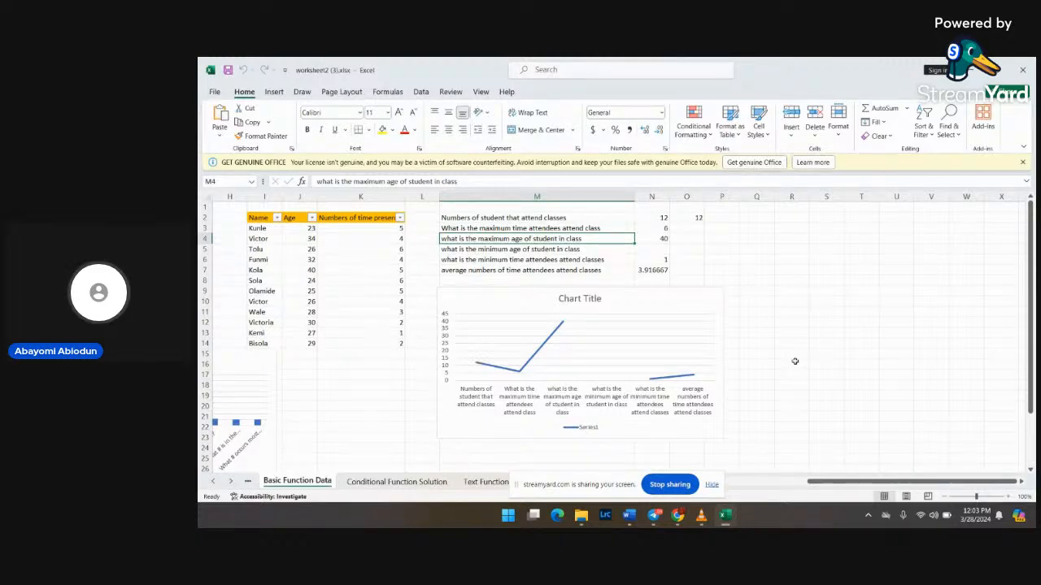
Step: Delete the line chart below the class attendance summary on the Basic Function Data sheet
click(711, 484)
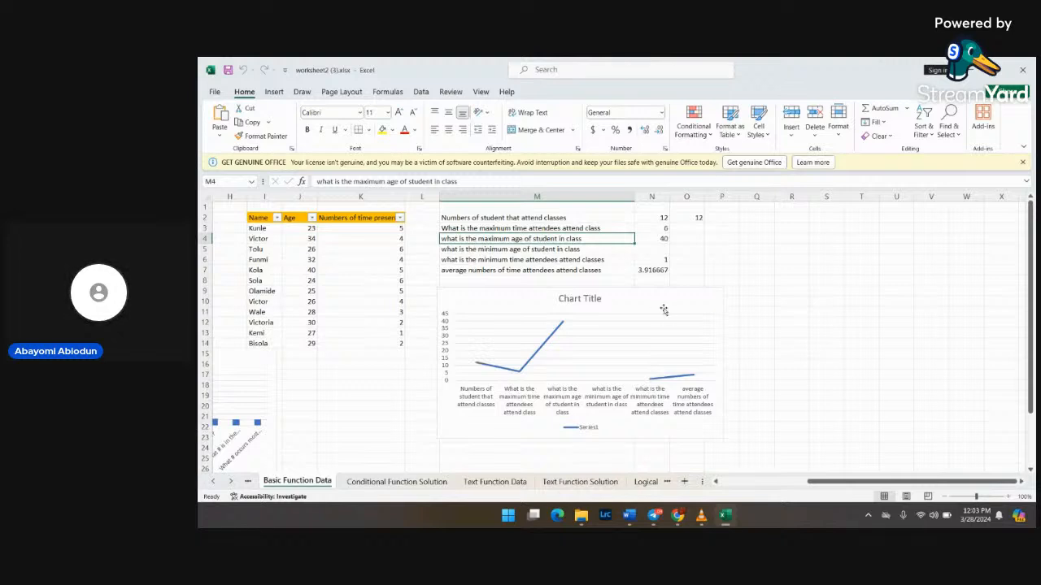
click(592, 316)
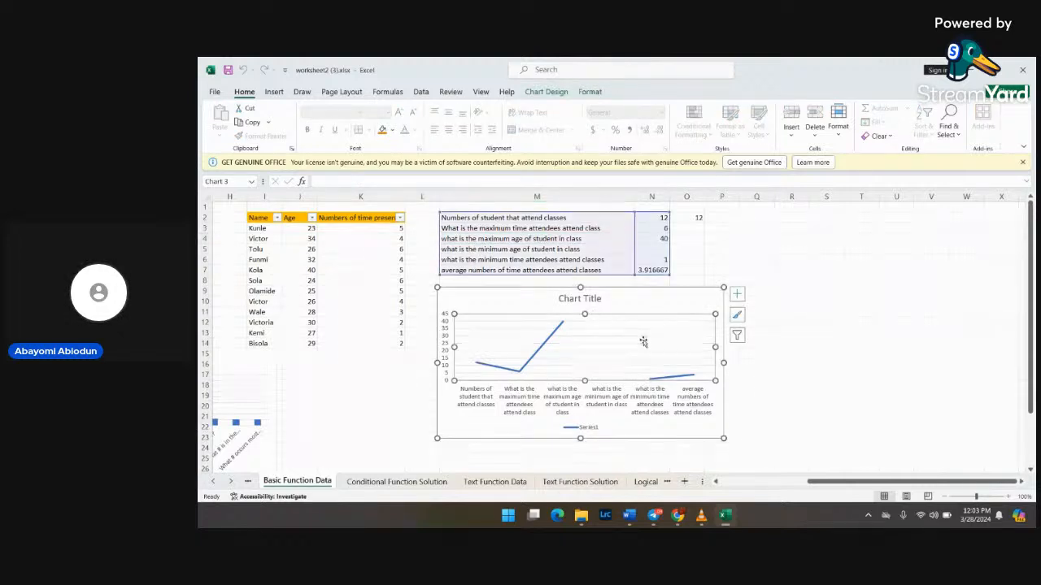
click(673, 294)
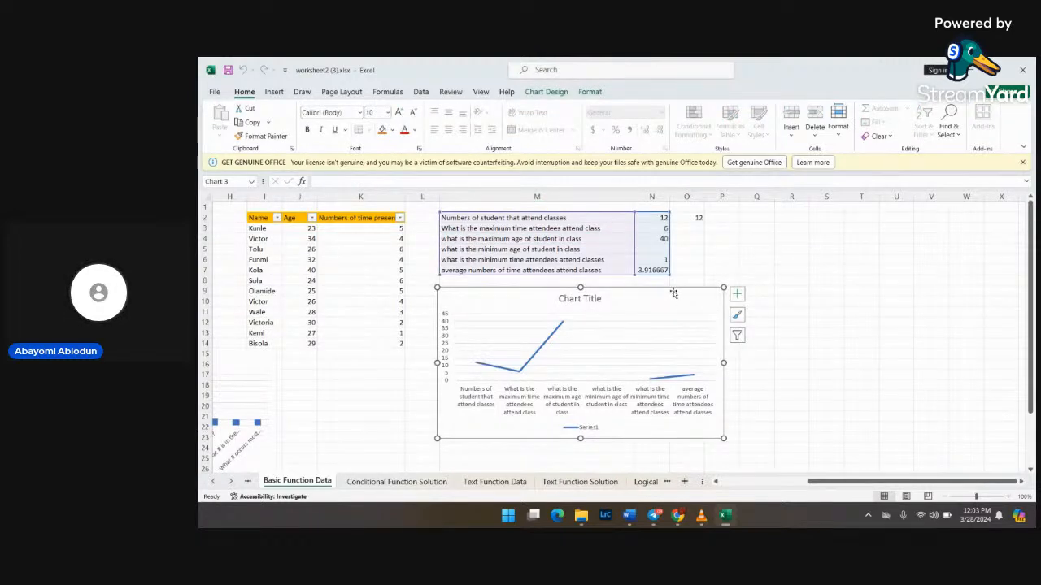
key(Delete)
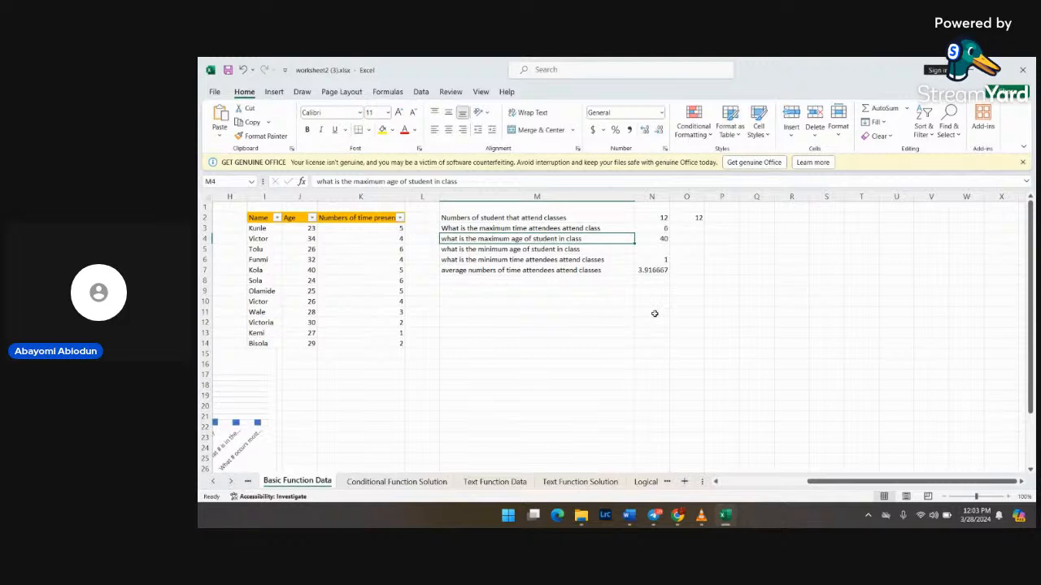
scroll(670, 302, left, 1)
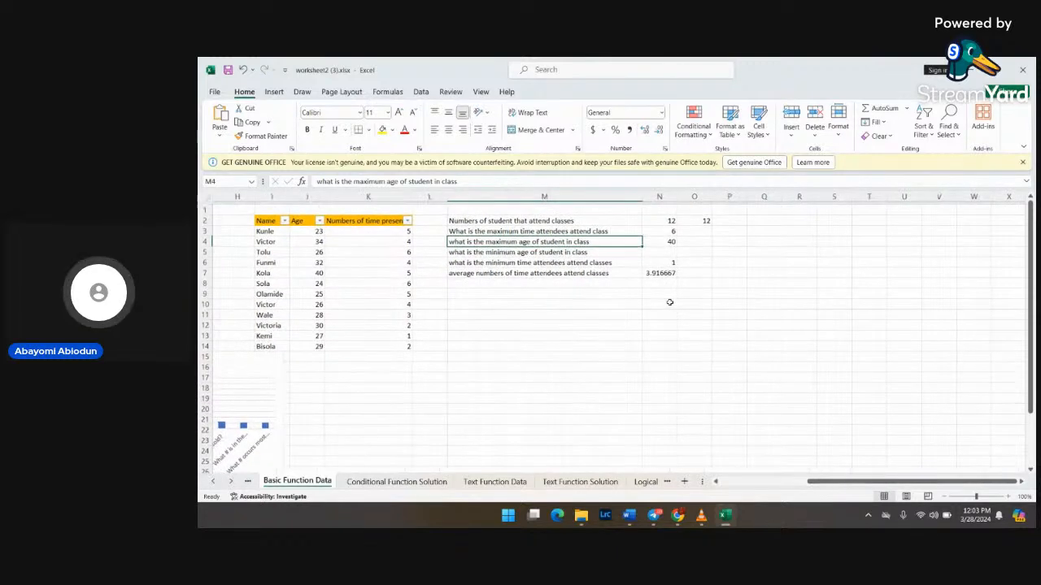
scroll(582, 252, right, 1)
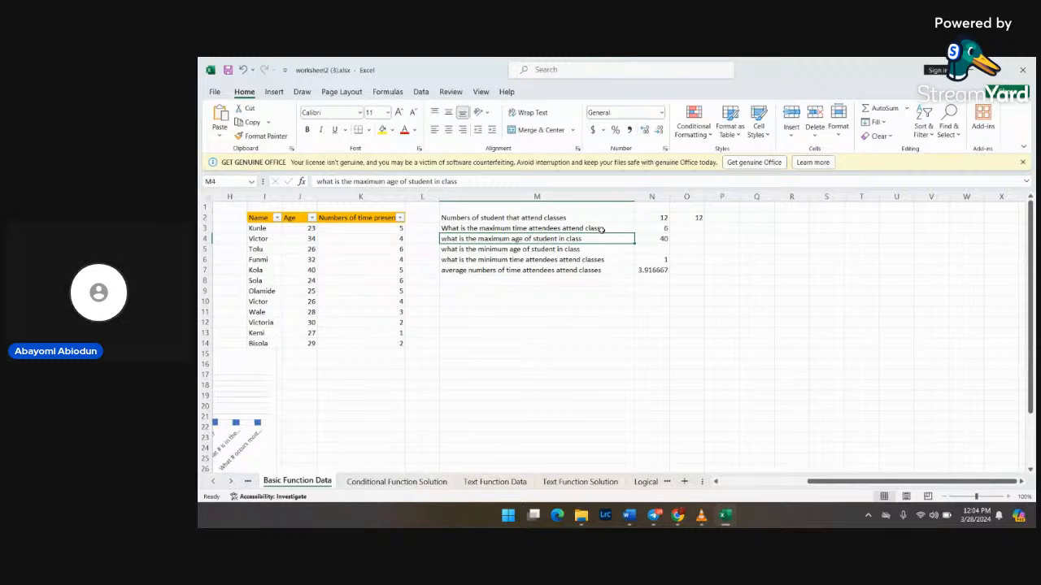
Step: Open the Conditional Function Solution sheet and set its zoom to a custom 150%
click(427, 482)
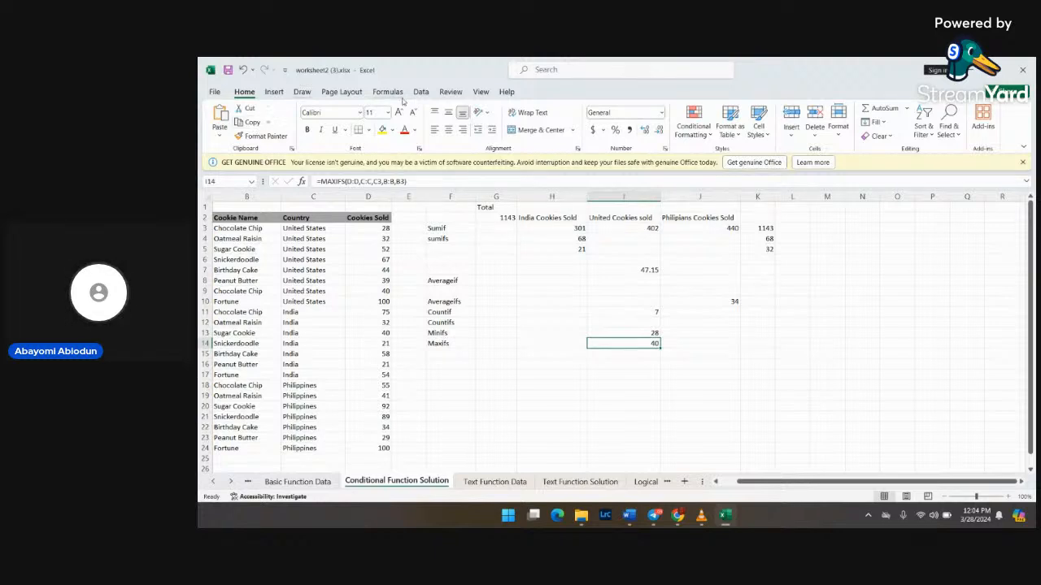
click(480, 91)
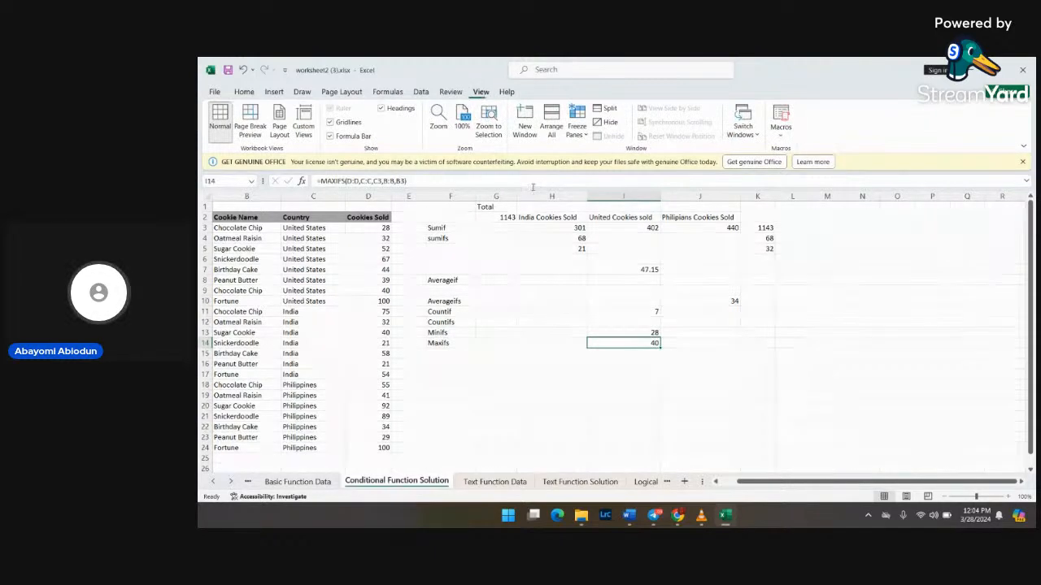
click(438, 118)
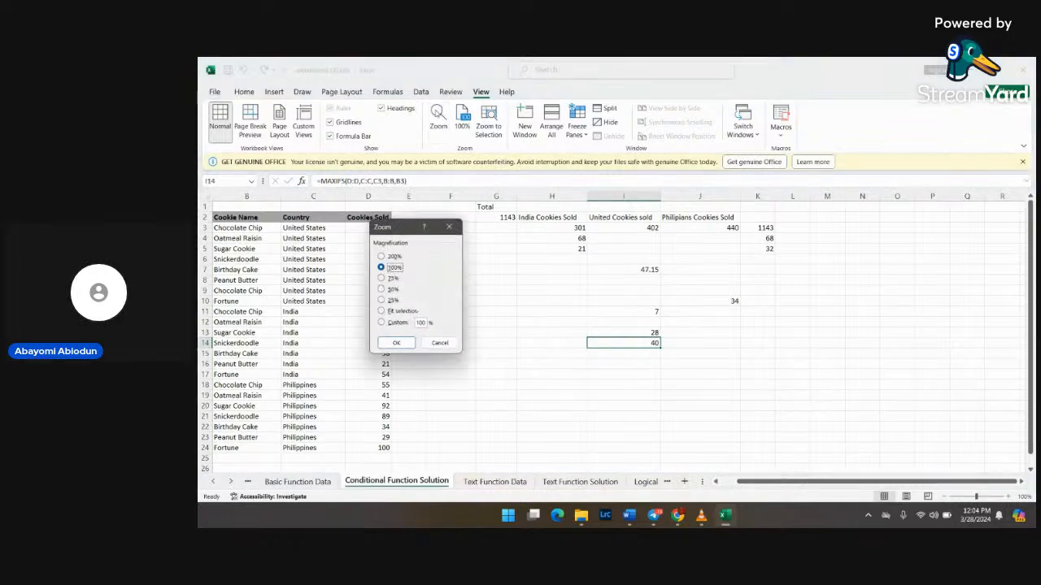
click(420, 323)
text(150)
click(397, 343)
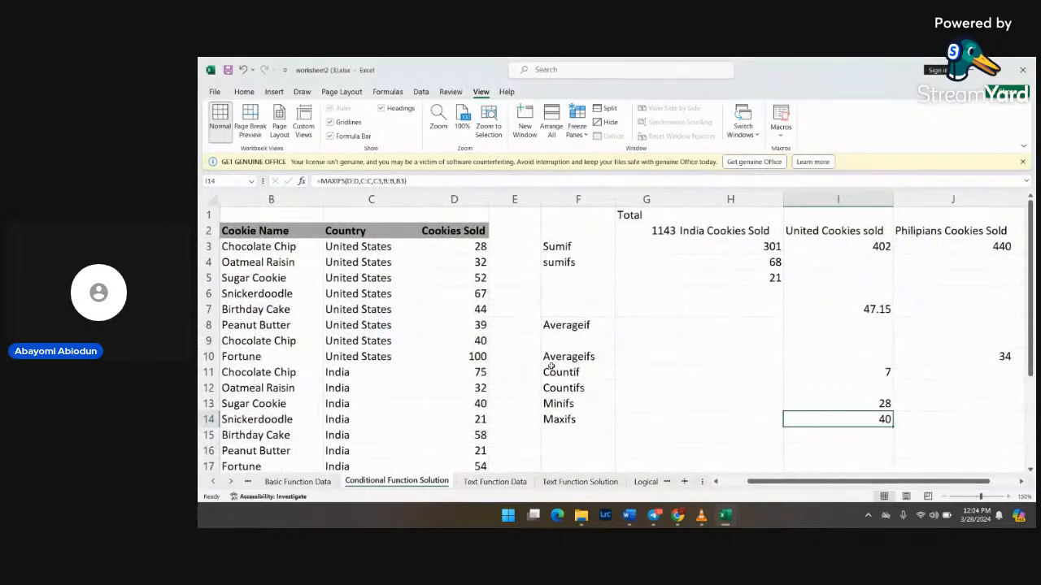
Step: Look through the cookie sales table and the conditional function results beside it
scroll(551, 367, left, 1)
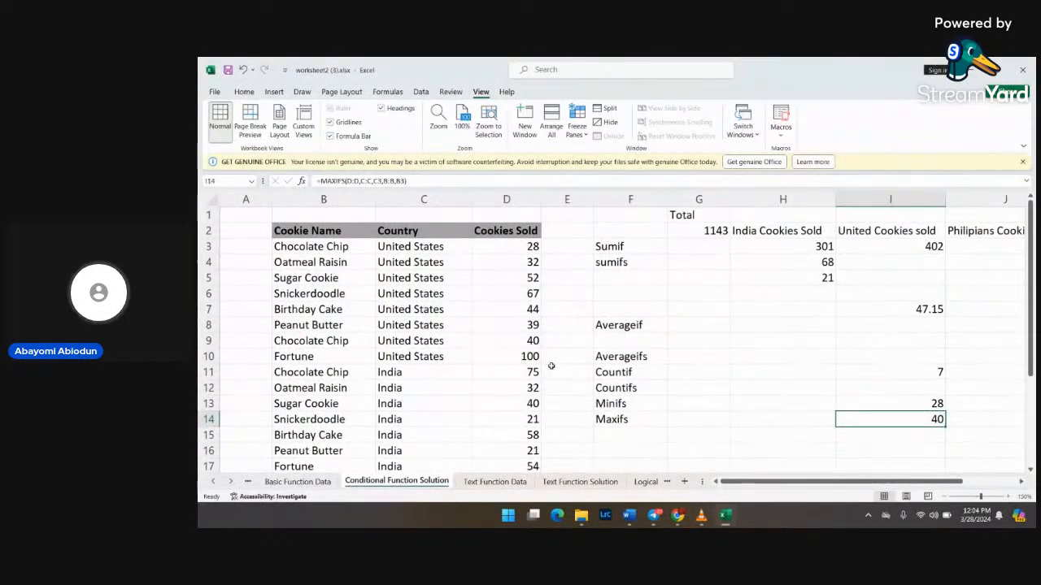
scroll(551, 367, down, 1)
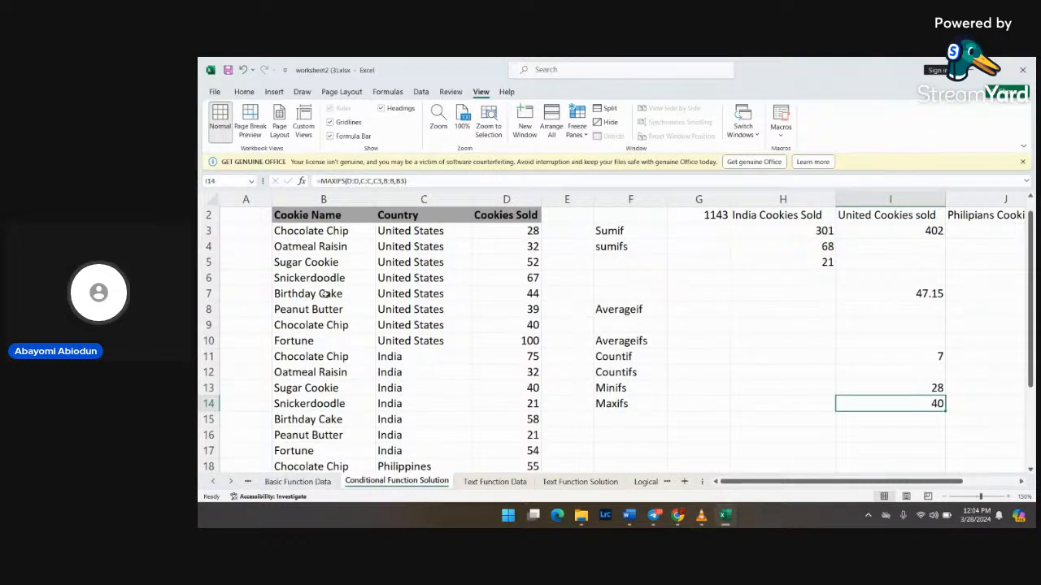
scroll(325, 294, down, 3)
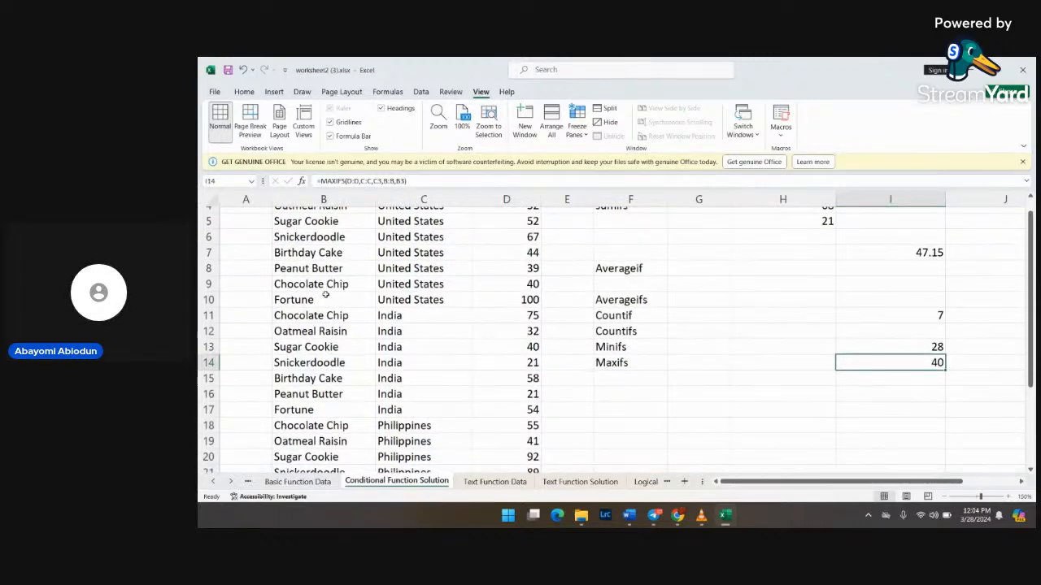
scroll(326, 294, down, 1)
scroll(326, 293, up, 4)
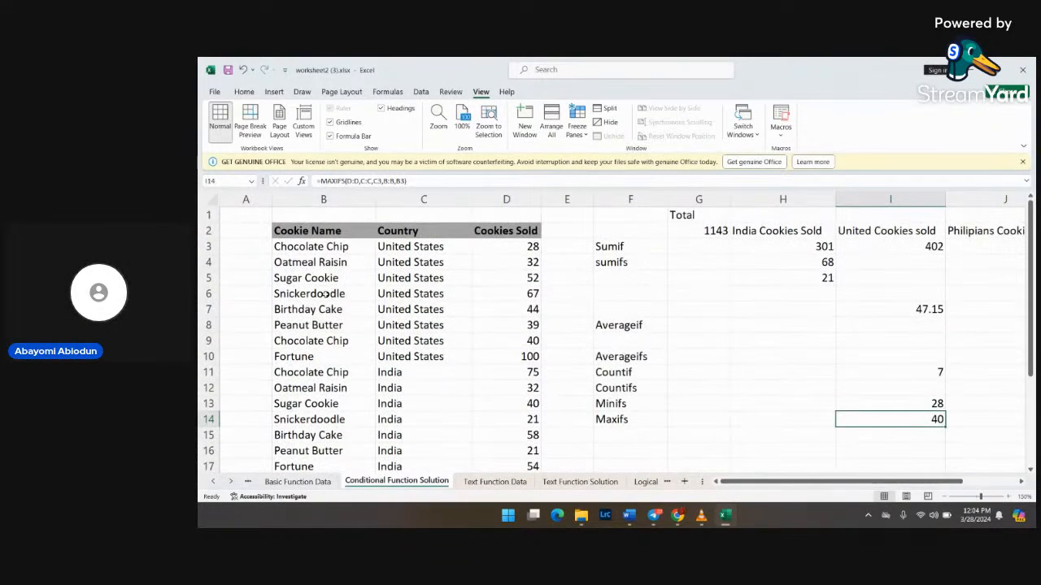
scroll(529, 278, down, 1)
scroll(528, 277, up, 1)
scroll(779, 373, right, 1)
click(779, 372)
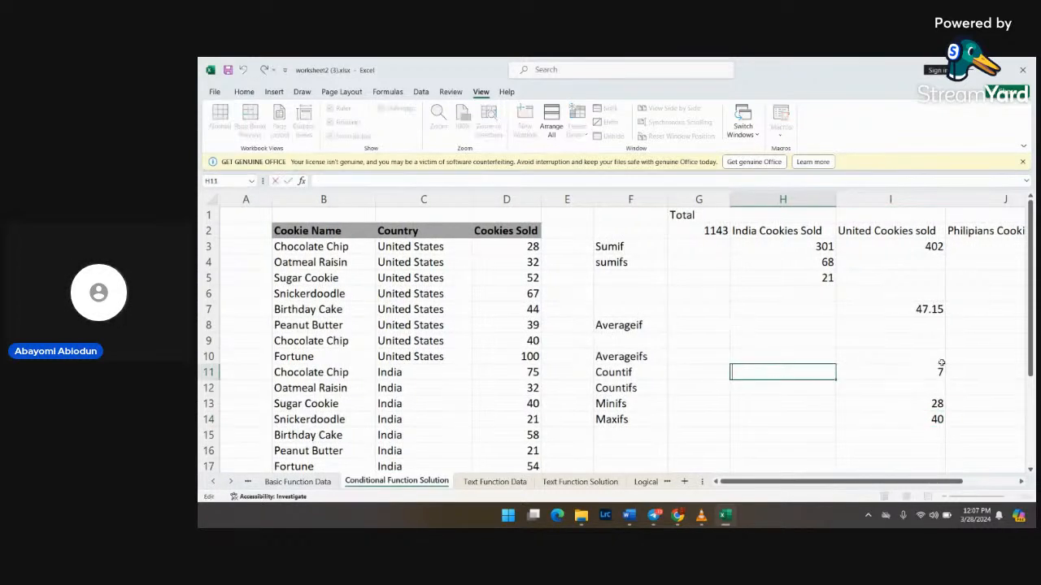
click(982, 324)
scroll(984, 326, right, 3)
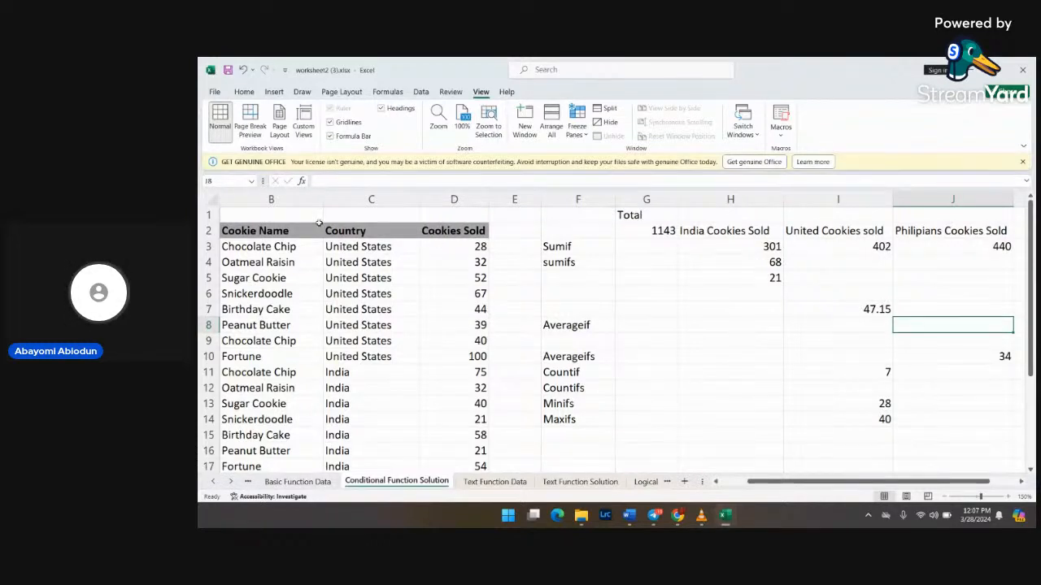
Step: Add filters to the headers of the cookie sales table, using the range B2:D24
click(223, 232)
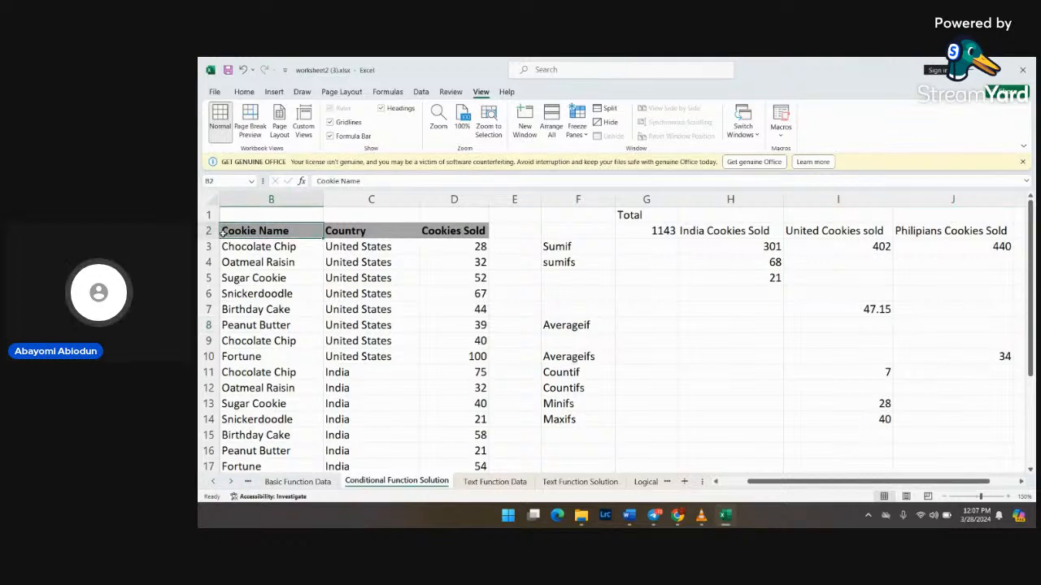
key(shift+Right)
key(shift+Right)
key(shift+Right)
key(shift+Left)
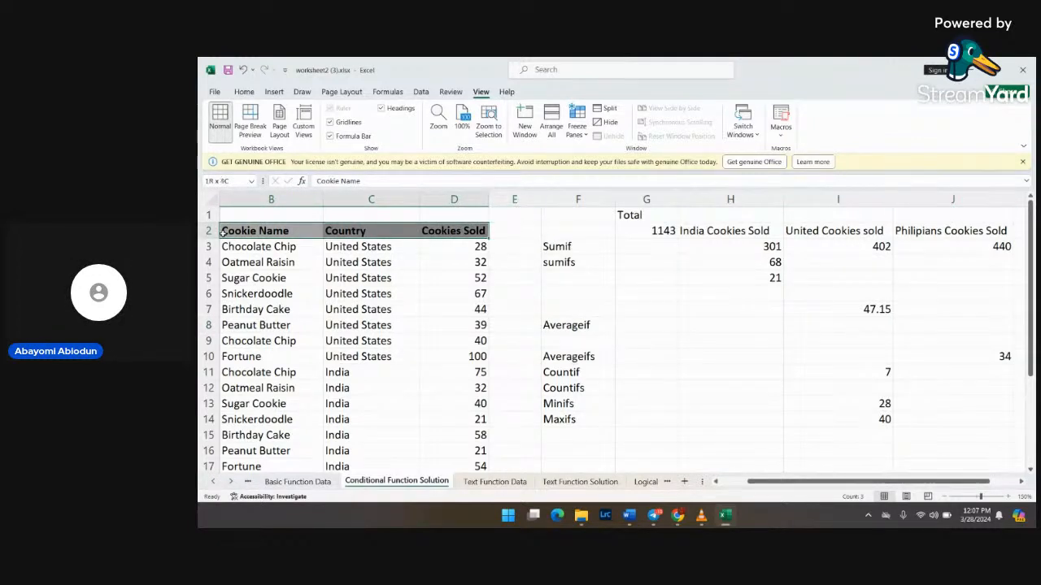
key(shift+Down)
key(shift+Down)
key(shift+Down)
key(shift+Down)
key(shift+Down)
key(shift+Down)
key(shift+Down)
key(shift+Down)
key(shift+Down)
key(shift+Down)
key(shift+Down)
key(shift+Down)
key(shift+Down)
key(shift+Down)
key(shift+Down)
key(shift+Down)
key(shift+Down)
key(shift+Down)
key(shift+Down)
key(shift+Down)
key(shift+Down)
key(shift+Down)
key(shift+Down)
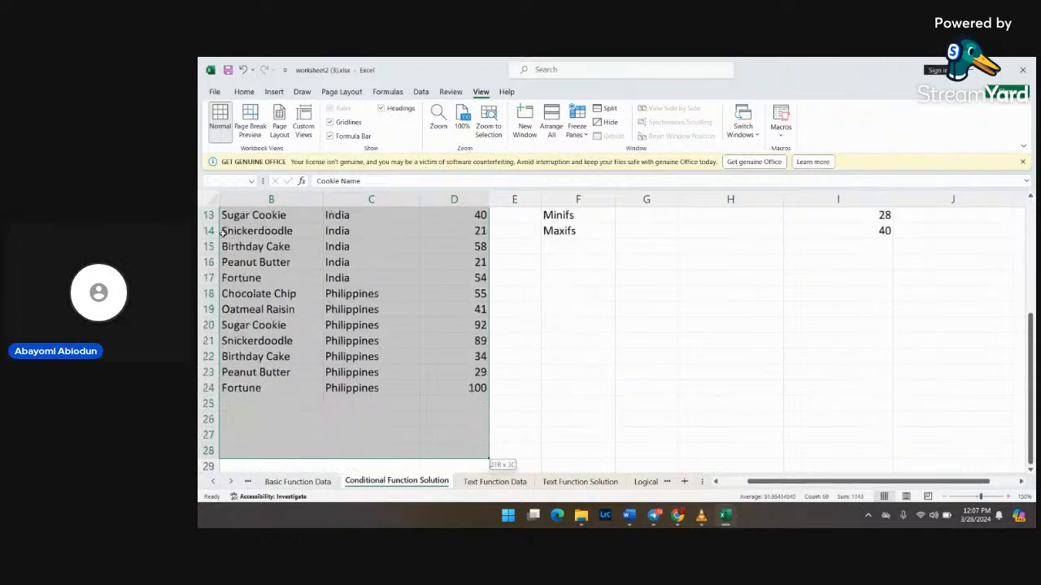
key(shift+Up)
key(shift+Up)
key(shift+Up)
key(shift+Up)
key(shift+Up)
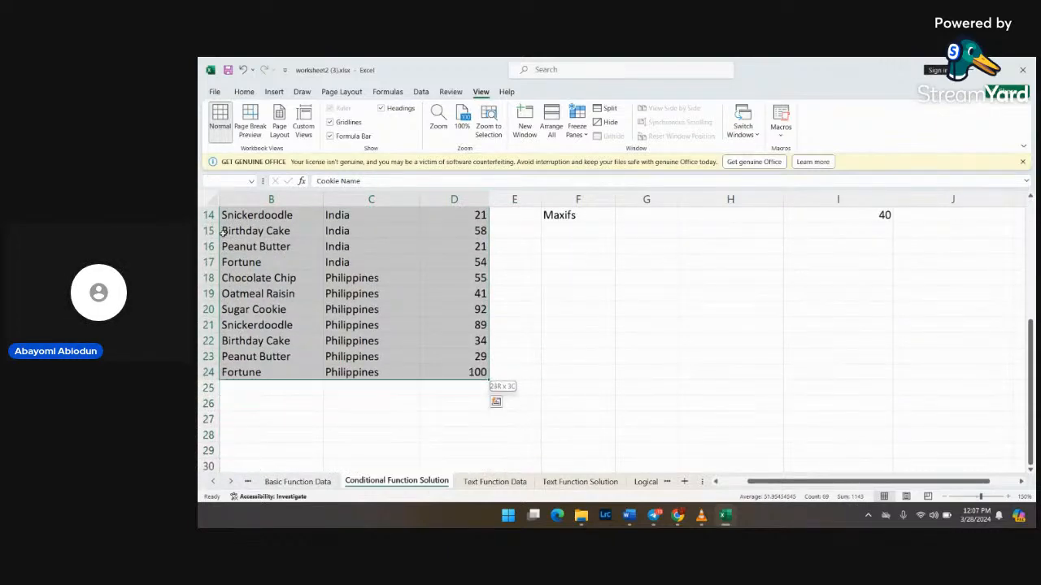
scroll(303, 235, up, 5)
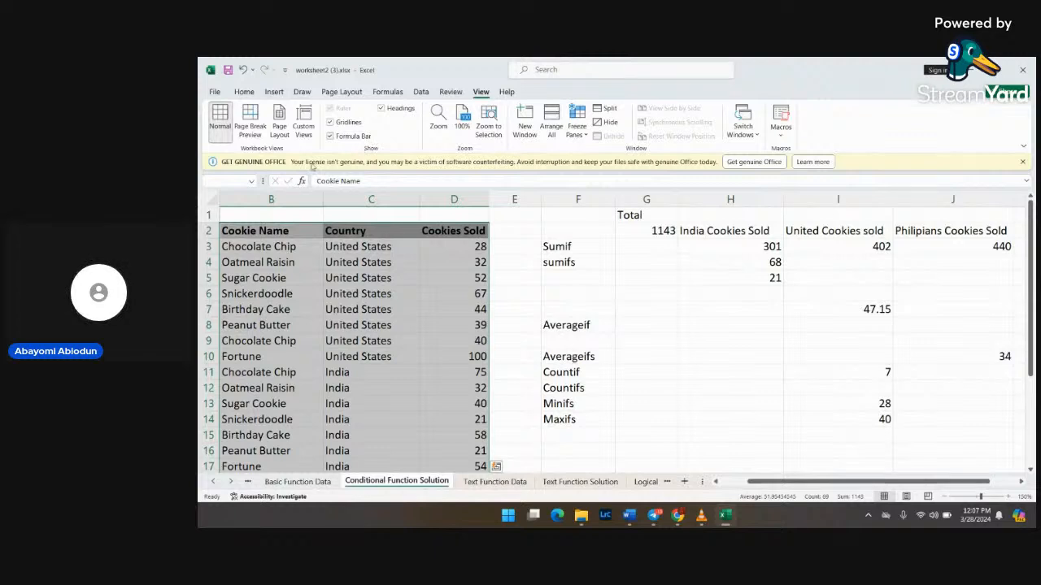
click(243, 93)
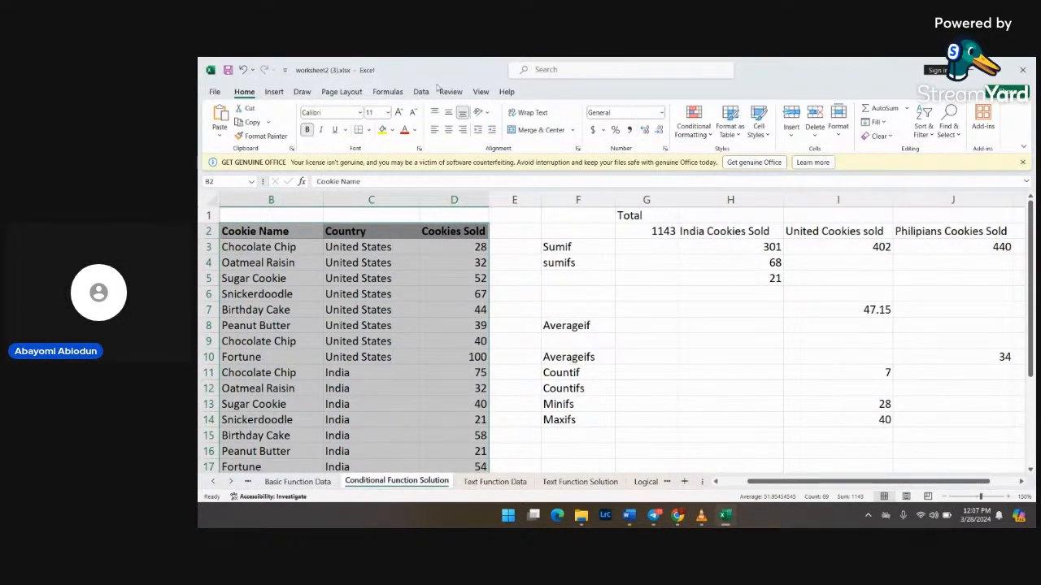
click(273, 93)
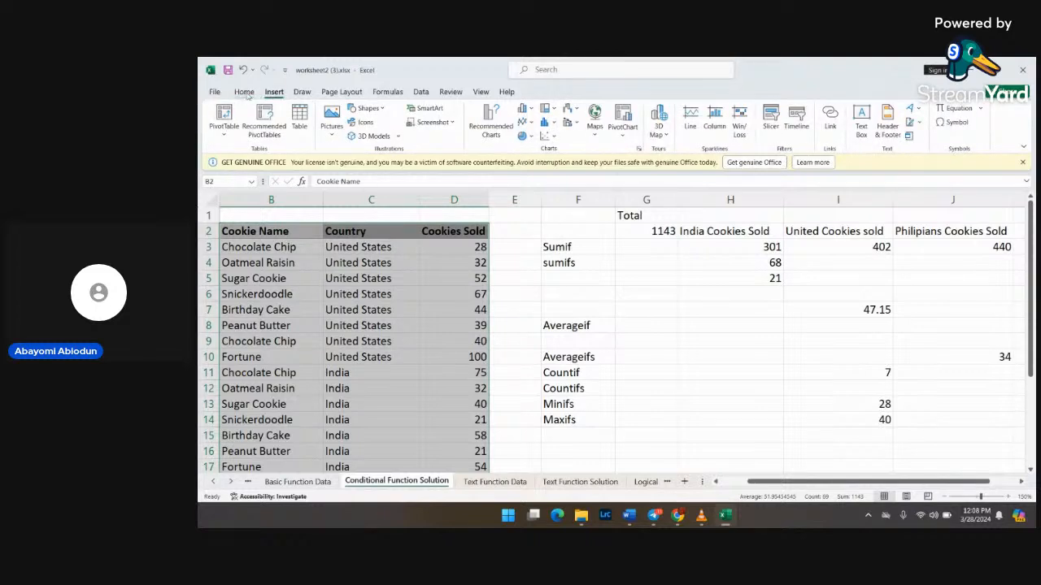
click(244, 92)
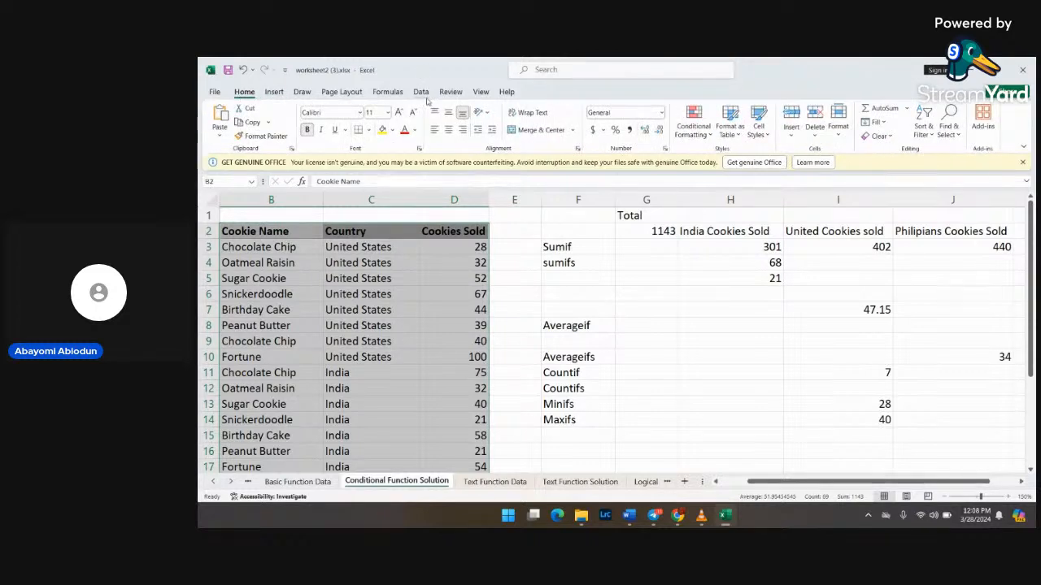
click(922, 121)
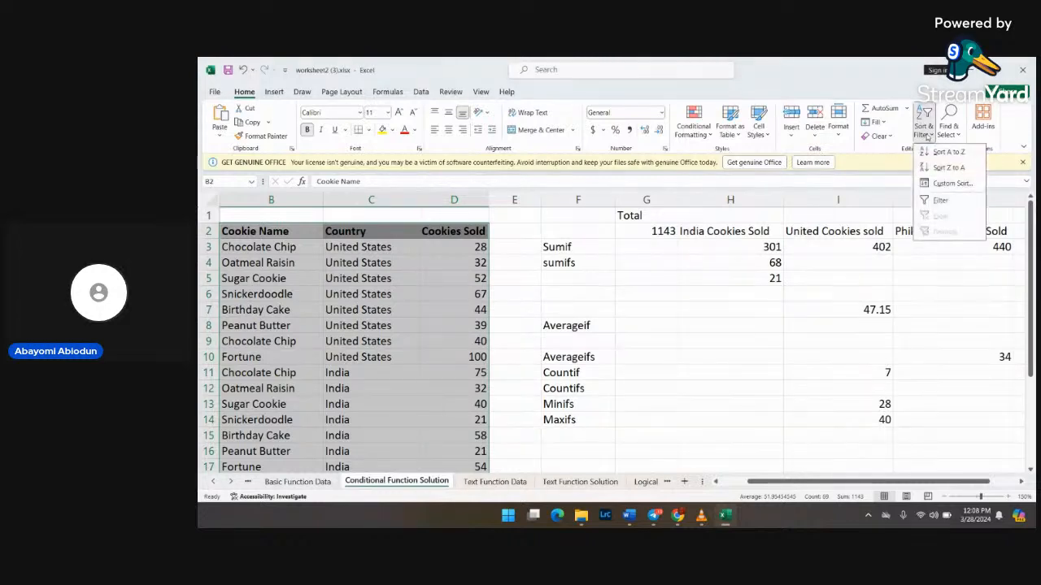
click(940, 201)
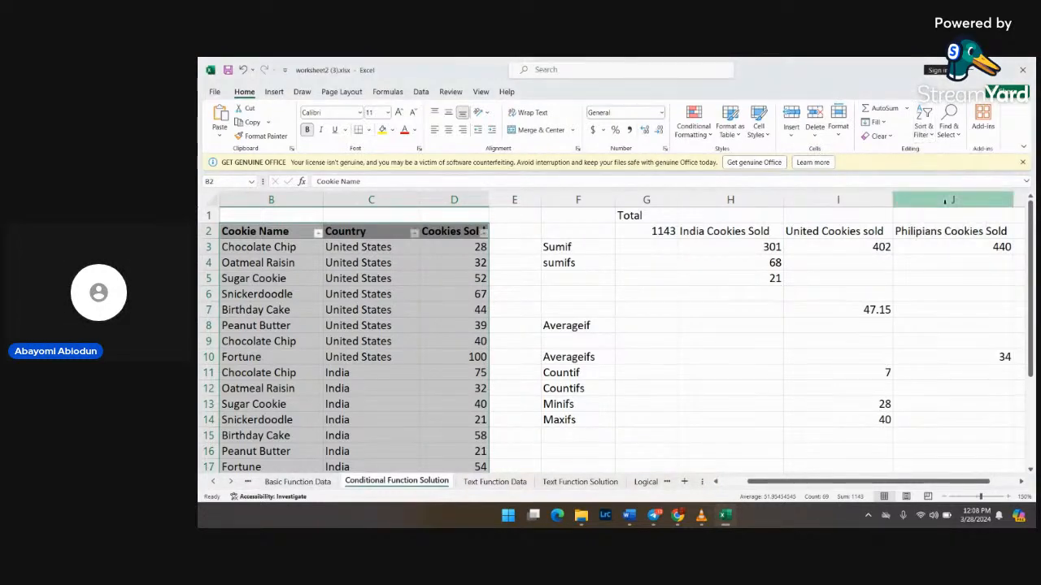
Step: Review the SUMIF formula for India Cookies Sold in cell H3 and keep it as it is
click(354, 277)
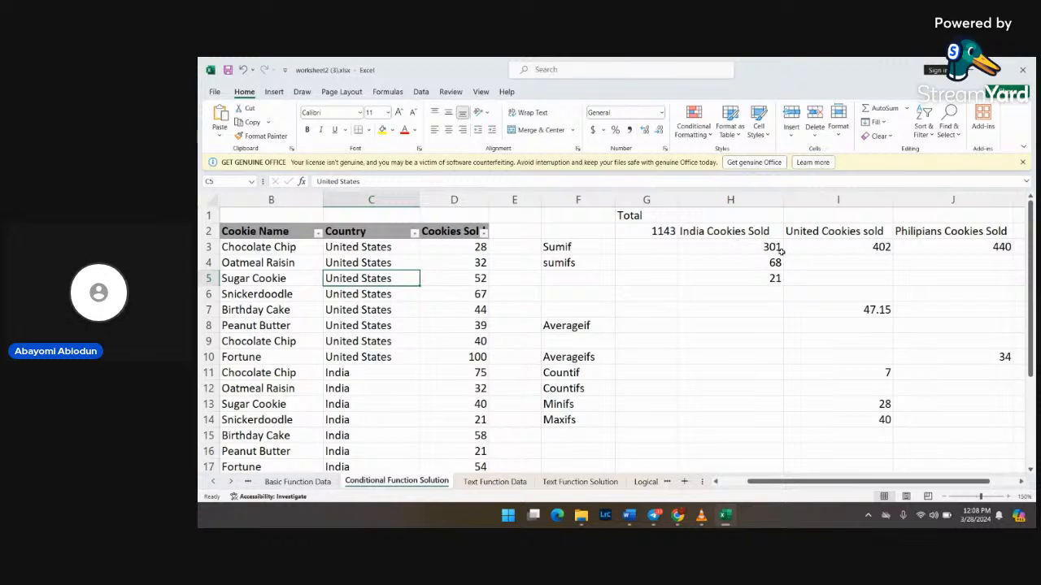
key(ctrl+Right)
key(ctrl+Right)
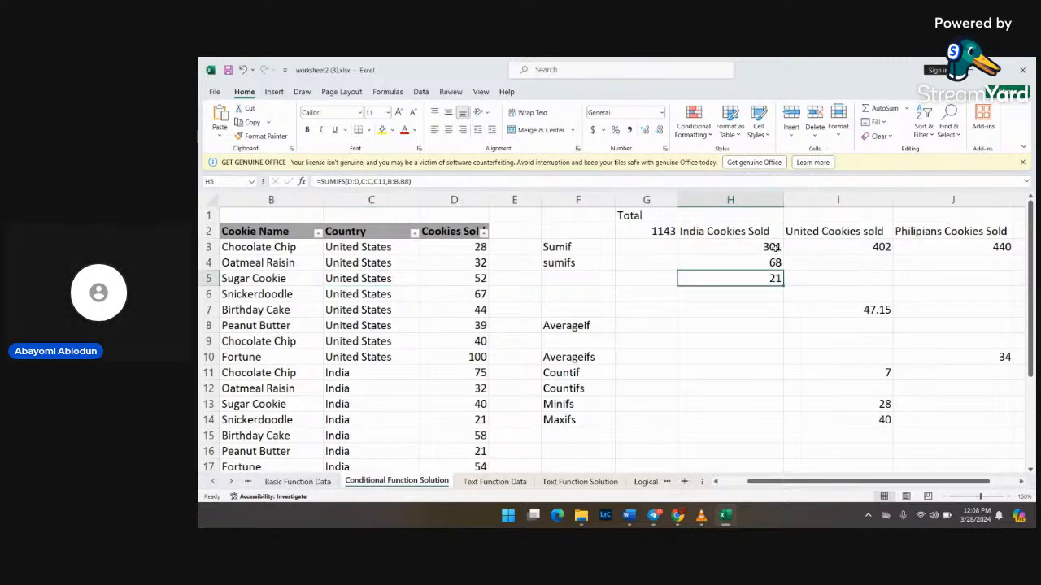
double_click(775, 250)
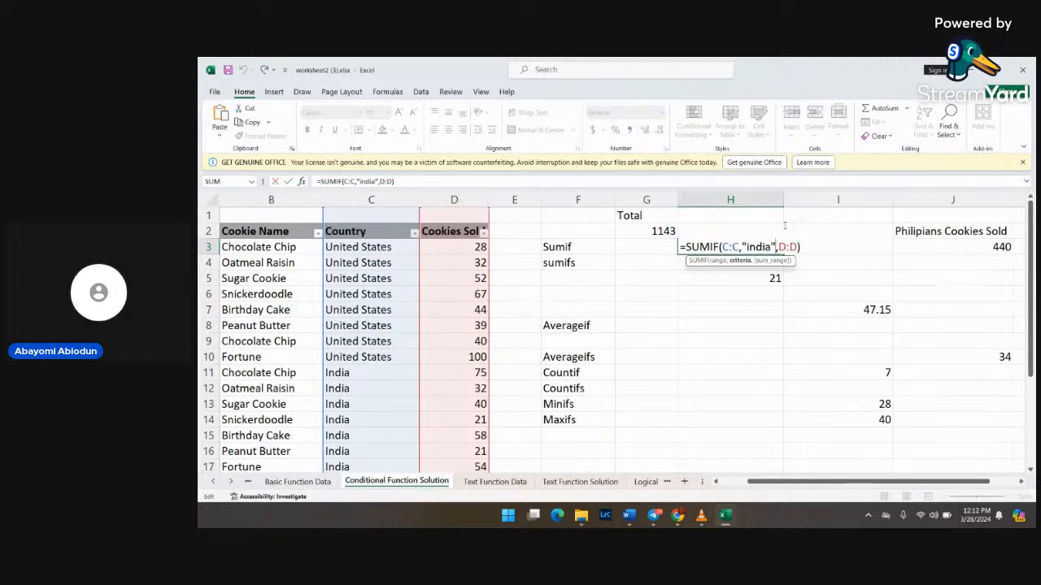
click(808, 246)
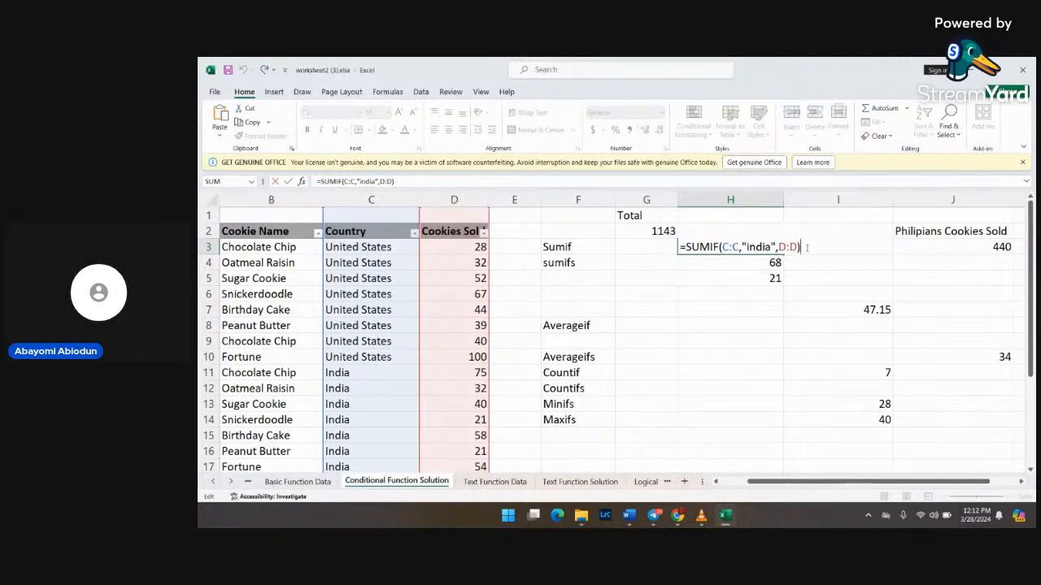
key(Return)
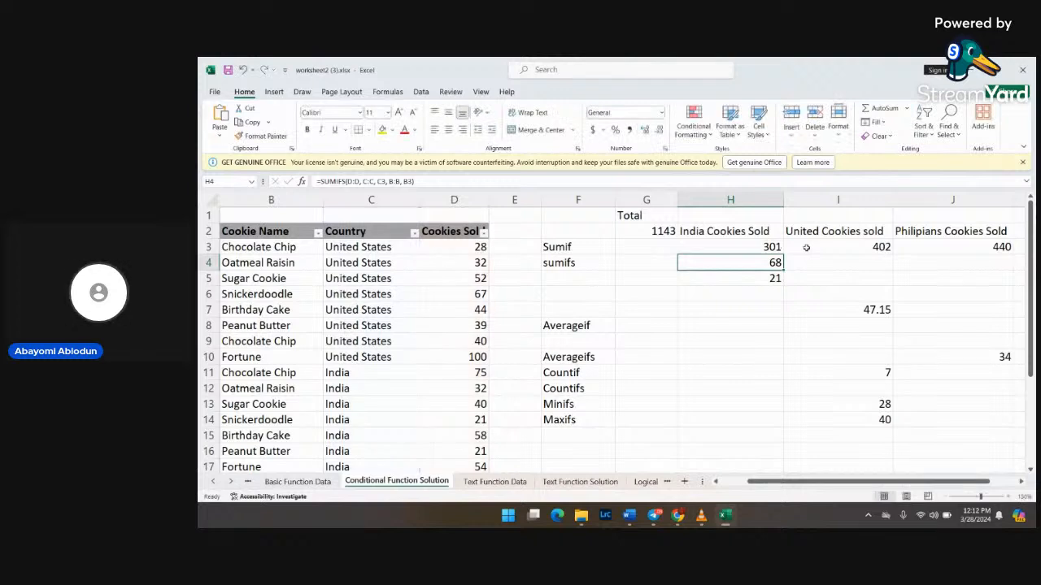
click(777, 246)
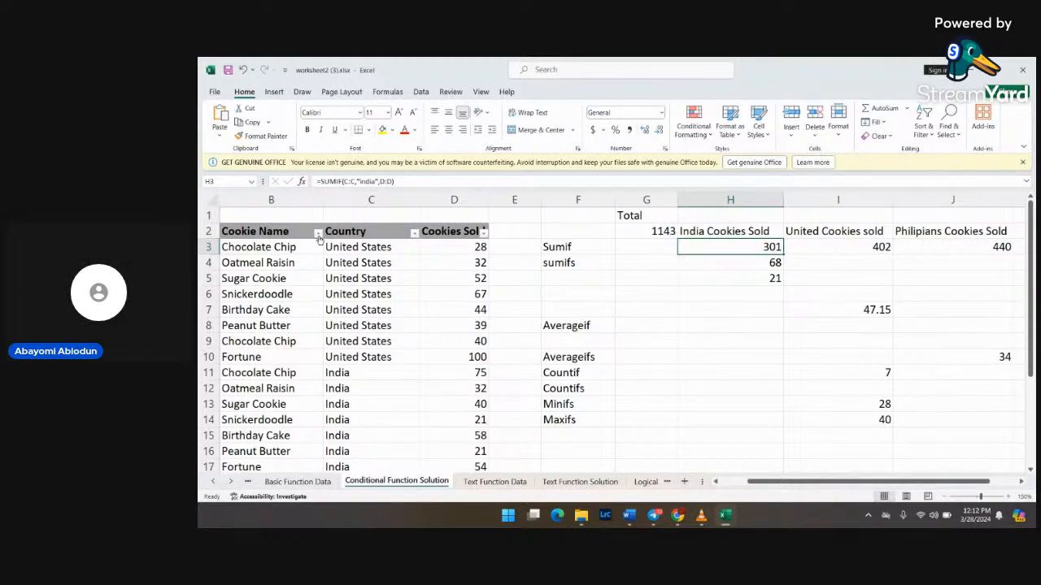
Step: Filter the Country column of the cookie sales table to show only India
click(415, 233)
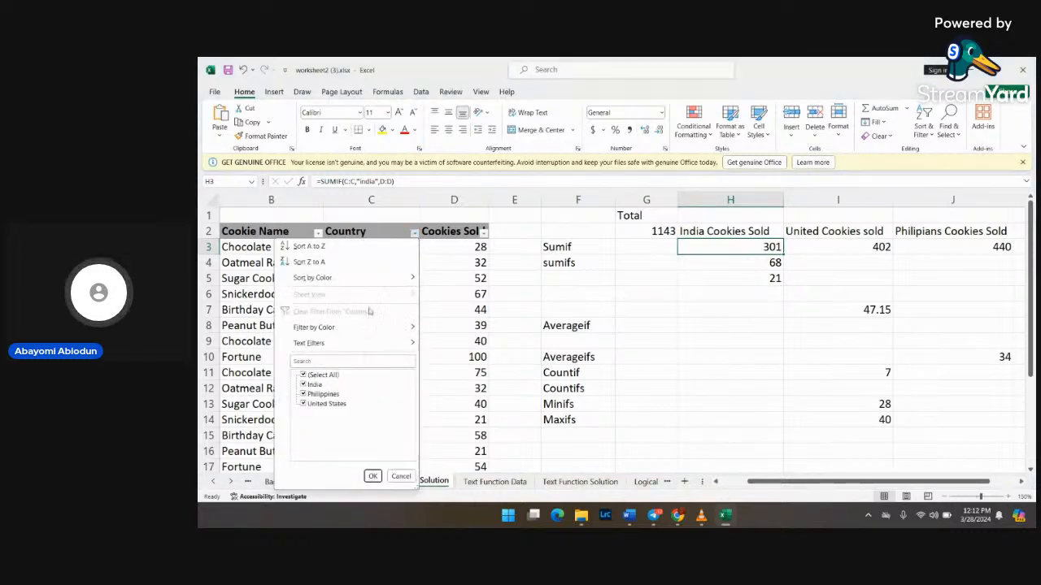
click(314, 384)
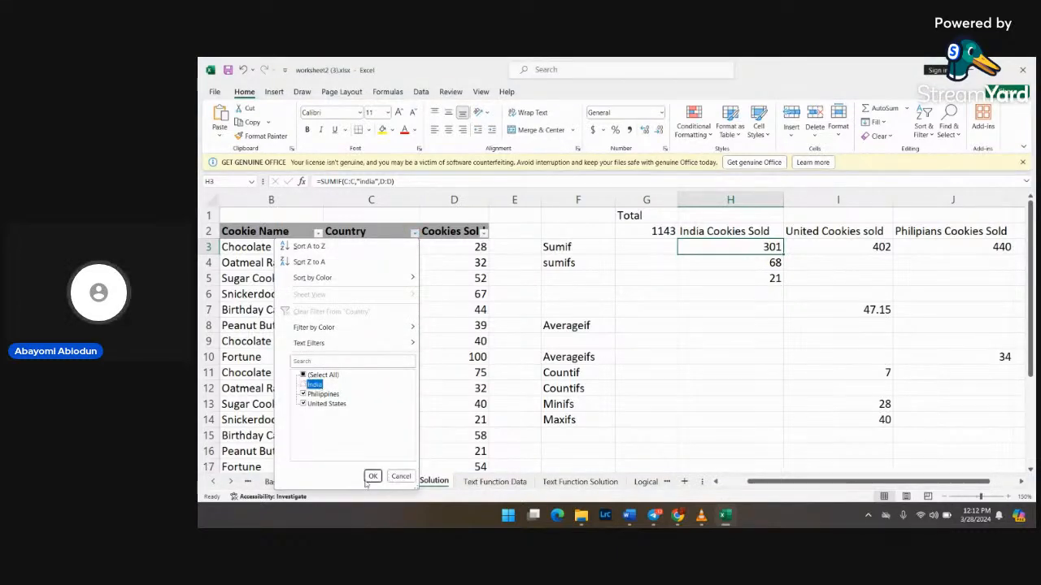
click(303, 394)
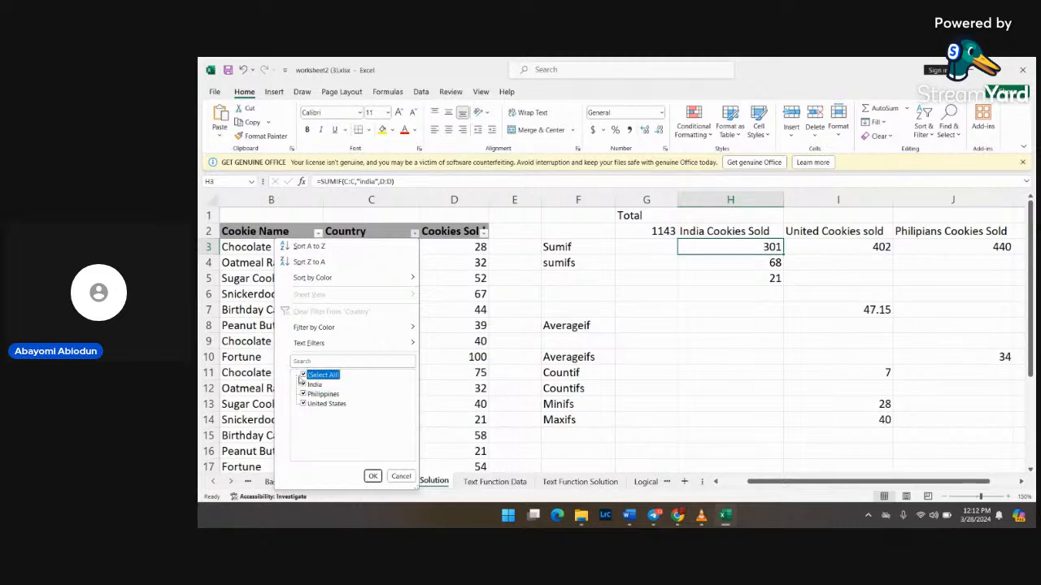
click(302, 375)
click(304, 385)
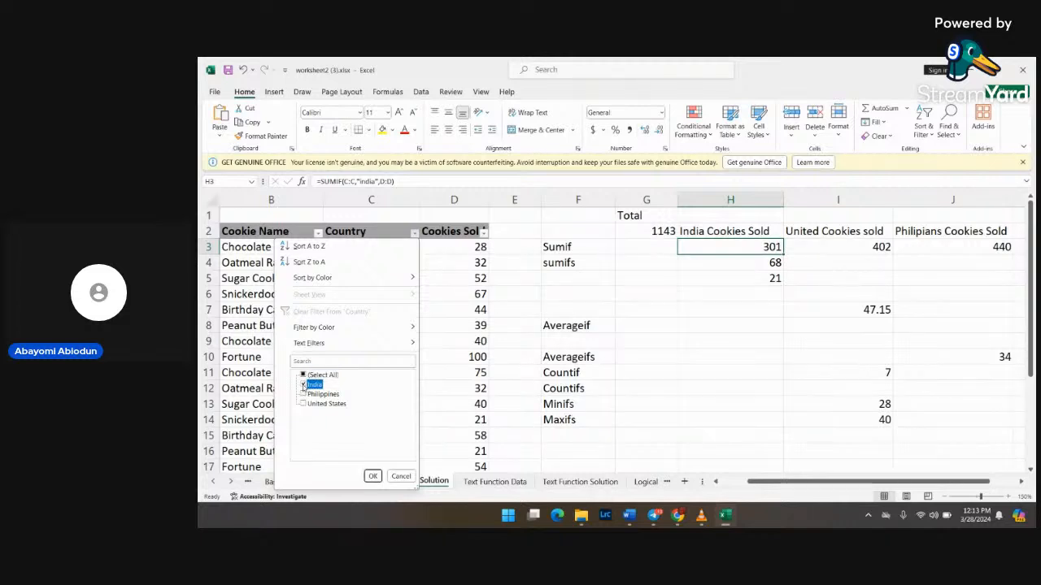
click(373, 476)
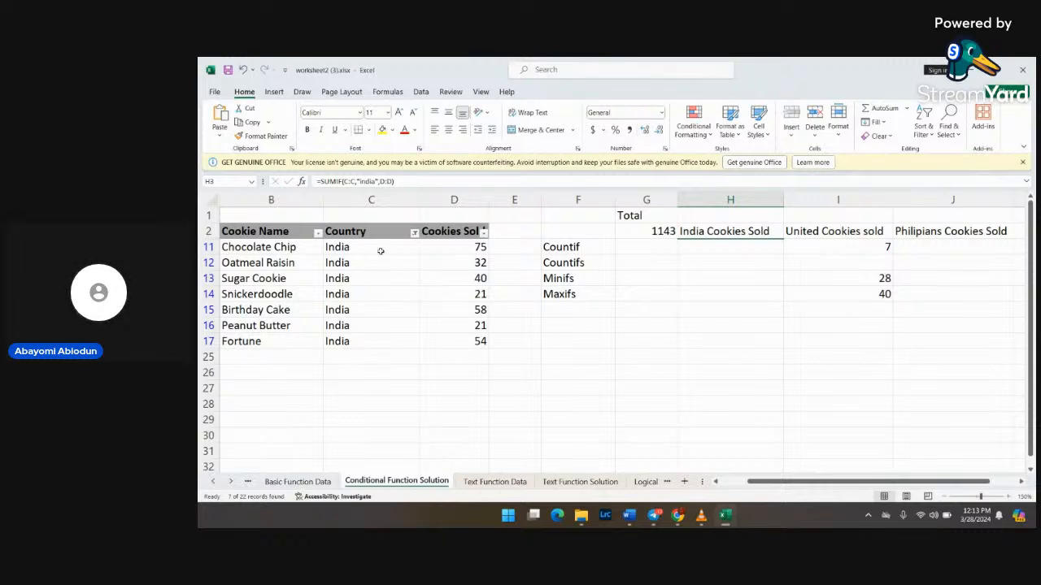
click(328, 379)
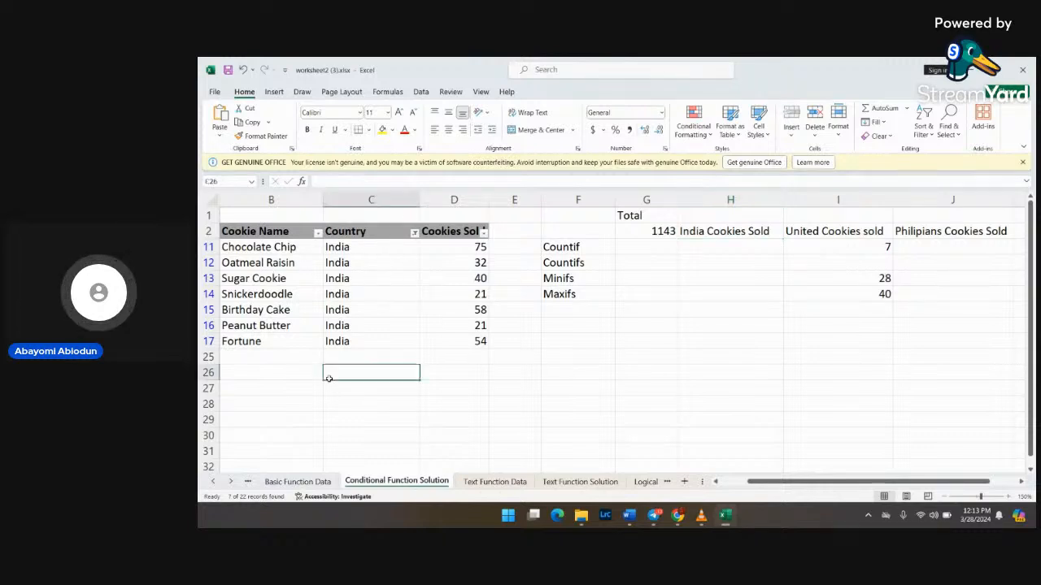
text(=s)
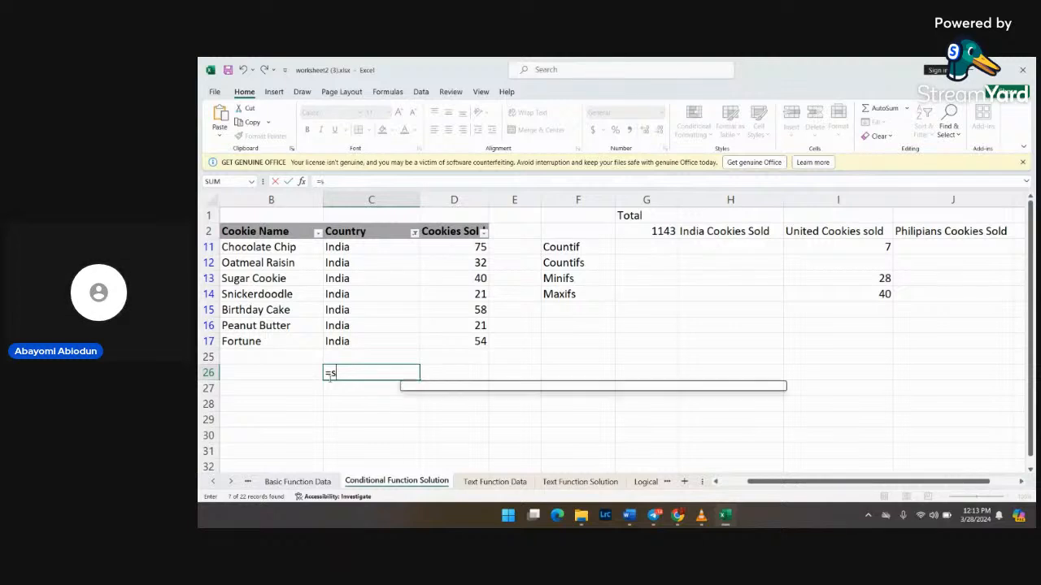
text(um()
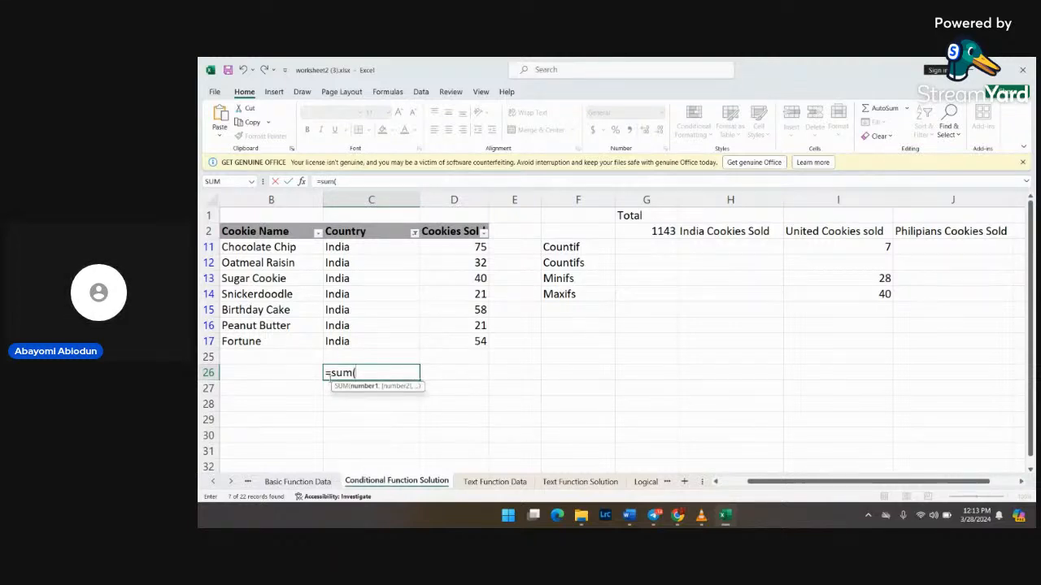
text(D)
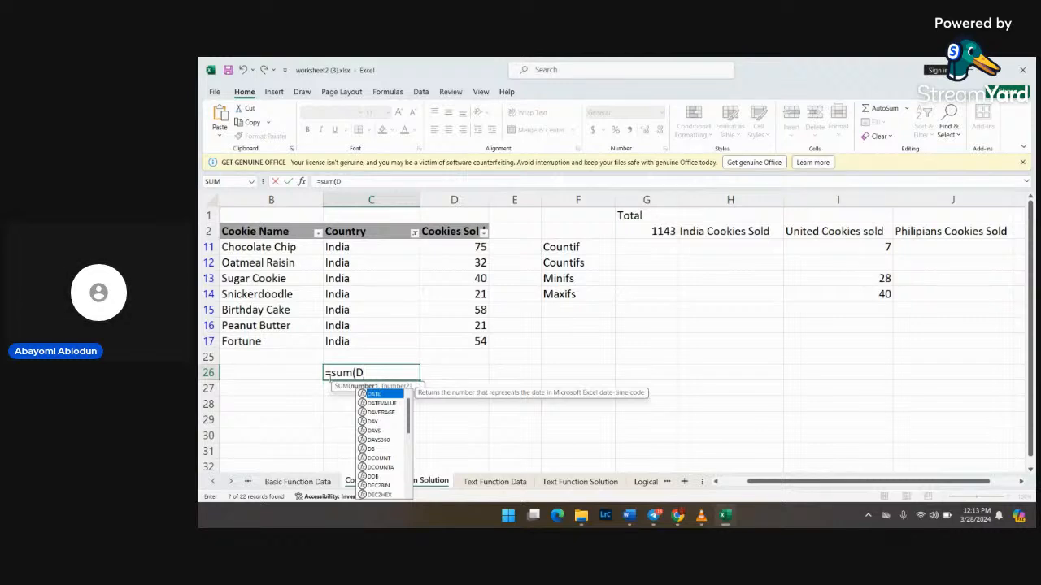
key(BackSpace)
key(BackSpace)
key(BackSpace)
key(BackSpace)
key(BackSpace)
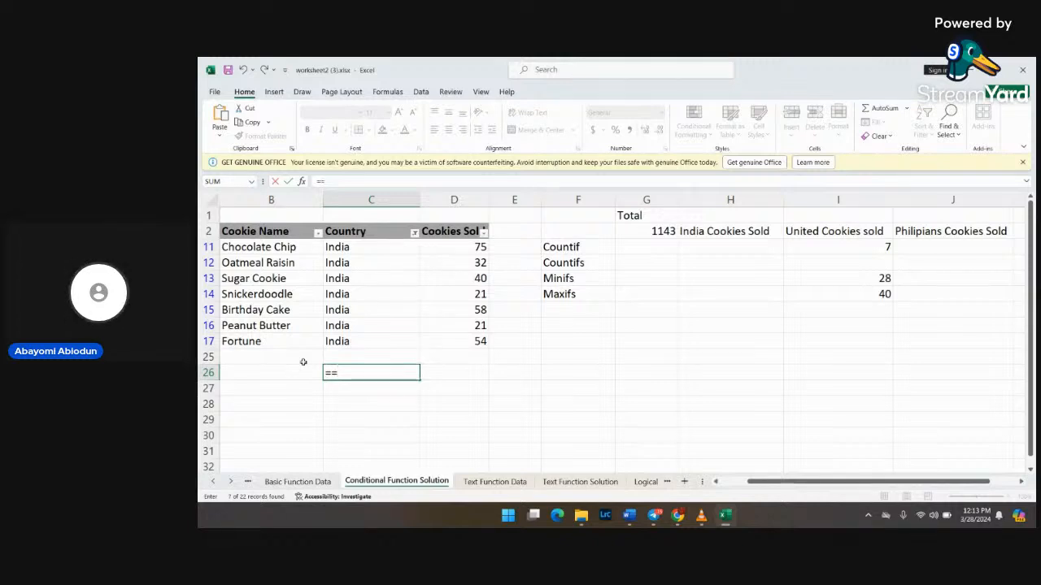
Step: Enter the cell-by-cell addition =D11+D12+D13+D14 in cell C26
text(D2)
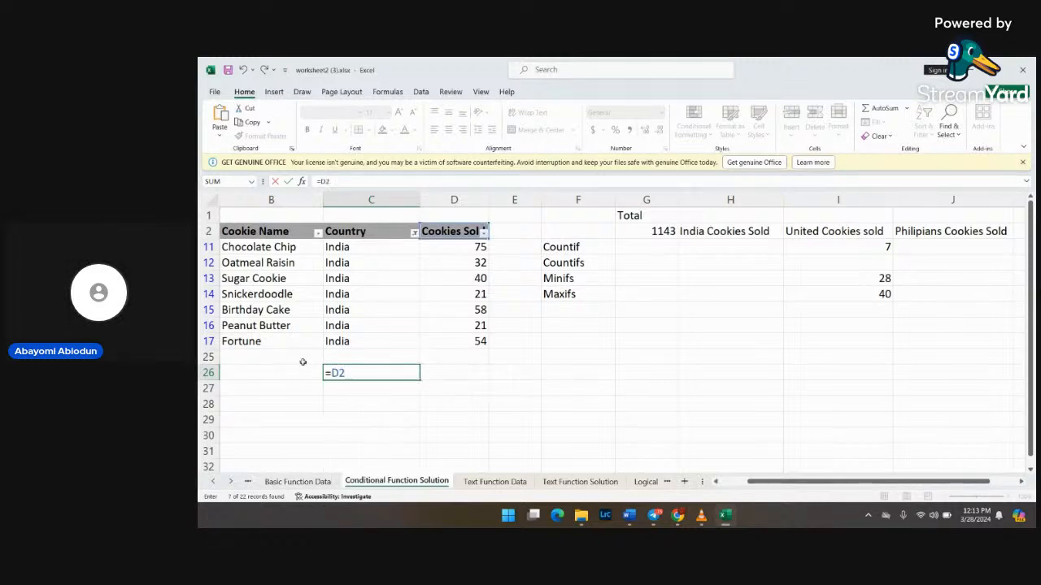
key(BackSpace)
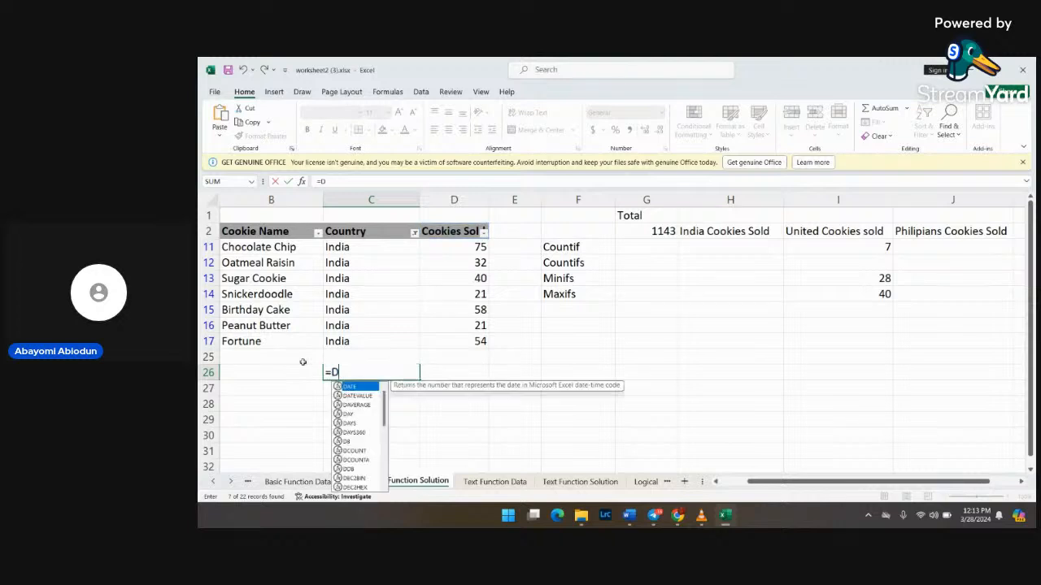
text(3")
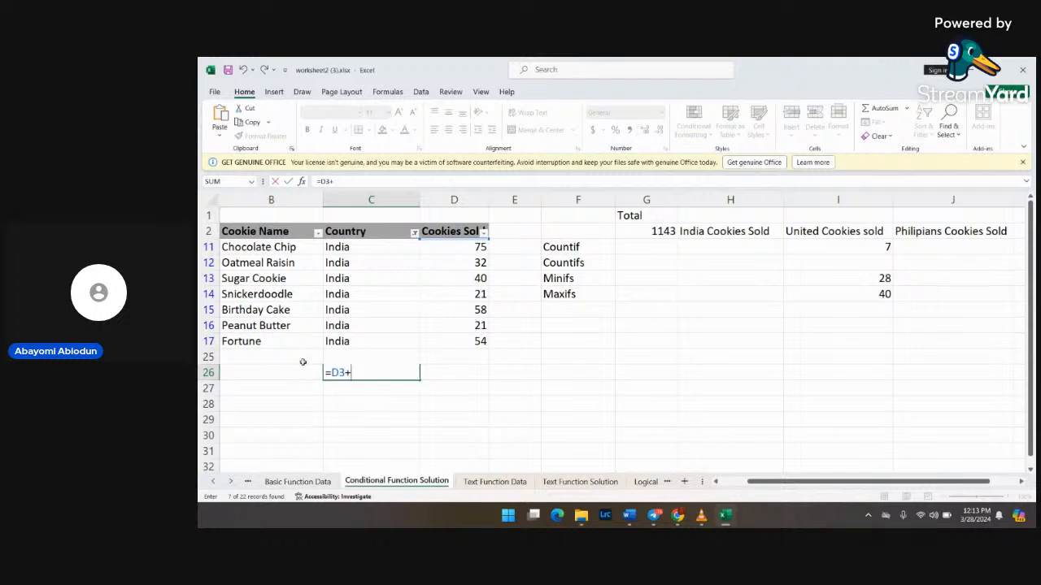
key(BackSpace)
key(BackSpace)
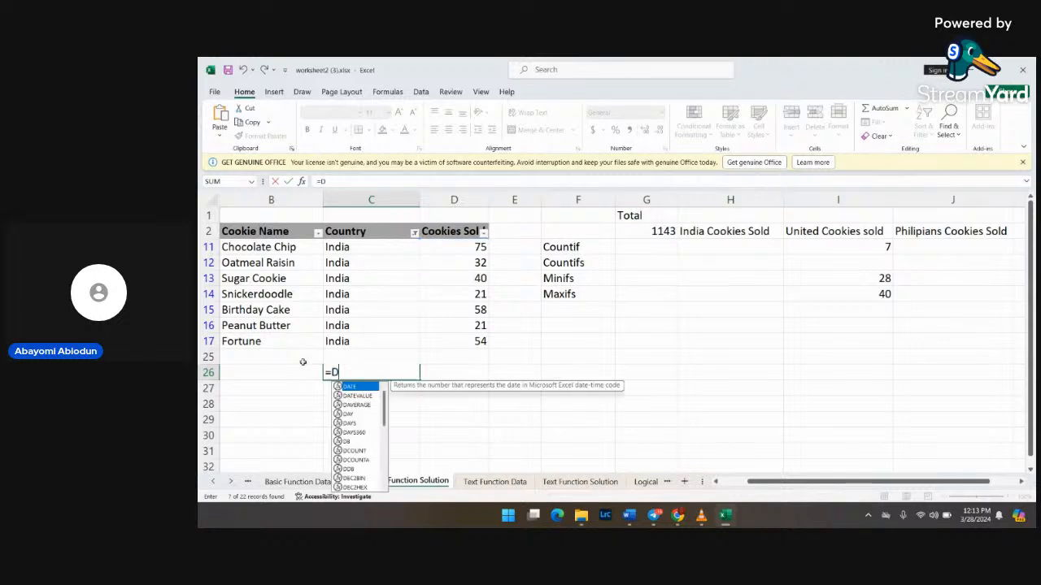
text(11+)
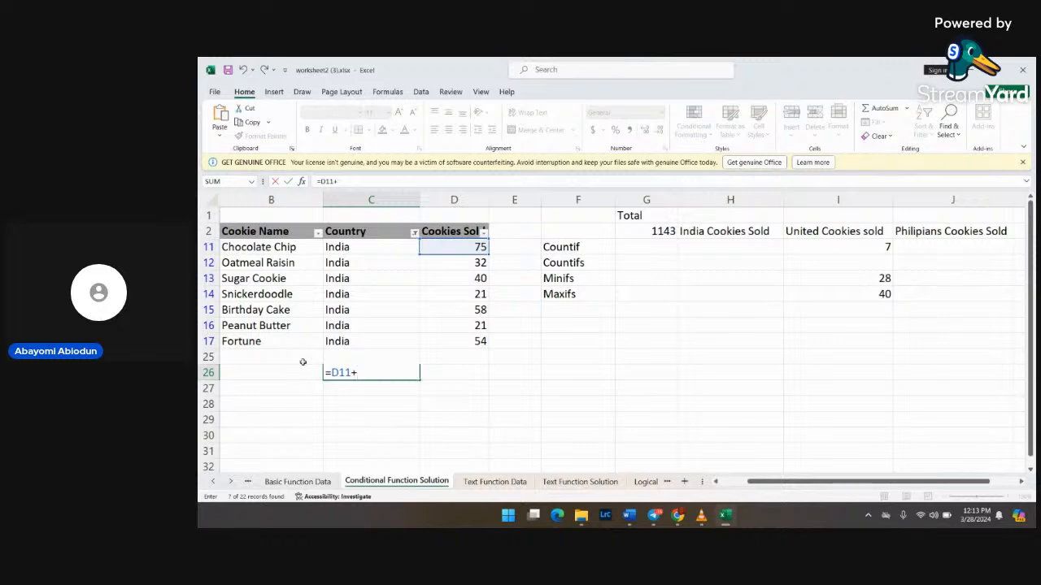
text(D)
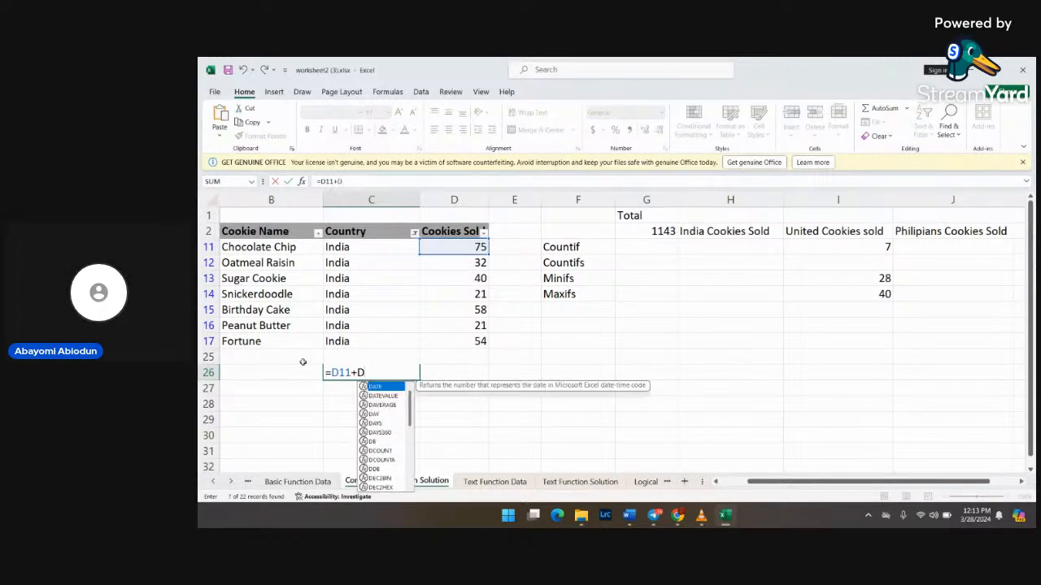
text(12)
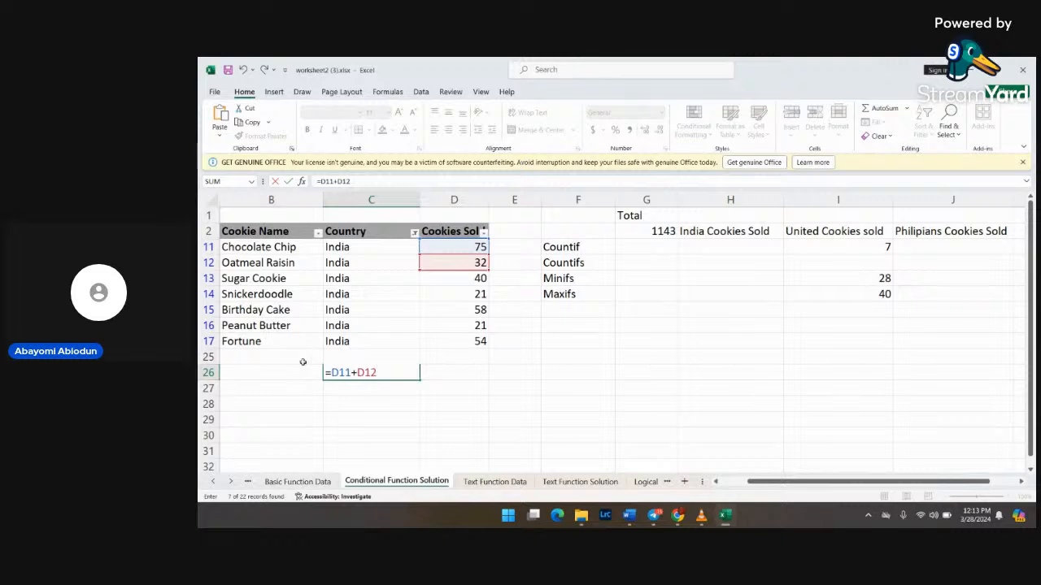
text(+D13)
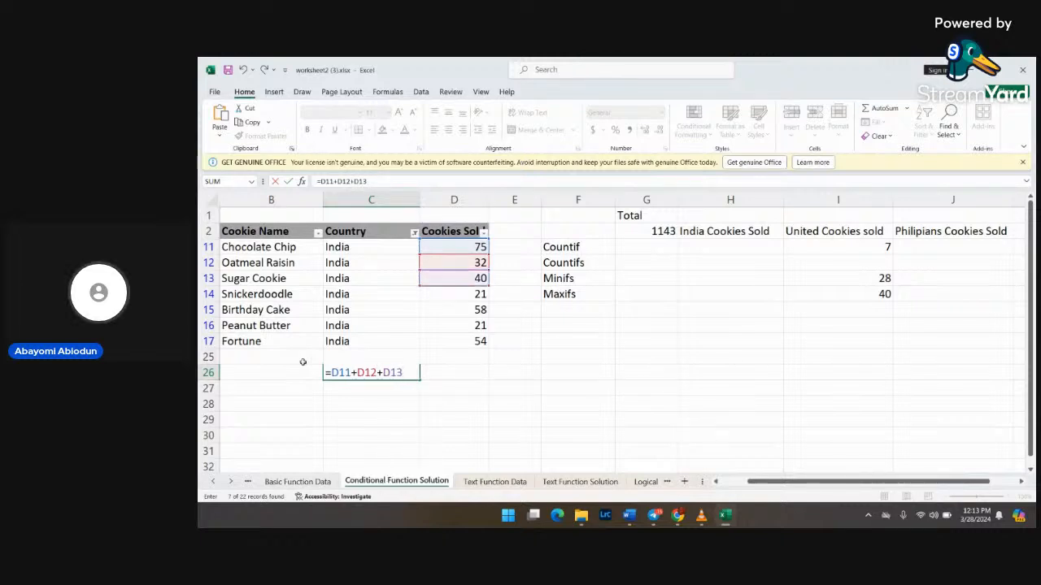
text(+)
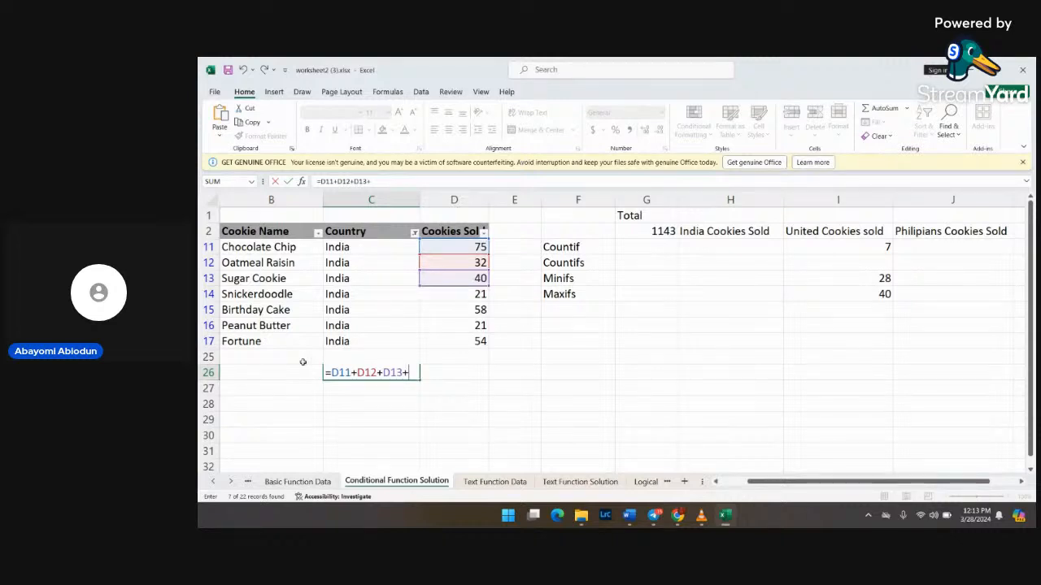
text(D12)
key(BackSpace)
text(3)
key(BackSpace)
text(4)
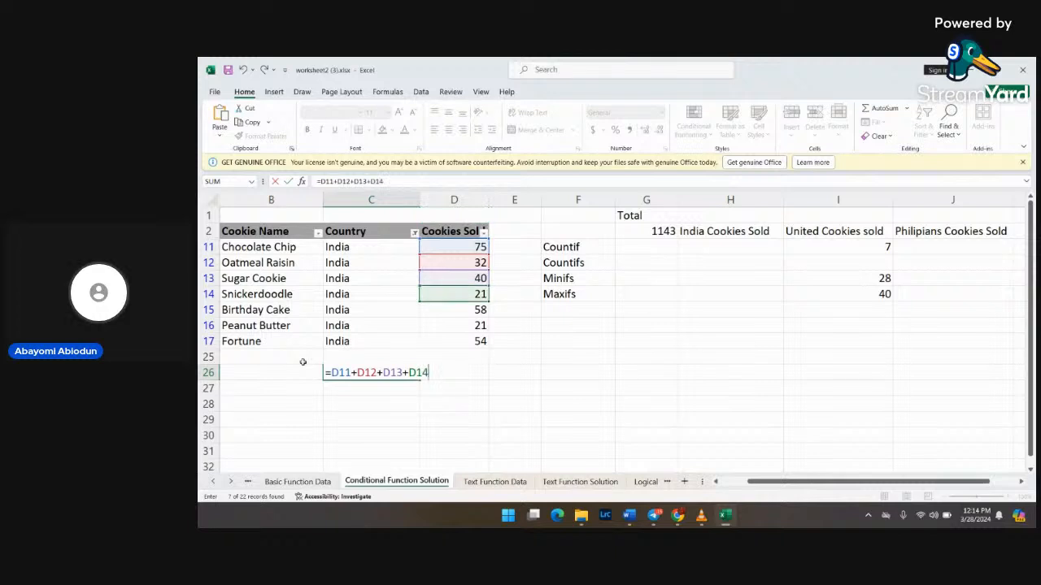
key(Up)
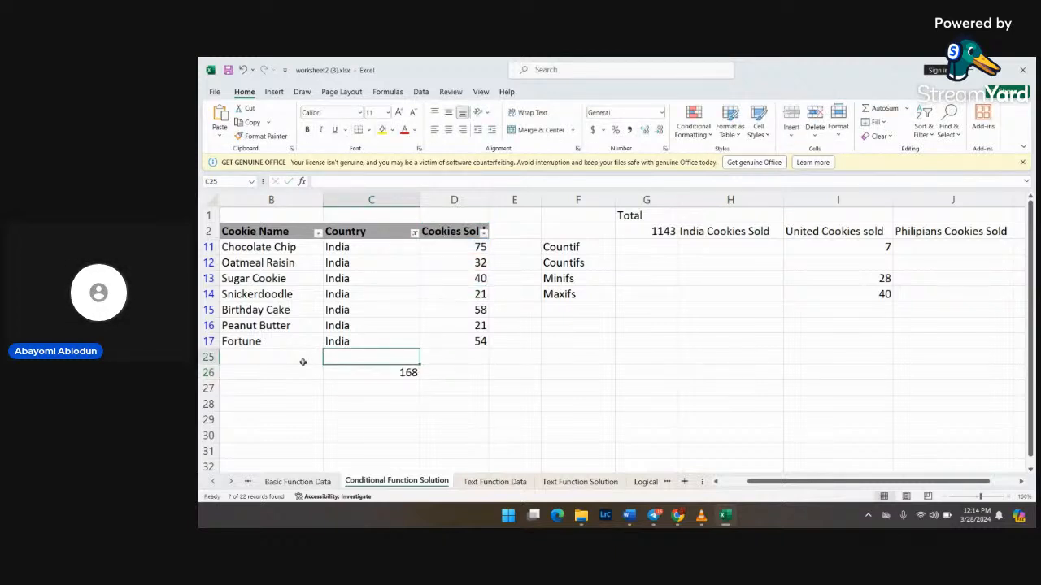
Step: Reopen the addition formula in cell C26 and delete everything after its equals sign
double_click(363, 356)
click(367, 371)
double_click(367, 370)
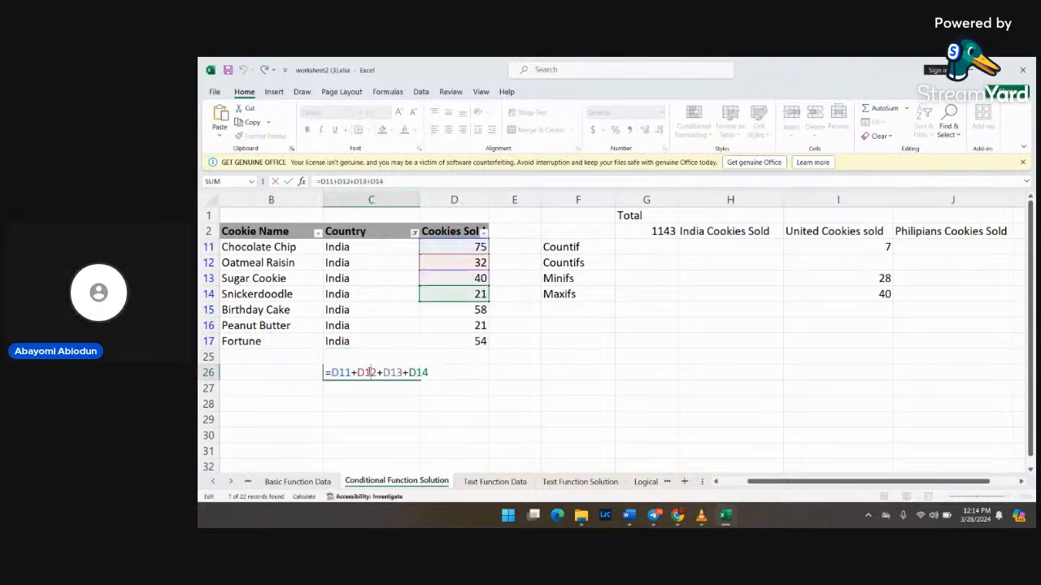
click(428, 374)
key(BackSpace)
key(BackSpace)
key(BackSpace)
key(BackSpace)
key(BackSpace)
key(BackSpace)
key(BackSpace)
key(BackSpace)
key(BackSpace)
key(BackSpace)
key(BackSpace)
key(BackSpace)
key(BackSpace)
key(BackSpace)
key(BackSpace)
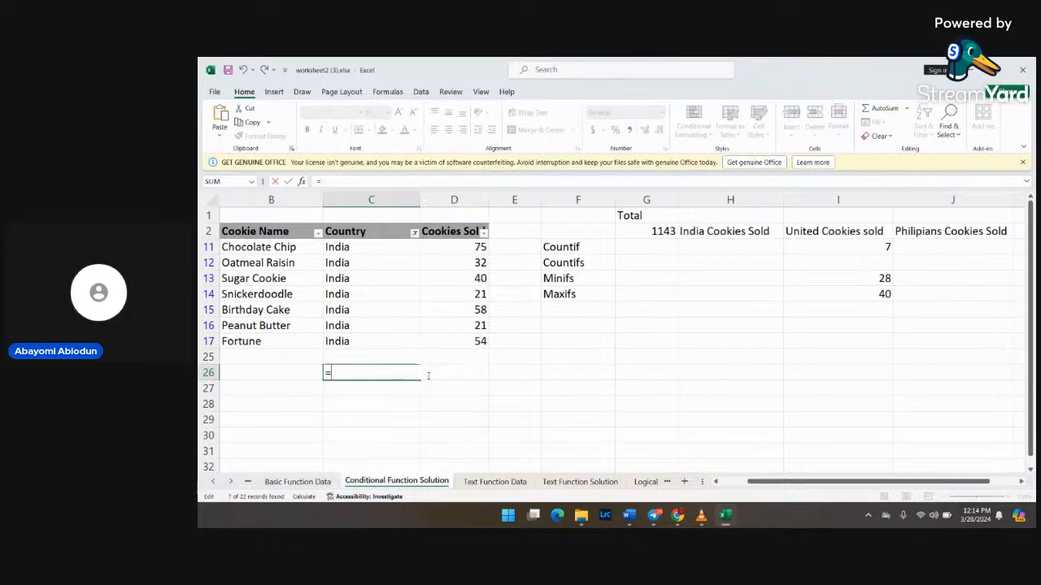
text(sum)
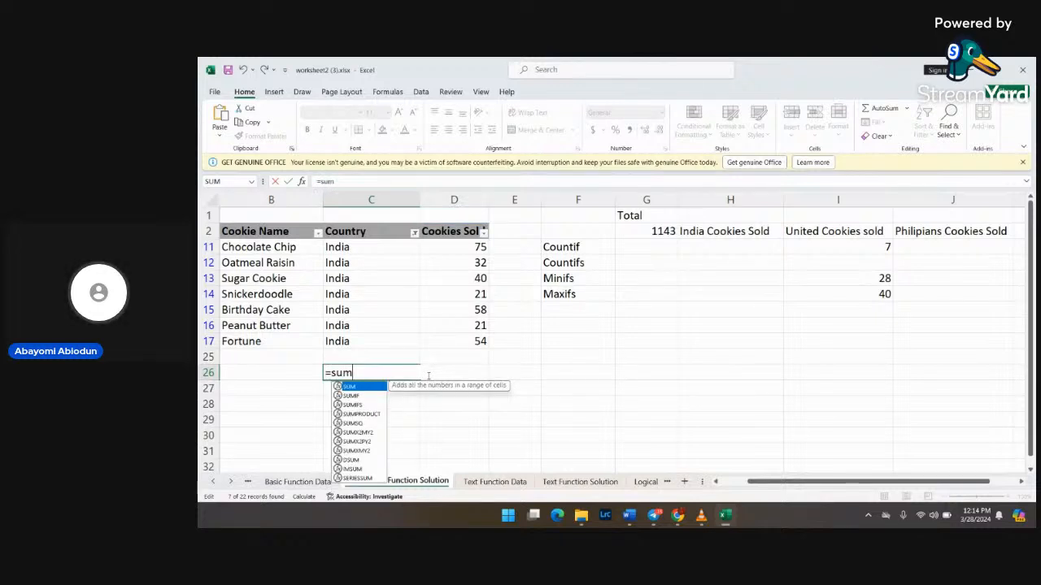
text(()
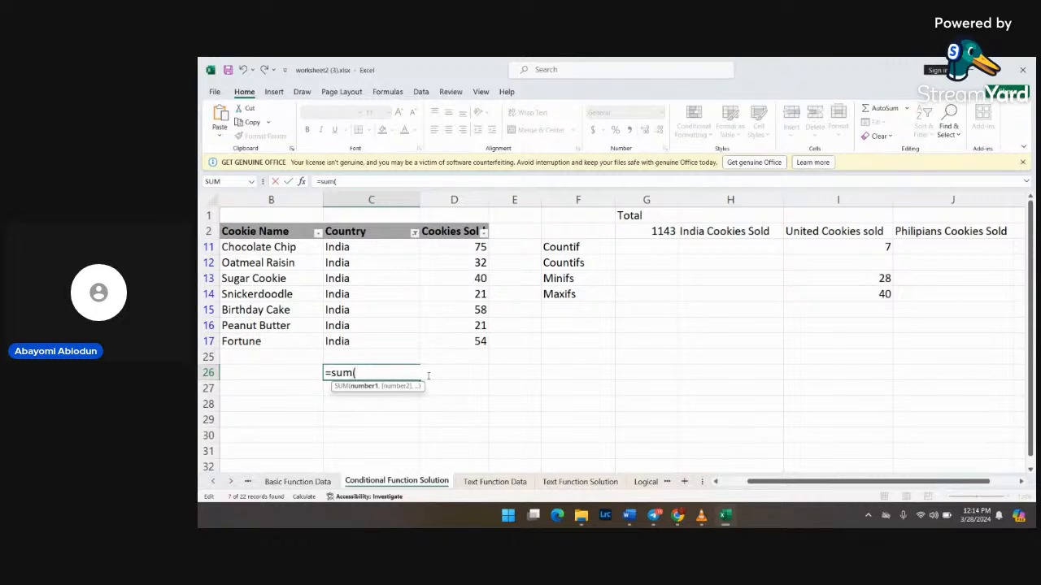
key(BackSpace)
key(BackSpace)
key(BackSpace)
key(BackSpace)
text(D3)
key(BackSpace)
text(4)
key(BackSpace)
text(1)
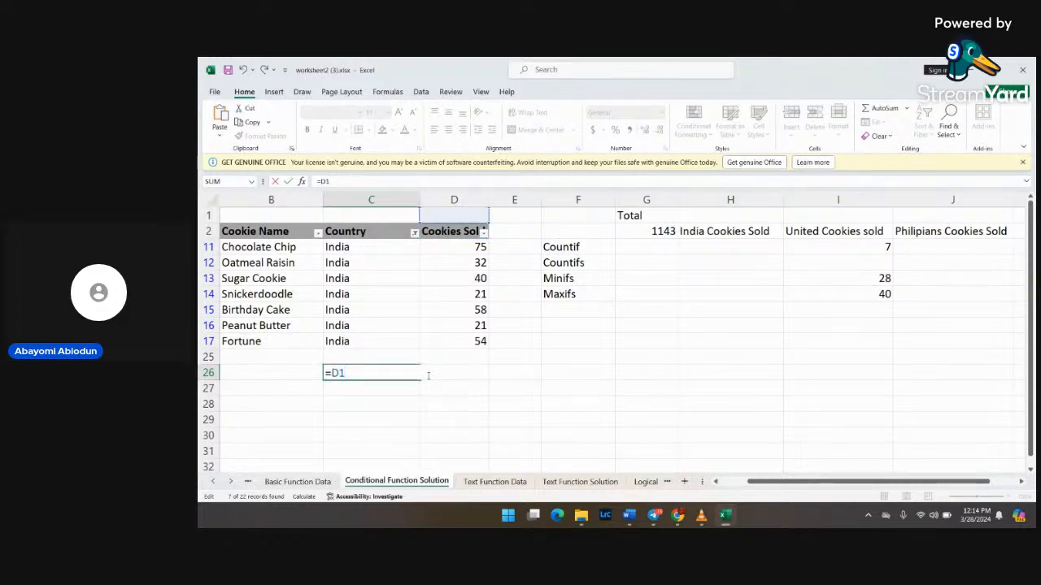
key(BackSpace)
key(BackSpace)
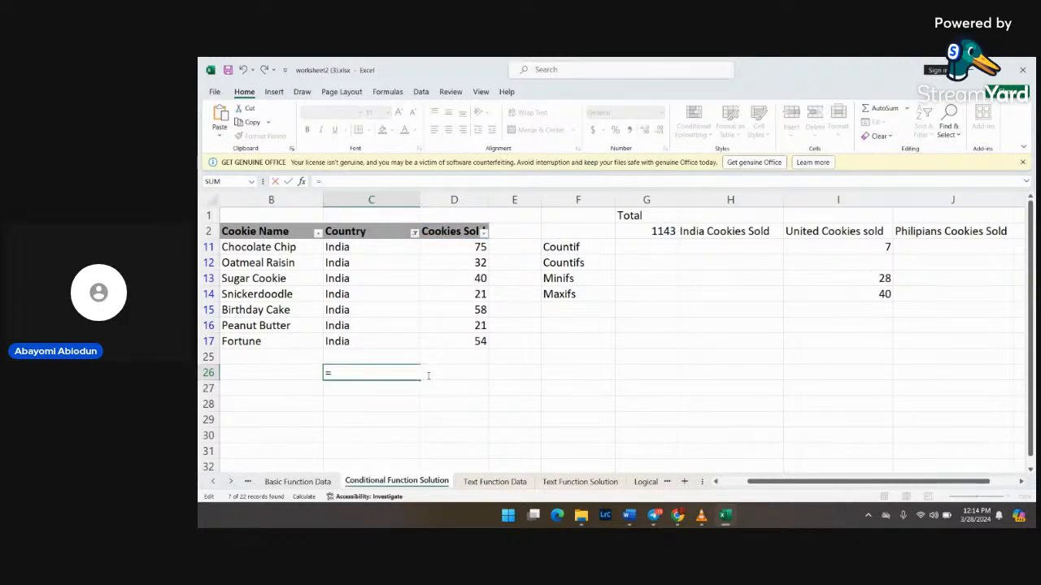
Step: Total the India cookies sold in cell C26 with the formula =SUM(D11:D17)
text(sum()
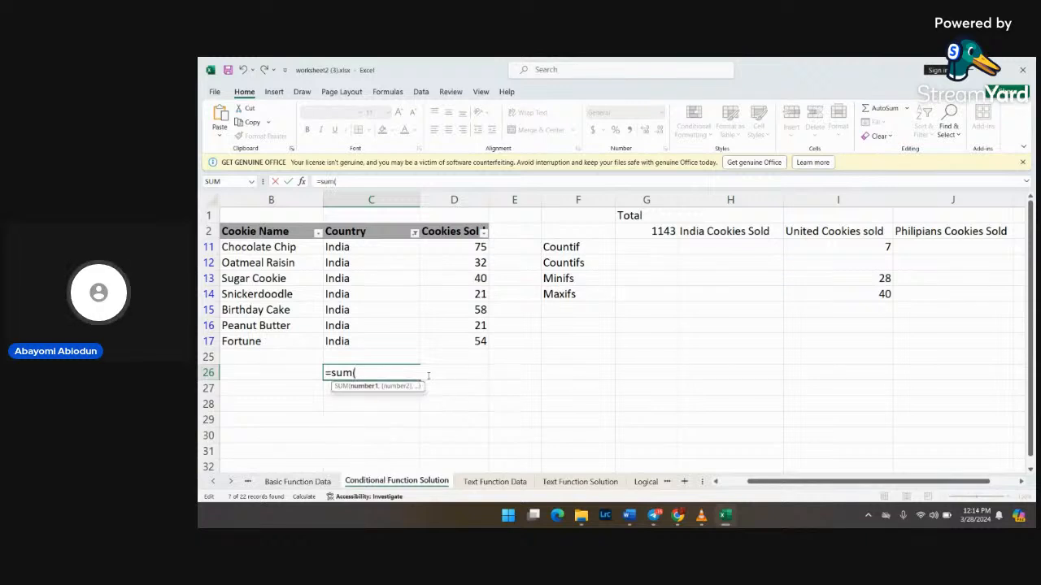
text(D11)
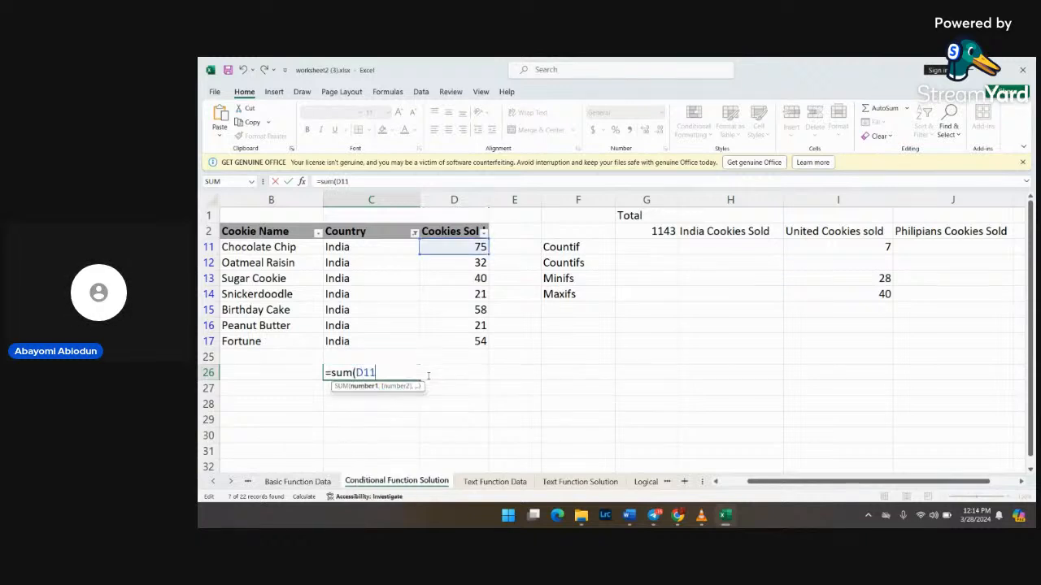
text(:D17)
key(BackSpace)
text(7))
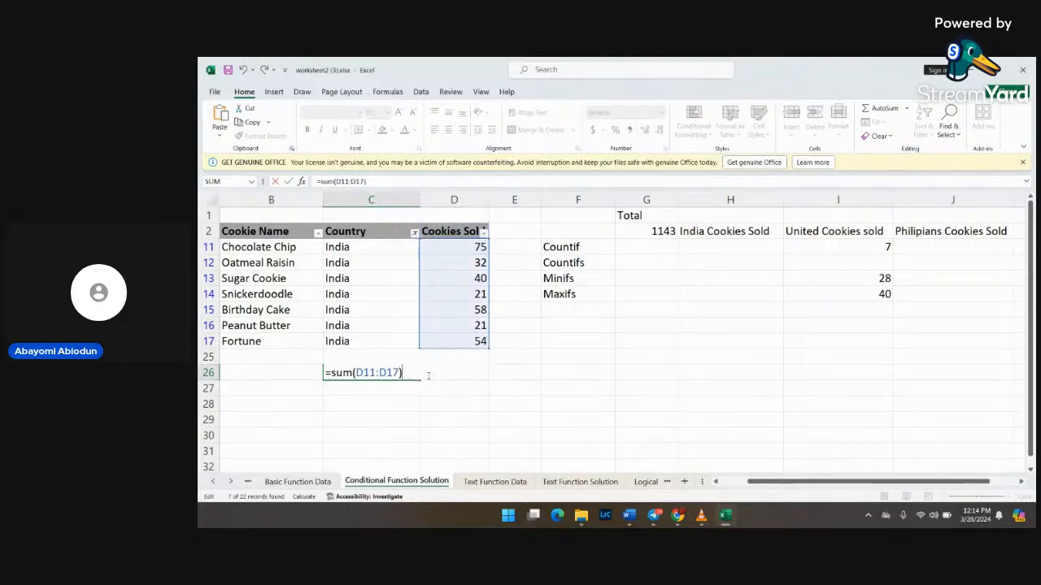
key(Return)
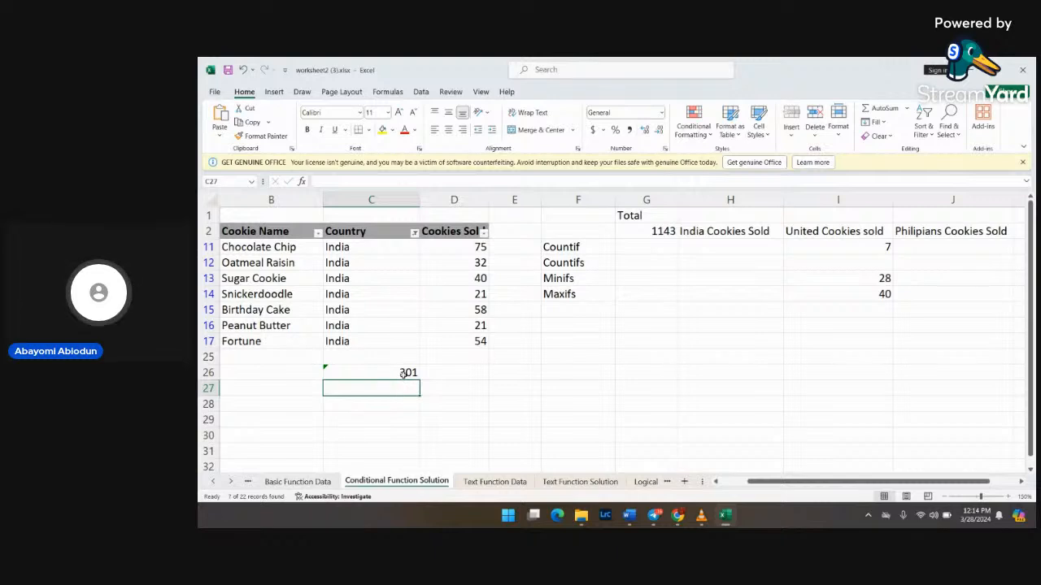
Step: Review the range used by the SUM formula in cell C26 and keep the formula as it is
double_click(409, 372)
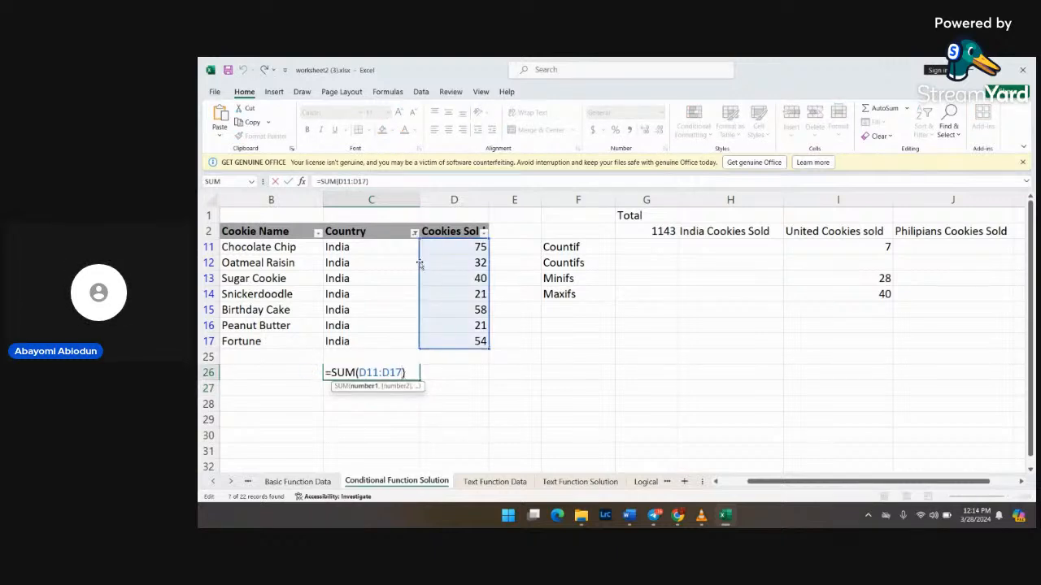
click(416, 372)
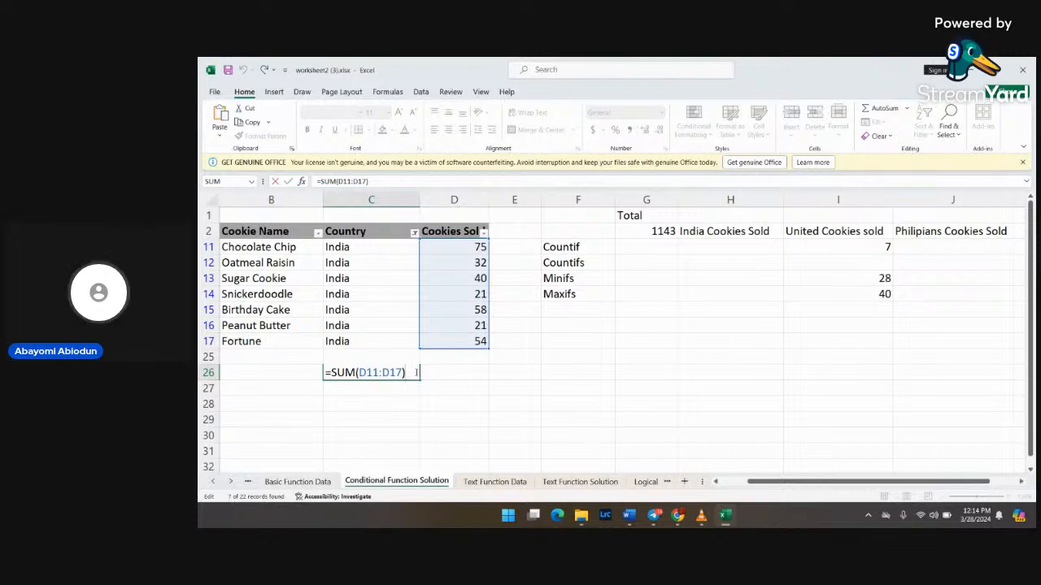
key(Return)
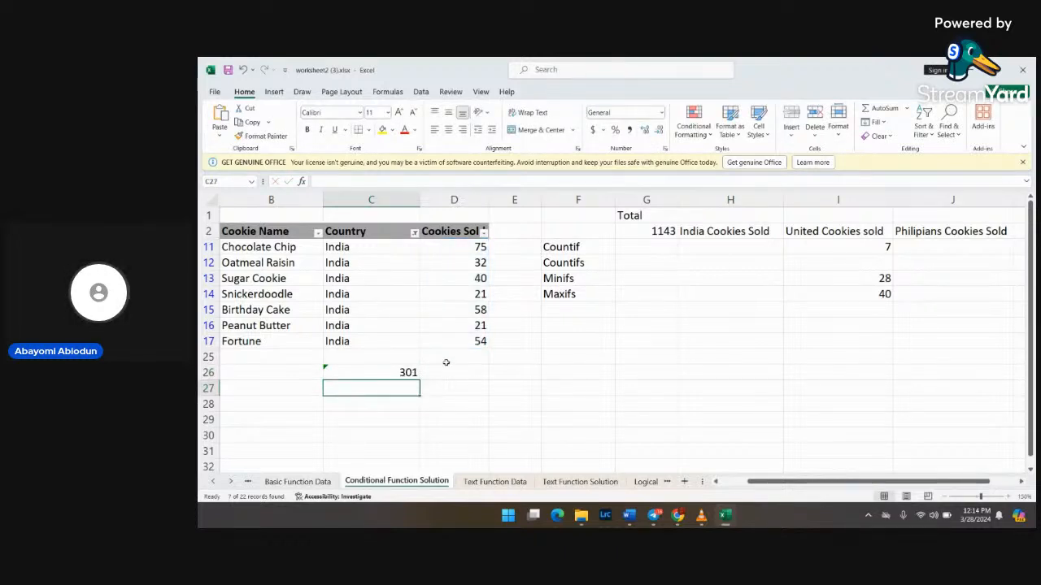
Step: Remove the India filter from the Country column by including all countries again
click(414, 234)
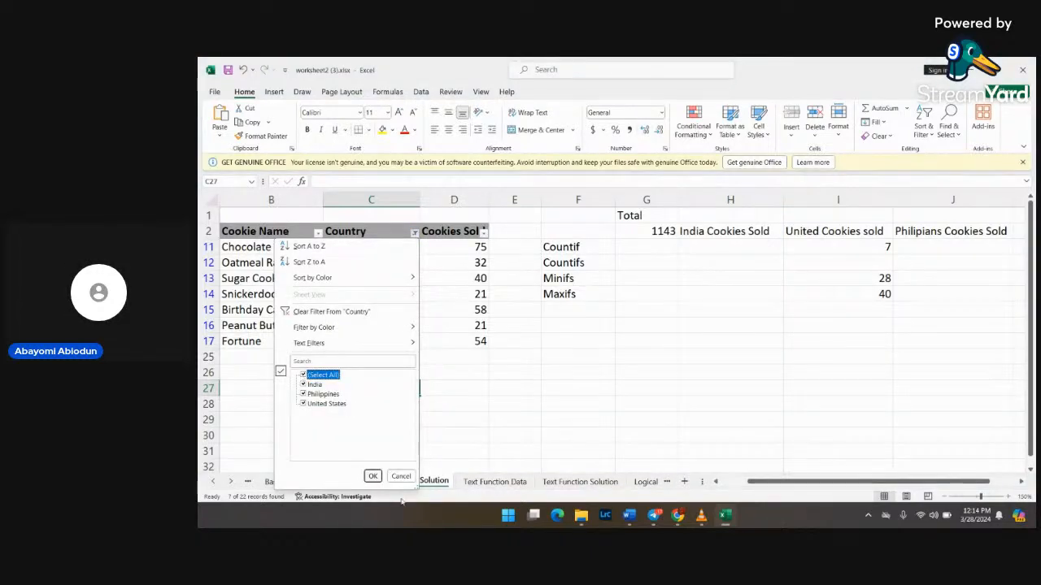
click(303, 375)
click(373, 477)
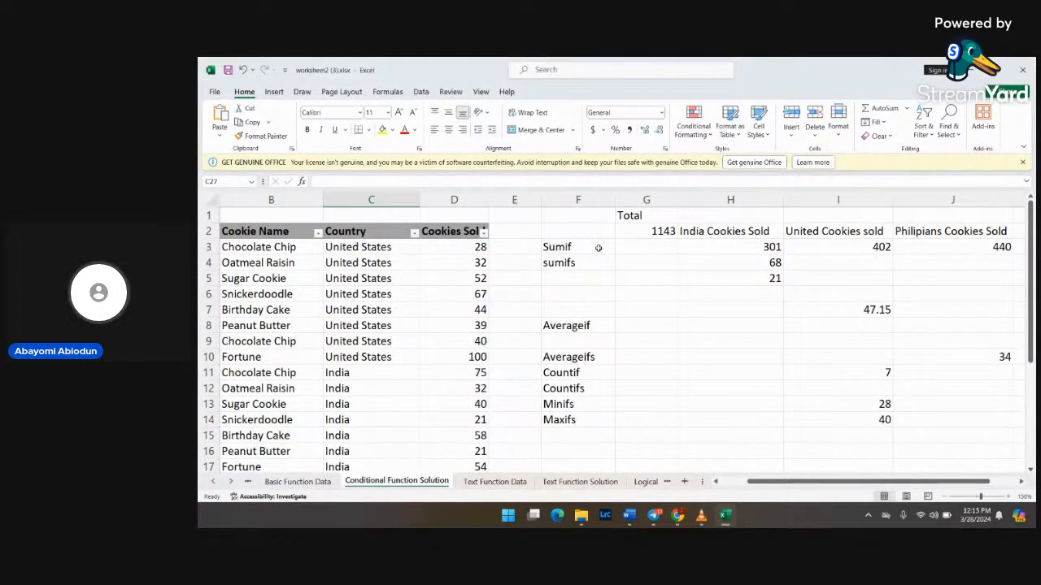
Step: Review the range, criteria and sum range of the India SUMIF formula in cell H3, keeping it as it is
double_click(756, 242)
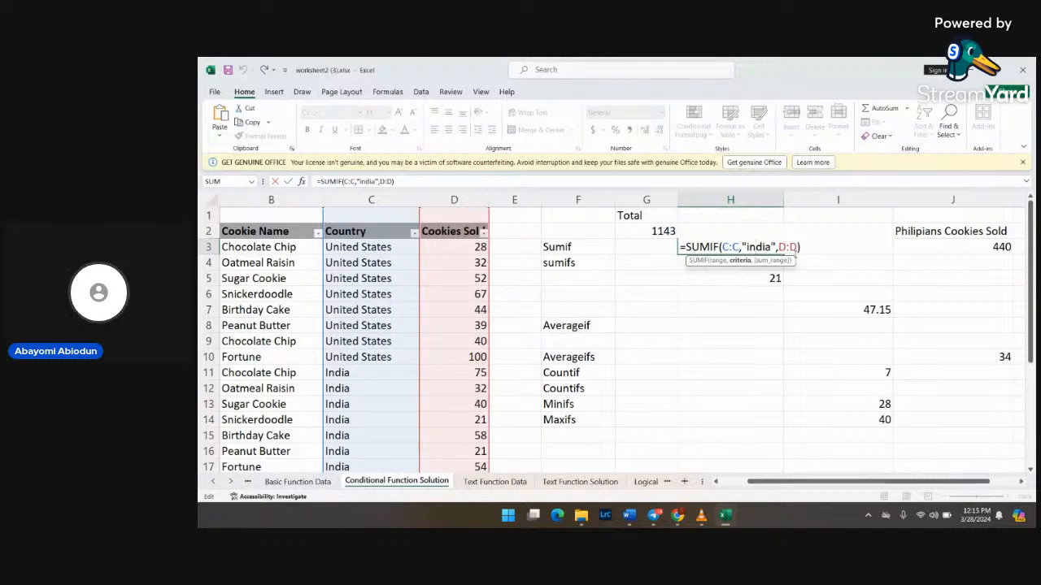
click(803, 248)
key(Return)
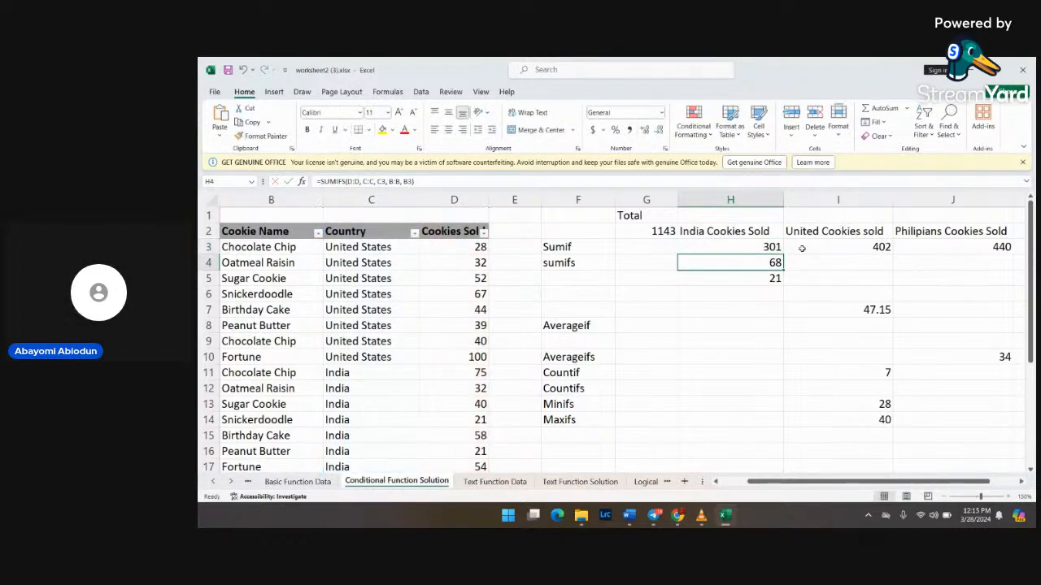
click(735, 248)
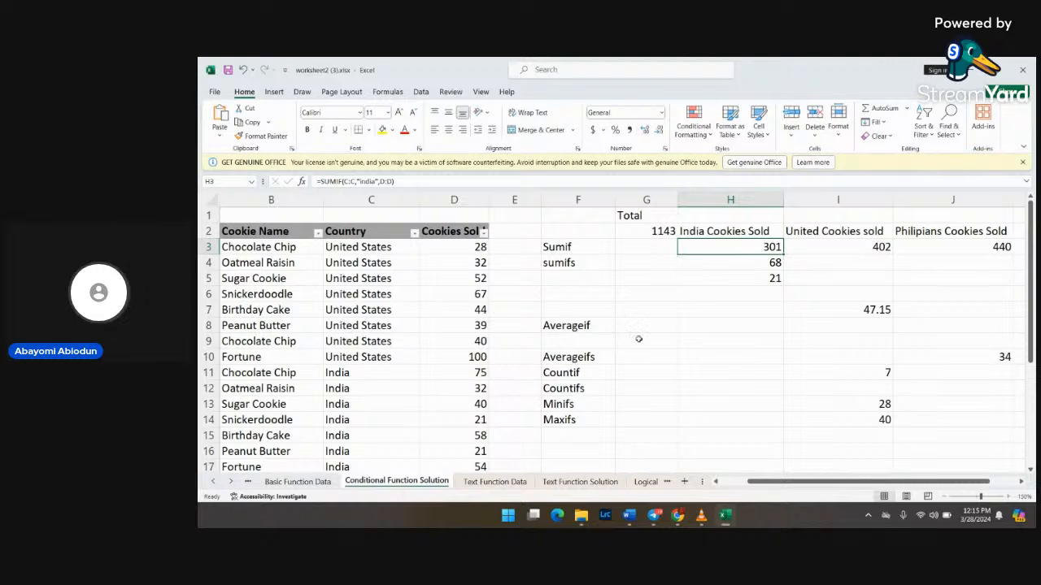
Step: Compare the SUM formula and its range in cell C26 with the India SUMIF result in cell H3
scroll(638, 339, down, 5)
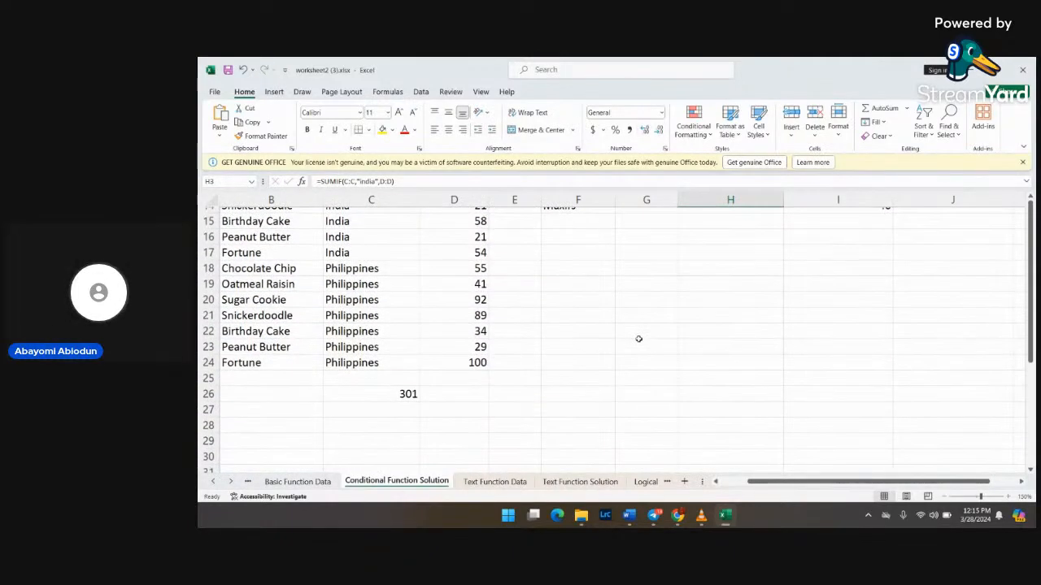
click(401, 391)
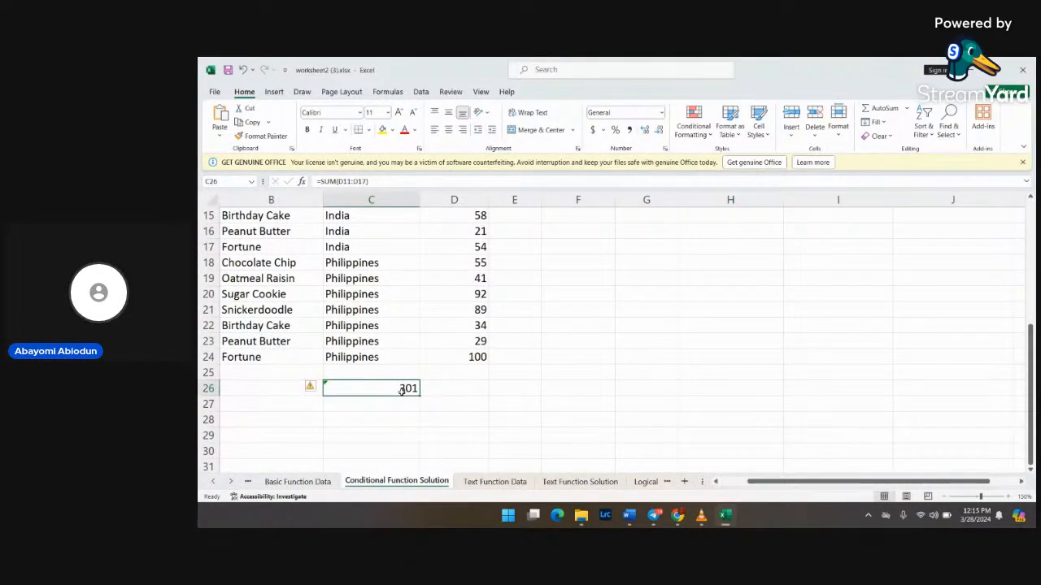
double_click(401, 390)
scroll(436, 320, up, 1)
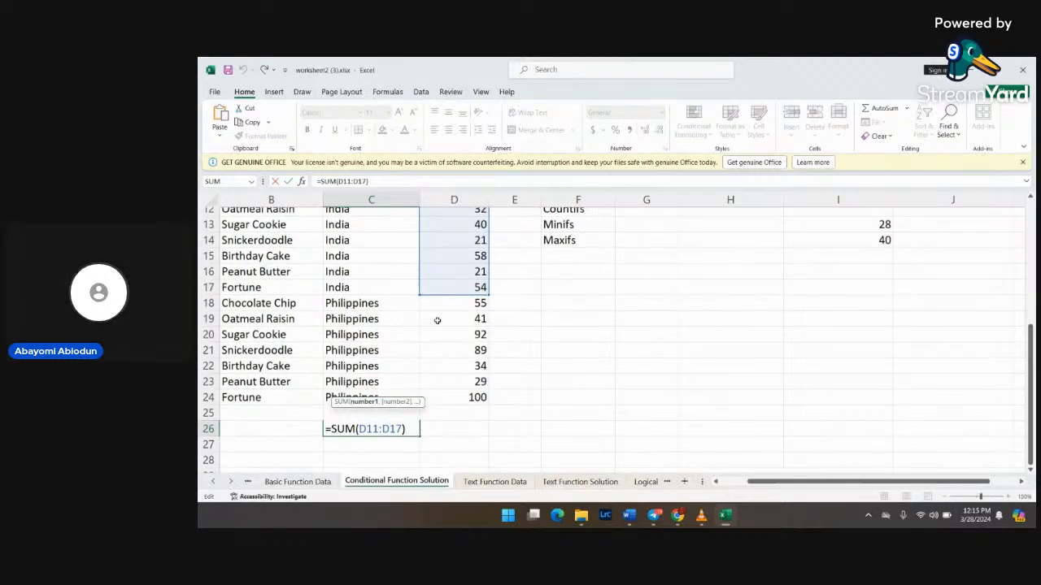
scroll(437, 321, up, 4)
scroll(436, 320, up, 1)
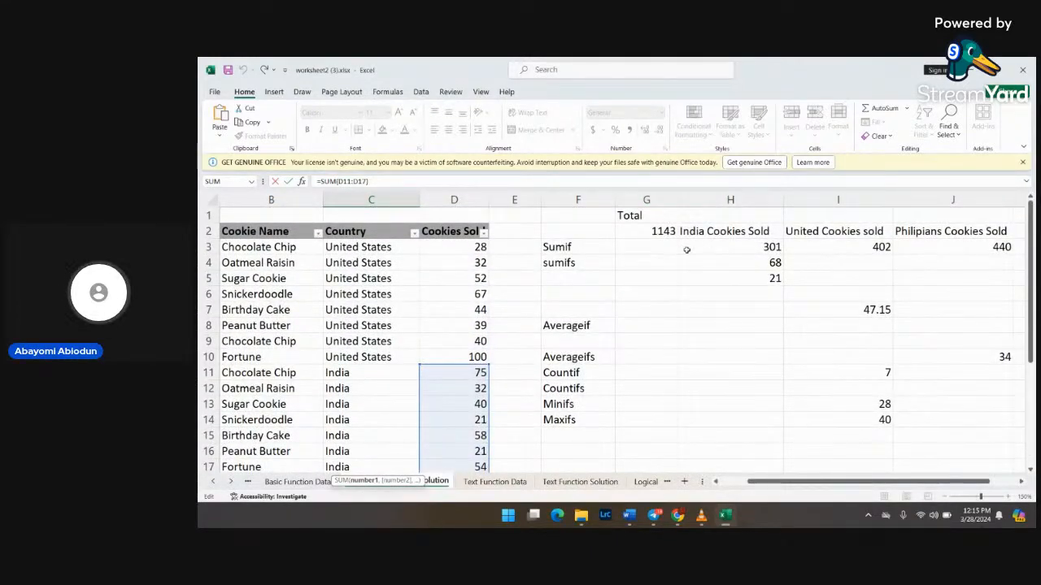
click(767, 246)
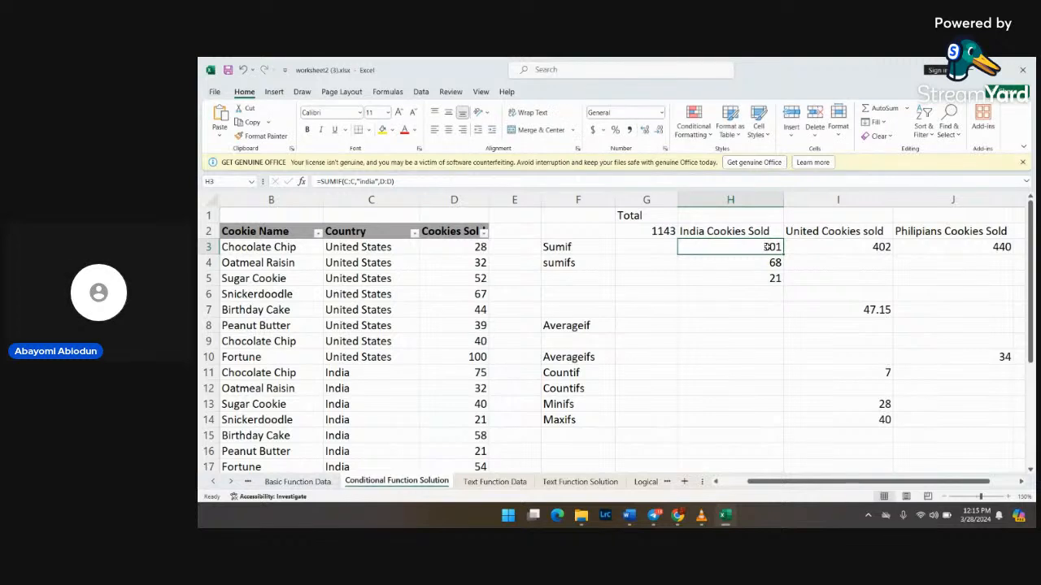
Step: Review the United States SUMIF formula in cell I3 and keep it as it is
double_click(852, 247)
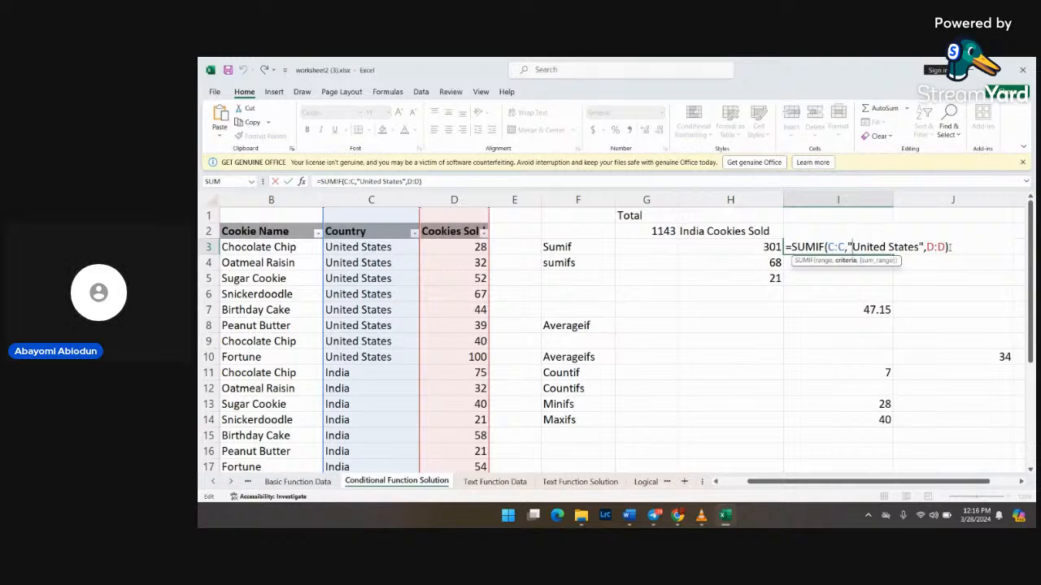
click(968, 245)
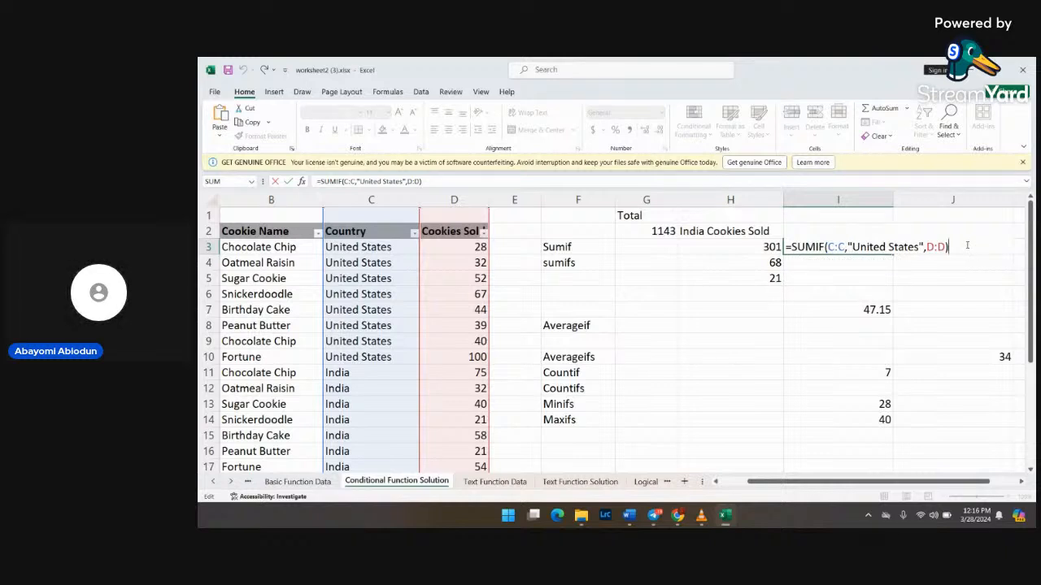
key(Return)
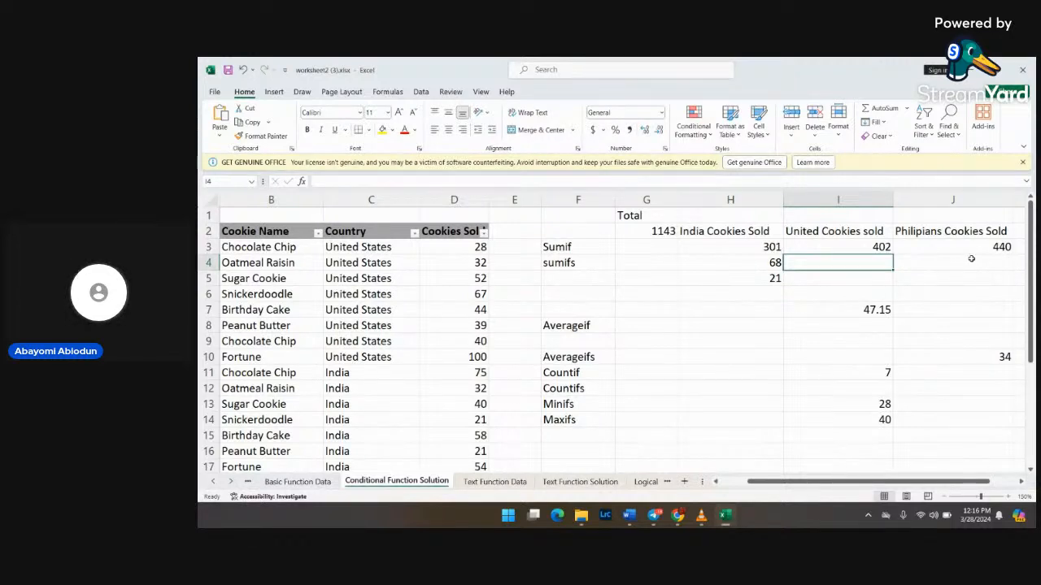
Step: Review the sum range, criteria ranges and criteria of the SUMIFS formula in cell H4, keeping it as it is
click(765, 273)
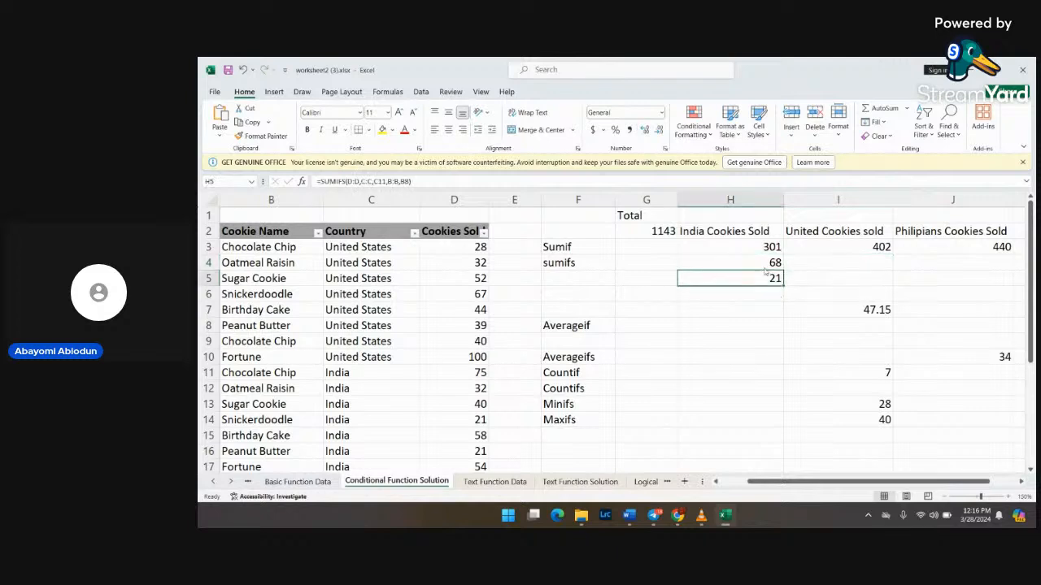
click(766, 261)
double_click(768, 262)
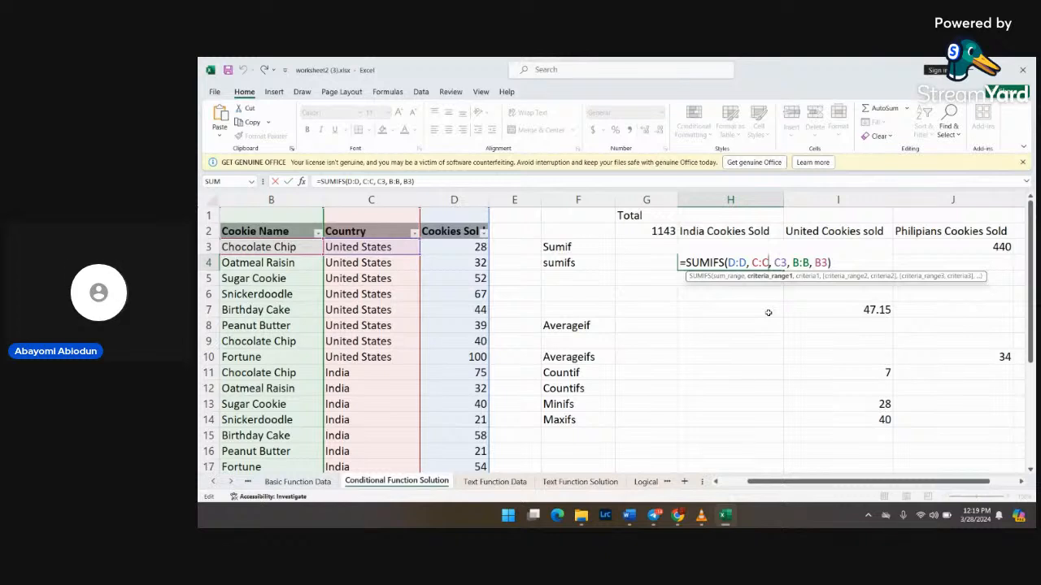
click(849, 262)
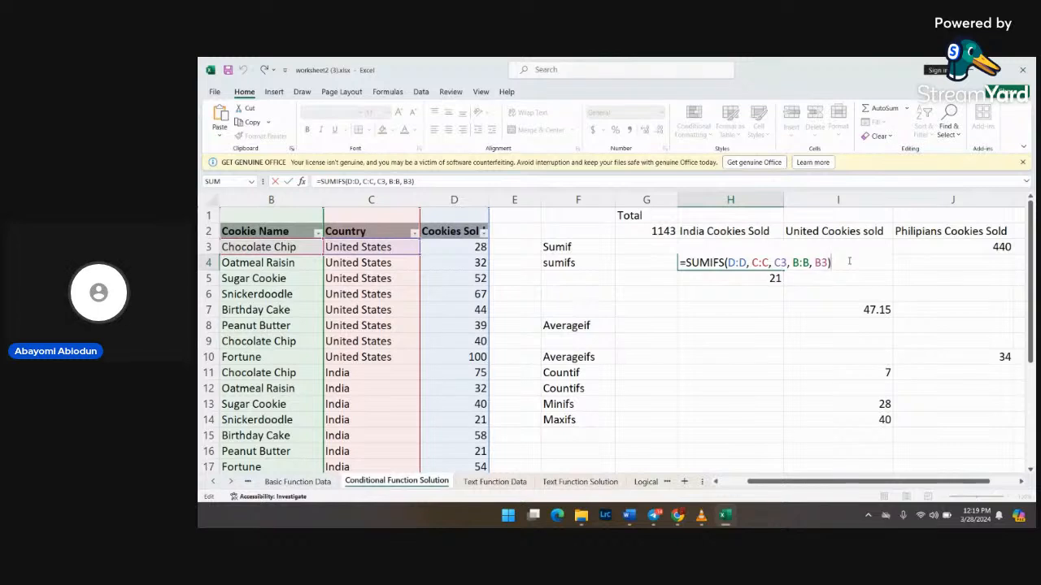
key(Return)
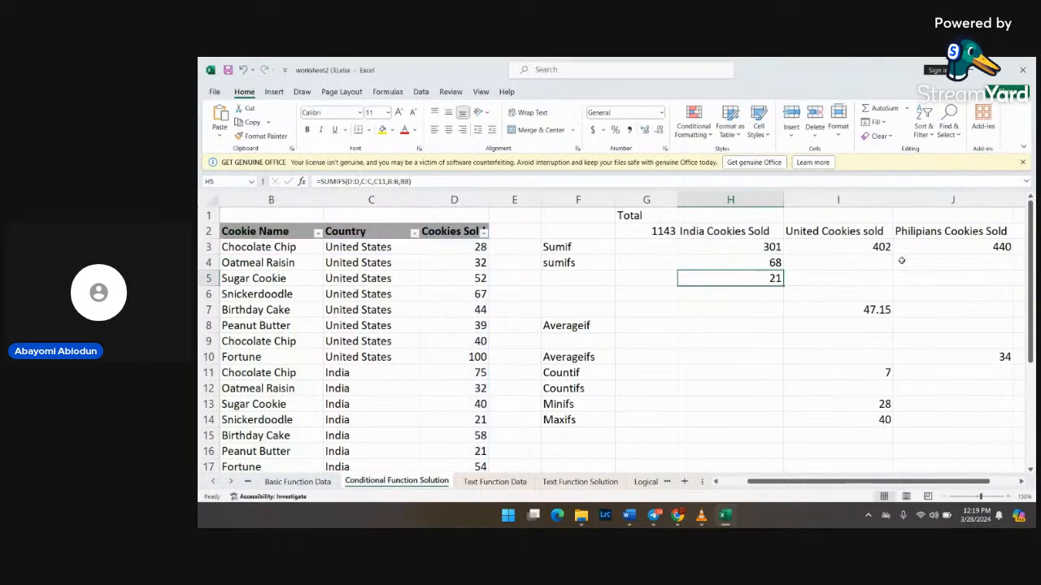
Step: Start a SUMIFS formula in cell I4 with D:D as its sum range
click(830, 263)
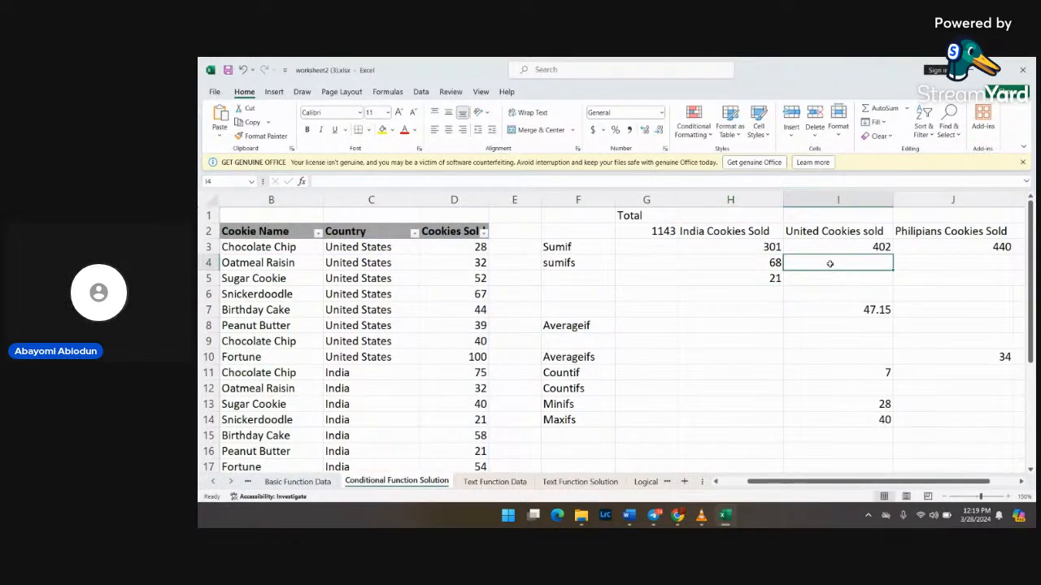
text(=sum)
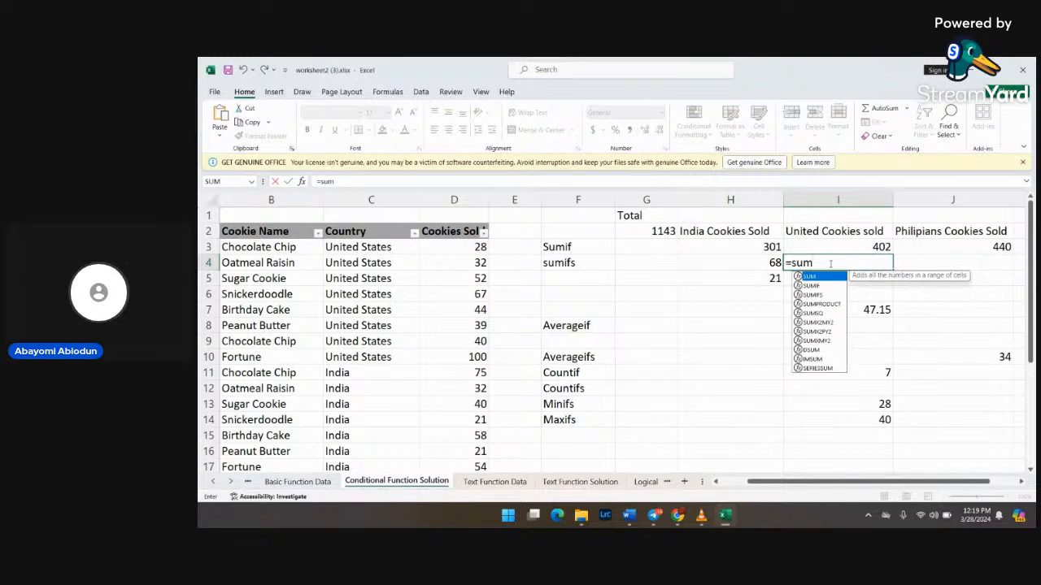
text(ifs)
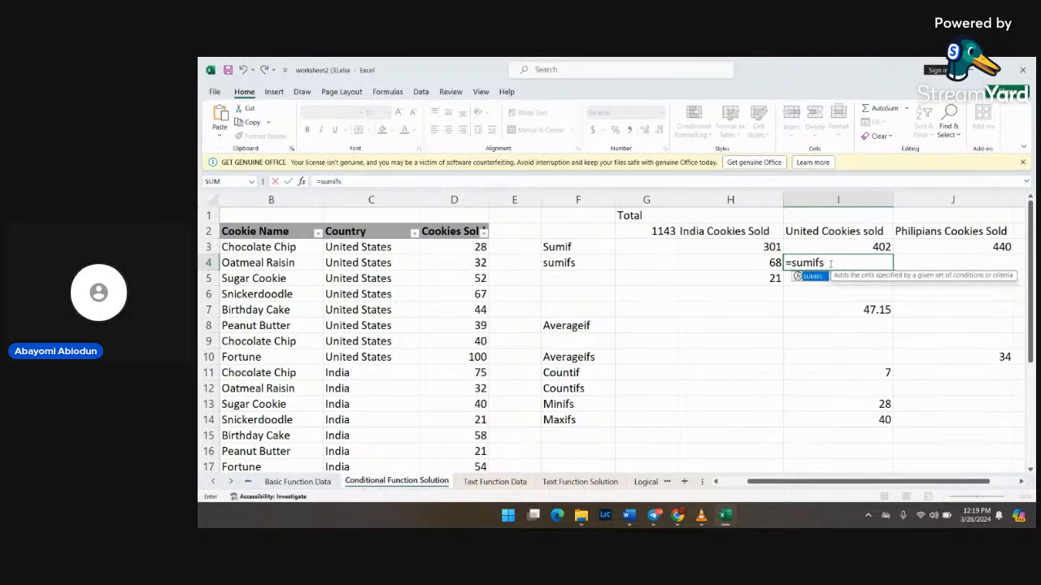
text(()
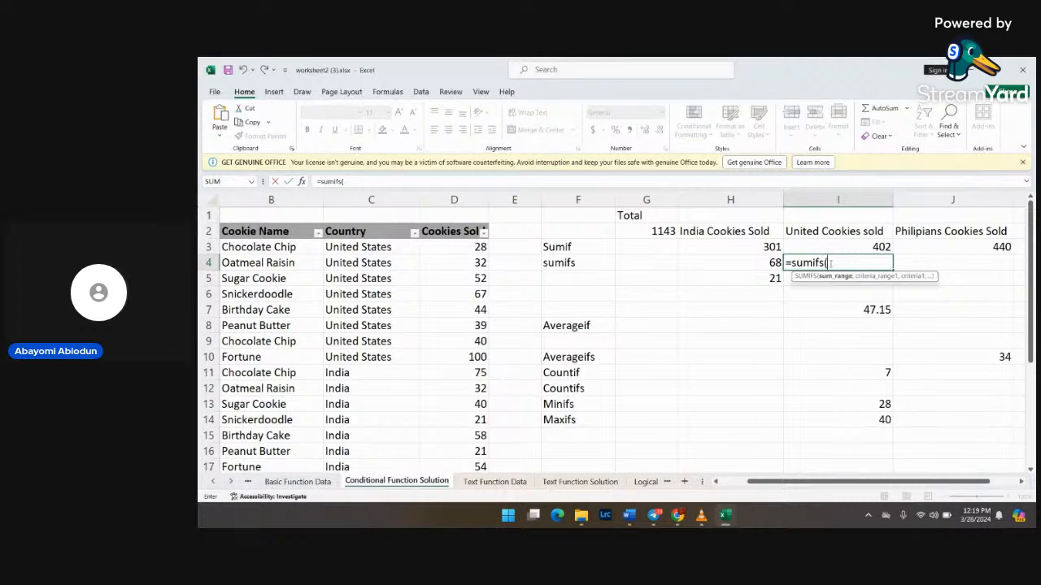
text(D)
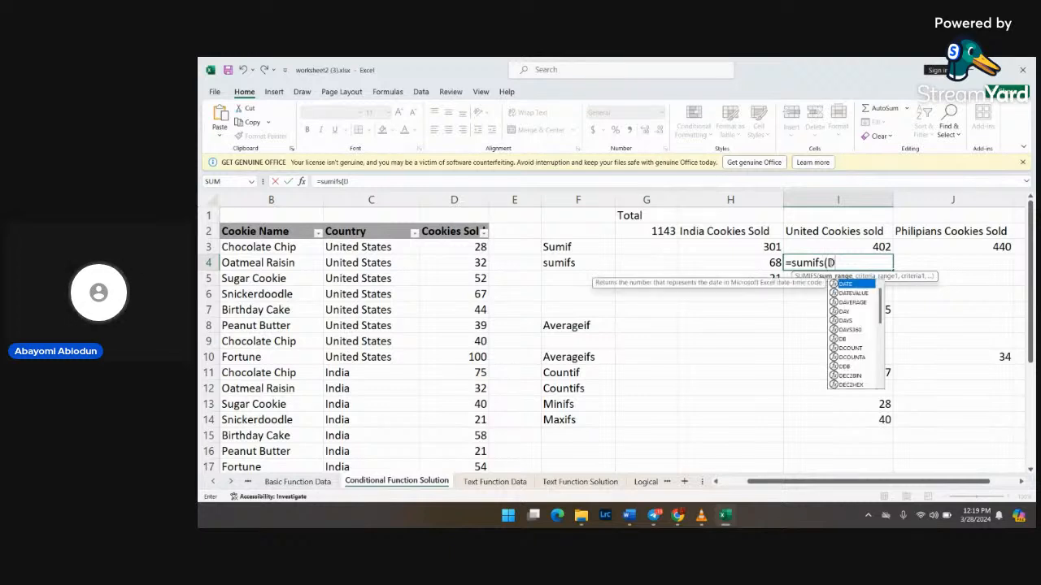
text(:)
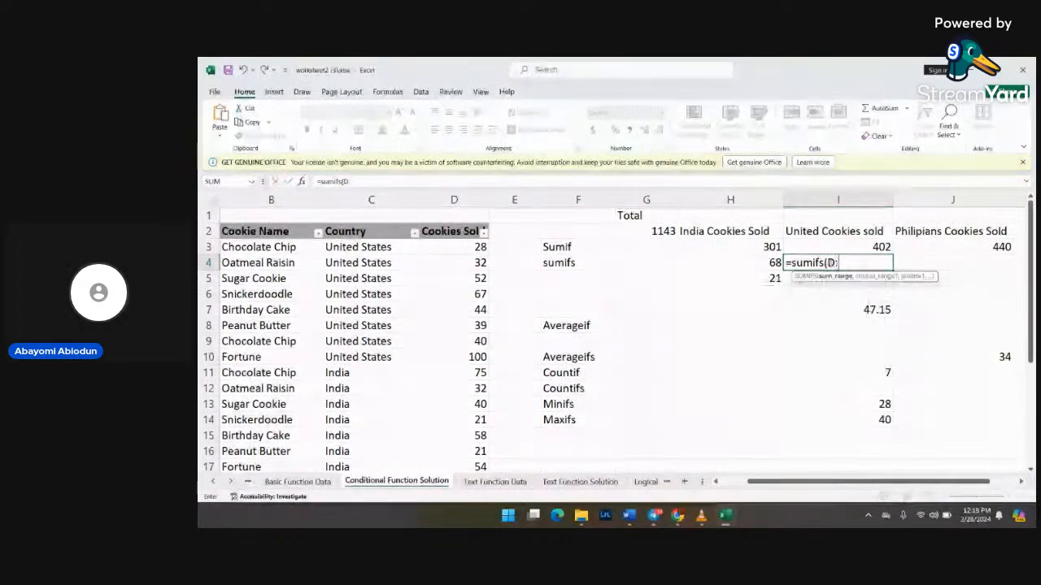
text(D,)
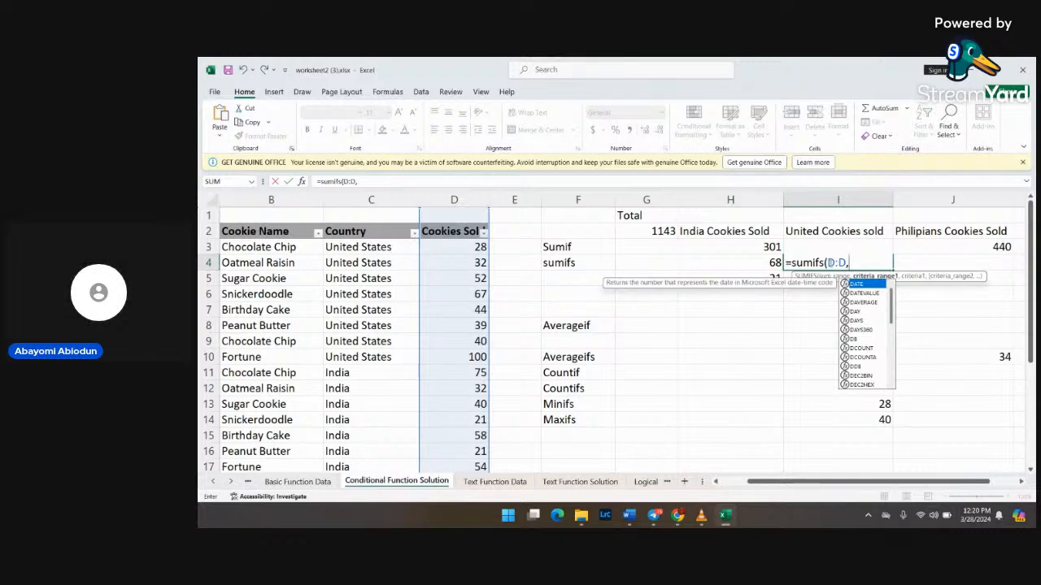
Step: Add C3 as the first criteria range of the SUMIFS formula in cell I4
text(c)
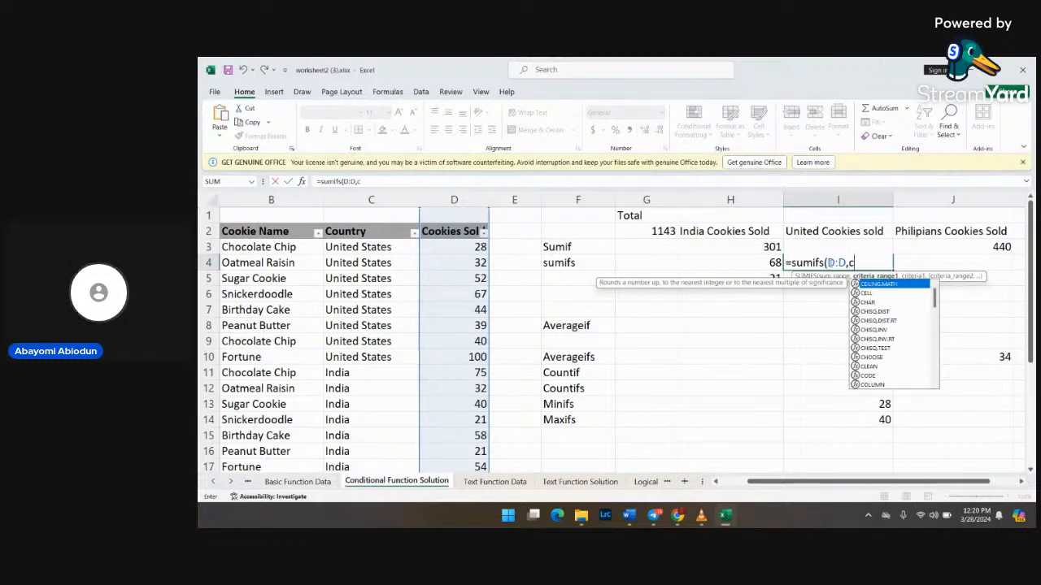
key(BackSpace)
text(C)
key(BackSpace)
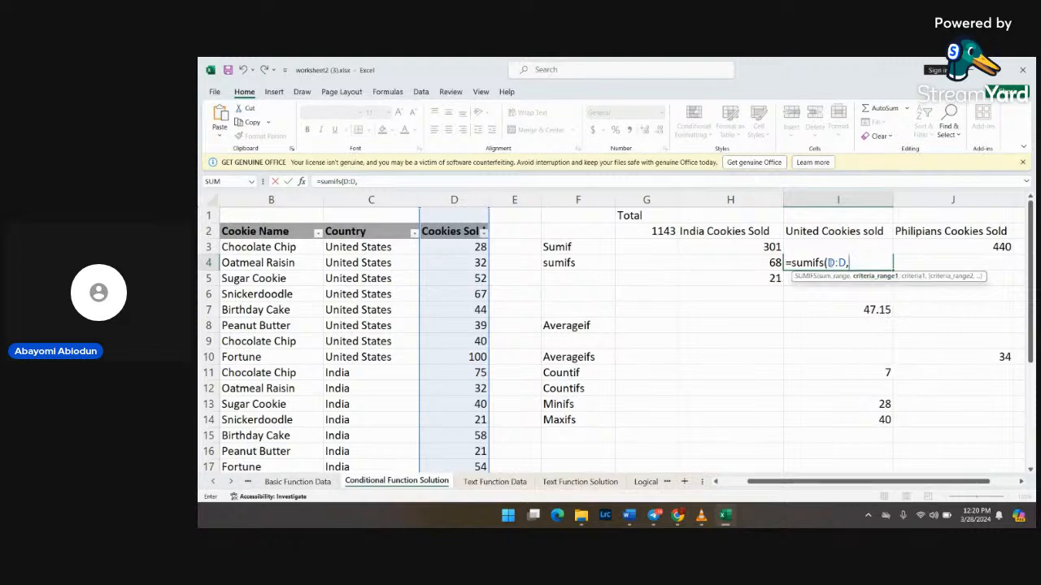
text(C)
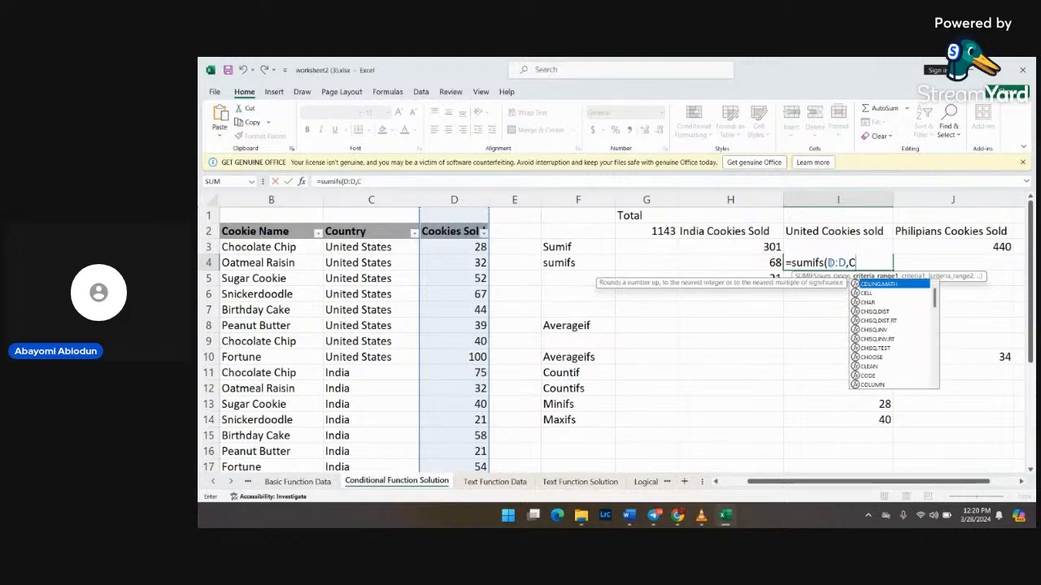
text(3)
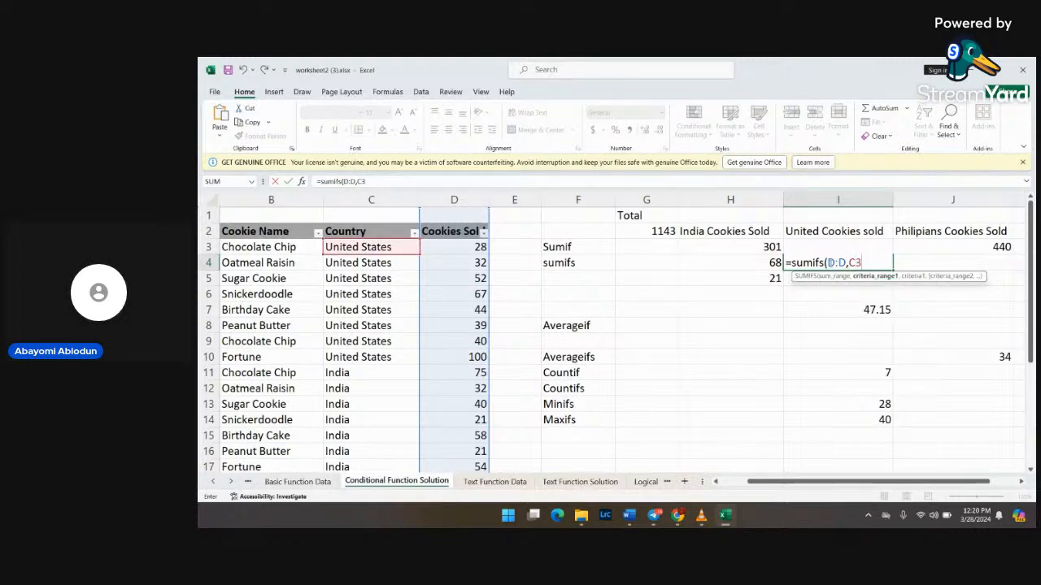
text(,)
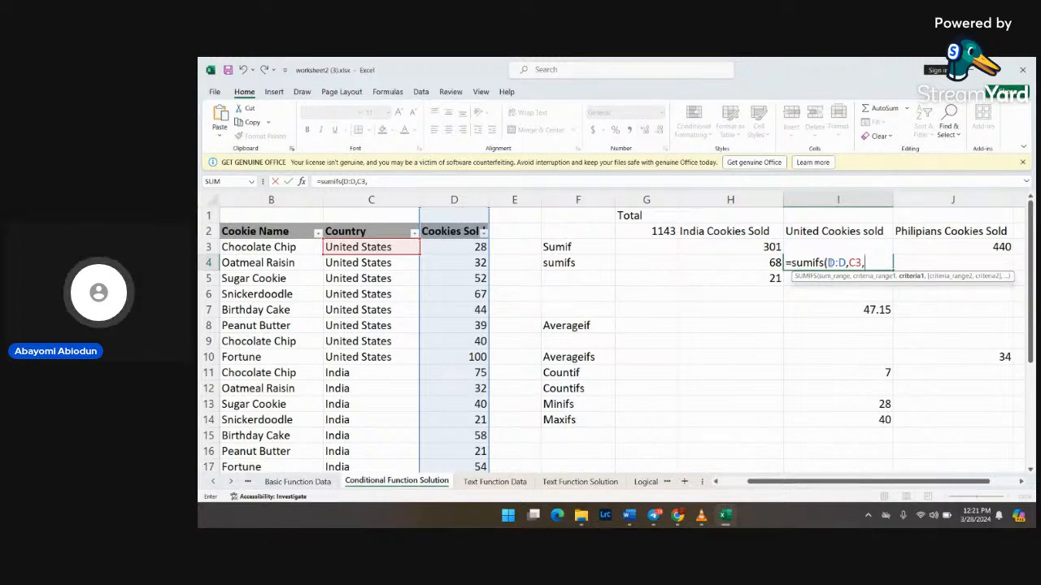
Step: Change the first criteria range of the SUMIFS formula in cell I4 to C:C
key(BackSpace)
key(BackSpace)
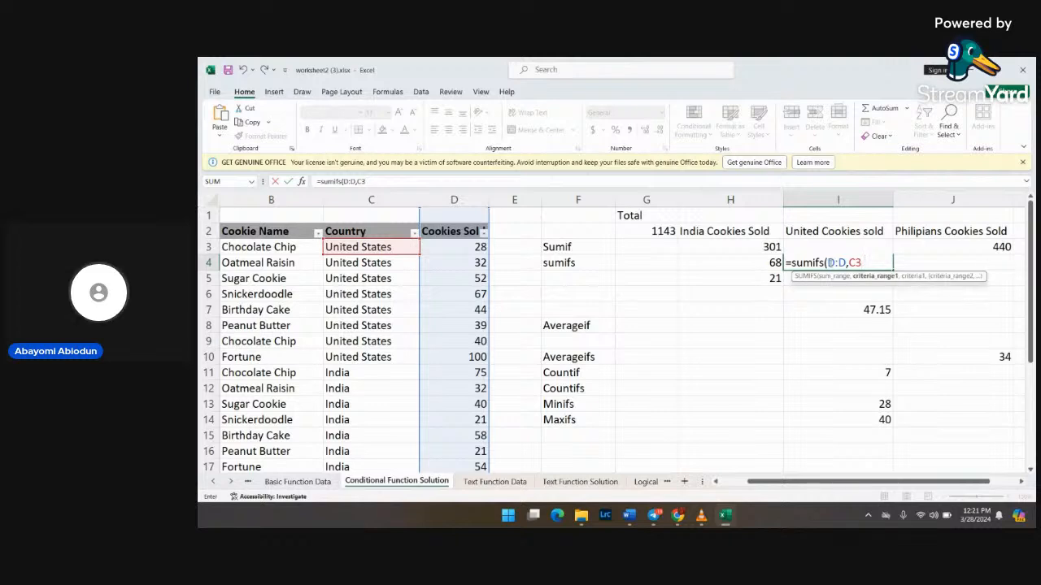
text(:)
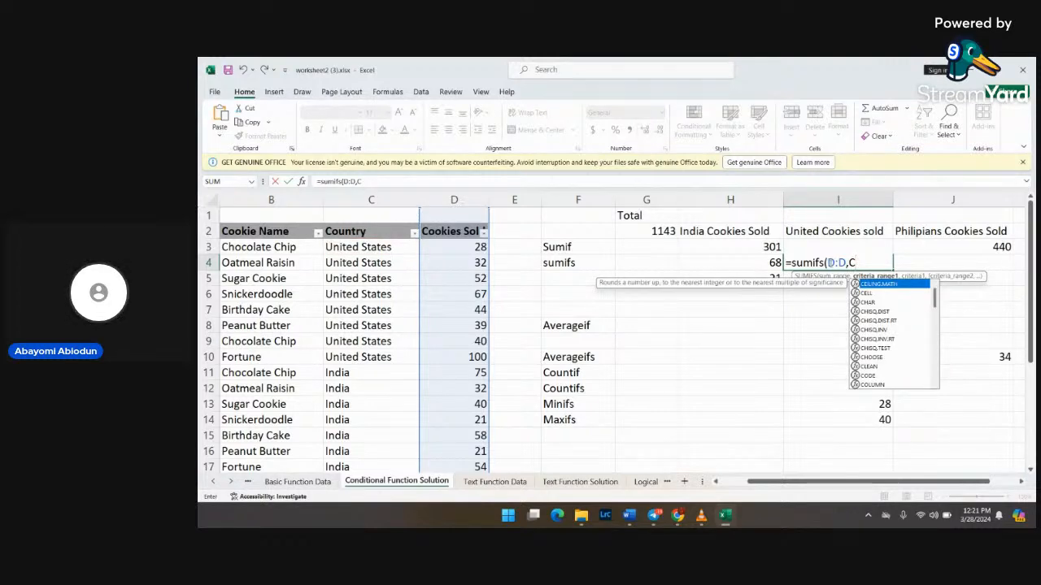
text(C)
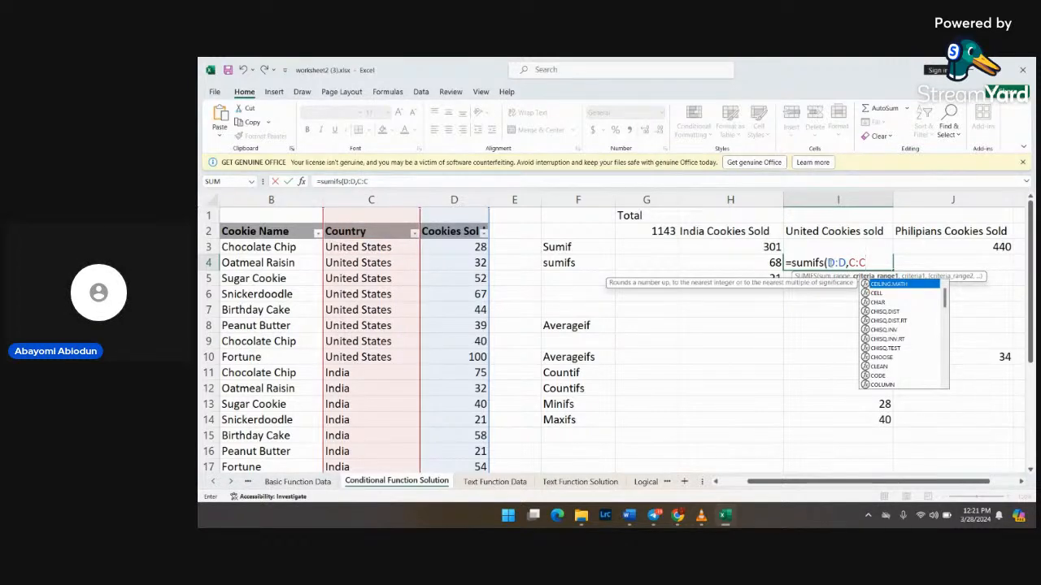
text(,)
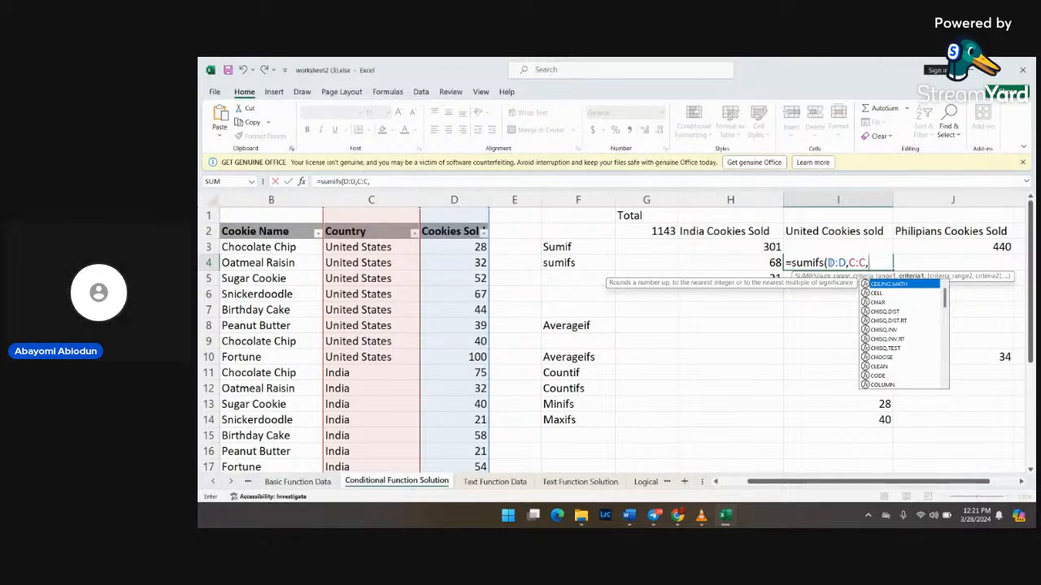
Step: Erase the unfinished SUMIFS formula in cell I4
key(BackSpace)
key(BackSpace)
key(BackSpace)
key(BackSpace)
key(BackSpace)
key(BackSpace)
key(BackSpace)
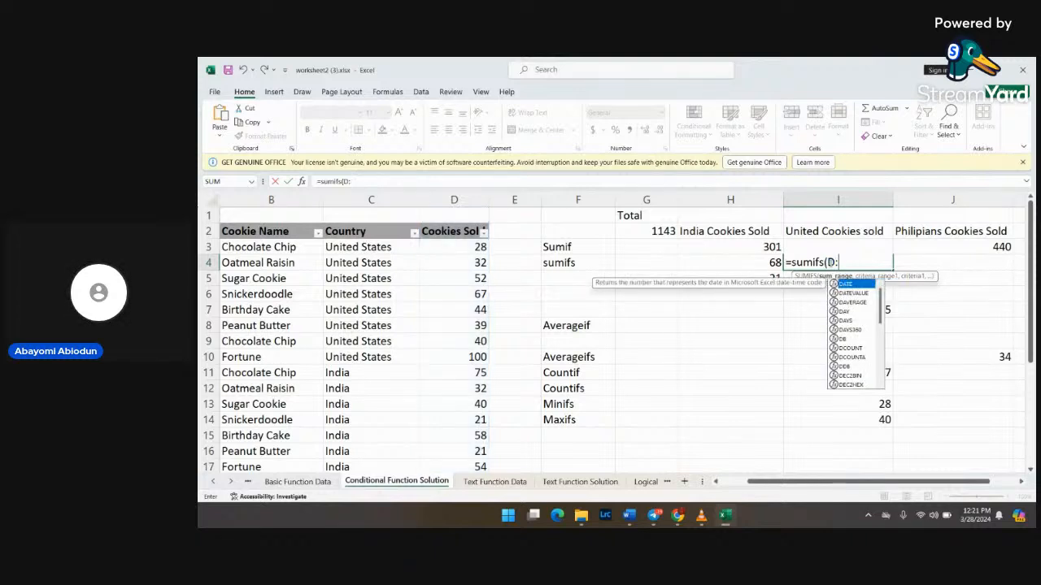
key(BackSpace)
key(BackSpace)
key(BackSpace)
key(BackSpace)
key(BackSpace)
key(BackSpace)
key(BackSpace)
key(BackSpace)
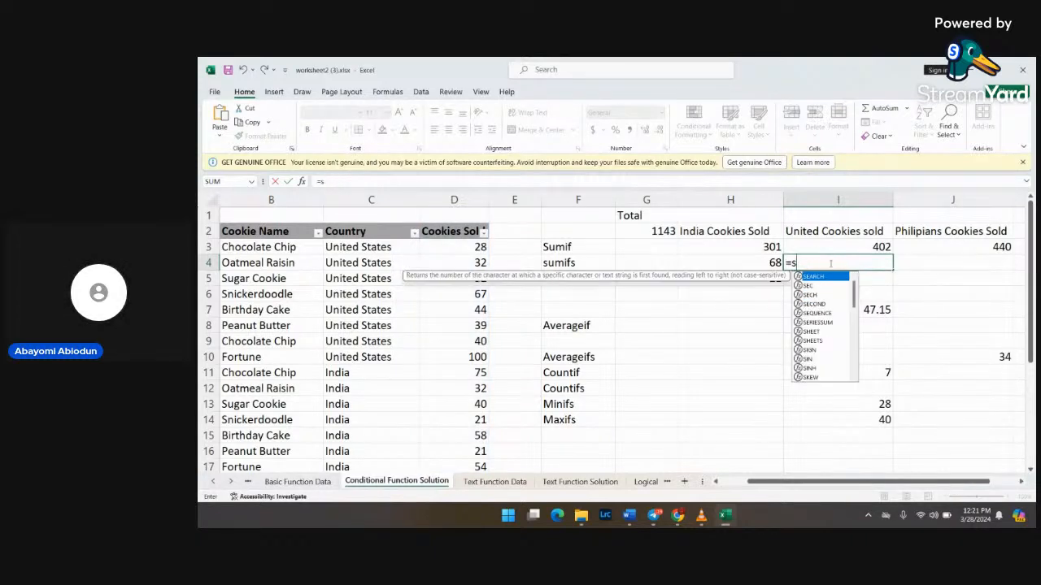
Step: Begin the SUMIFS formula in cell I4 again with D:D as its sum range
text(si)
key(BackSpace)
text(um,)
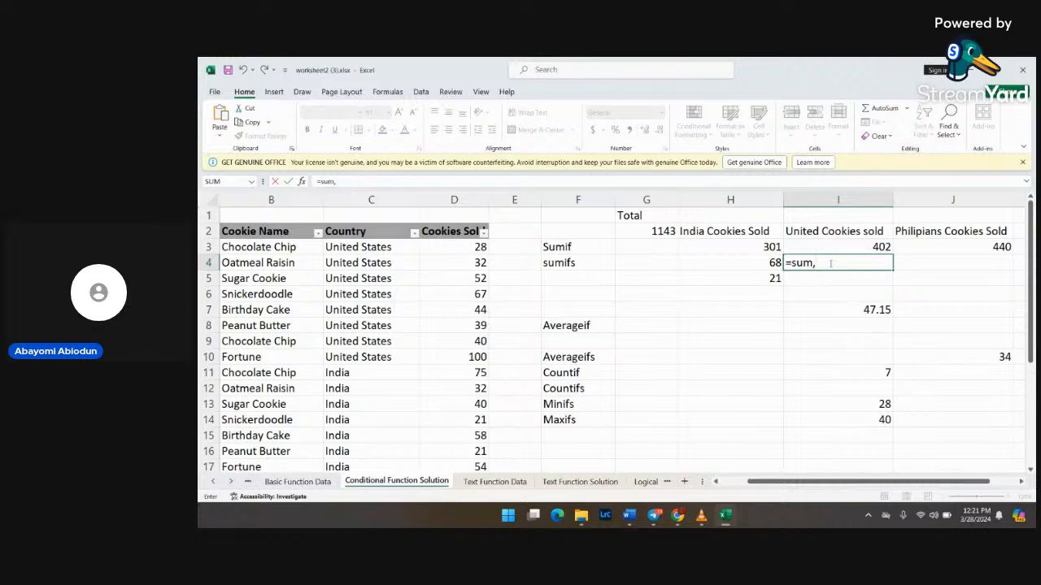
key(BackSpace)
text(ids)
key(BackSpace)
key(BackSpace)
text(fs)
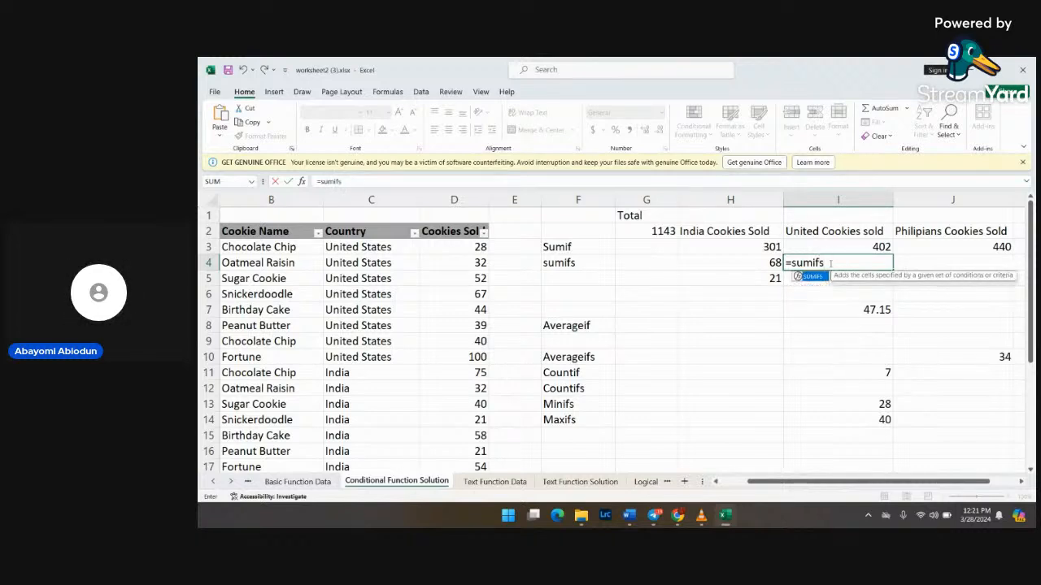
text(()
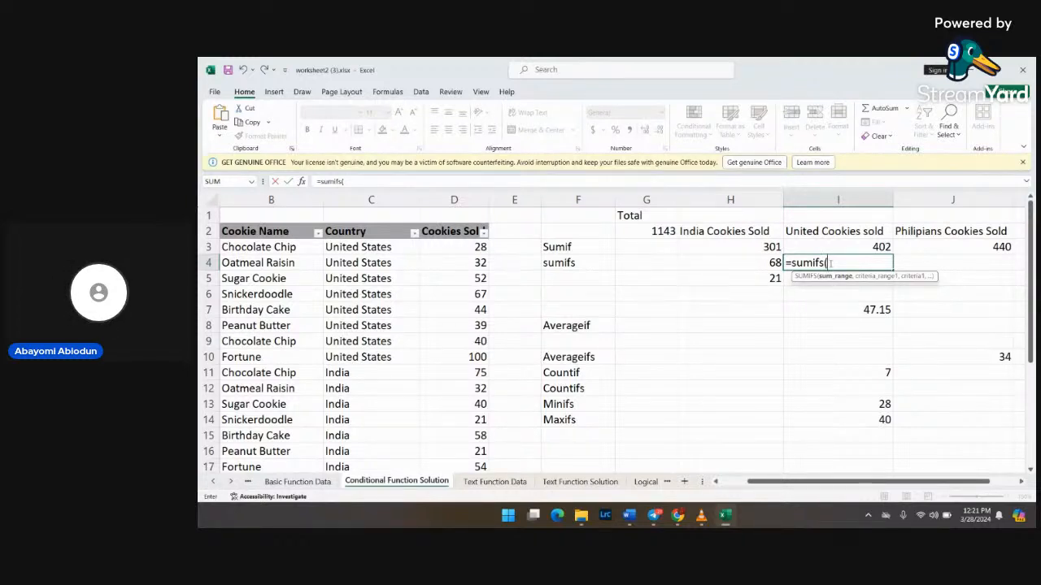
text(D:D,)
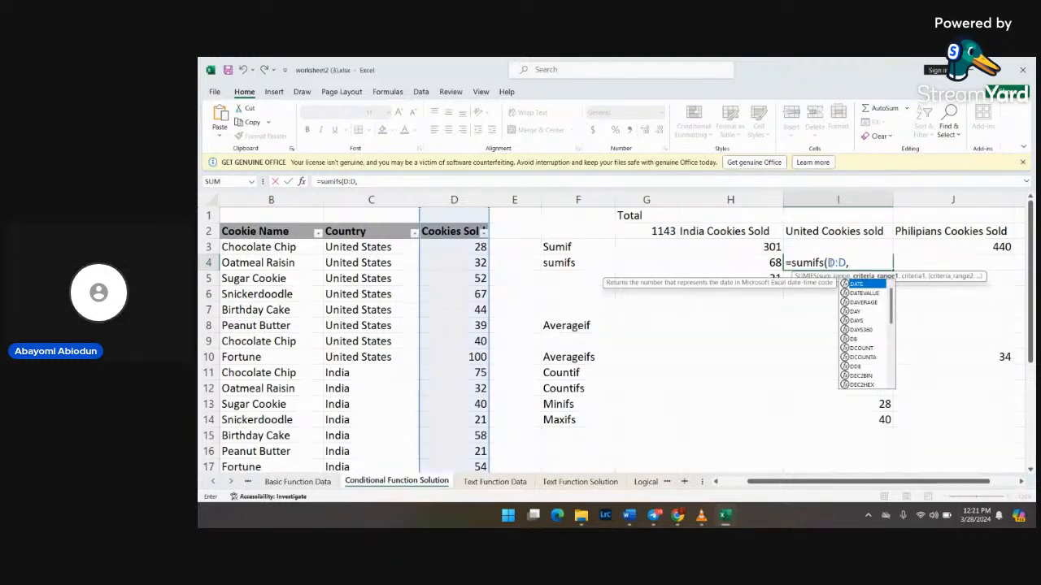
Step: Add C:C as the first criteria range and C3 as its criterion in the SUMIFS formula in I4
text(C:C)
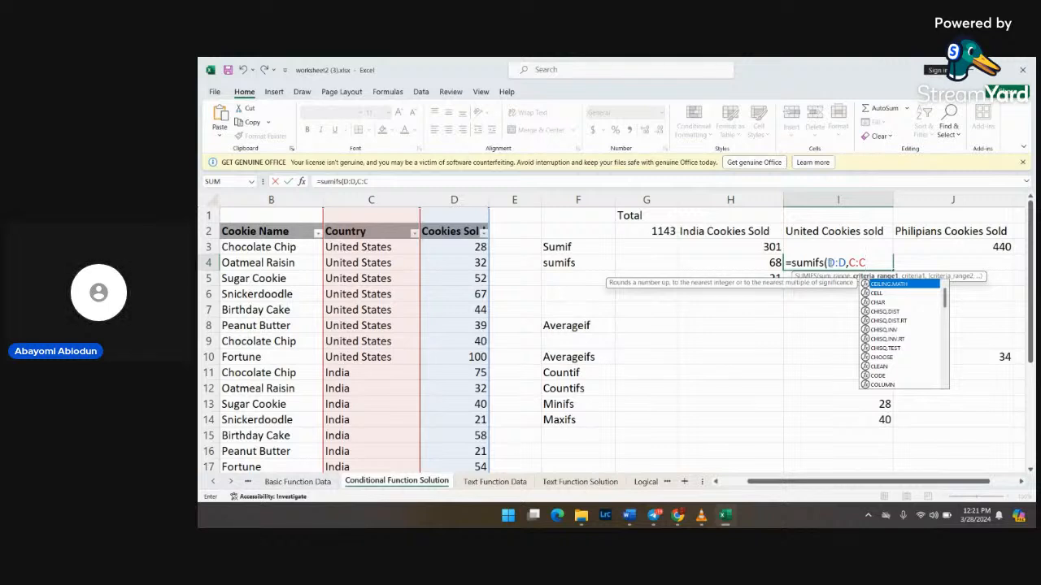
text(,)
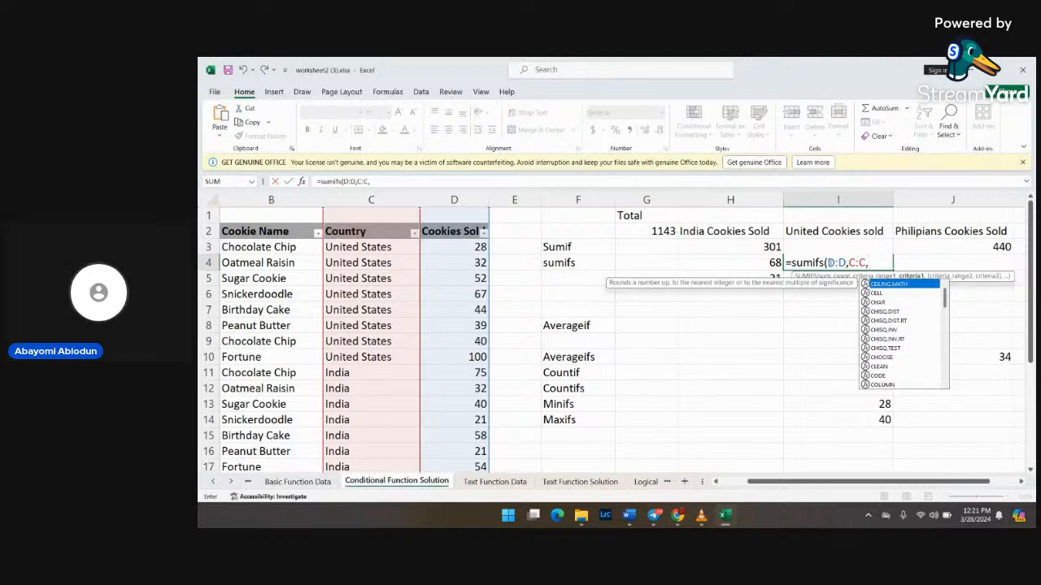
text(C3)
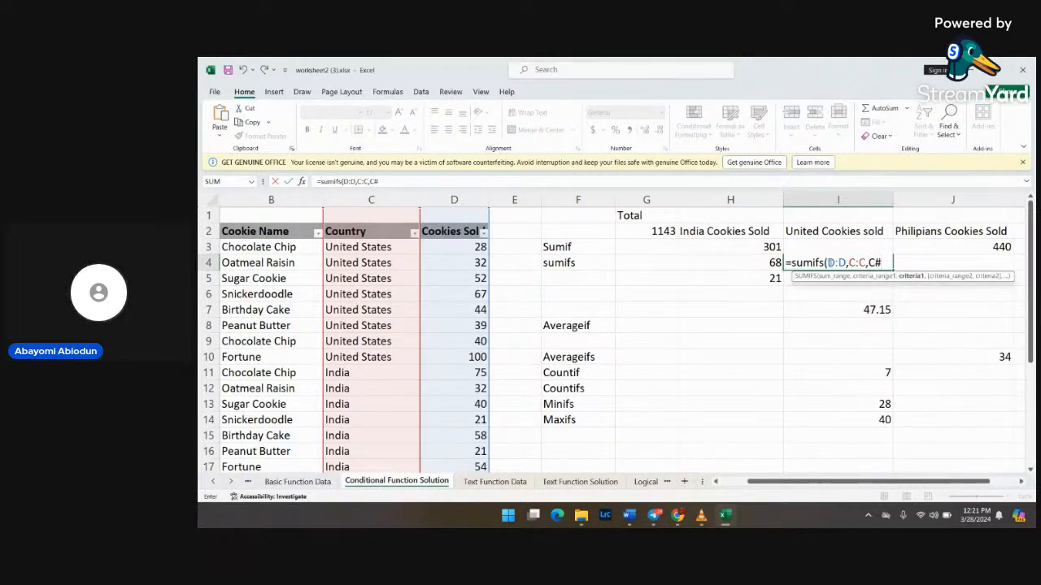
key(BackSpace)
text(3)
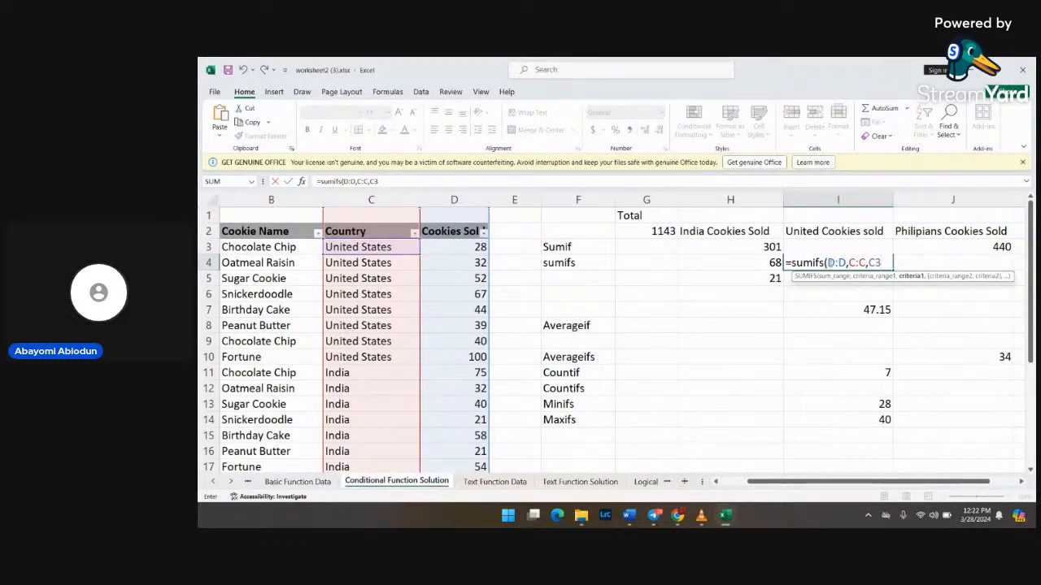
Step: Complete the SUMIFS formula in I4 with B:B as the second criteria range and B8 as its criterion
text(,B:V)
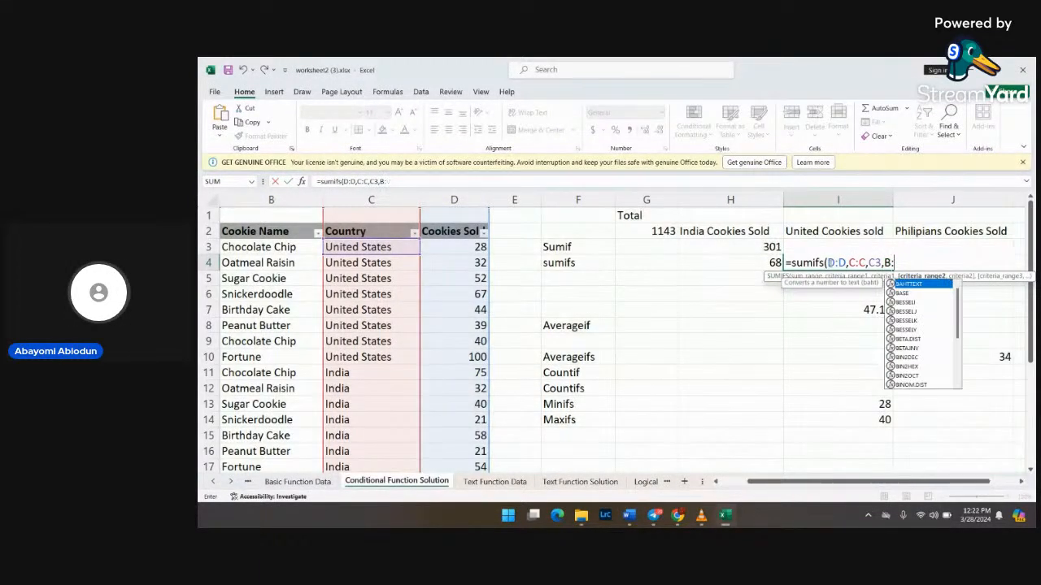
key(BackSpace)
text(B,)
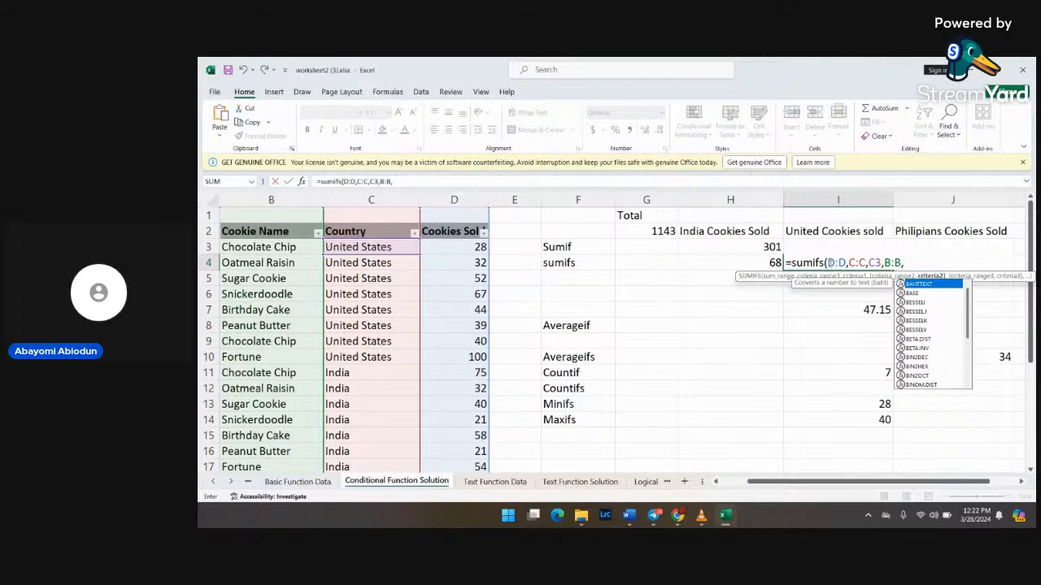
text(b)
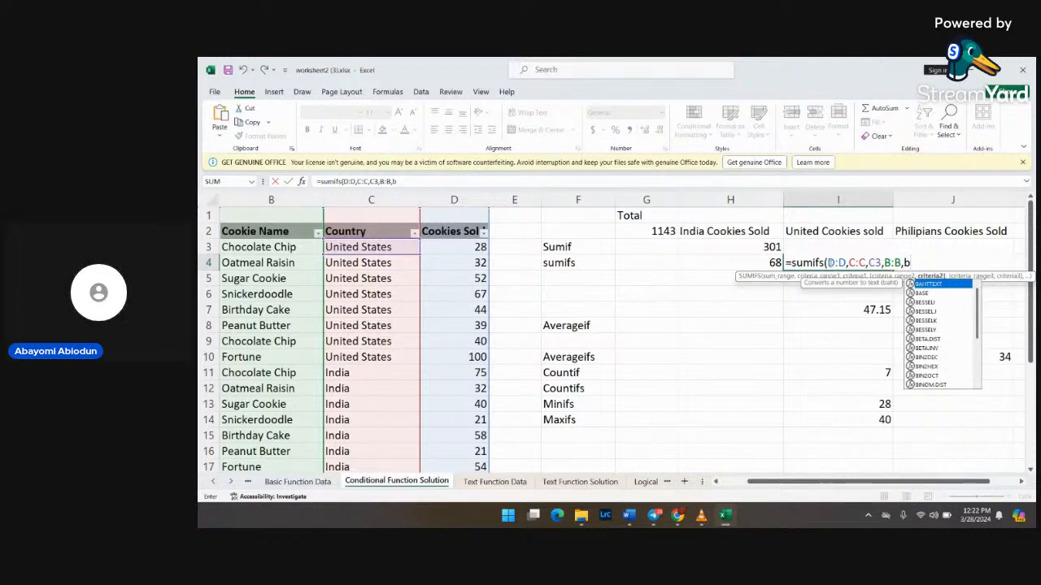
text(8)
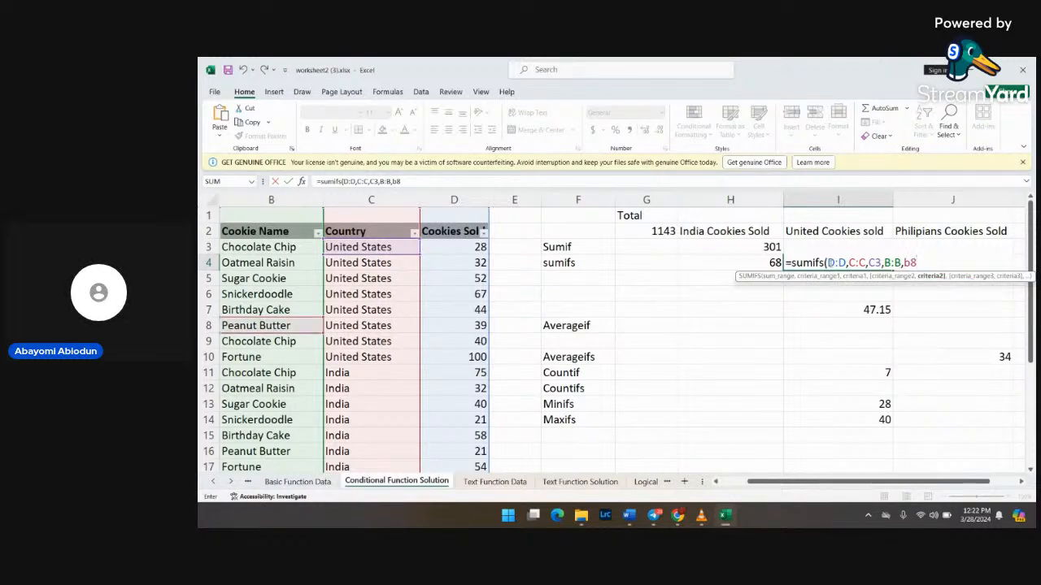
text())
key(Return)
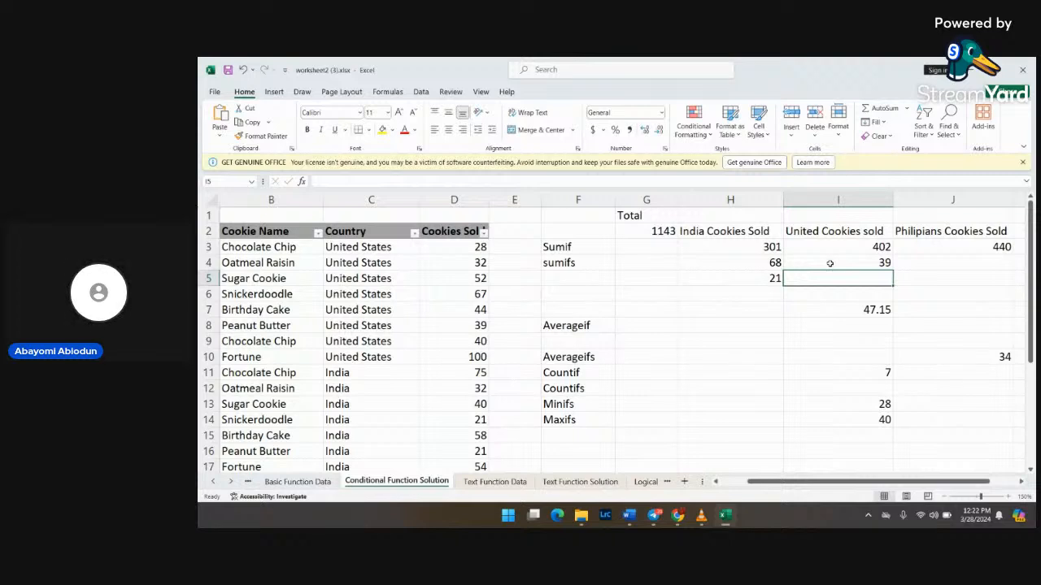
Step: Review the finished SUMIFS formula in cell I4 and the COUNTIF formula in cell I11
click(868, 260)
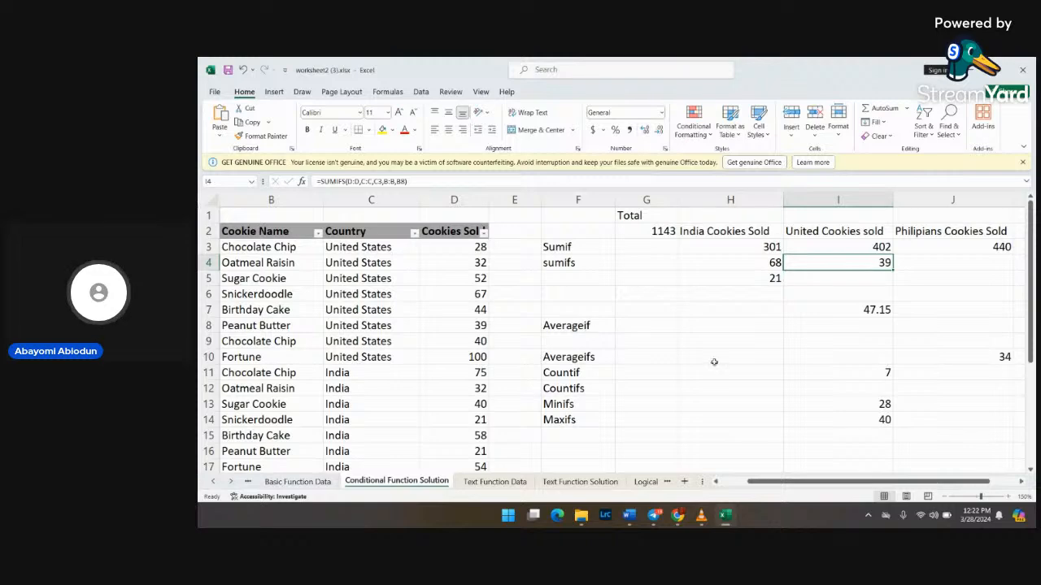
scroll(787, 351, down, 1)
scroll(787, 351, down, 2)
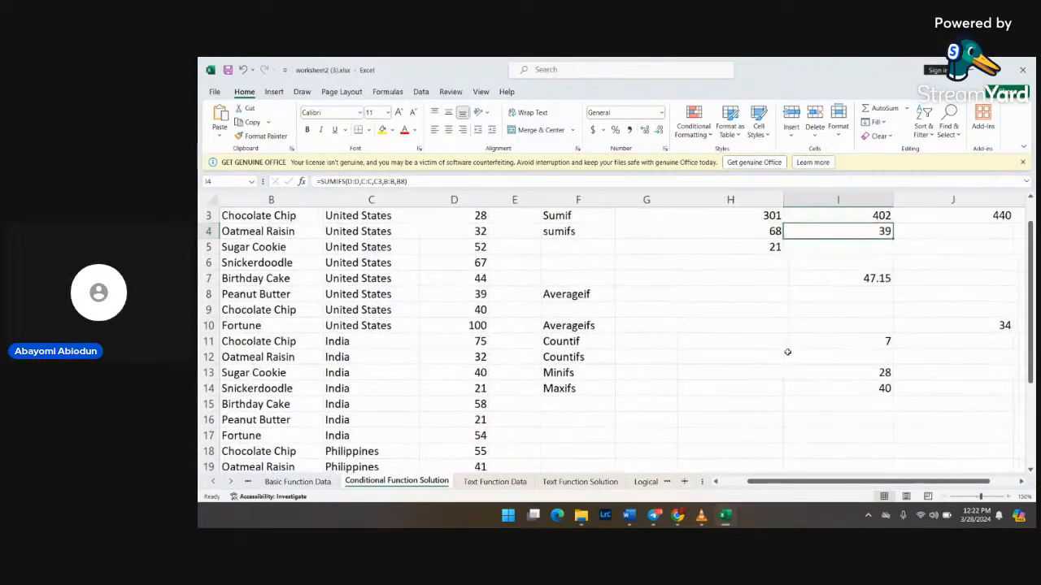
double_click(880, 341)
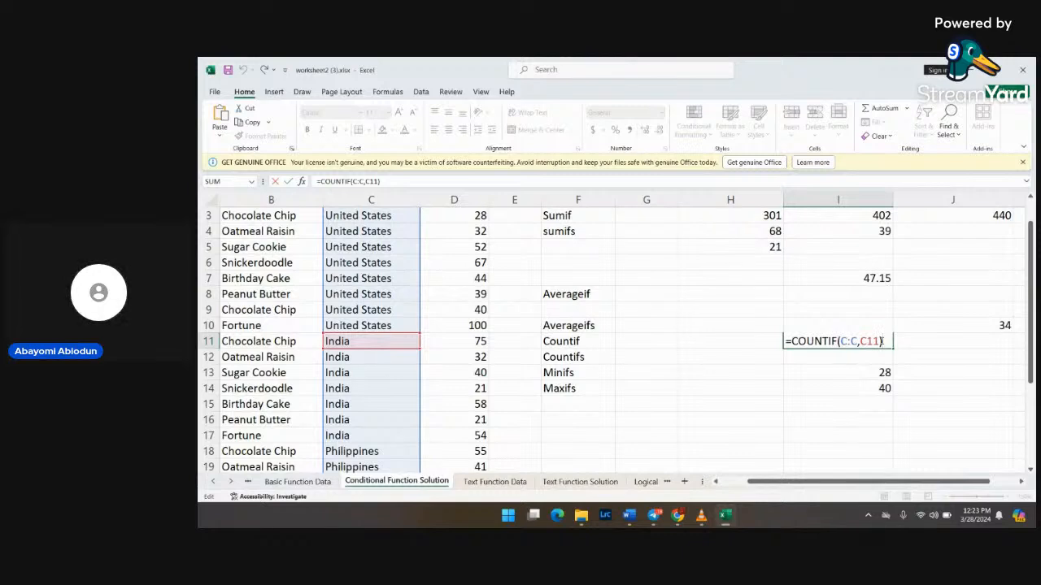
Step: Examine the ranges and criteria of the AVERAGEIFS formula in cell J10
double_click(1000, 326)
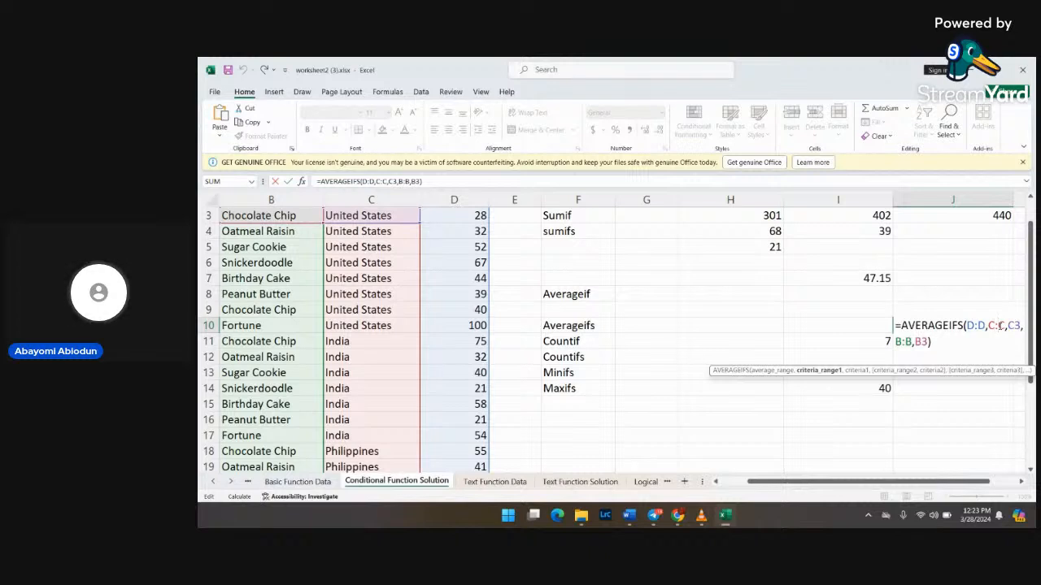
click(883, 277)
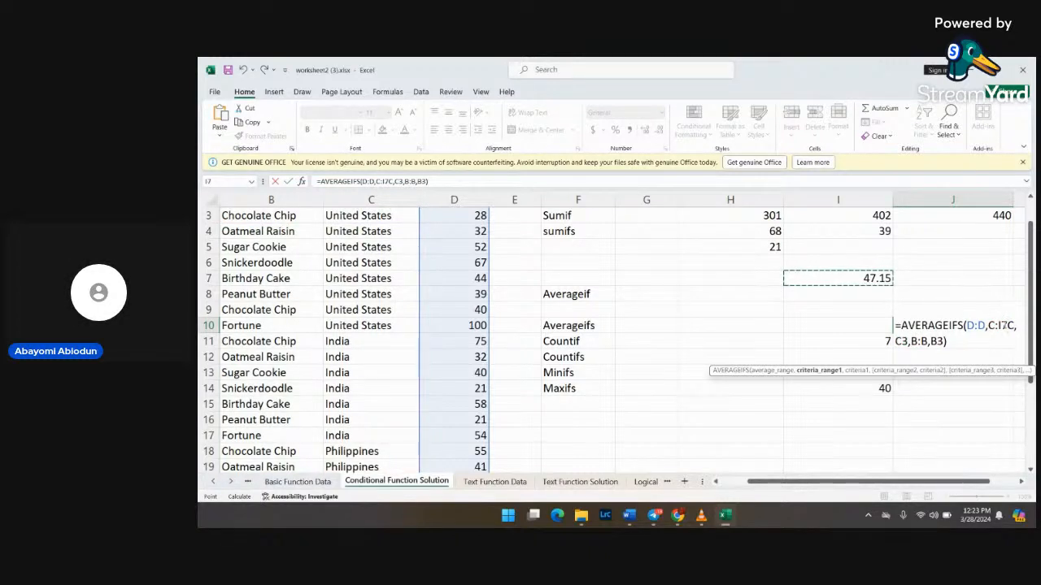
drag(1008, 325, 999, 325)
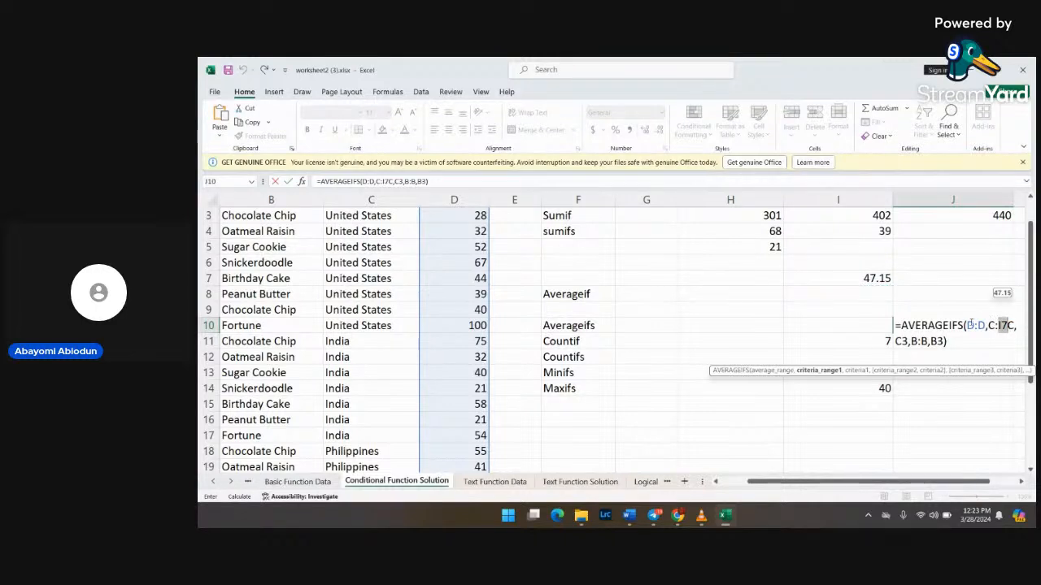
click(972, 326)
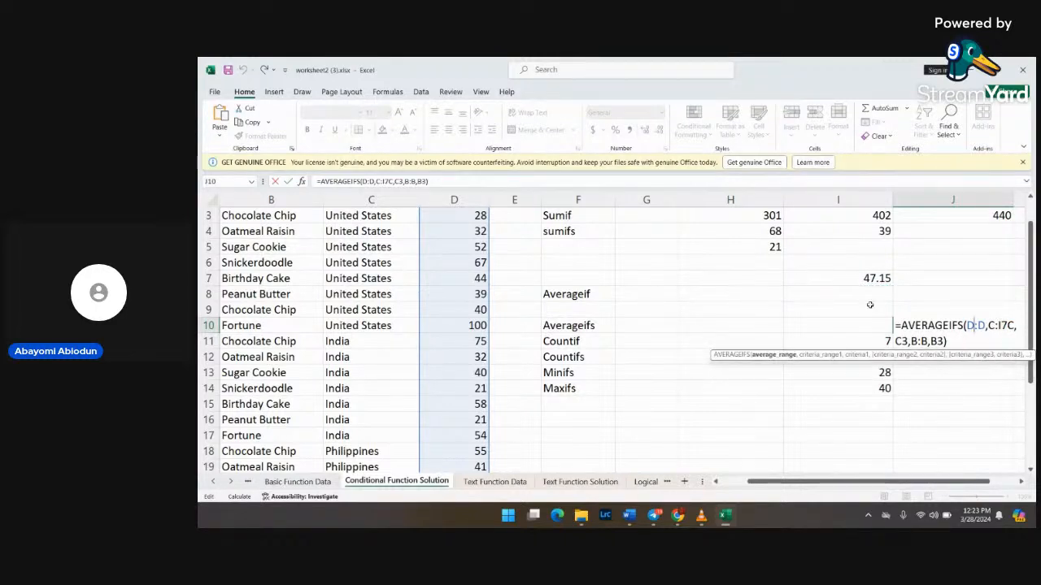
click(937, 278)
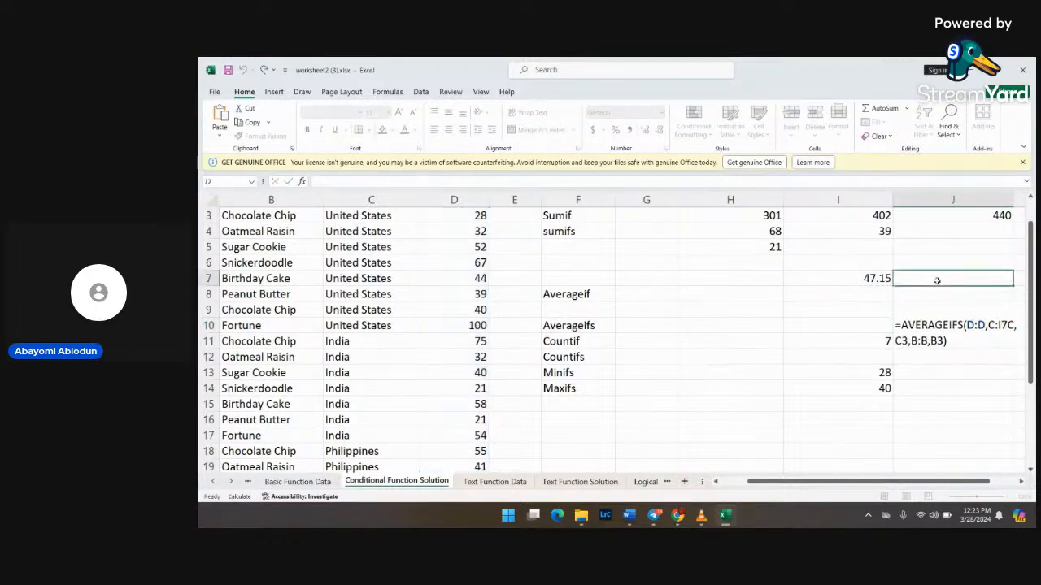
double_click(953, 325)
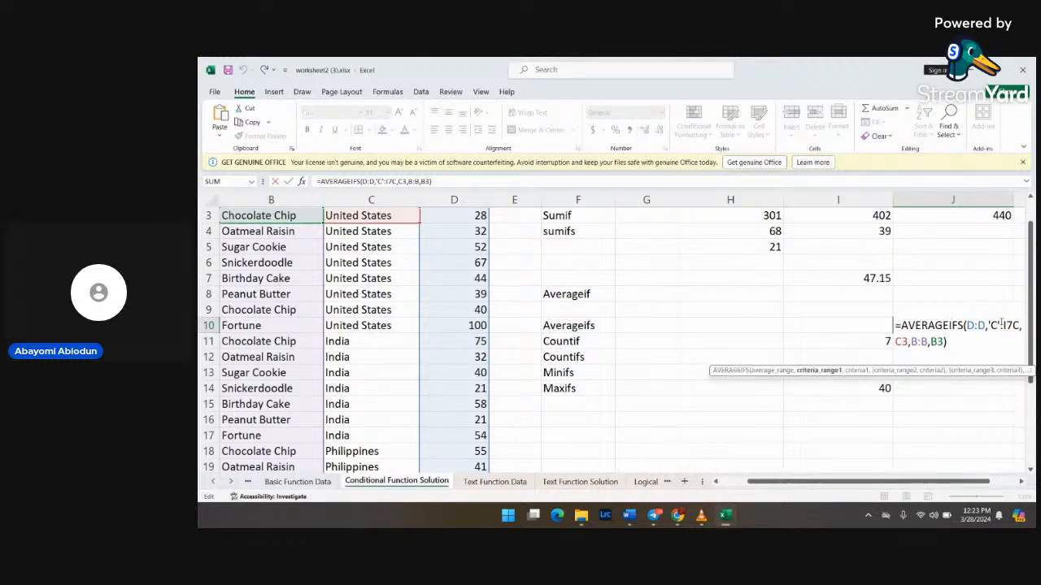
click(978, 297)
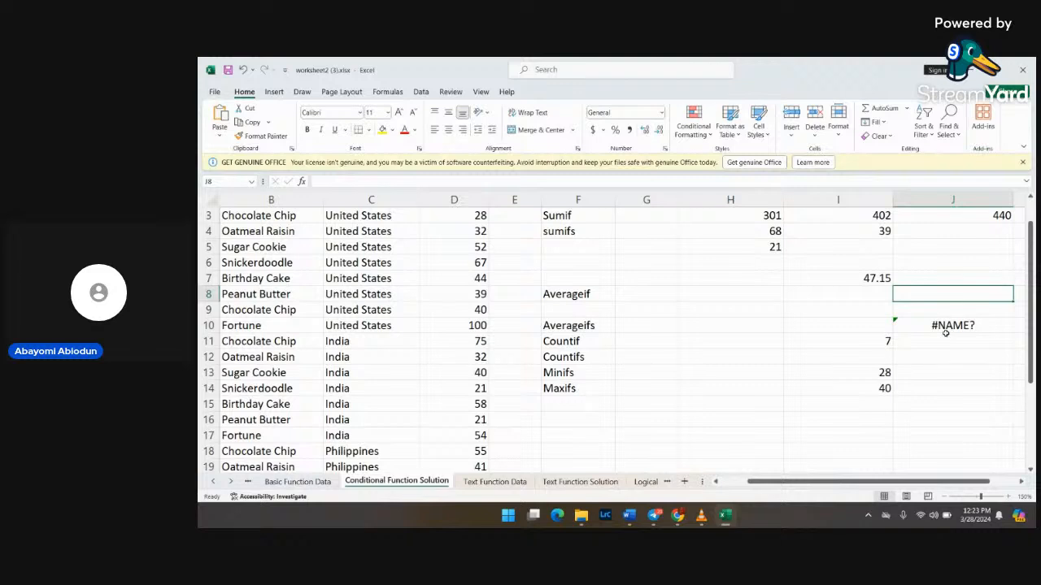
Step: Review the range and criteria of the AVERAGEIF formula in cell I7, keeping it as it is
double_click(872, 278)
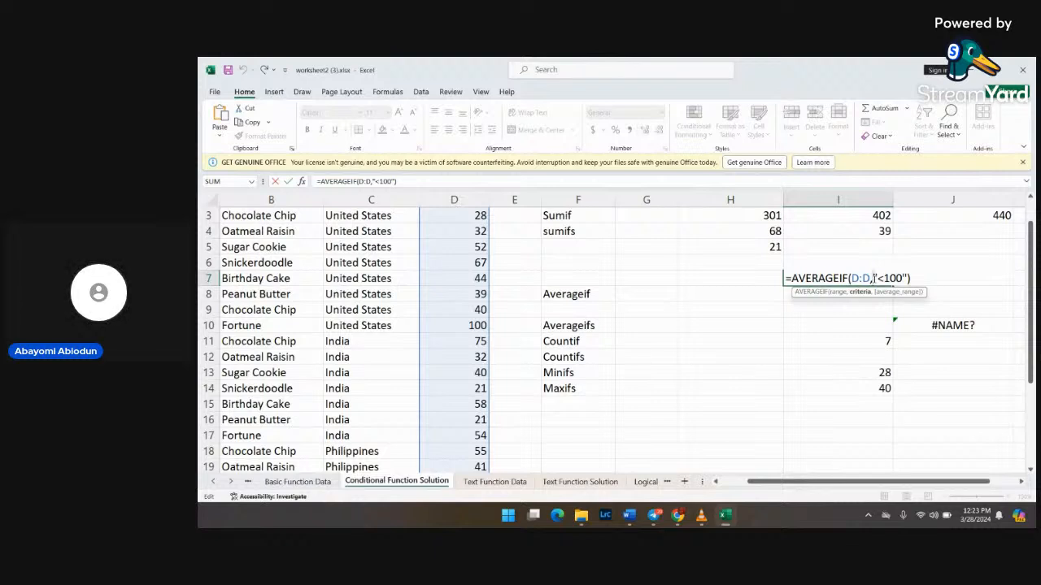
click(890, 345)
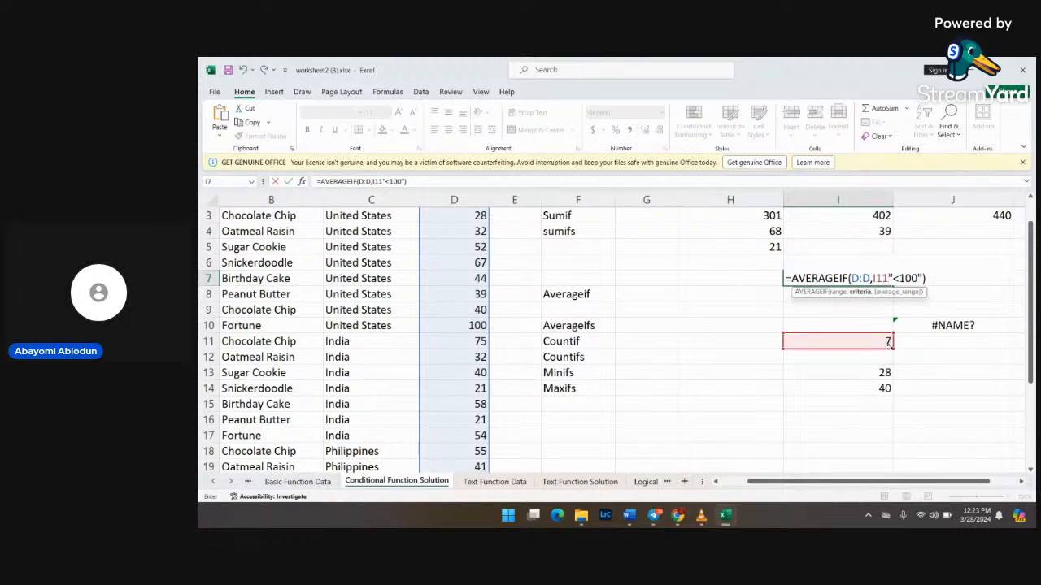
key(BackSpace)
key(BackSpace)
key(BackSpace)
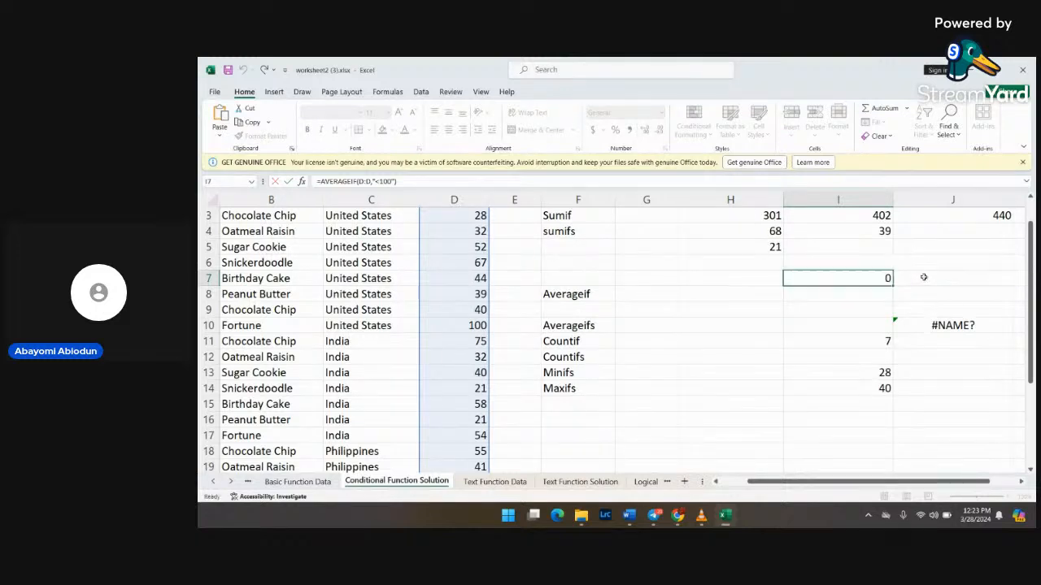
key(Return)
Step: Correct the first criteria range of the AVERAGEIFS formula in cell J10 to C:C
double_click(926, 325)
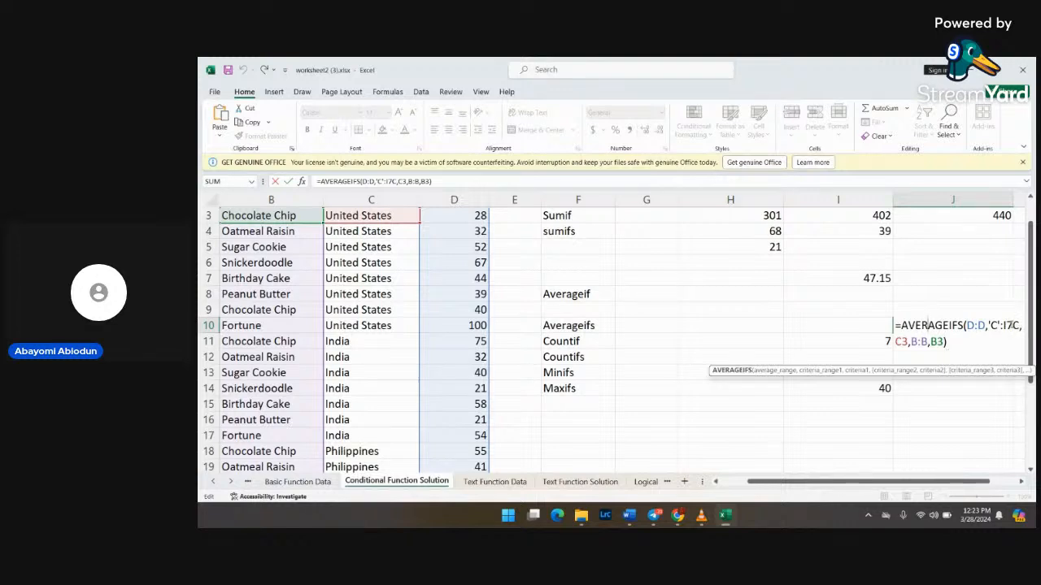
click(1012, 325)
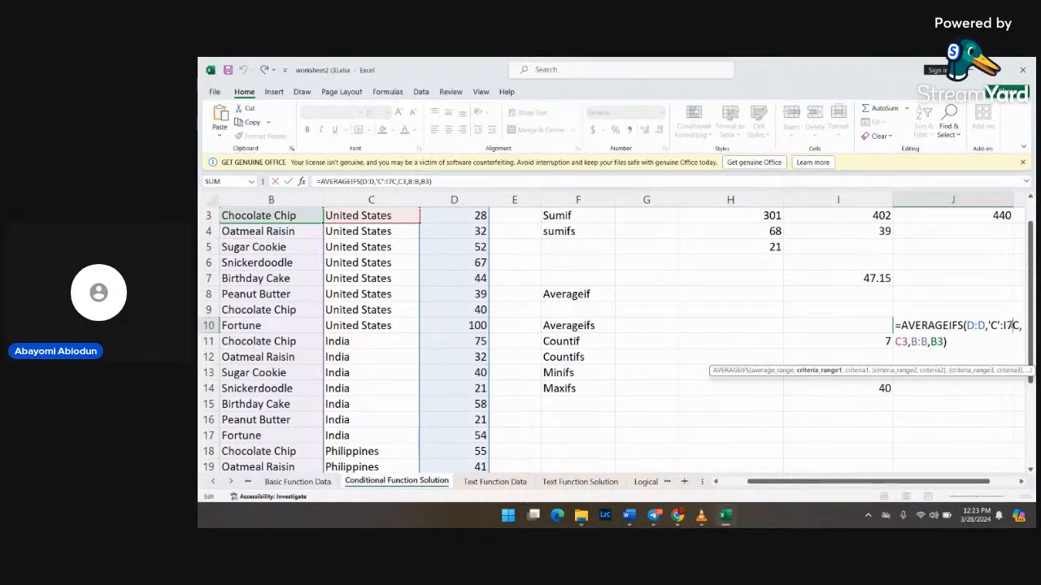
key(BackSpace)
key(BackSpace)
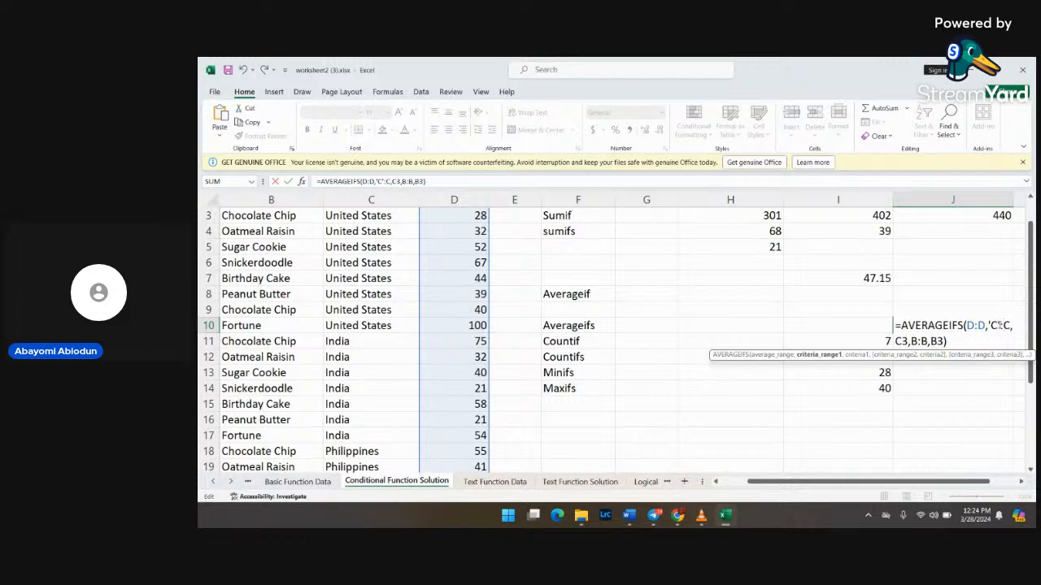
click(1000, 325)
key(BackSpace)
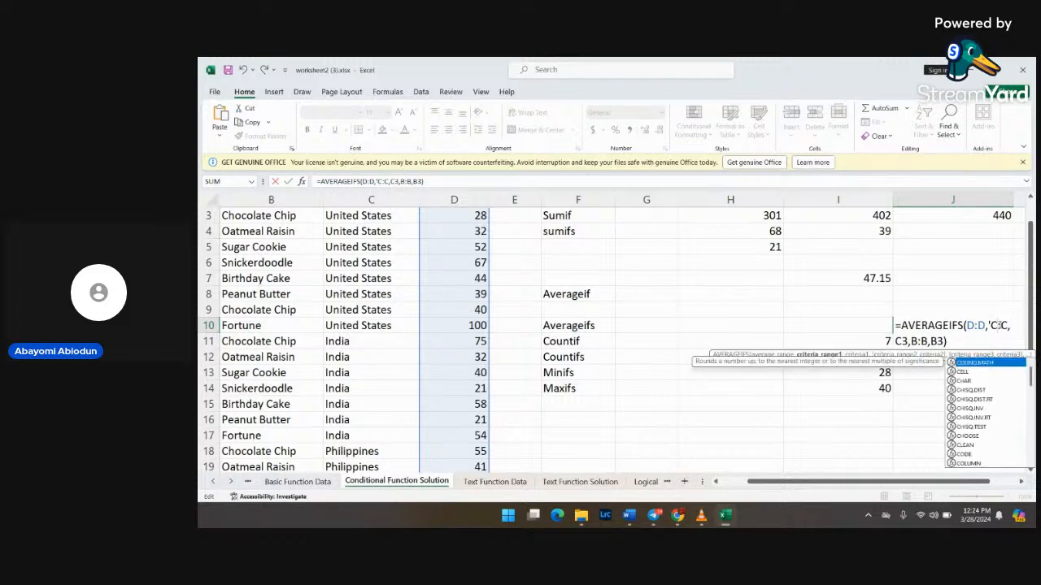
click(990, 325)
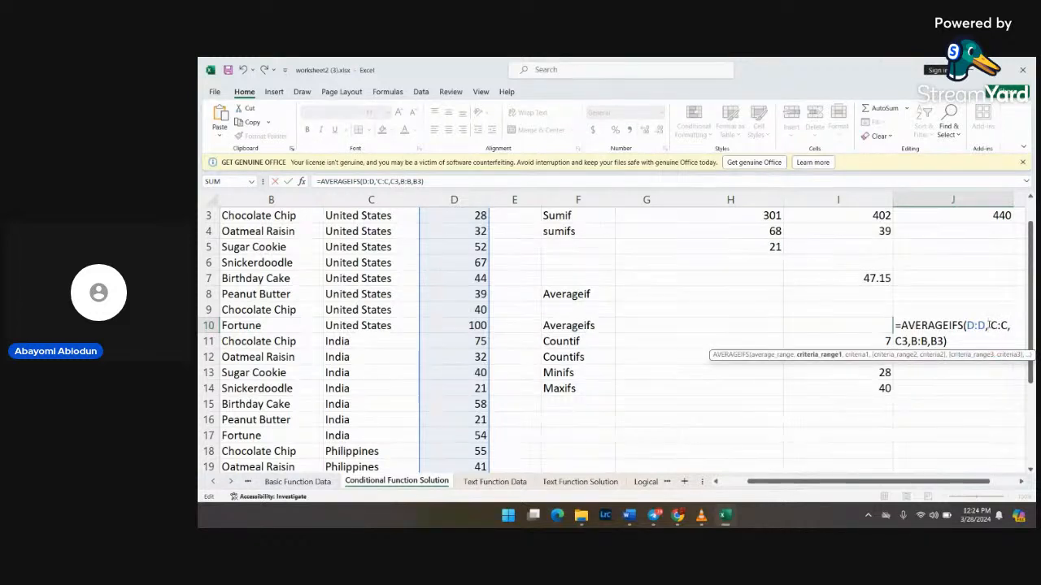
key(BackSpace)
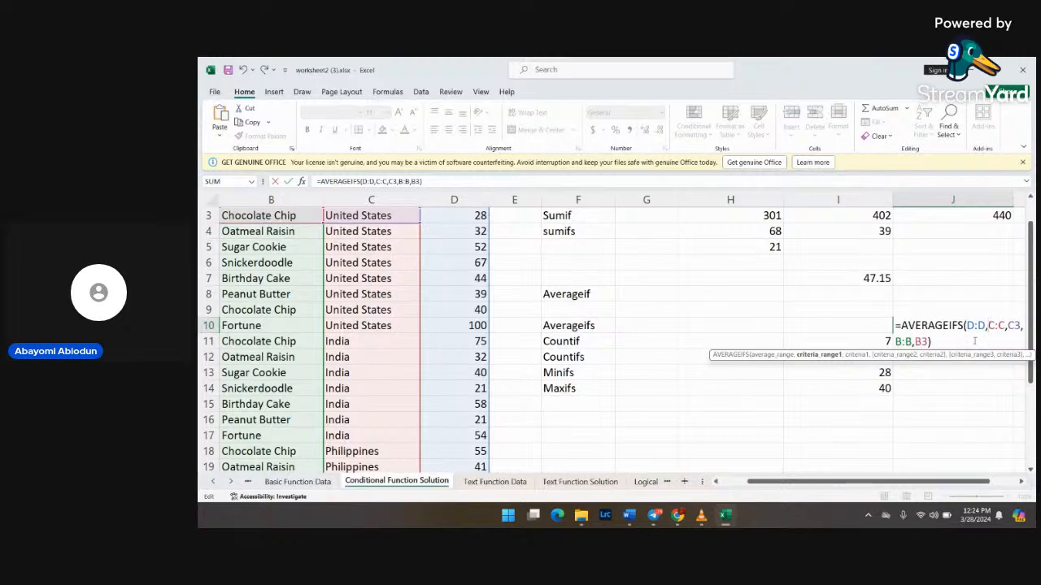
key(Return)
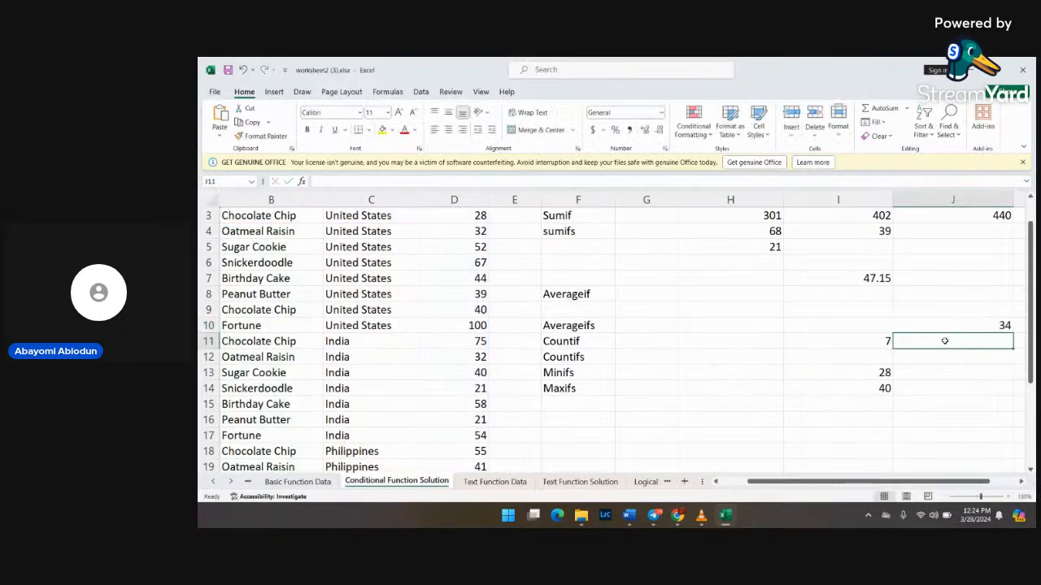
click(921, 277)
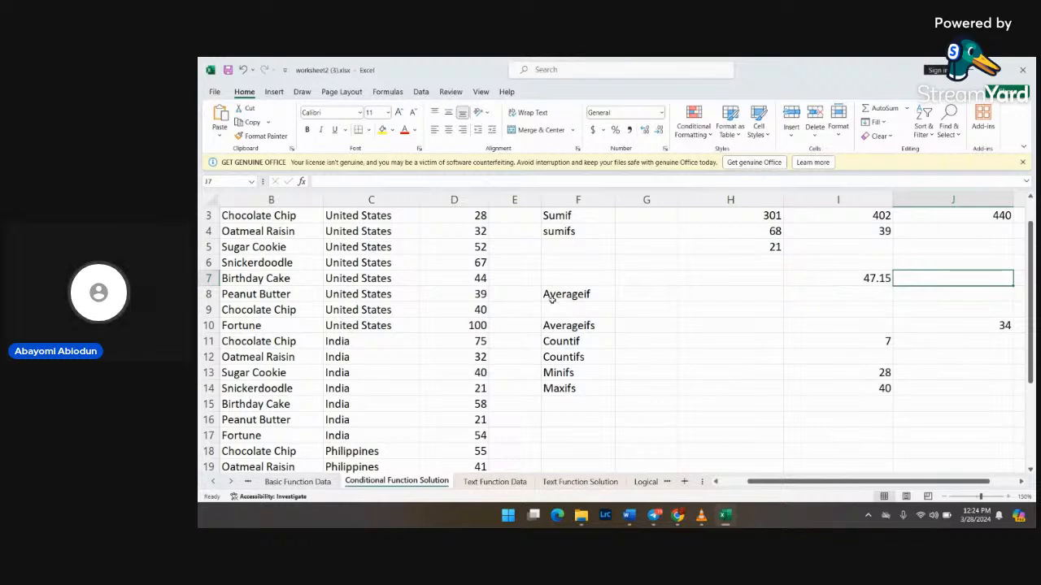
scroll(597, 229, up, 1)
scroll(598, 230, up, 1)
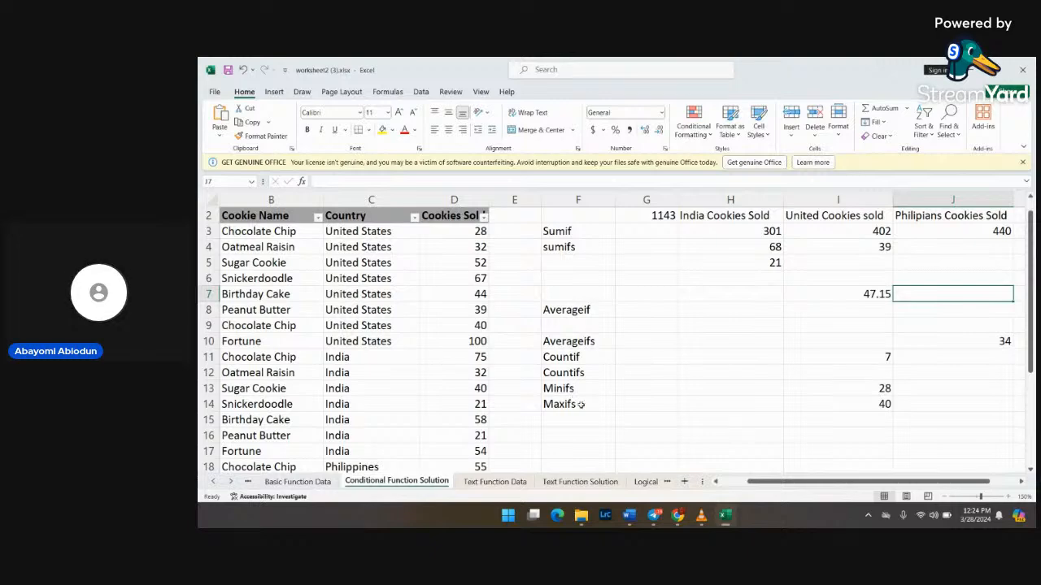
scroll(642, 403, down, 1)
scroll(642, 400, down, 2)
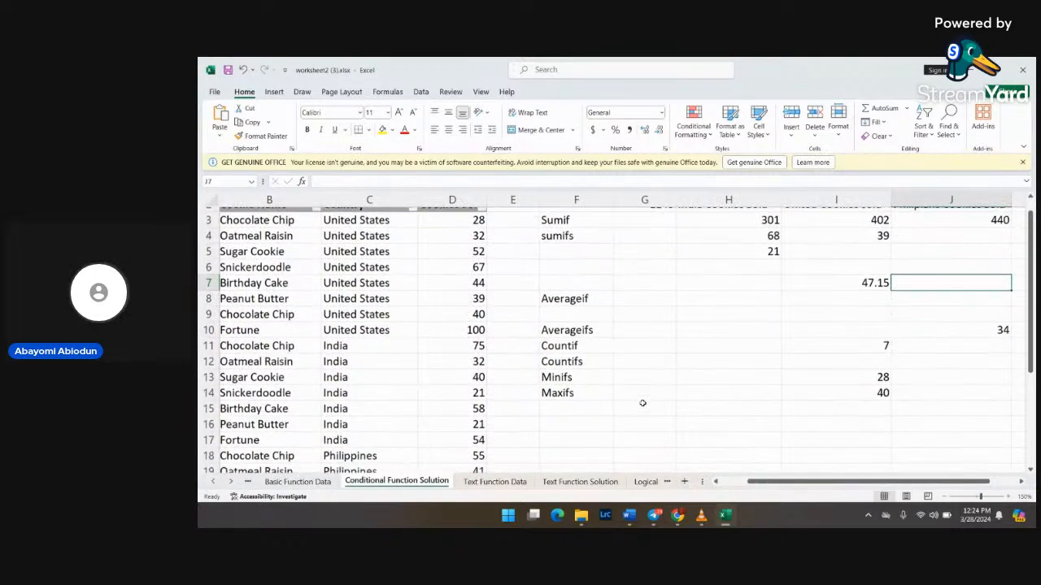
scroll(825, 290, up, 1)
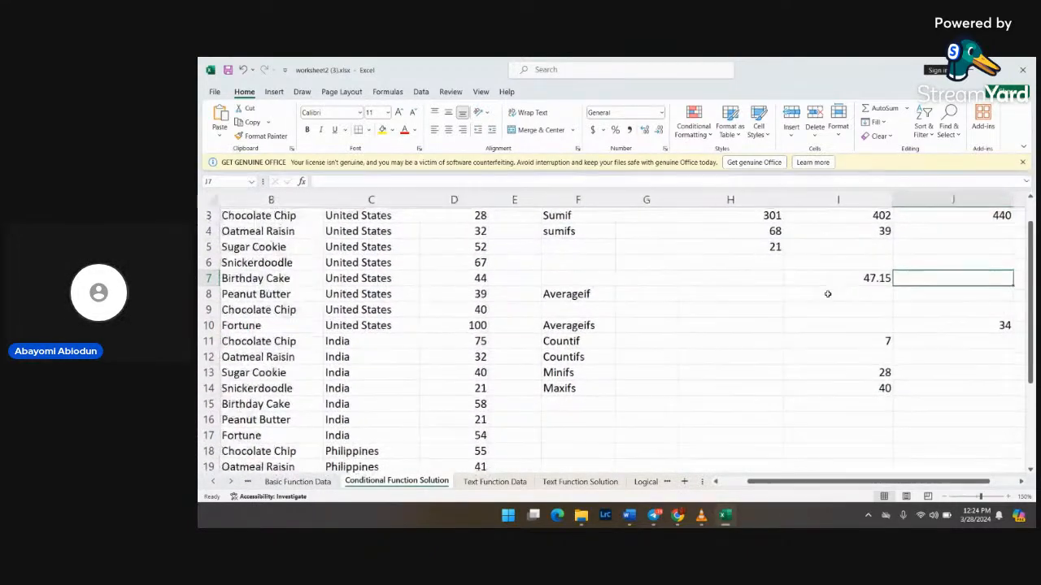
scroll(827, 294, up, 1)
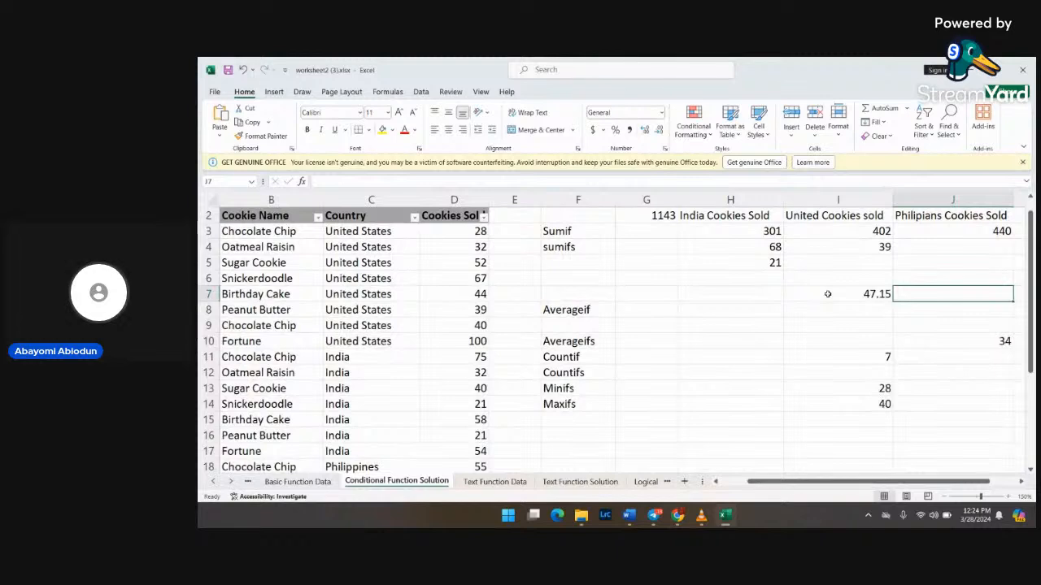
Step: Review the range and criteria arguments of the AVERAGEIF formula in cell I7, leaving it as it is
double_click(865, 294)
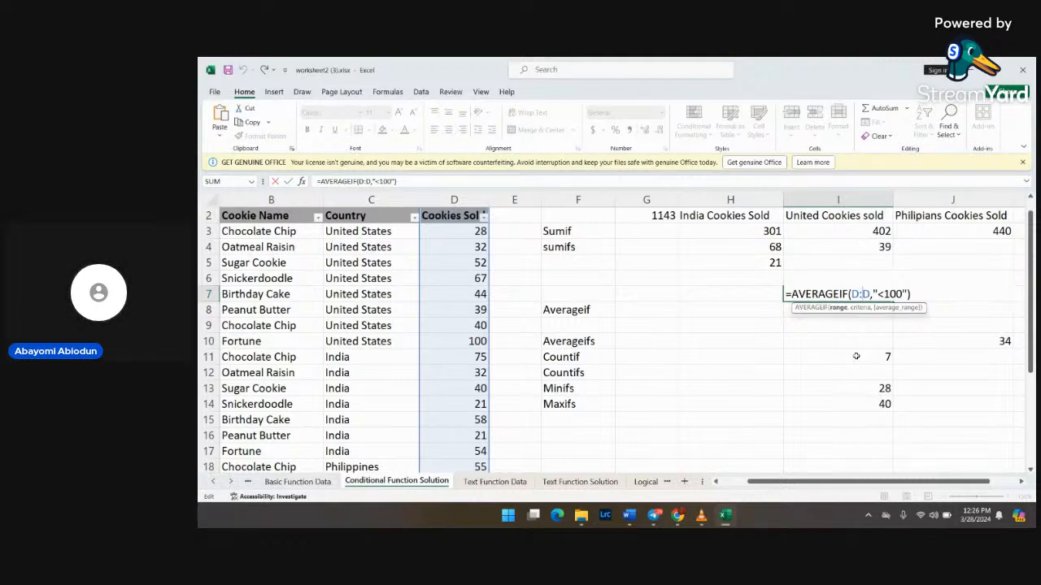
key(Right)
key(Right)
key(Right)
key(Right)
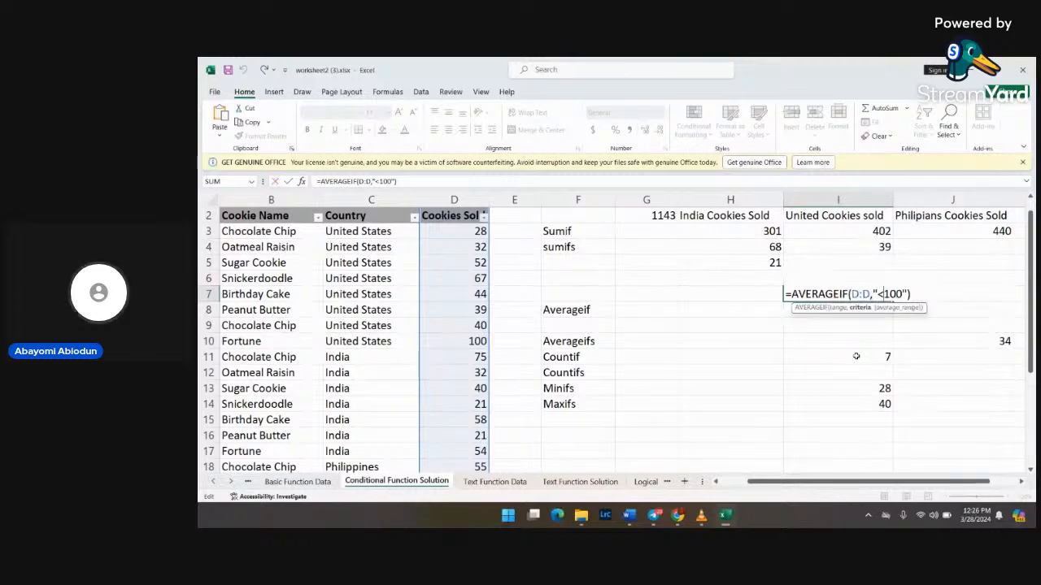
key(Right)
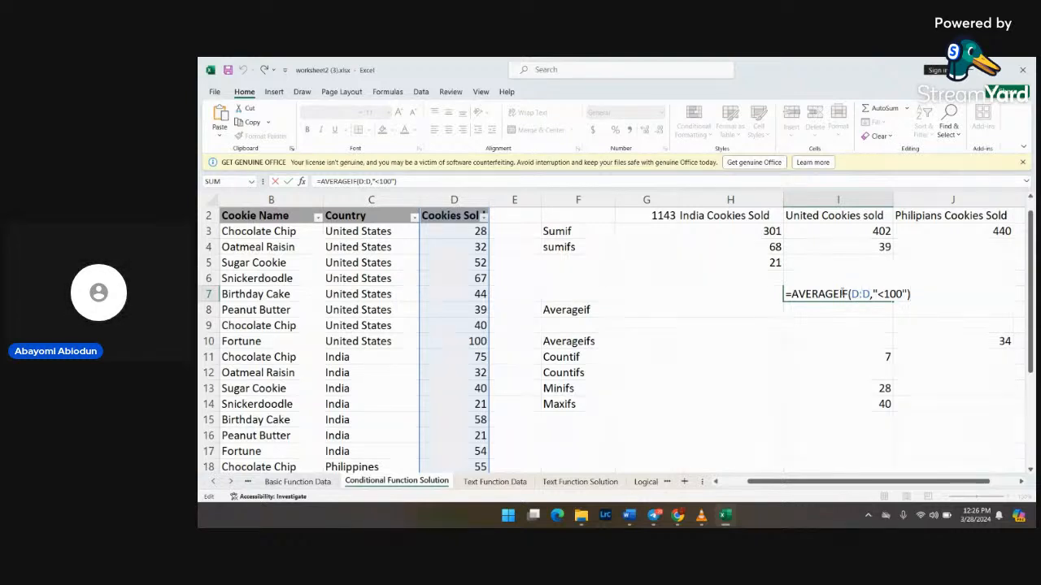
click(850, 294)
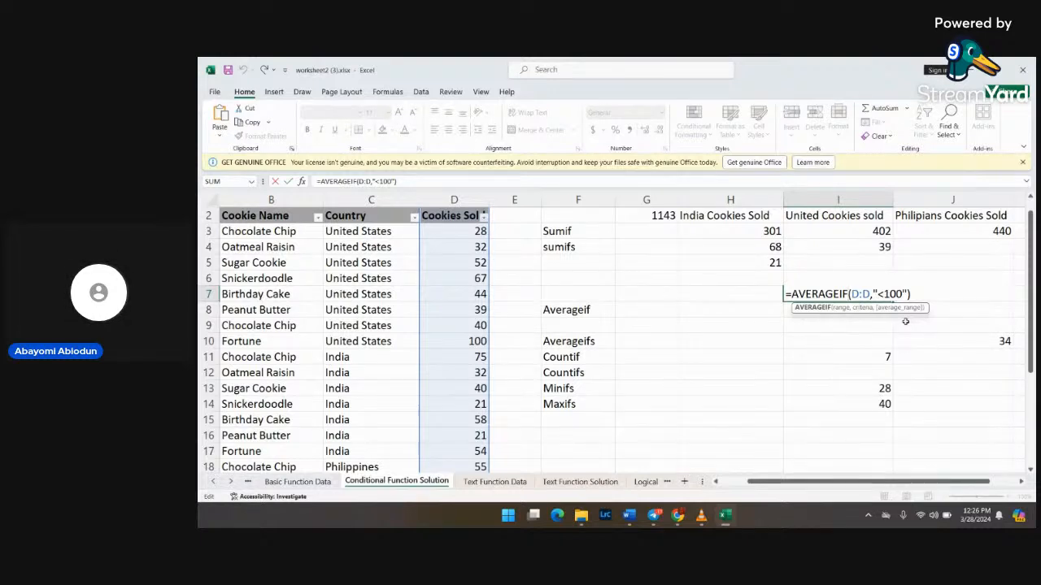
click(923, 294)
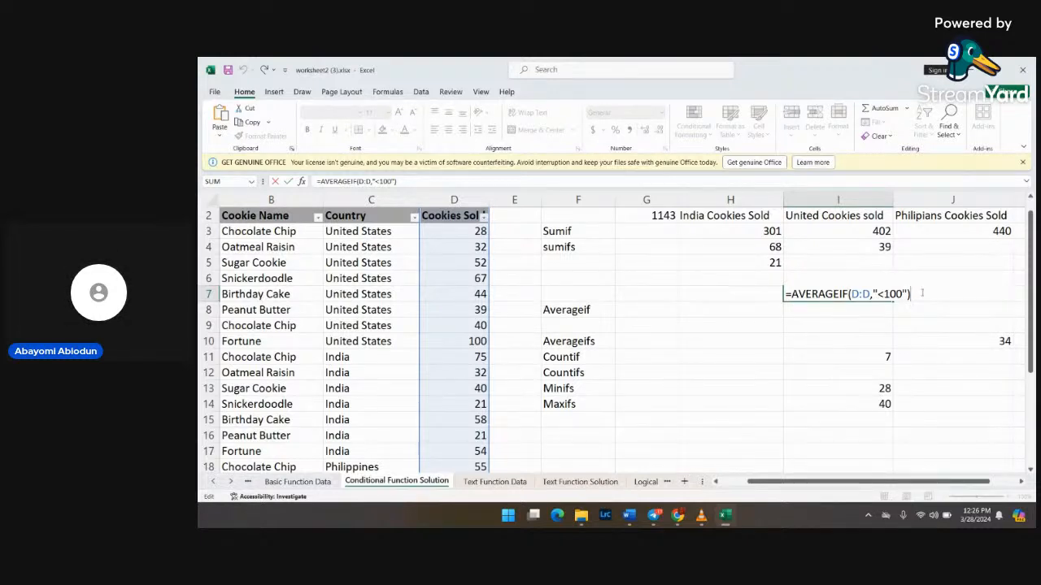
key(Return)
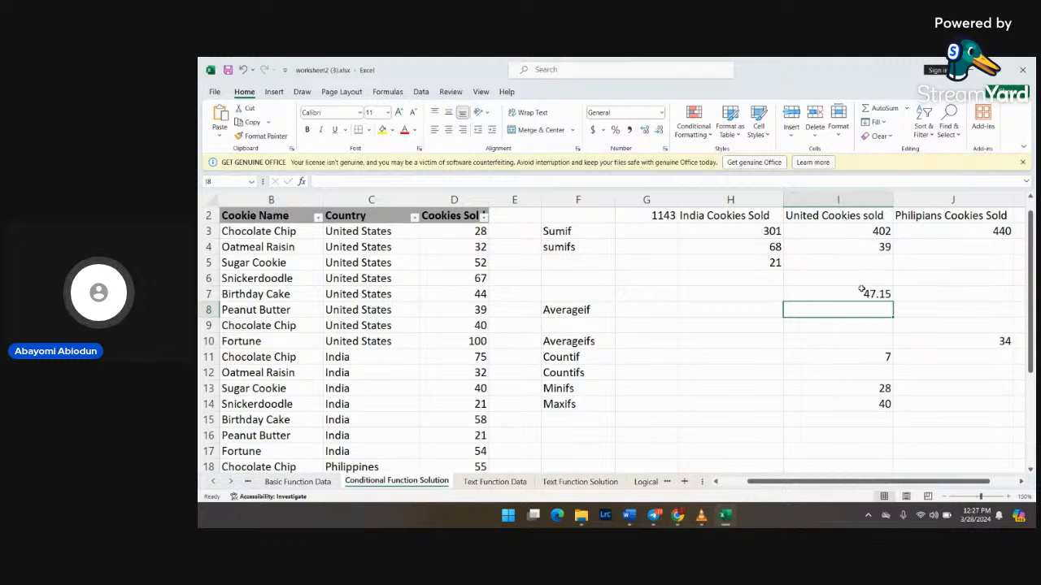
Step: Examine the AVERAGEIFS formula in cell J10 and compare its ranges with the cookie name, country and cookies sold columns
scroll(480, 272, up, 1)
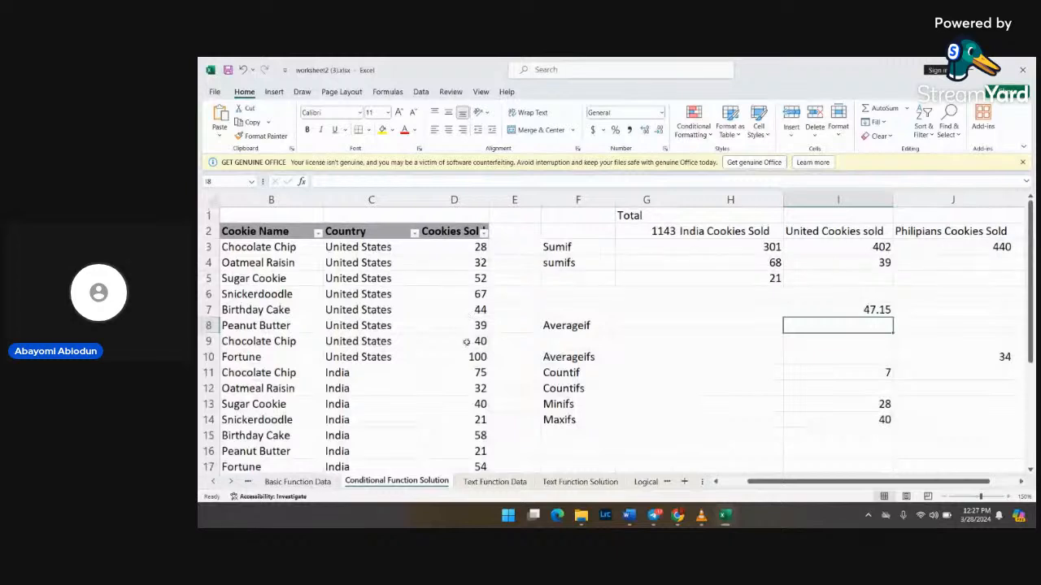
scroll(467, 353, down, 3)
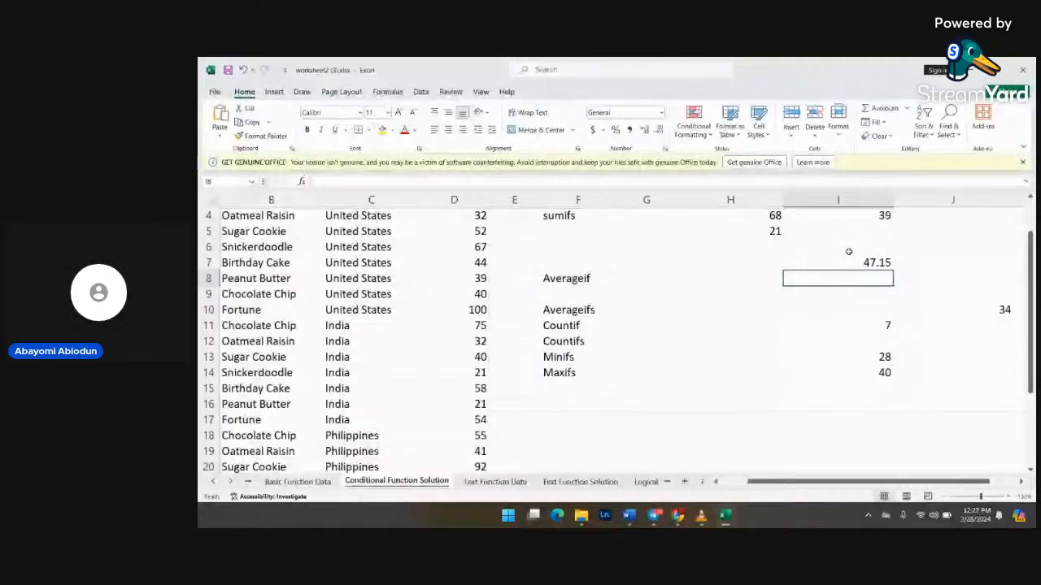
click(978, 311)
double_click(978, 311)
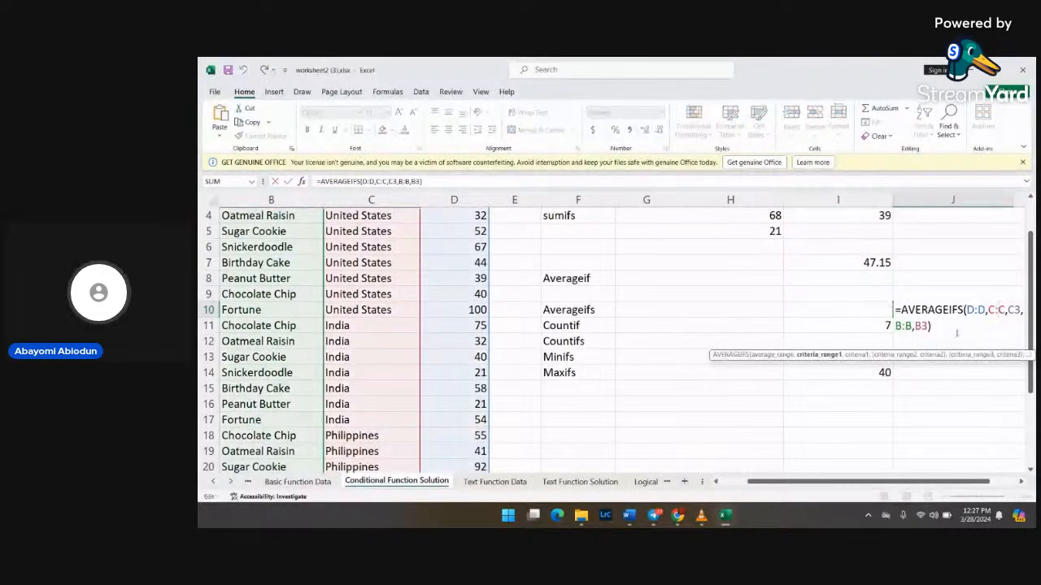
drag(886, 483, 911, 483)
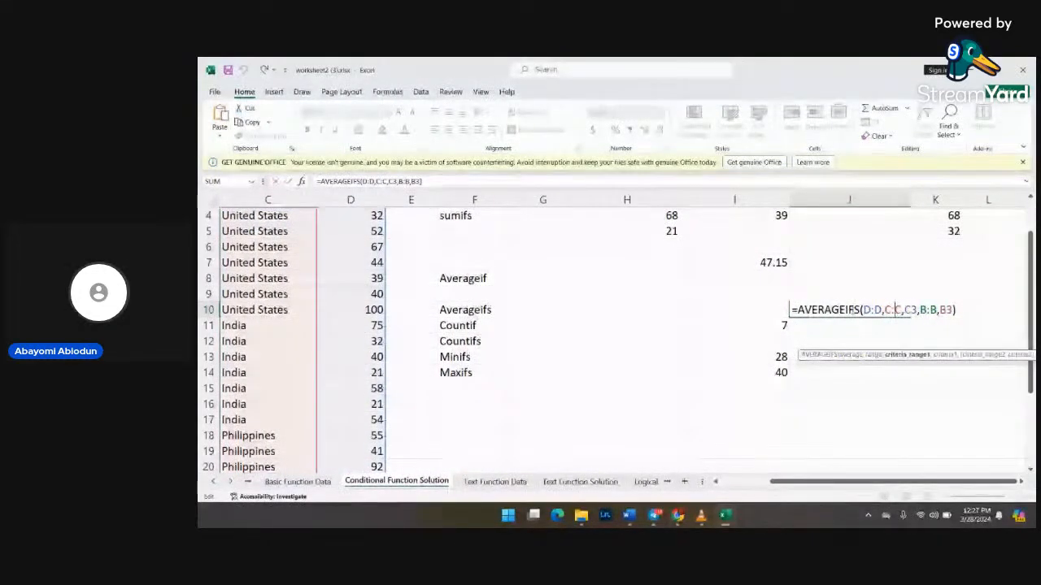
click(860, 310)
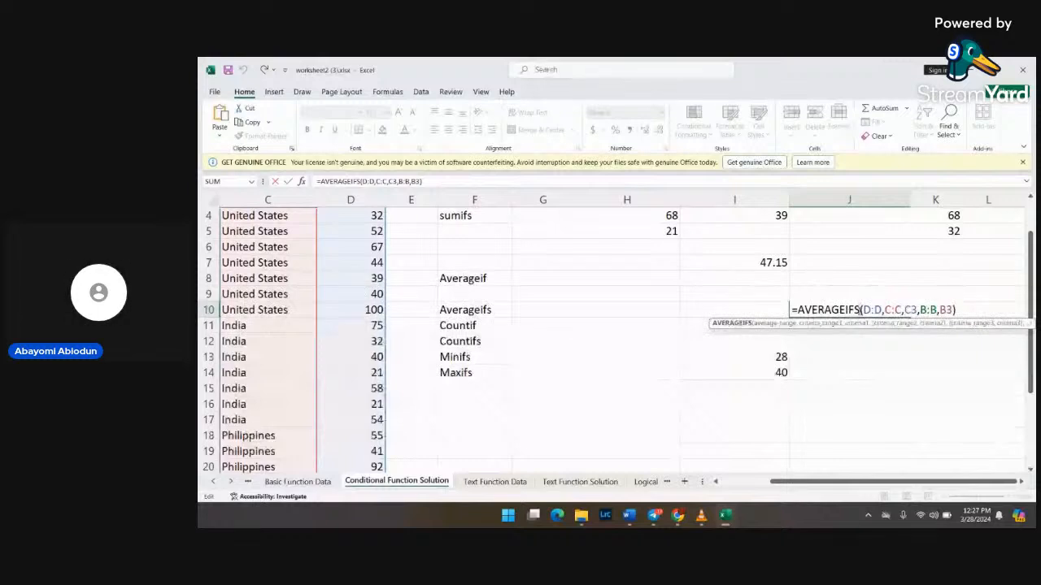
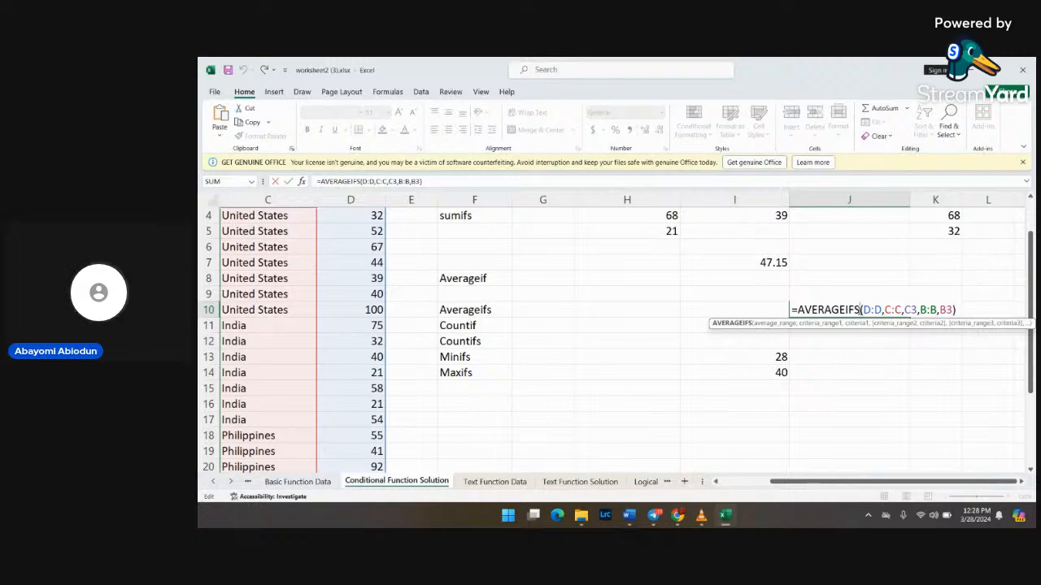
scroll(495, 342, left, 2)
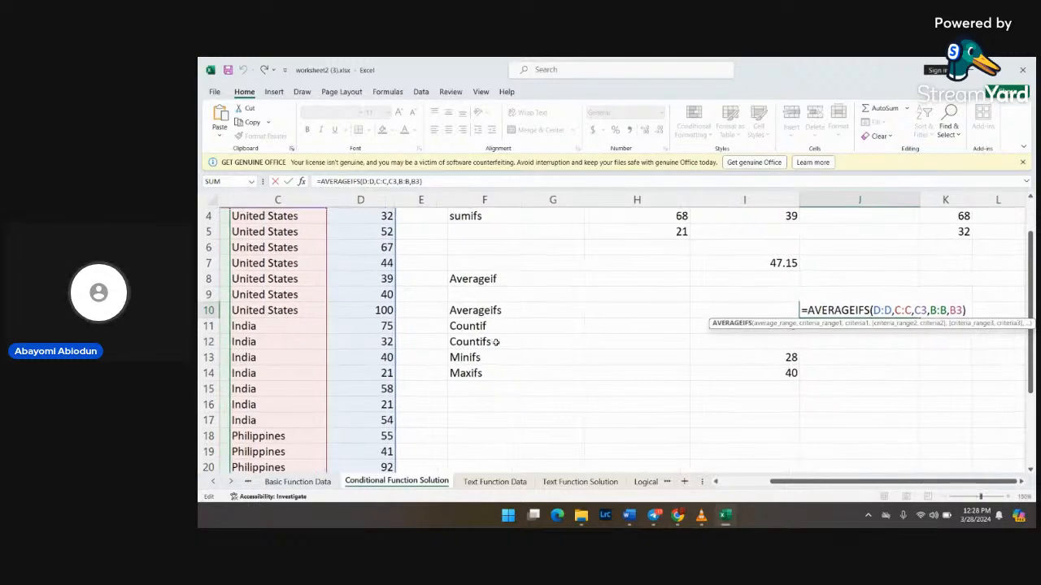
scroll(495, 341, left, 1)
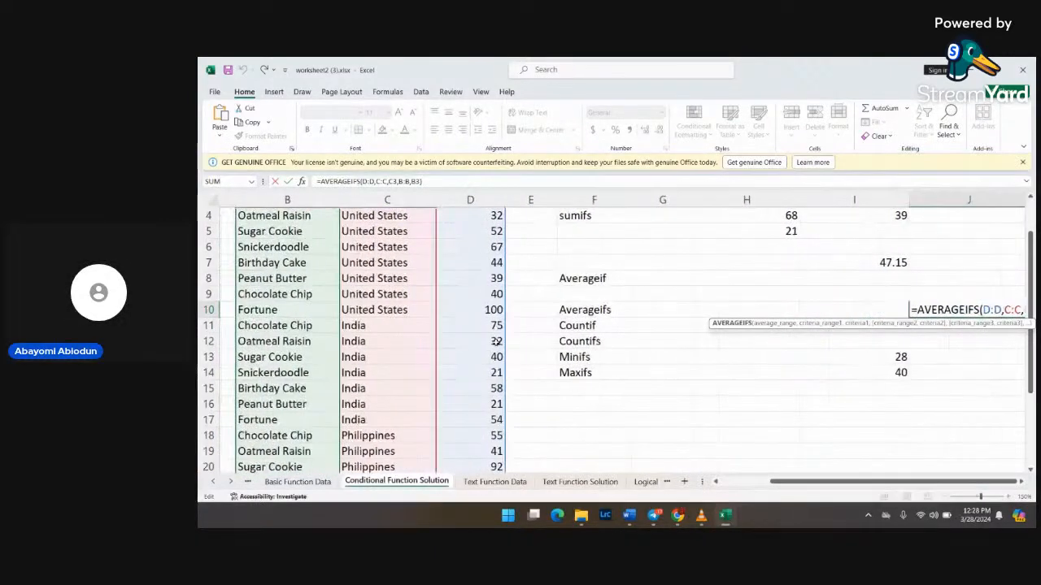
scroll(378, 350, down, 3)
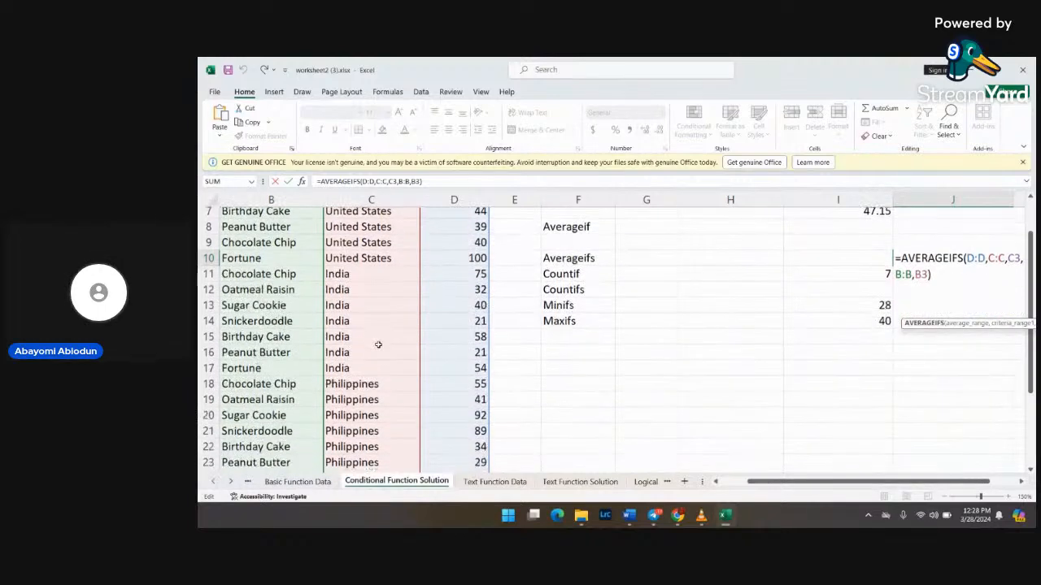
scroll(378, 348, up, 1)
scroll(378, 346, up, 3)
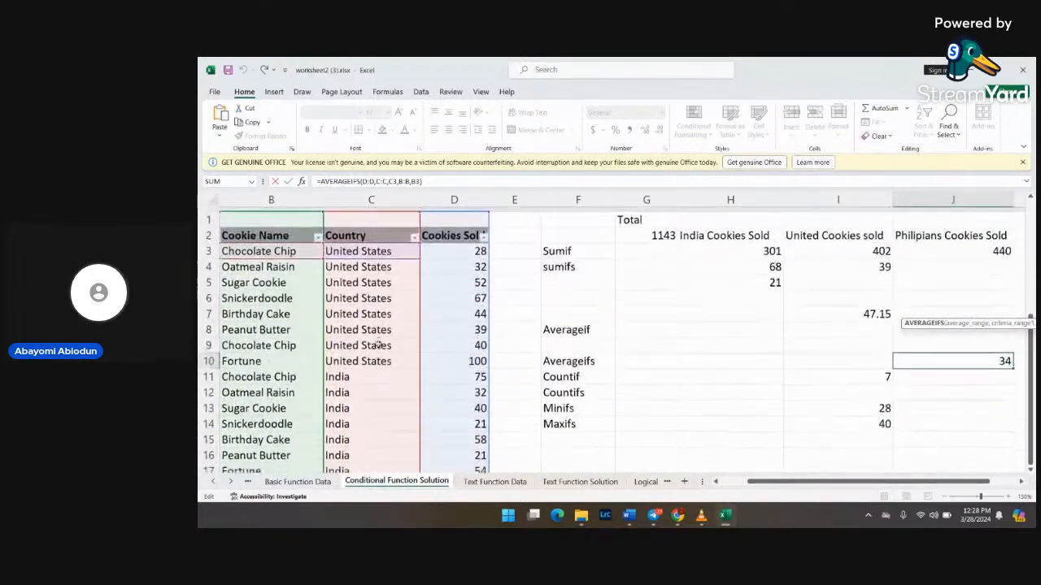
scroll(377, 344, down, 3)
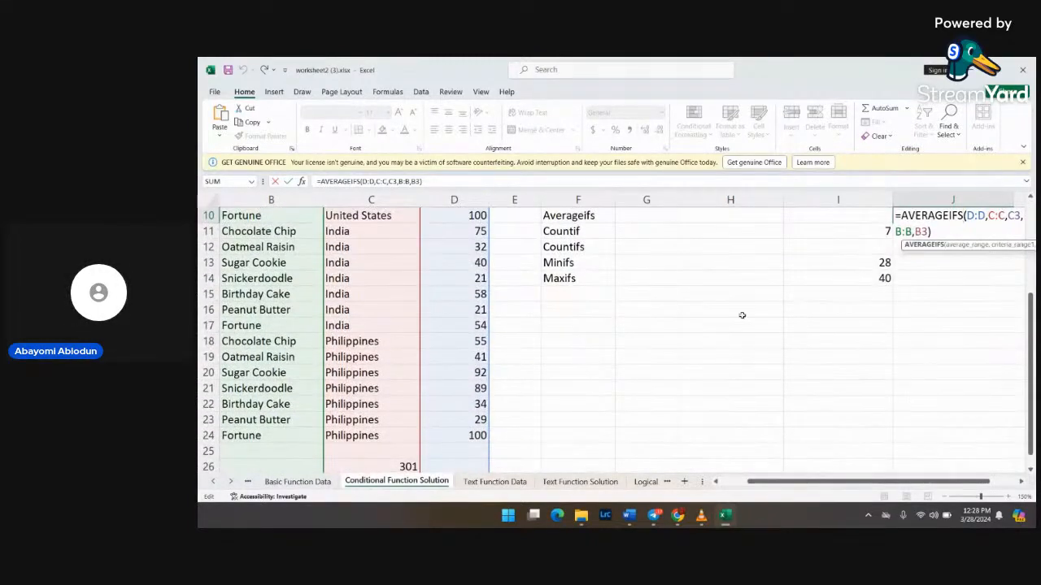
scroll(742, 315, up, 2)
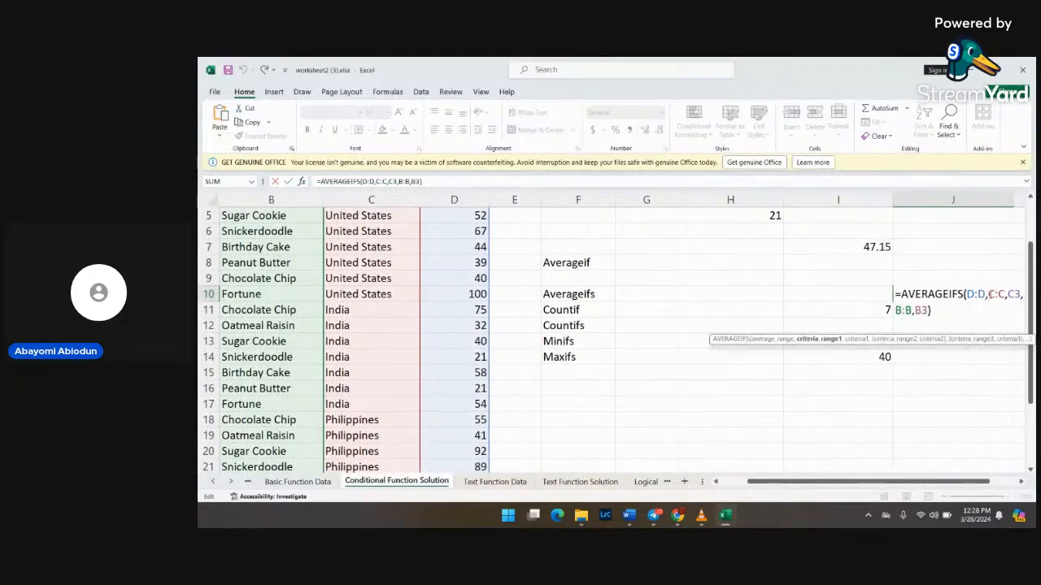
click(936, 251)
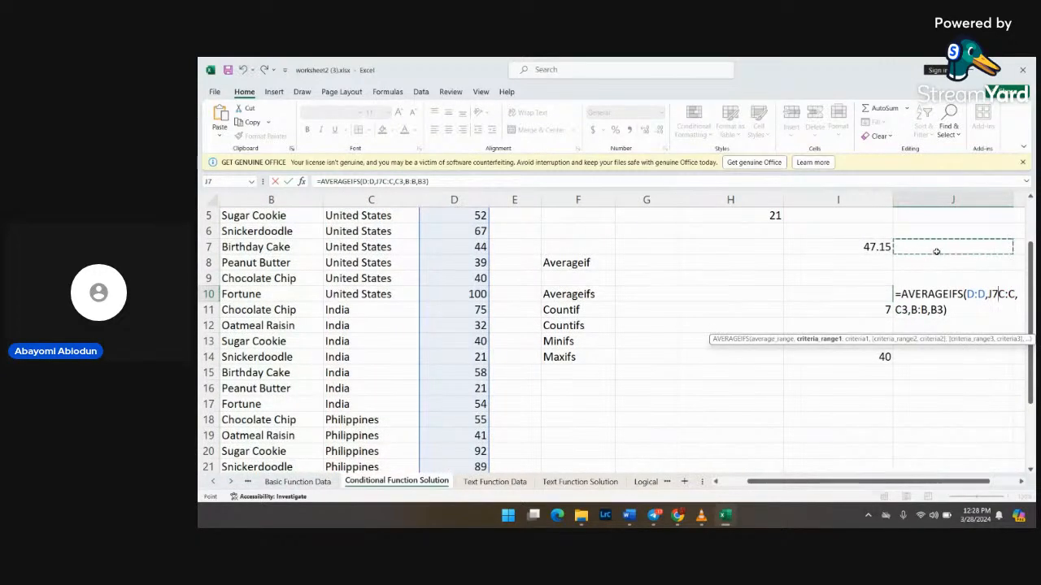
key(BackSpace)
key(BackSpace)
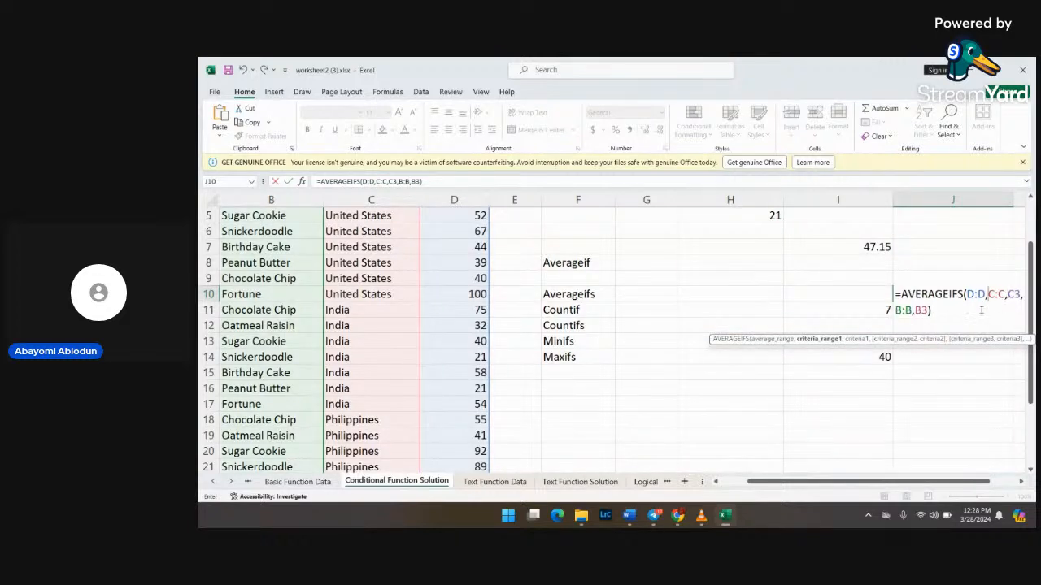
key(Return)
Step: Clear the SUM formula from cell C26 below the cookie sales data
scroll(922, 323, right, 1)
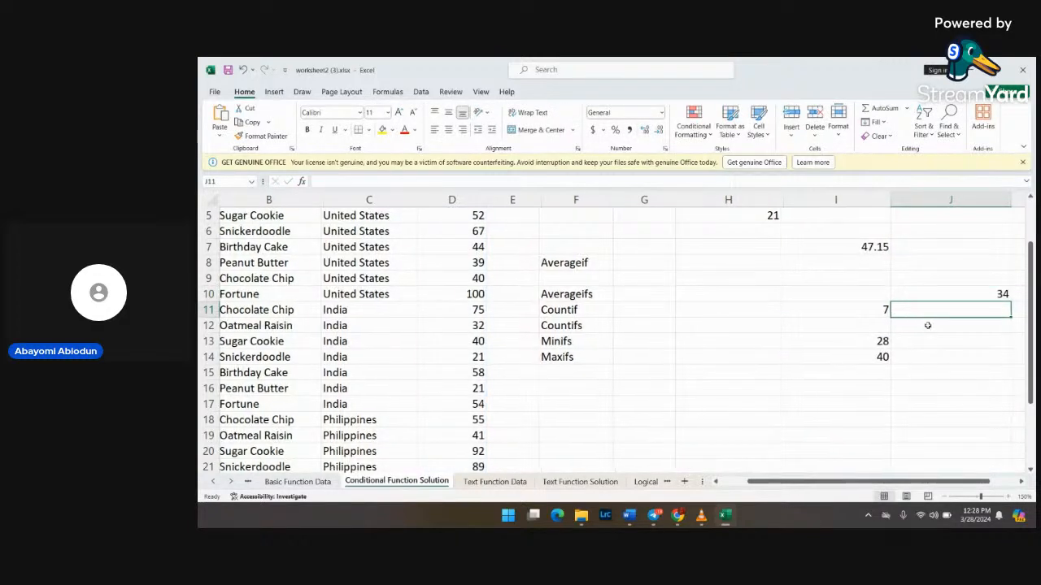
scroll(927, 326, left, 1)
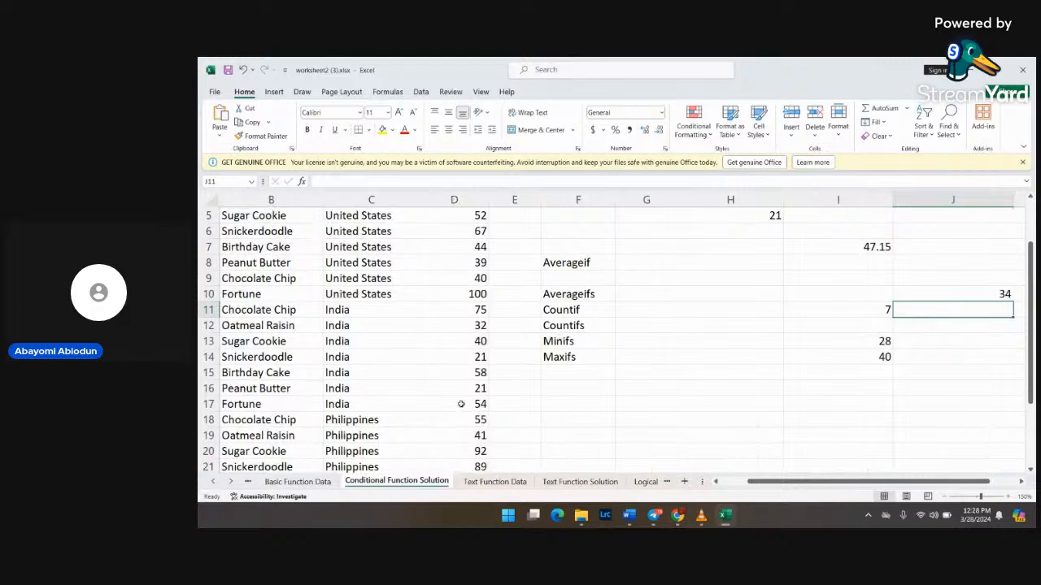
scroll(461, 404, down, 1)
scroll(461, 404, down, 3)
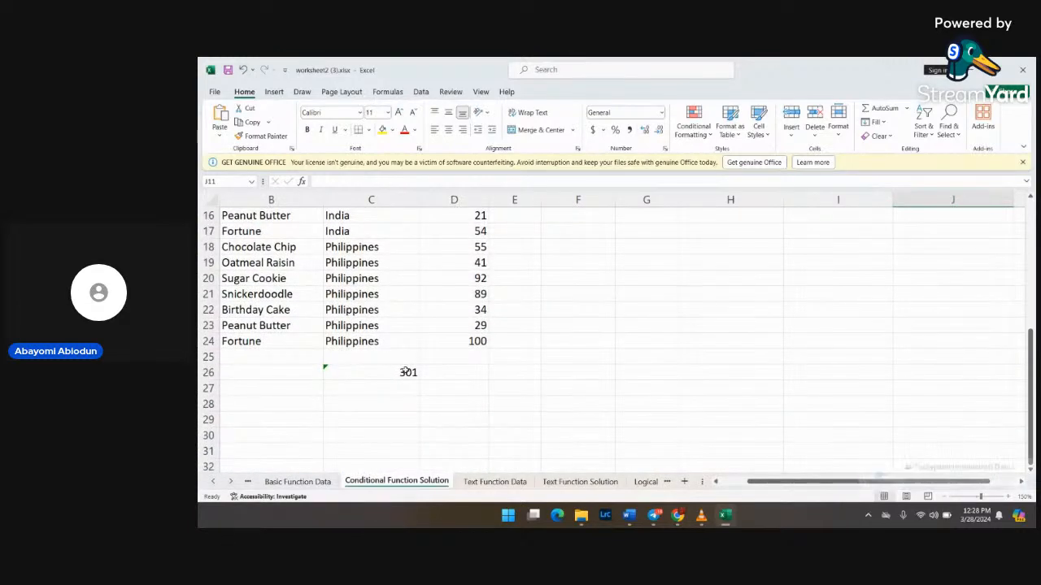
click(409, 372)
double_click(409, 372)
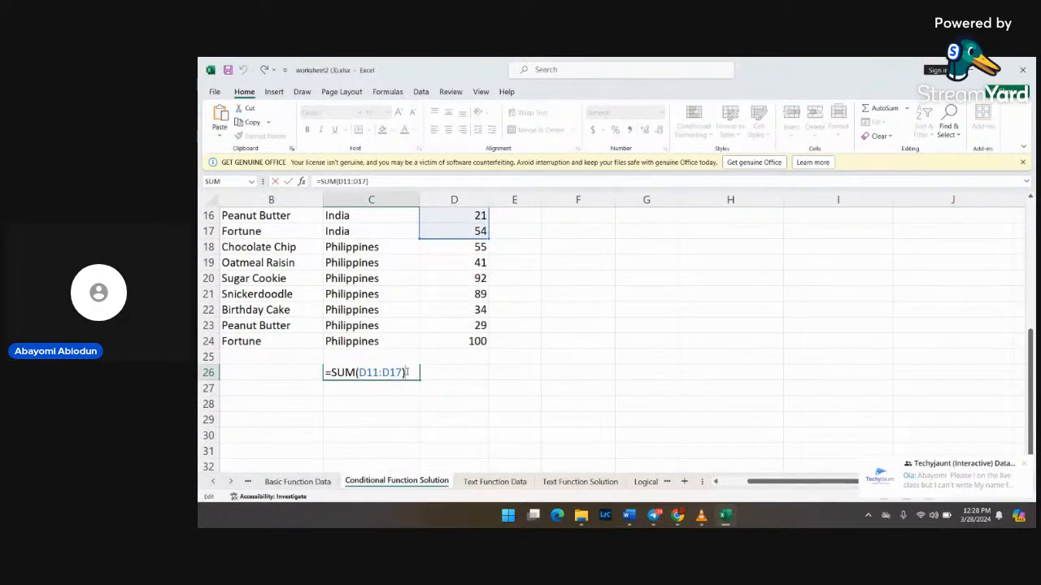
key(BackSpace)
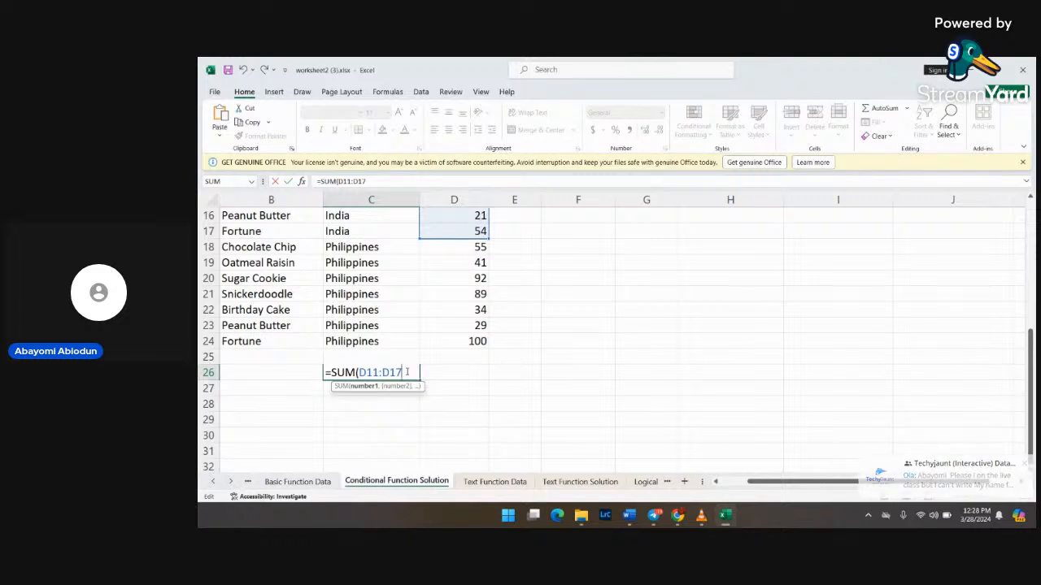
key(BackSpace)
key(BackSpace)
key(BackSpace)
key(BackSpace)
key(BackSpace)
key(BackSpace)
key(BackSpace)
key(BackSpace)
key(BackSpace)
key(BackSpace)
key(BackSpace)
key(BackSpace)
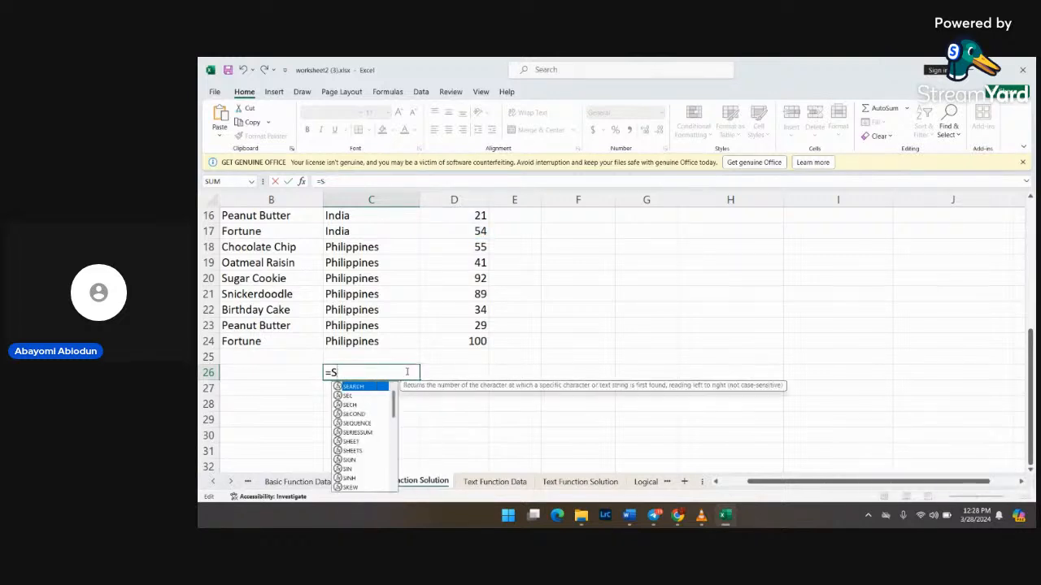
key(Escape)
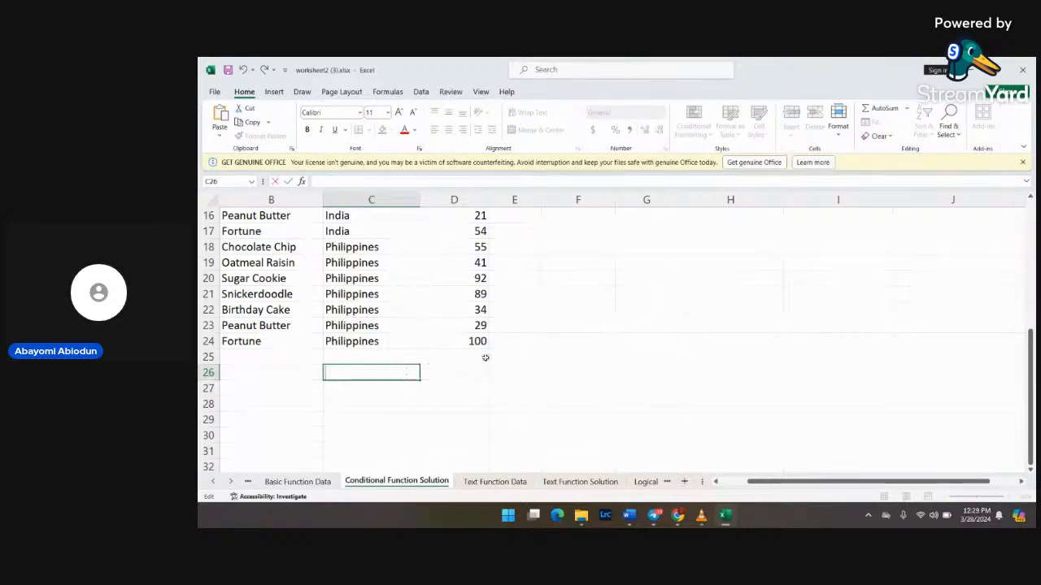
Step: Compare the average range and criteria ranges of the AVERAGEIFS formula in cell J10 with the cookies sold, country and cookie name columns
scroll(484, 358, up, 2)
scroll(485, 358, up, 3)
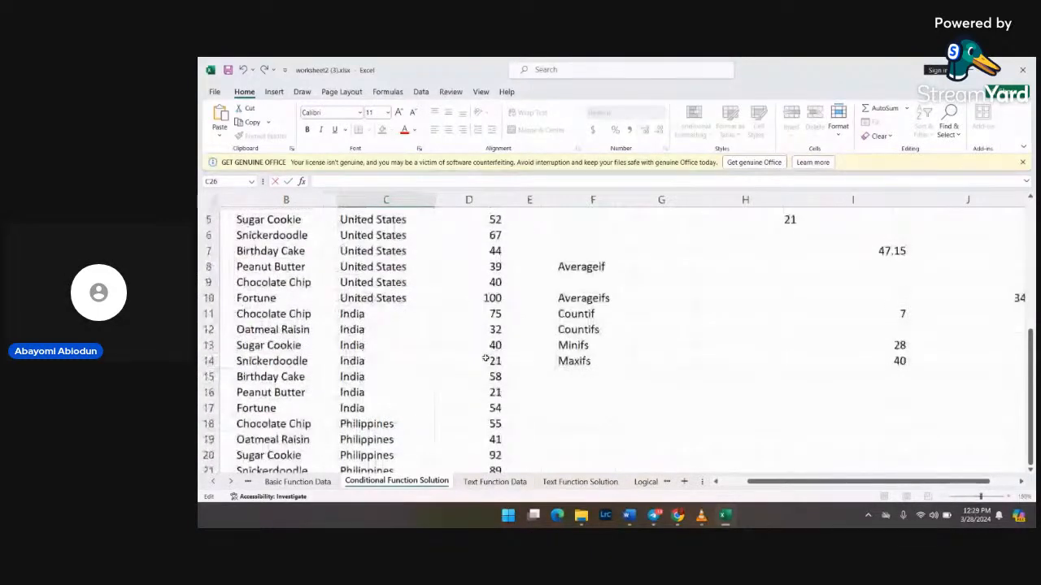
scroll(485, 358, up, 1)
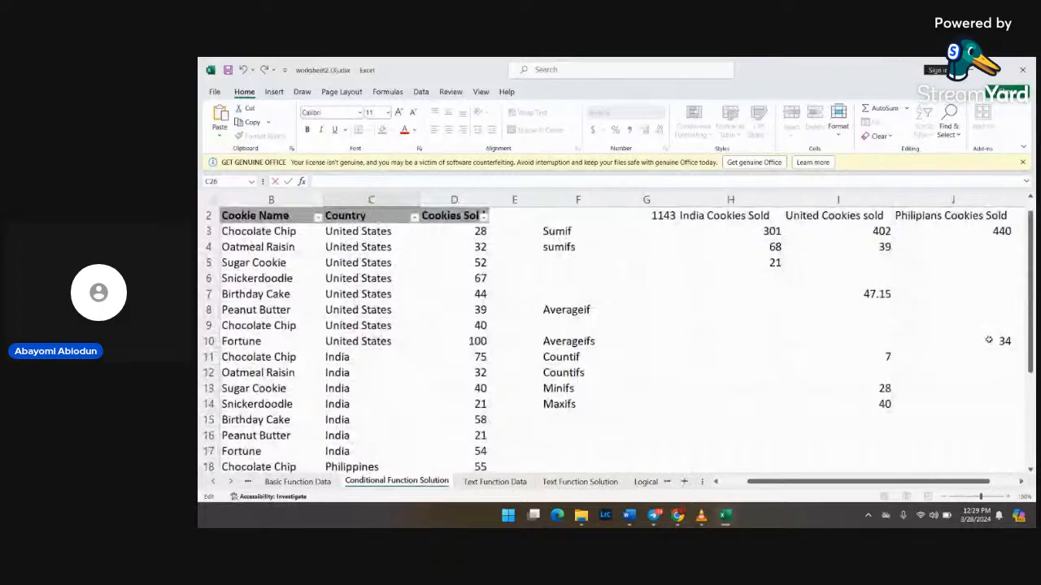
double_click(988, 341)
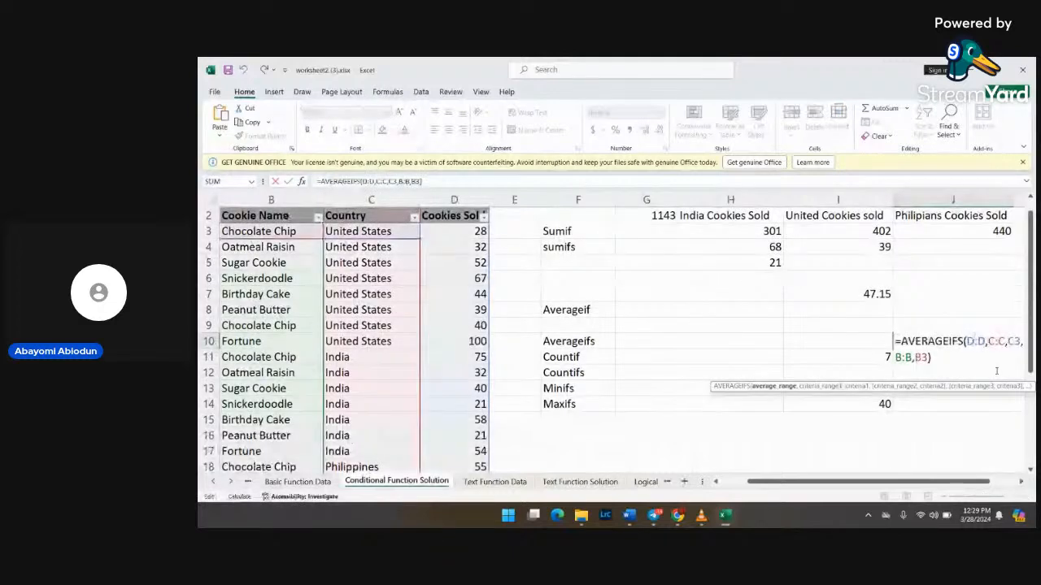
click(974, 341)
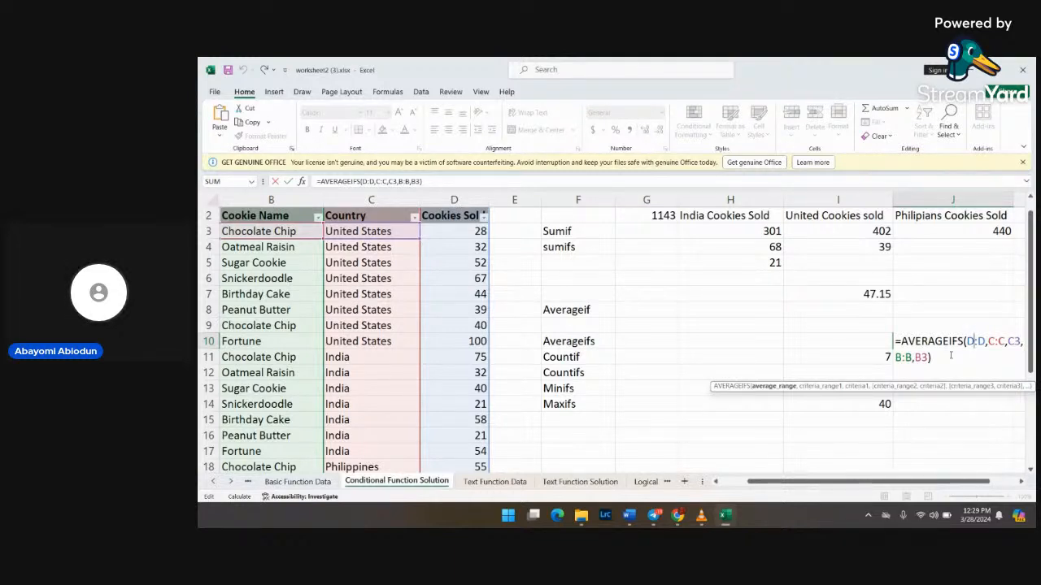
scroll(950, 356, right, 2)
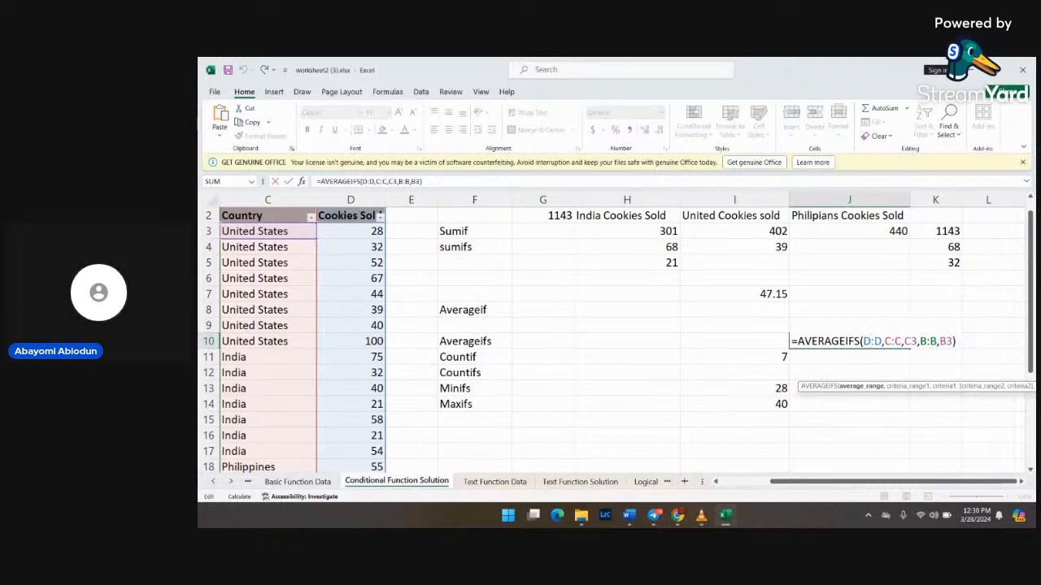
scroll(610, 334, left, 5)
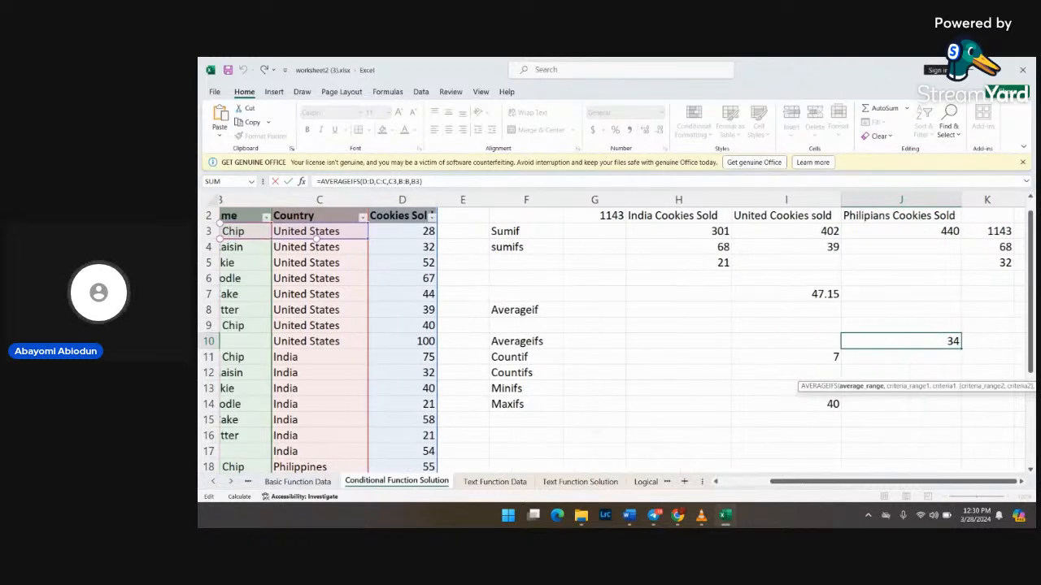
scroll(610, 334, right, 4)
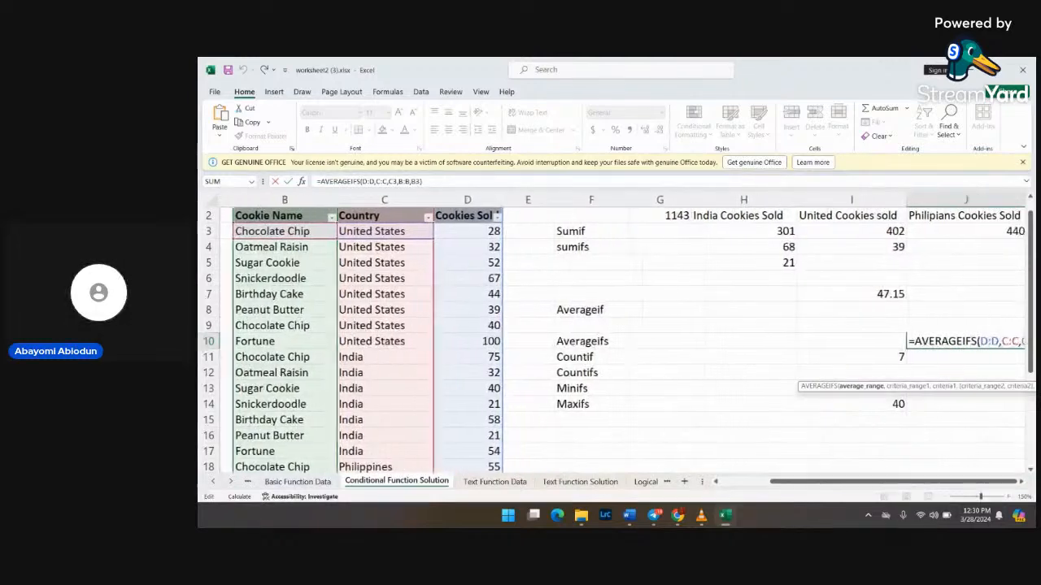
scroll(610, 333, left, 4)
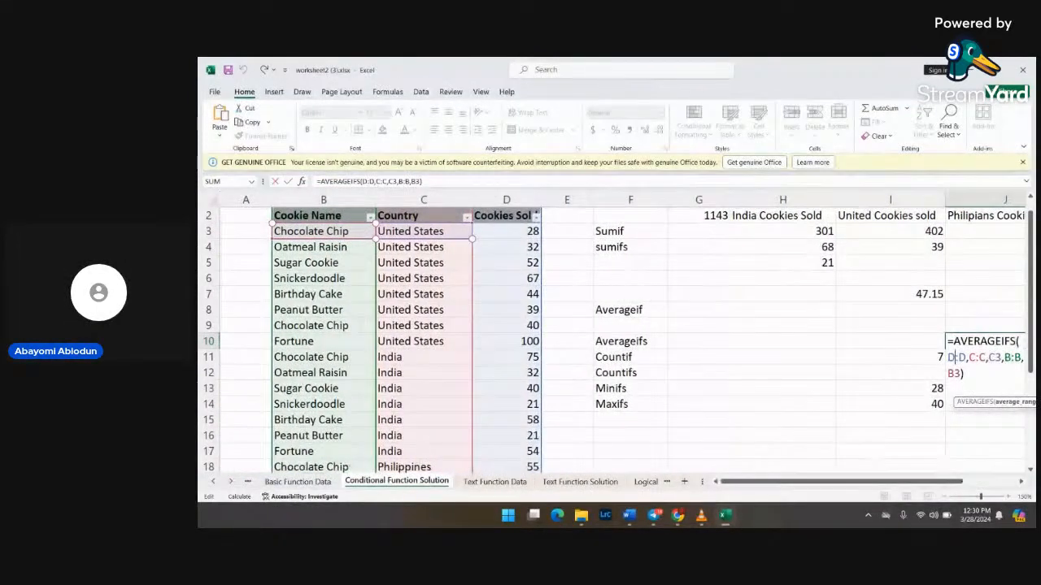
scroll(681, 419, right, 1)
double_click(681, 419)
scroll(609, 333, right, 2)
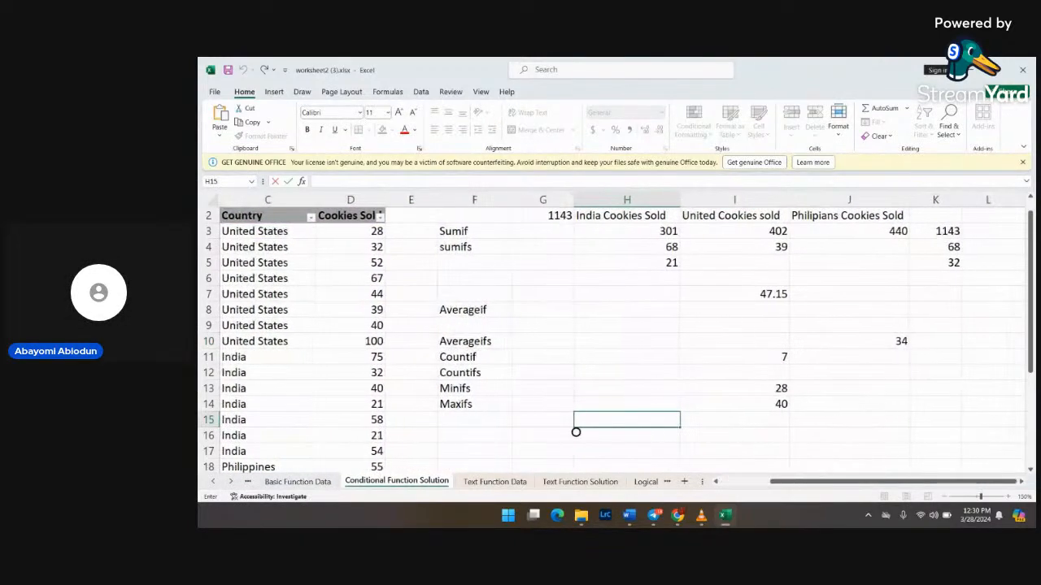
Step: Recheck the C3 and B3 criteria of the AVERAGEIFS formula in cell J10 against the data, leaving the formula as it is
click(849, 341)
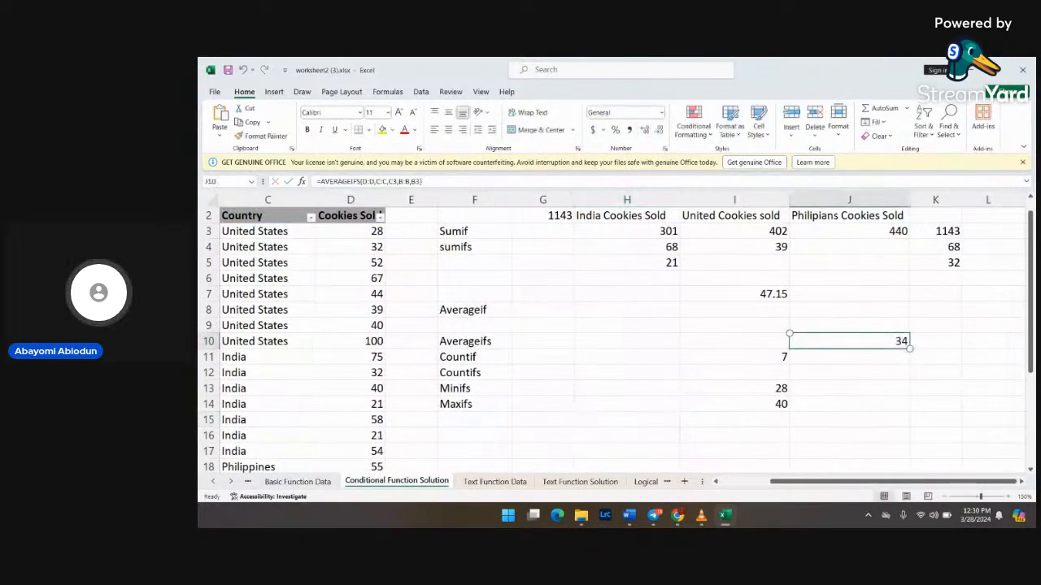
double_click(895, 342)
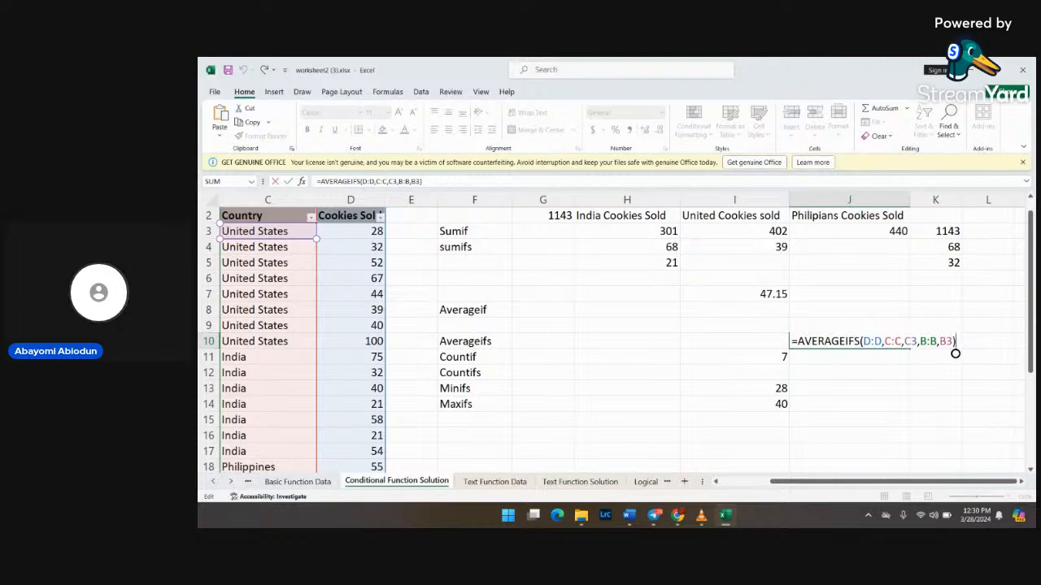
scroll(955, 354, left, 3)
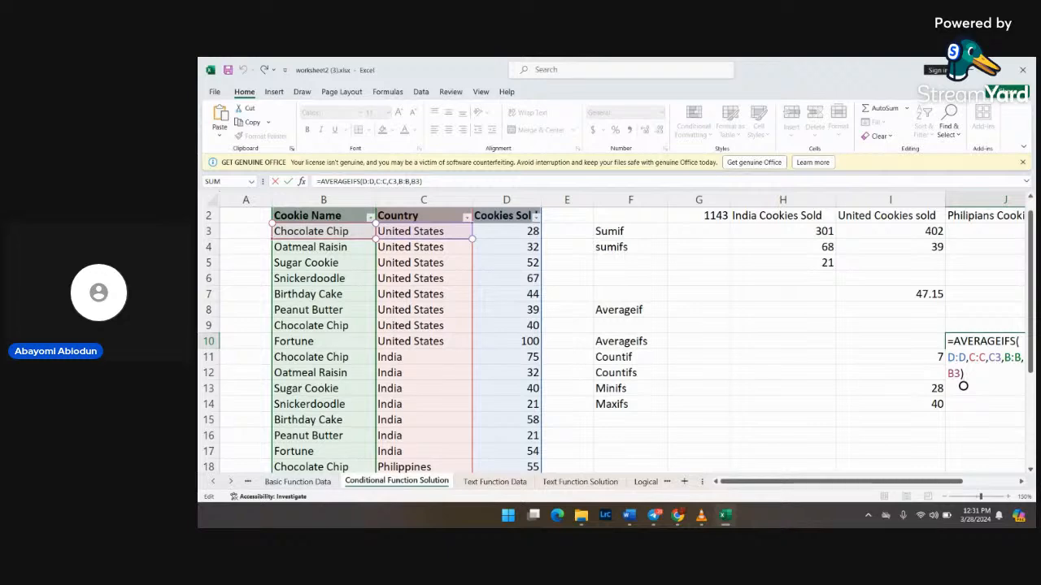
scroll(963, 385, right, 3)
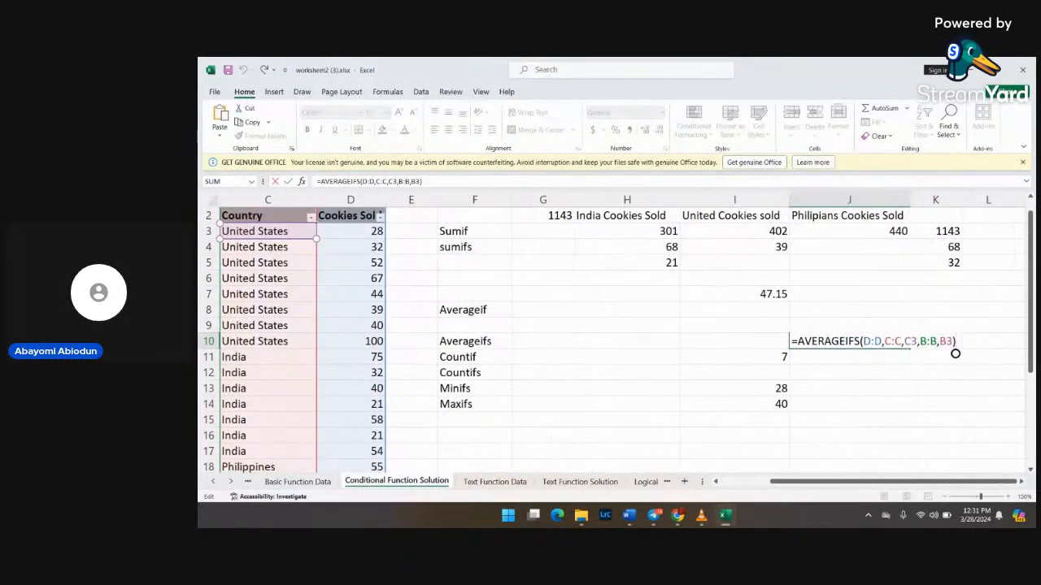
key(Return)
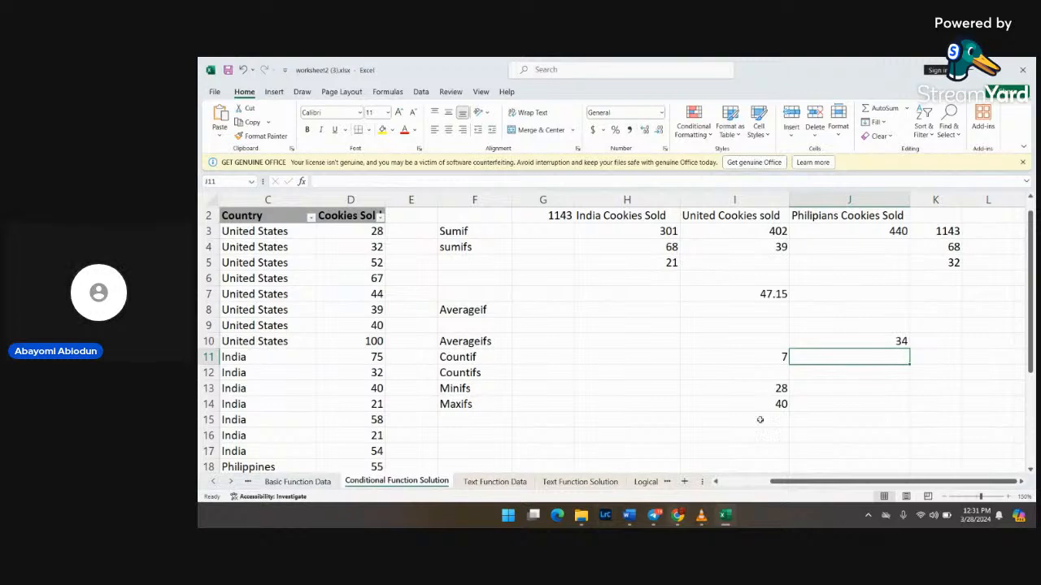
Step: Review the range and criteria arguments of the COUNTIF formula in cell I11 against the country column, leaving it as it is
double_click(778, 358)
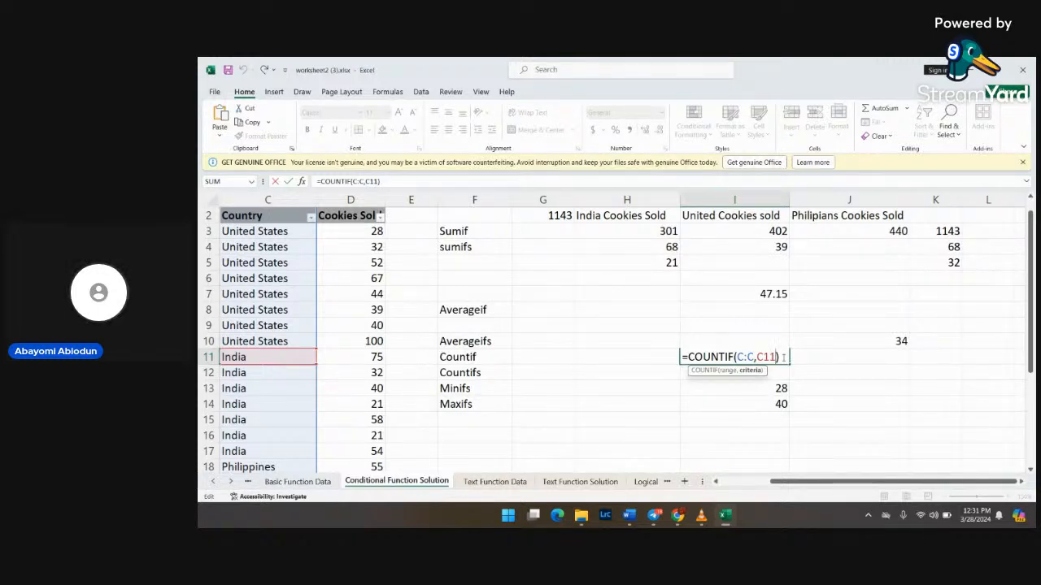
scroll(616, 338, left, 3)
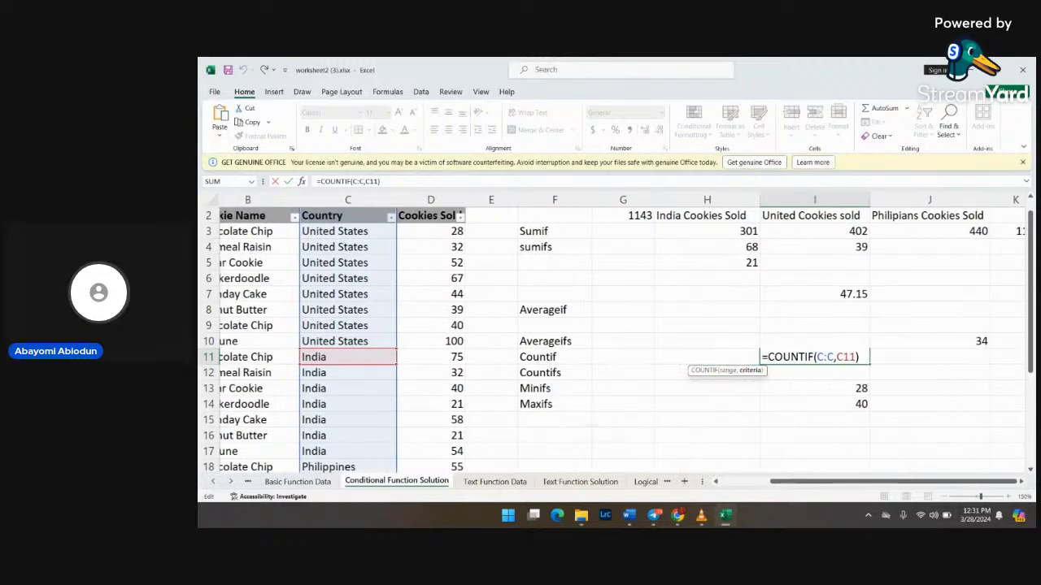
scroll(616, 339, right, 1)
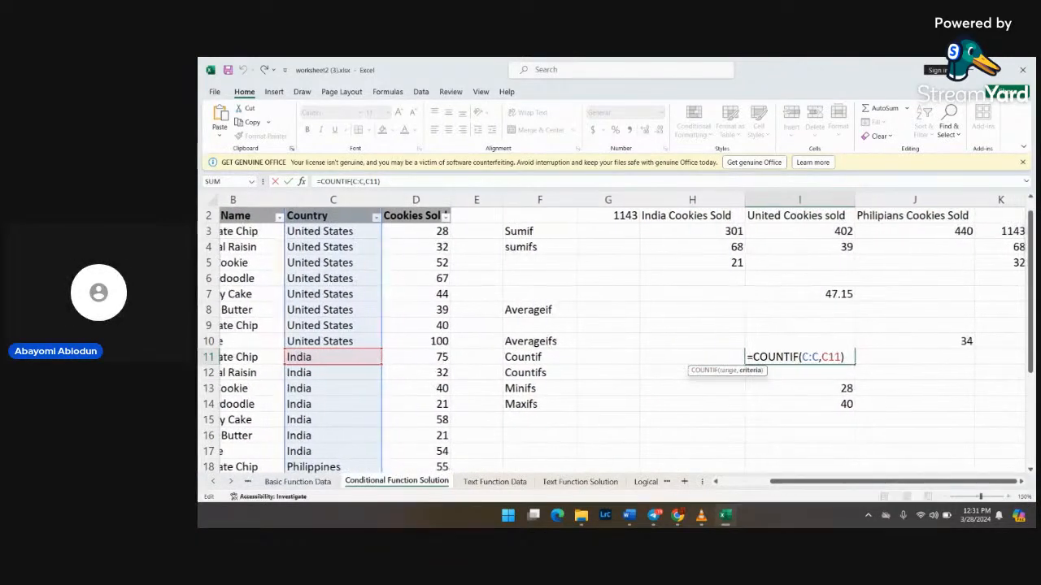
scroll(617, 339, left, 1)
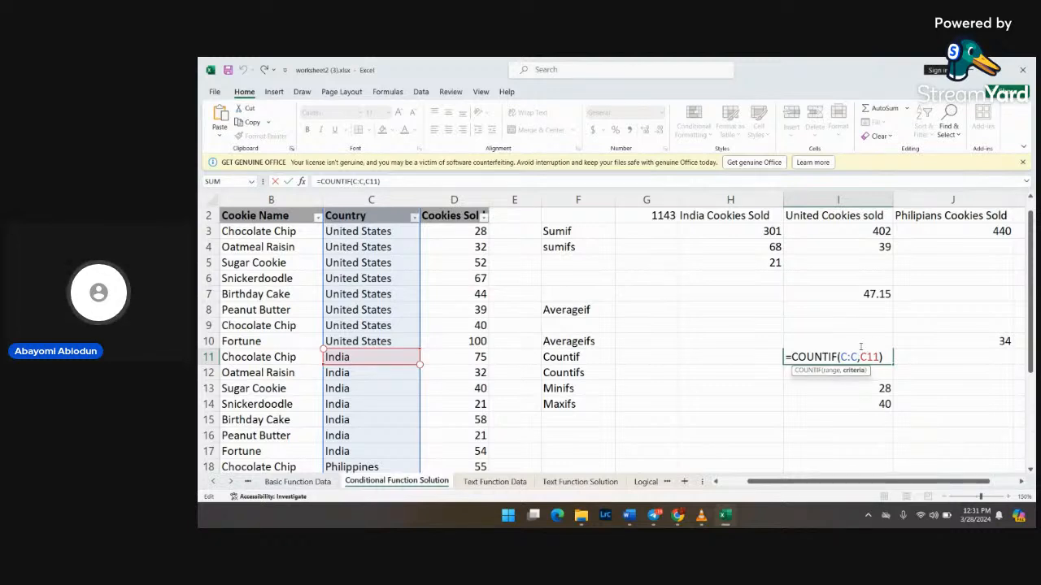
text())
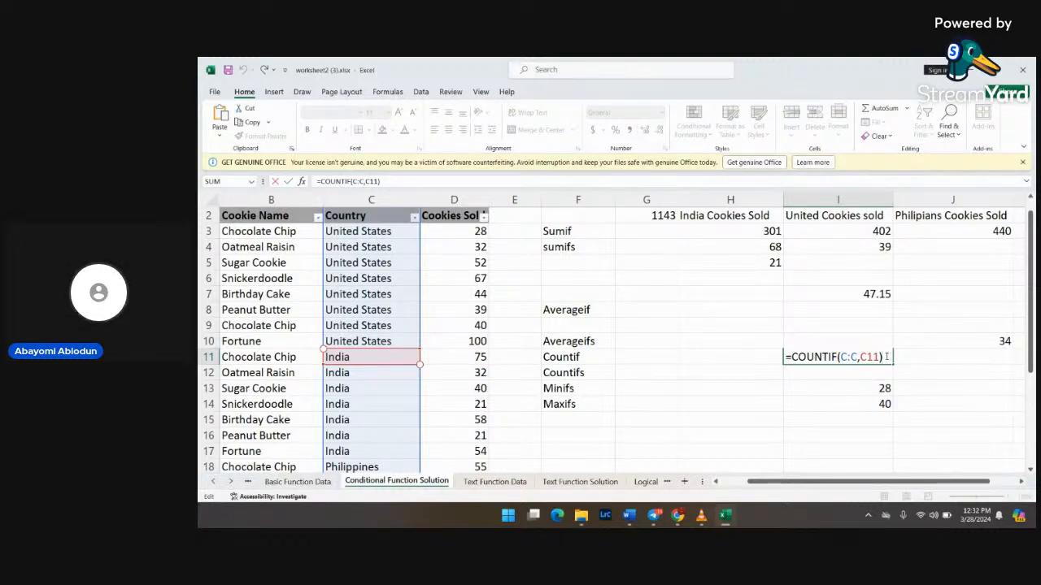
key(Return)
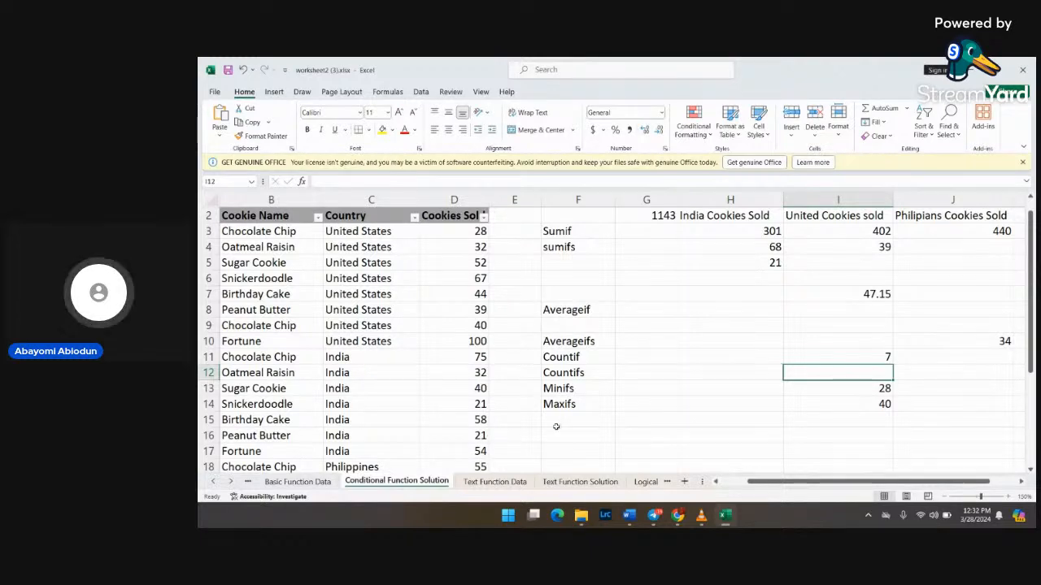
Step: Review the arguments of the MINIFS formula in cell I13 and the MAXIFS formula in cell I14, keeping both as they are
scroll(608, 416, down, 1)
scroll(607, 415, down, 2)
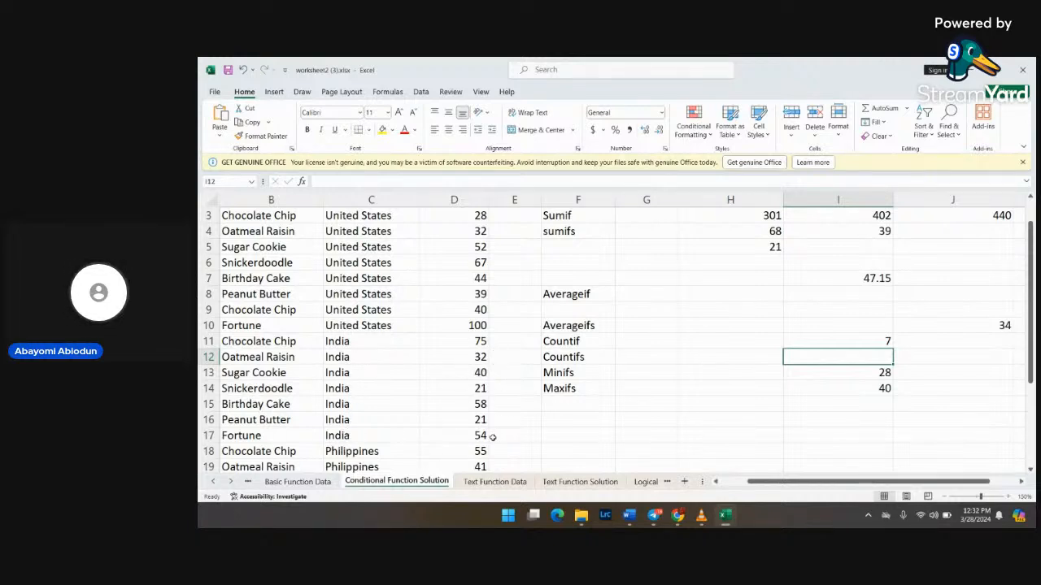
double_click(879, 376)
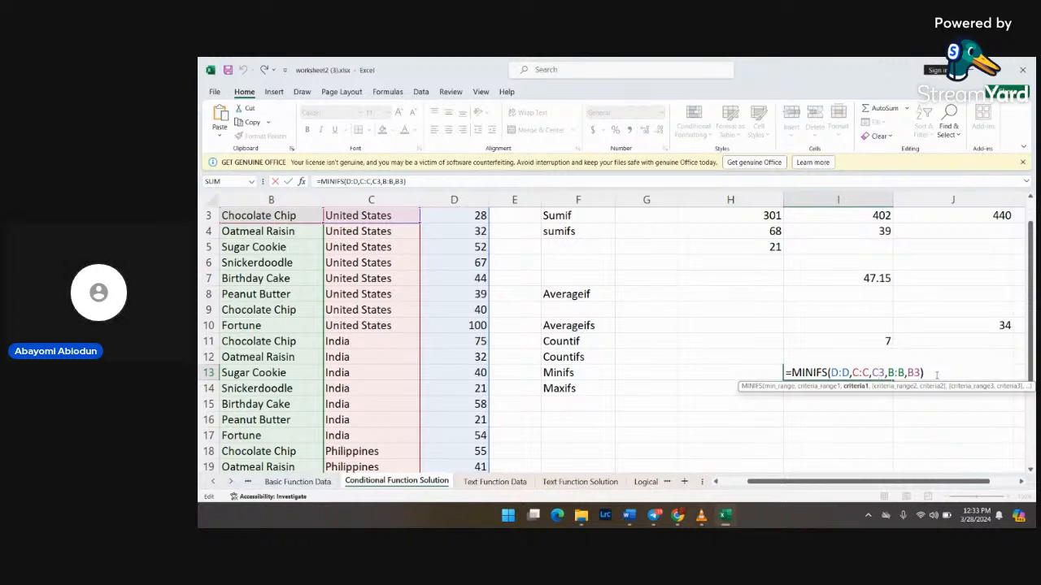
click(937, 370)
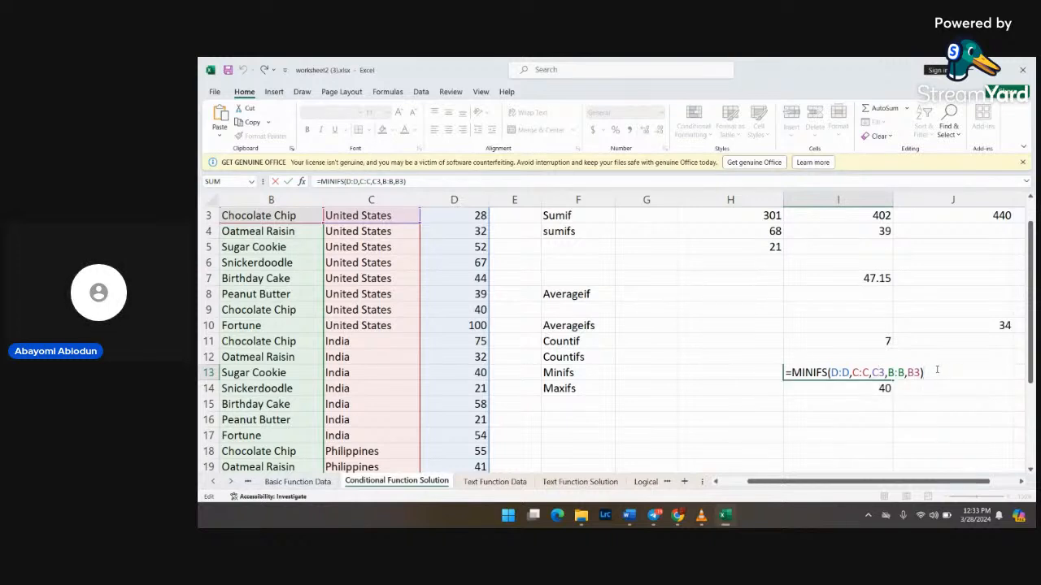
key(Return)
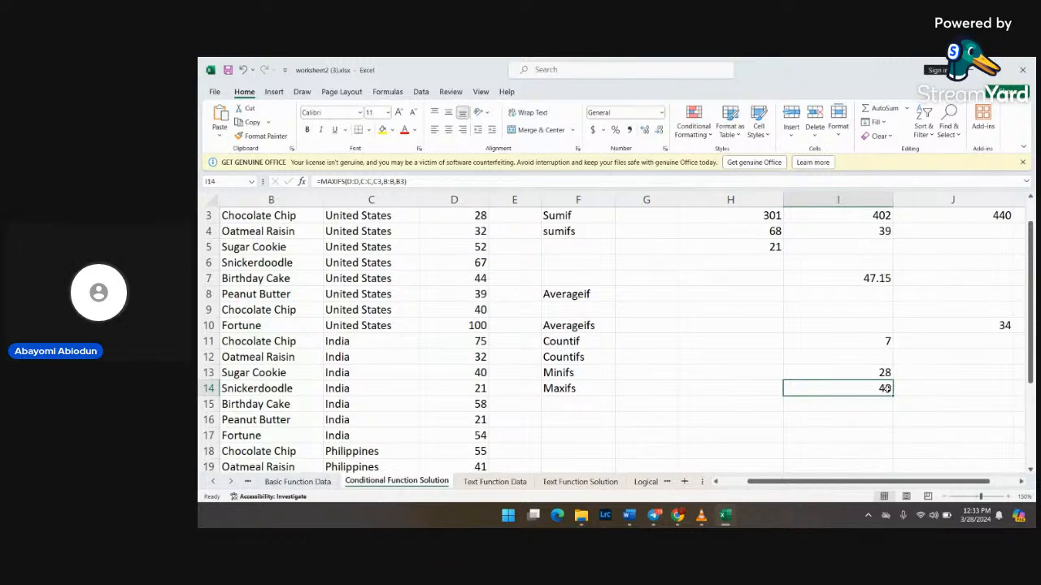
double_click(886, 389)
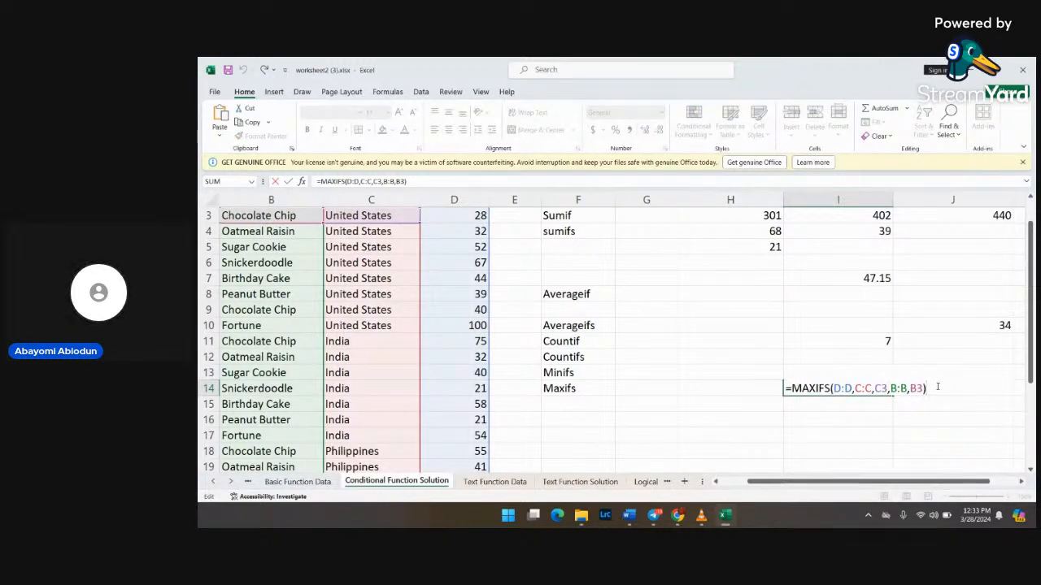
key(Return)
click(688, 375)
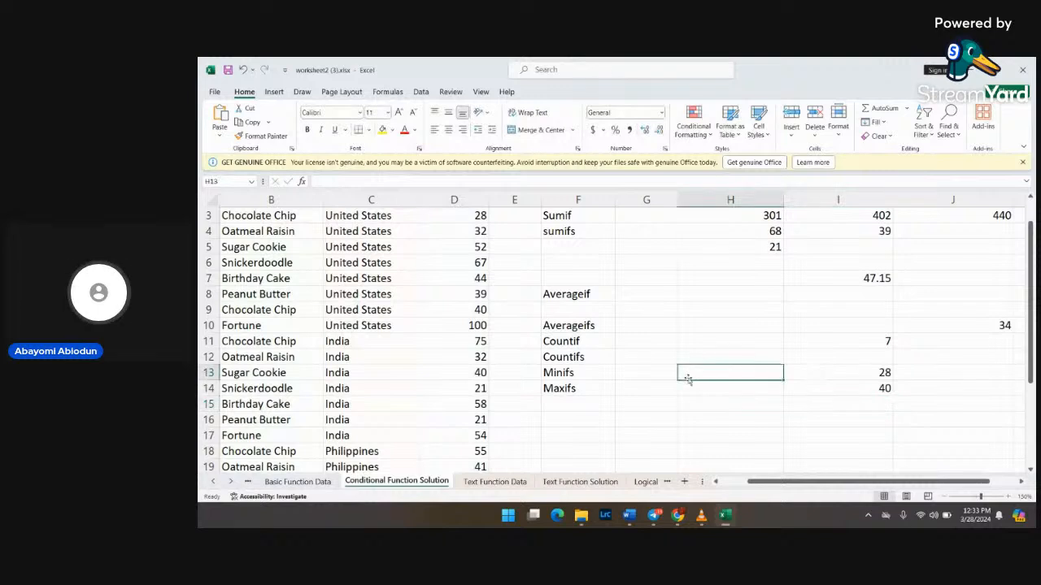
Step: Switch to the Text Function Data sheet and look through its text function examples from Proper and Trim down to Len
scroll(688, 377, up, 1)
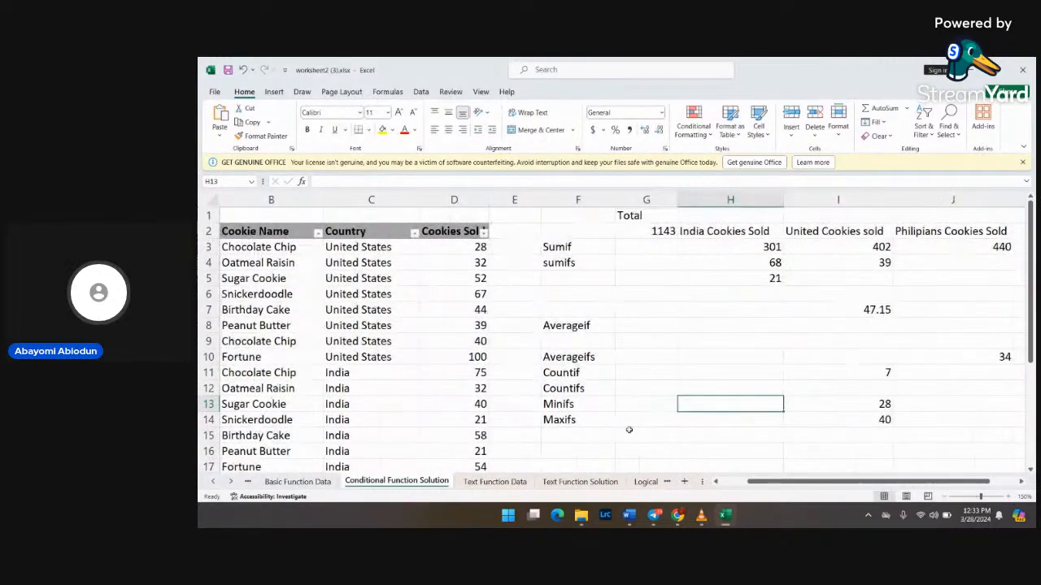
click(230, 483)
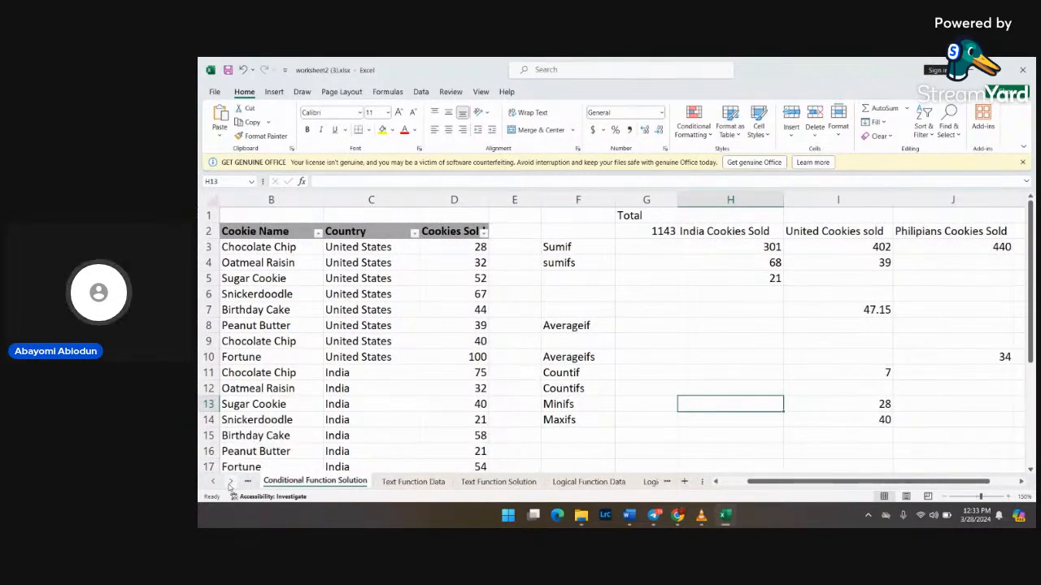
click(406, 482)
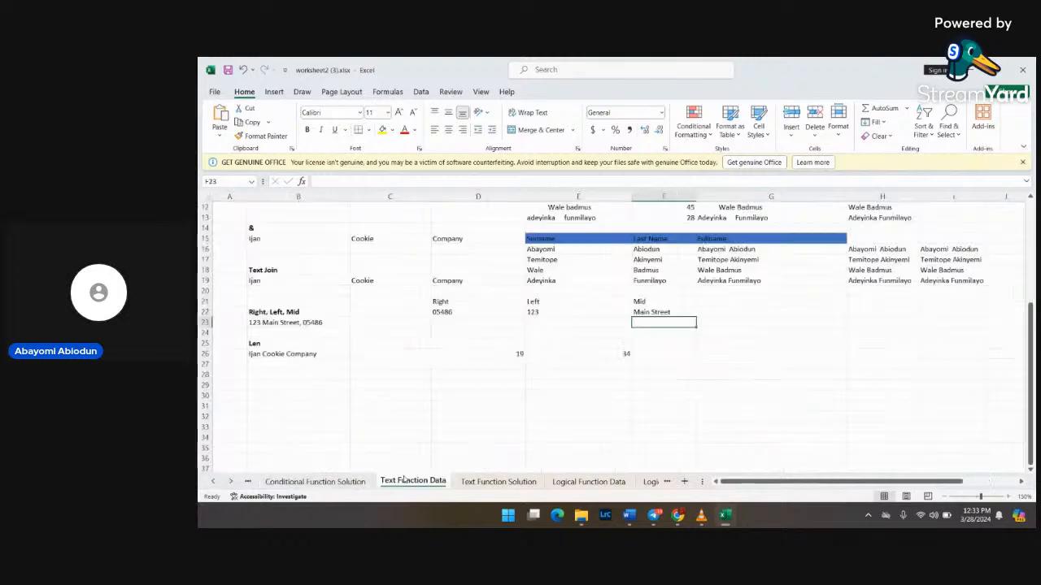
scroll(539, 299, up, 4)
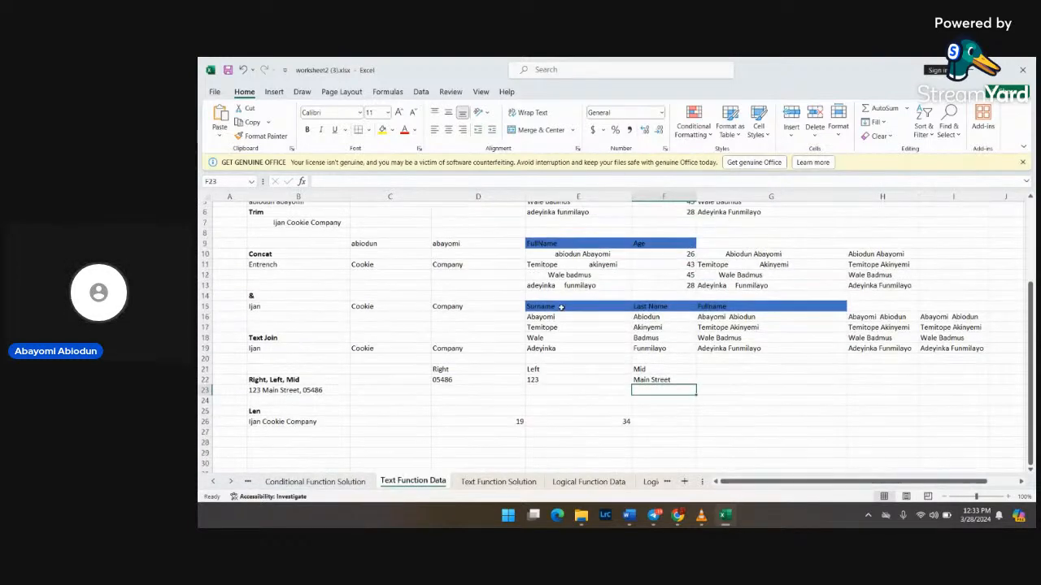
scroll(560, 307, up, 1)
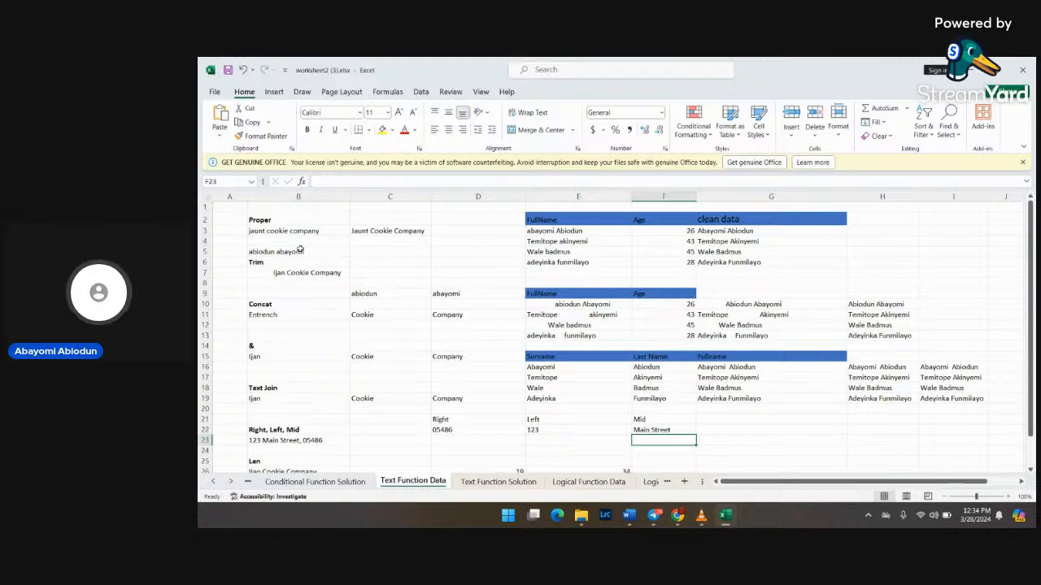
scroll(341, 301, down, 2)
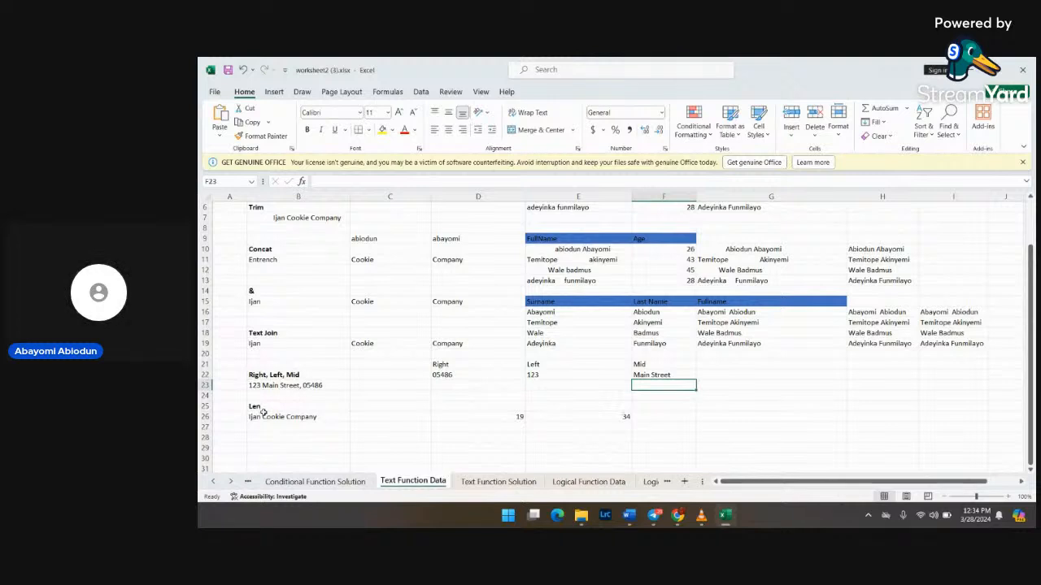
scroll(342, 373, up, 2)
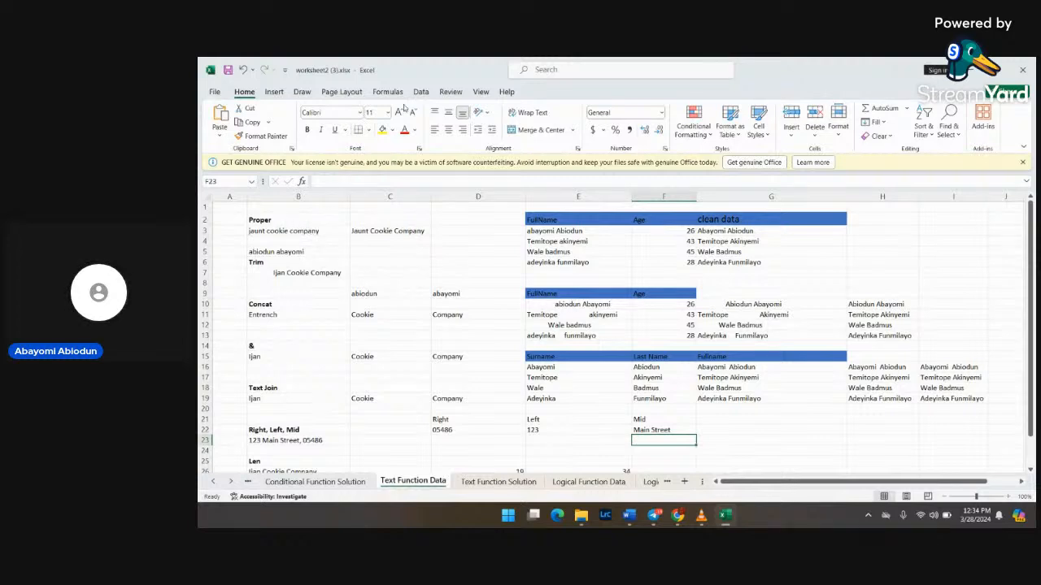
Step: Set a custom magnification of 150% for the Text Function Data sheet and return to its first rows
click(478, 93)
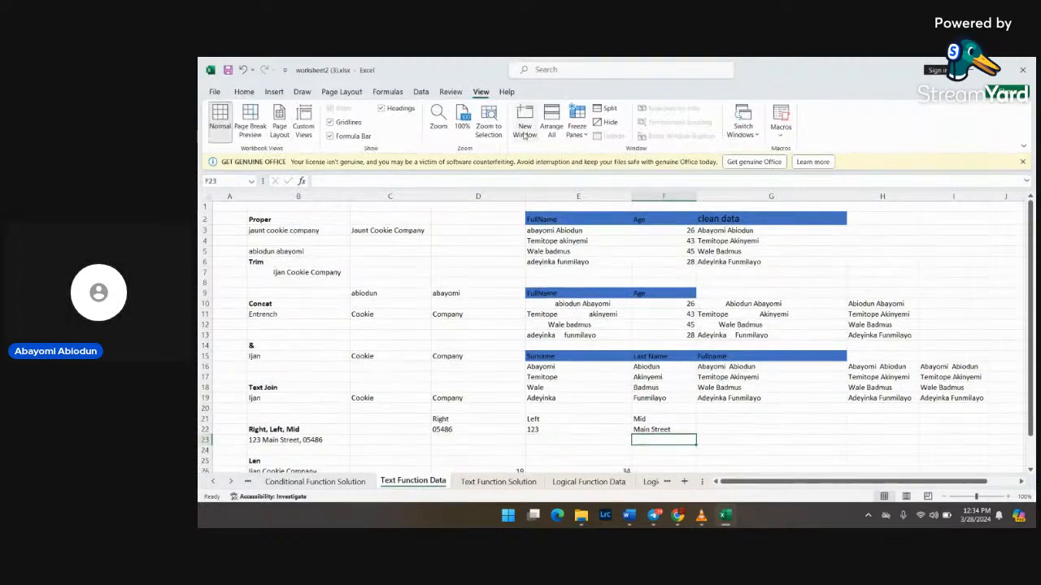
click(443, 130)
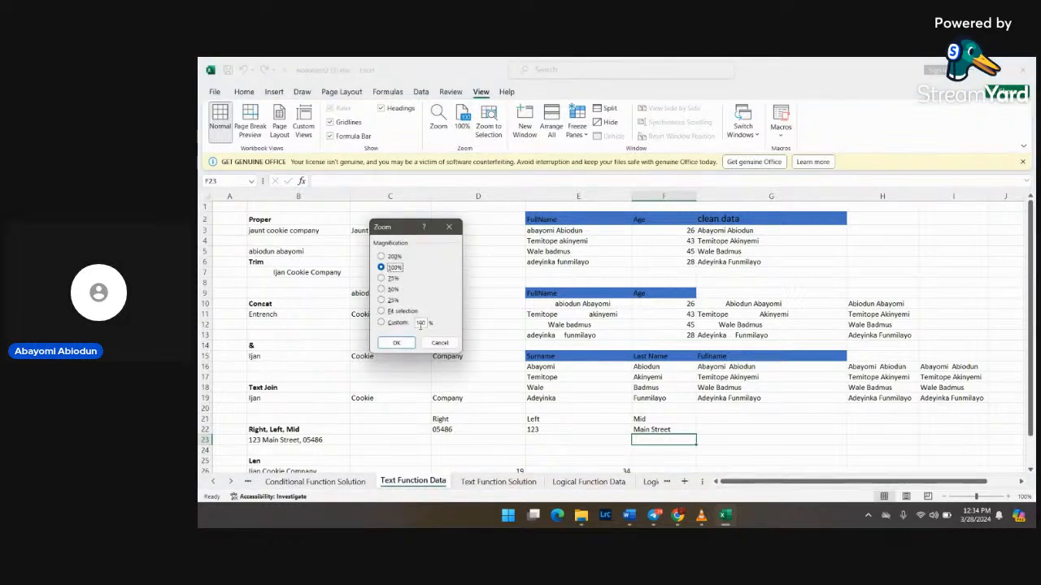
click(420, 322)
text(150)
click(405, 345)
scroll(449, 295, up, 2)
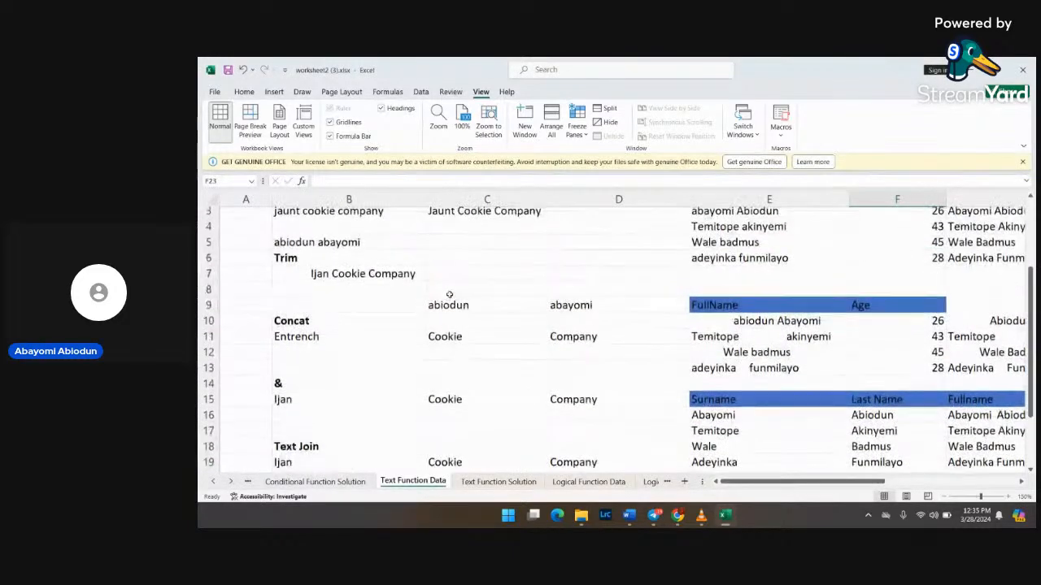
scroll(449, 295, up, 1)
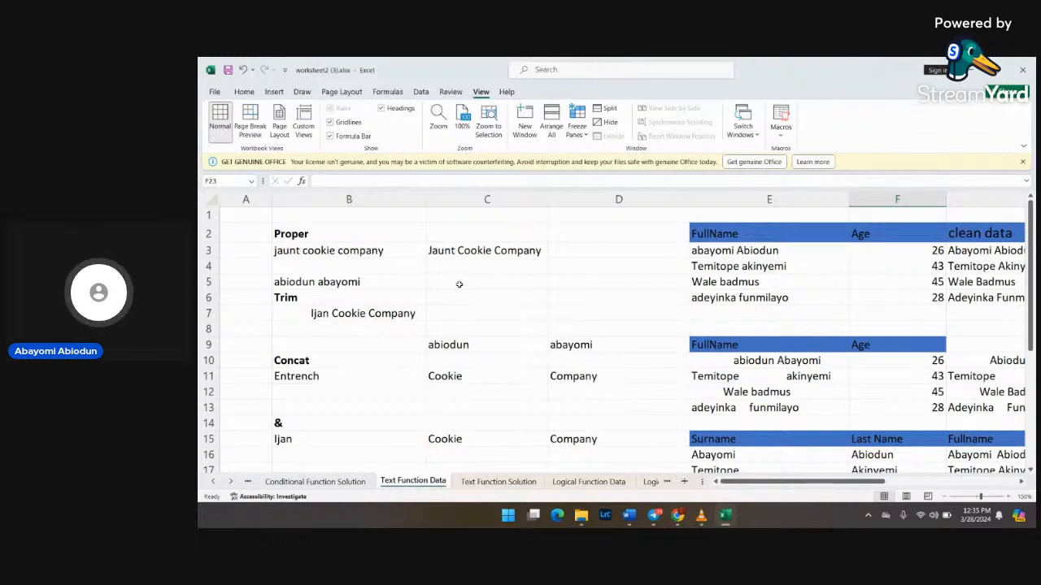
Step: Review the PROPER formula in cell C3 and its B3 argument, keeping the formula as it is
double_click(450, 252)
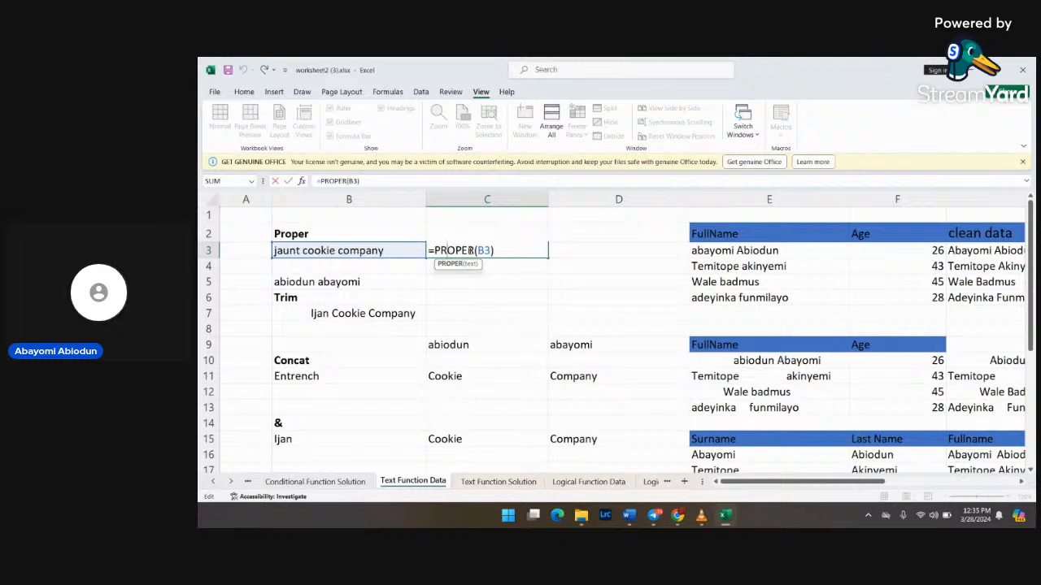
click(504, 250)
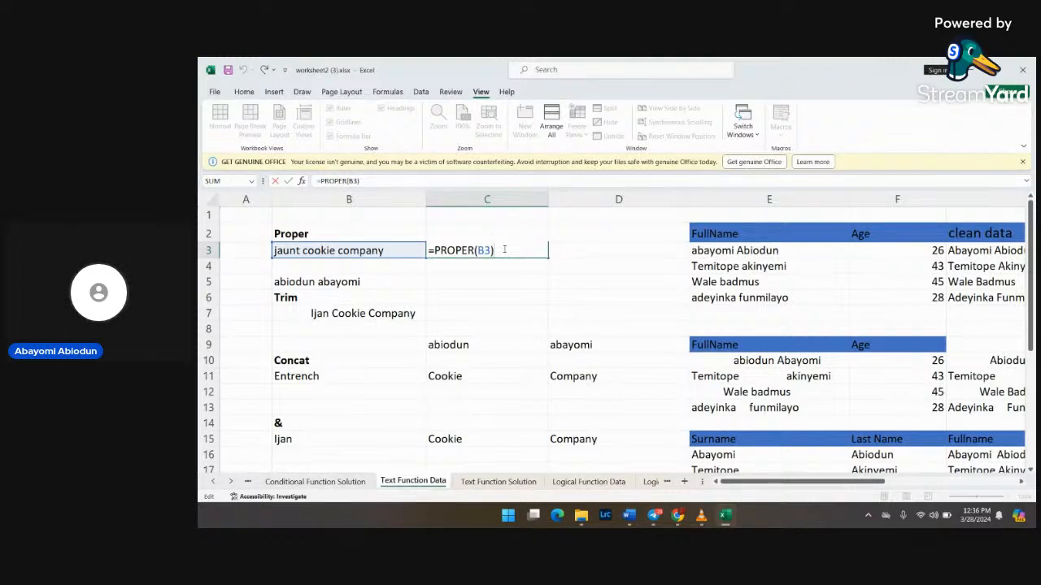
key(Return)
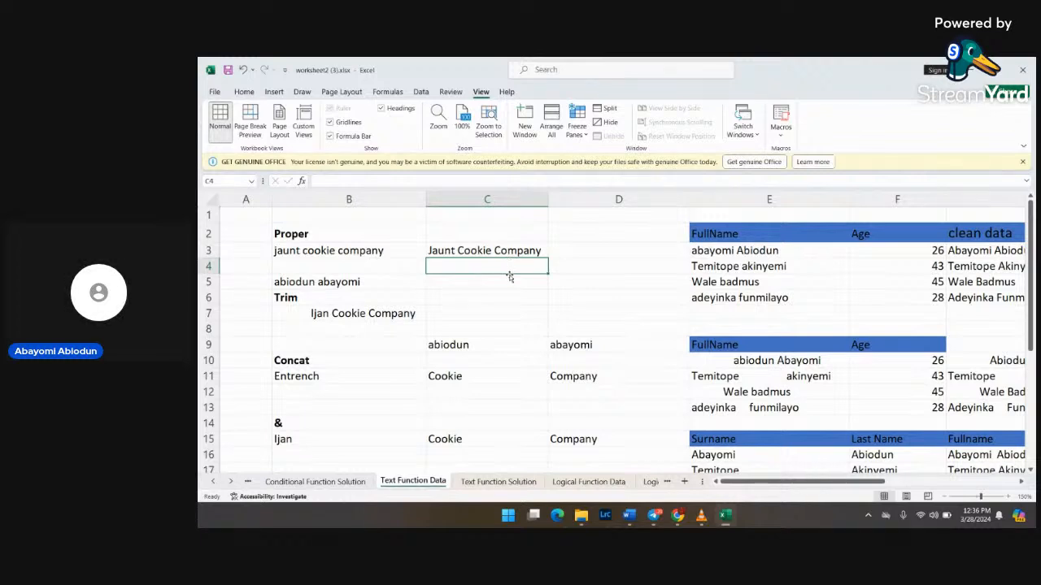
Step: Enter =proper(b5) in cell C5 to convert the lowercase name beside it to proper case
click(465, 287)
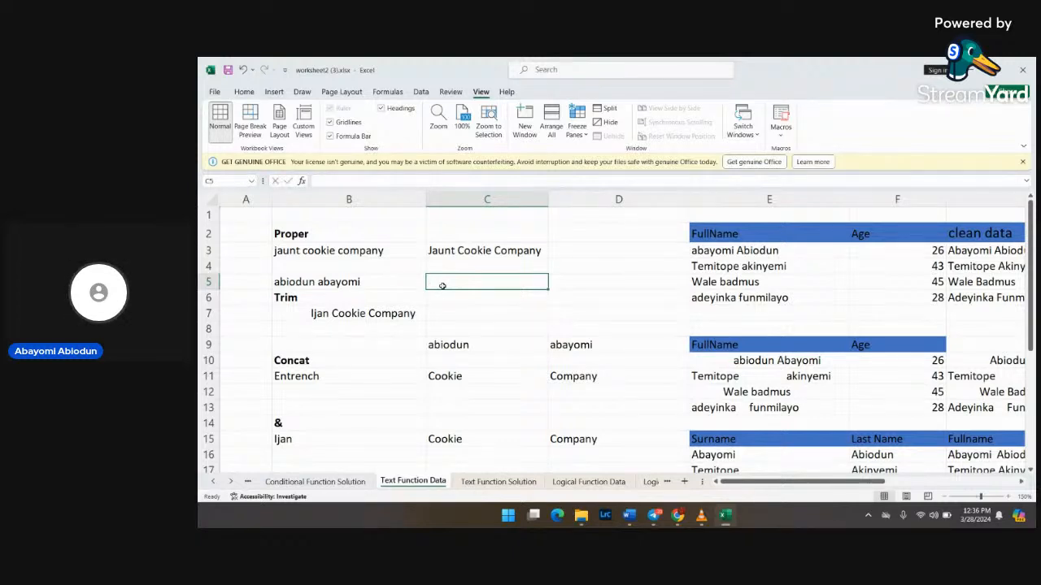
text(=pr)
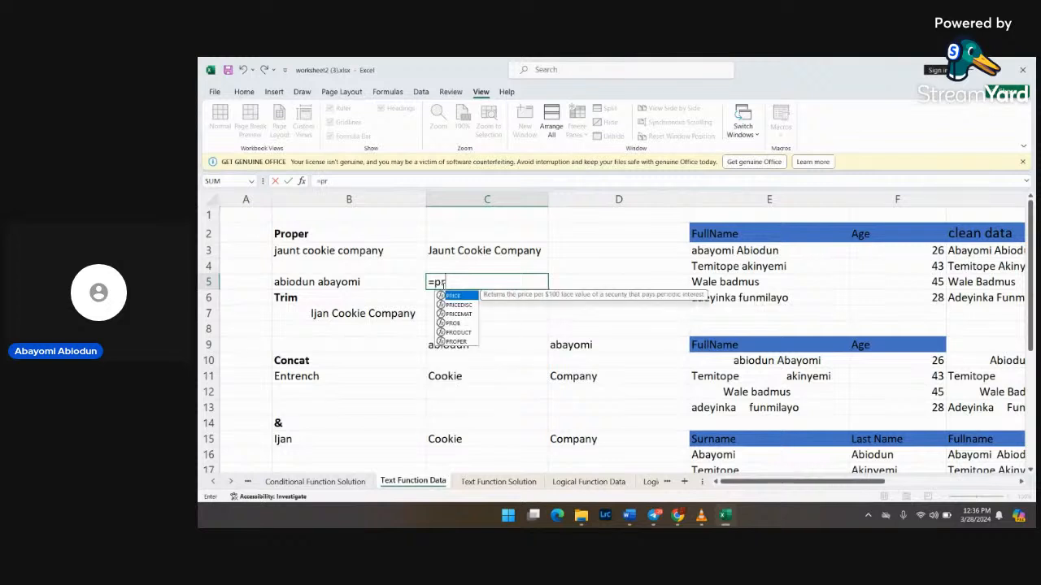
text(oper)
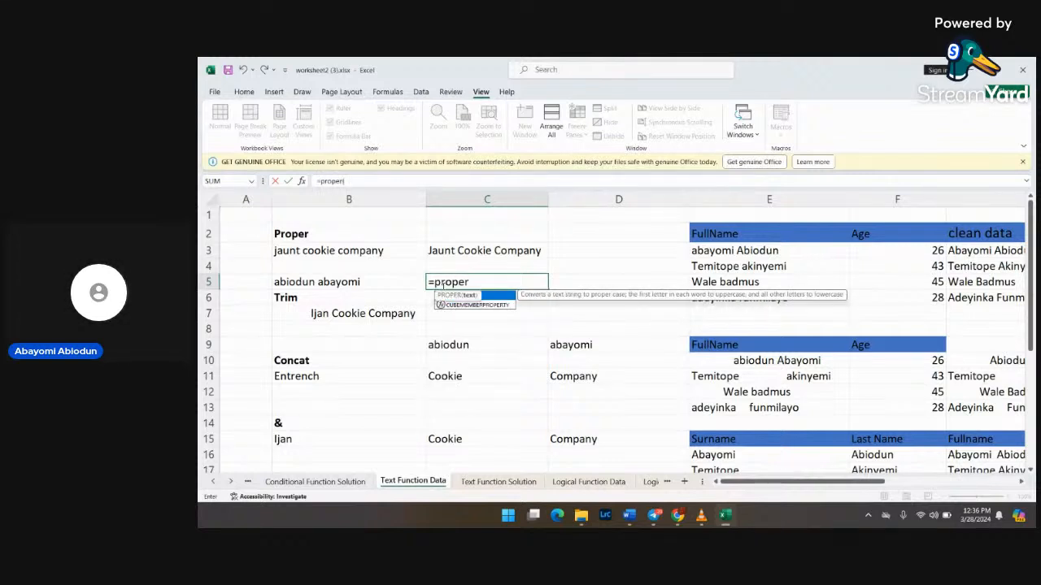
text((b)
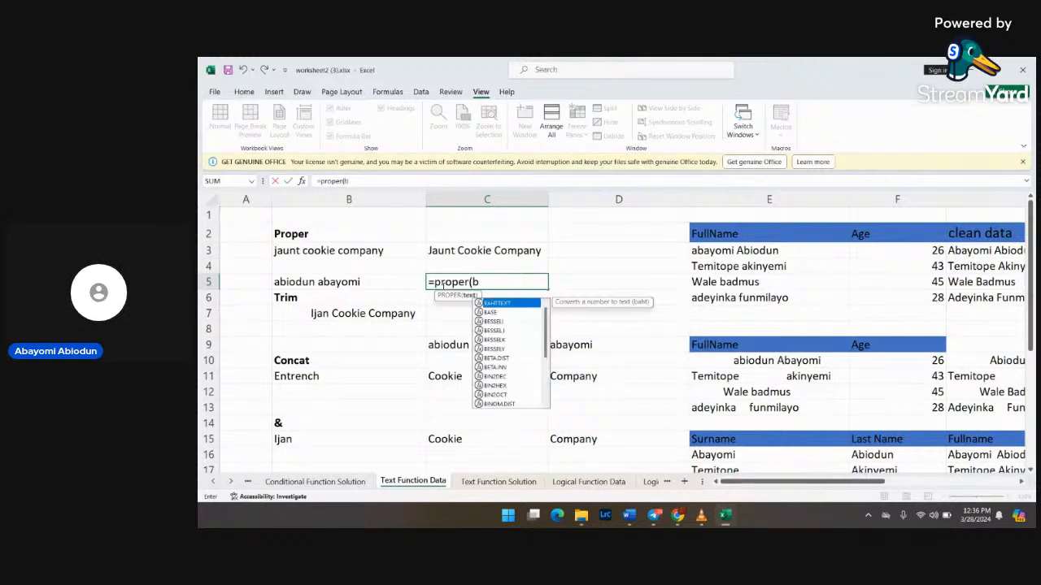
text(5)
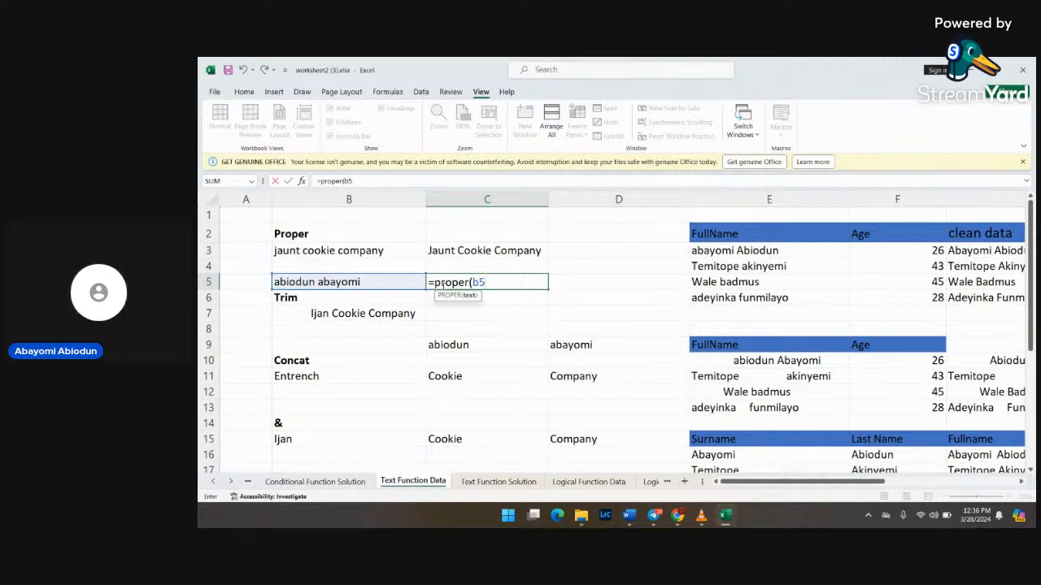
text(()
key(BackSpace)
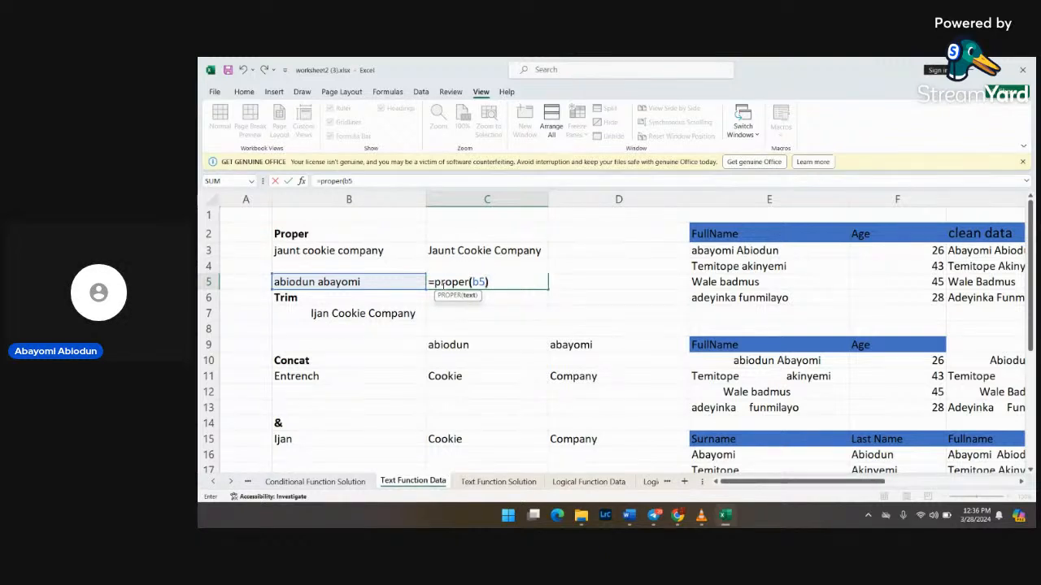
text())
key(Return)
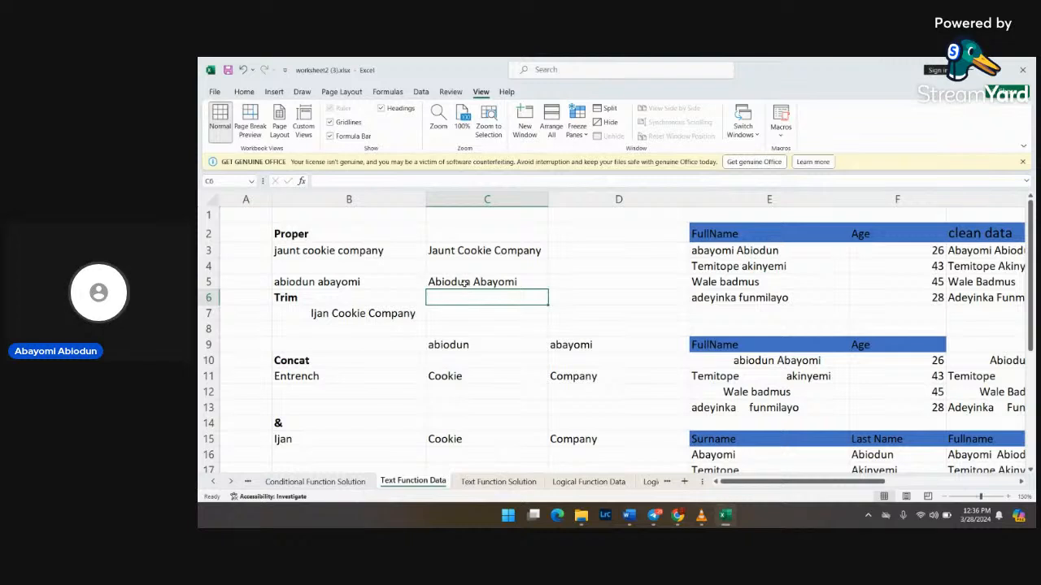
Step: Start a TRIM formula in cell C7, beside the Ijan Cookie Company text with leading spaces
click(443, 314)
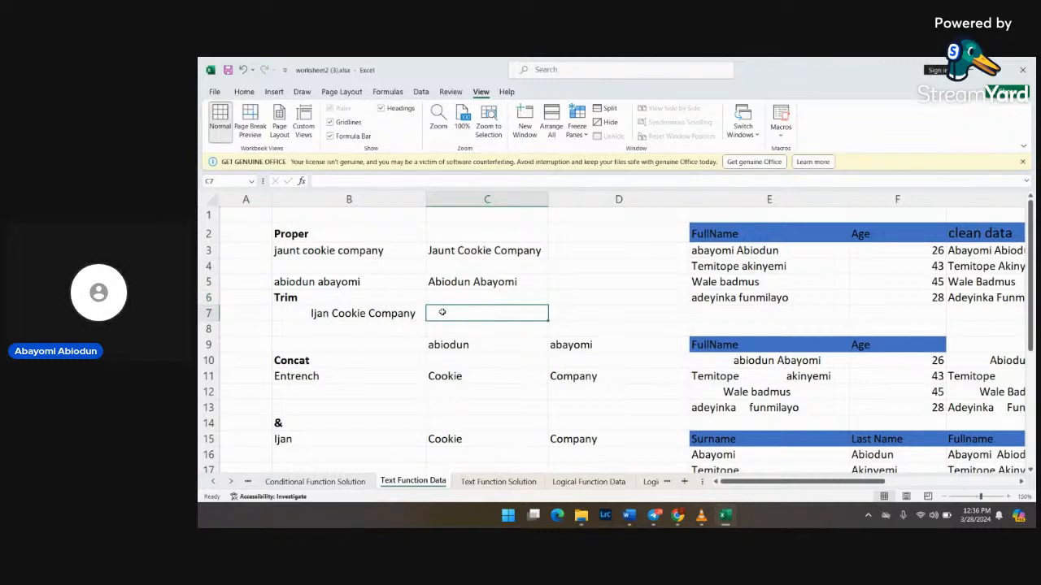
text(=)
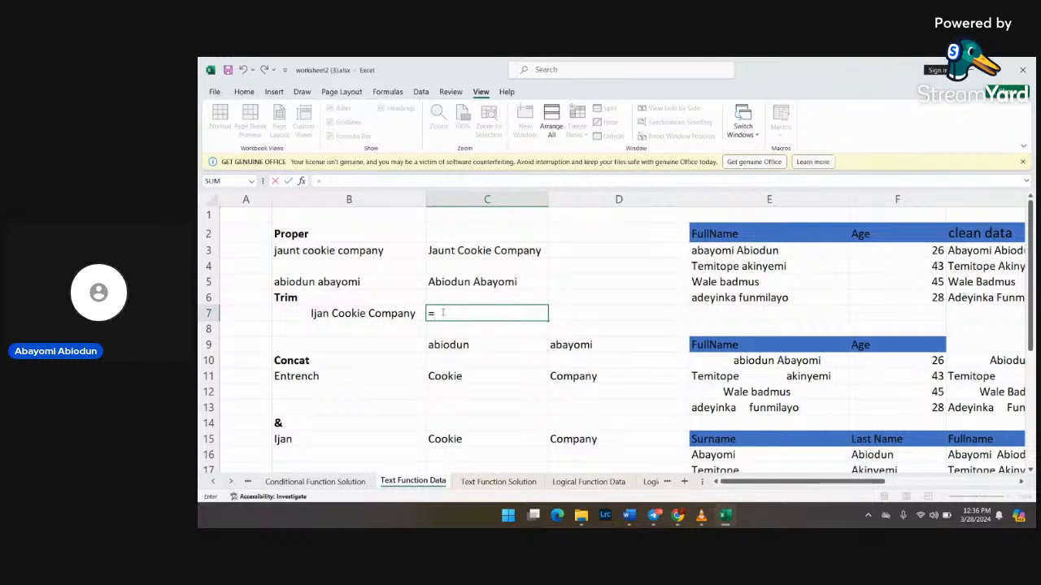
text(Tr)
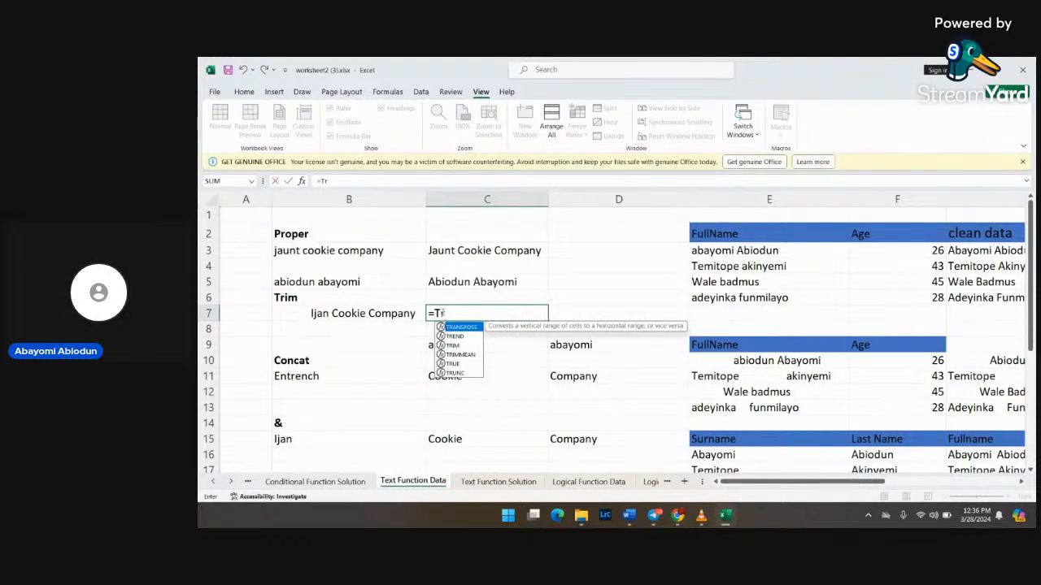
Step: Complete the formula in C7 as =TRIM(B7) to strip the extra spaces from the company name, and review it
text(im()
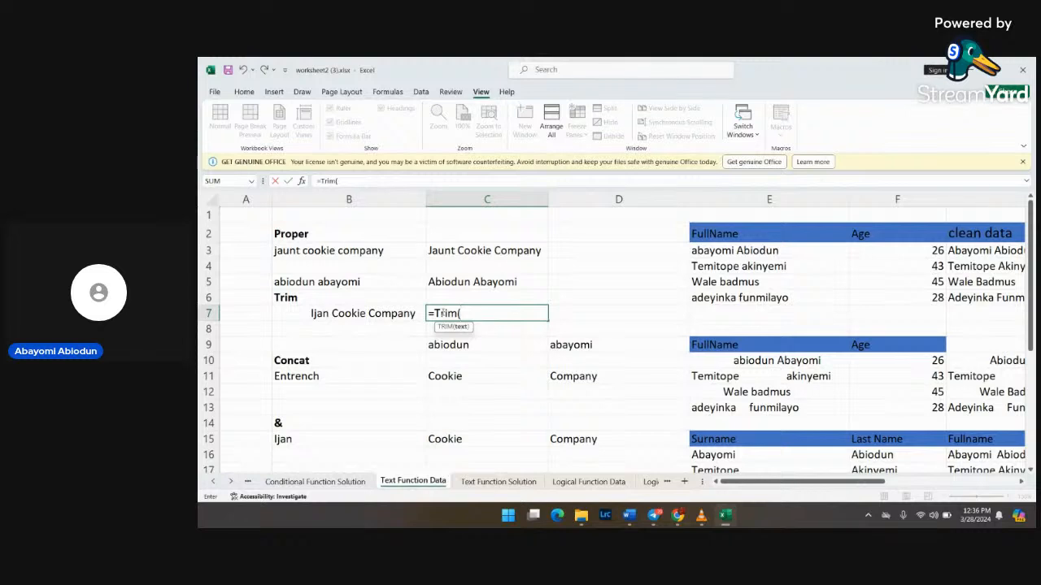
text(b7)
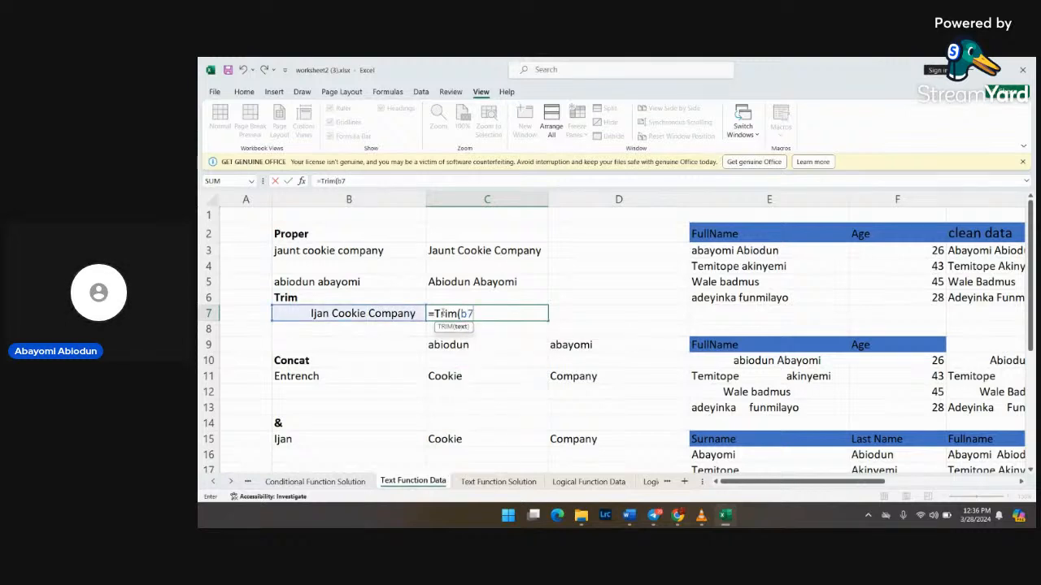
text())
key(Return)
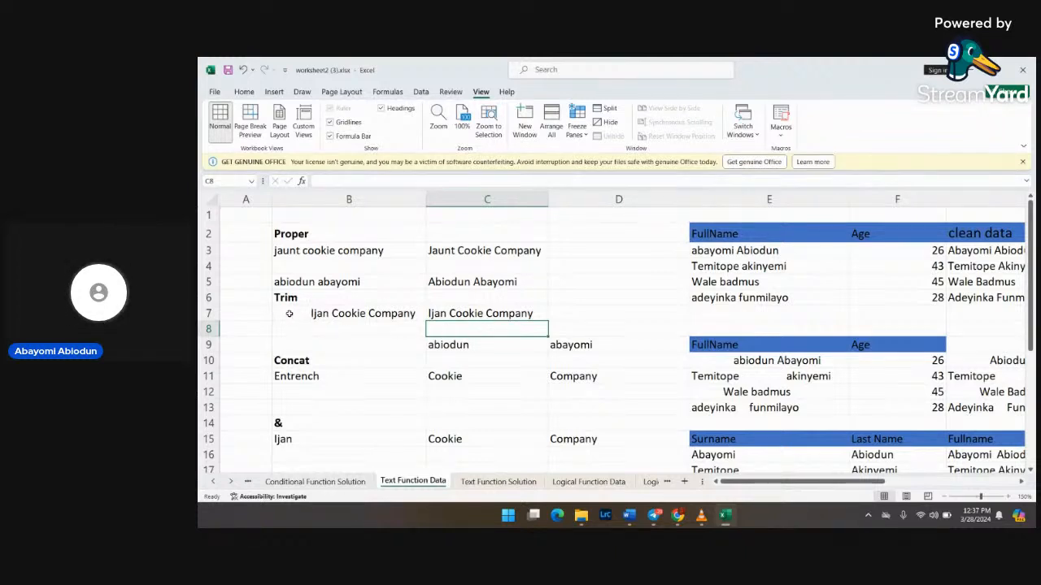
double_click(486, 314)
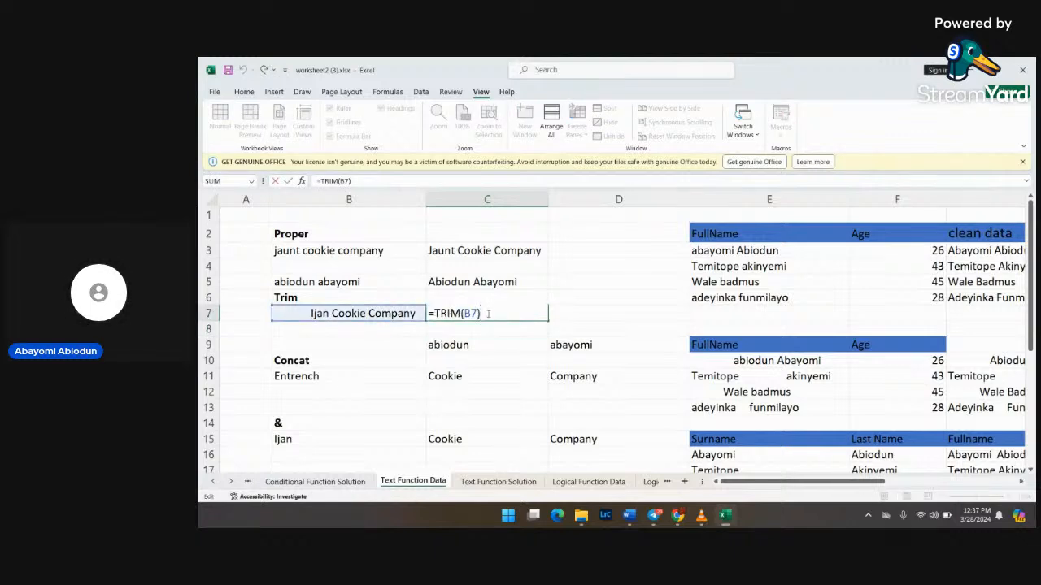
key(Return)
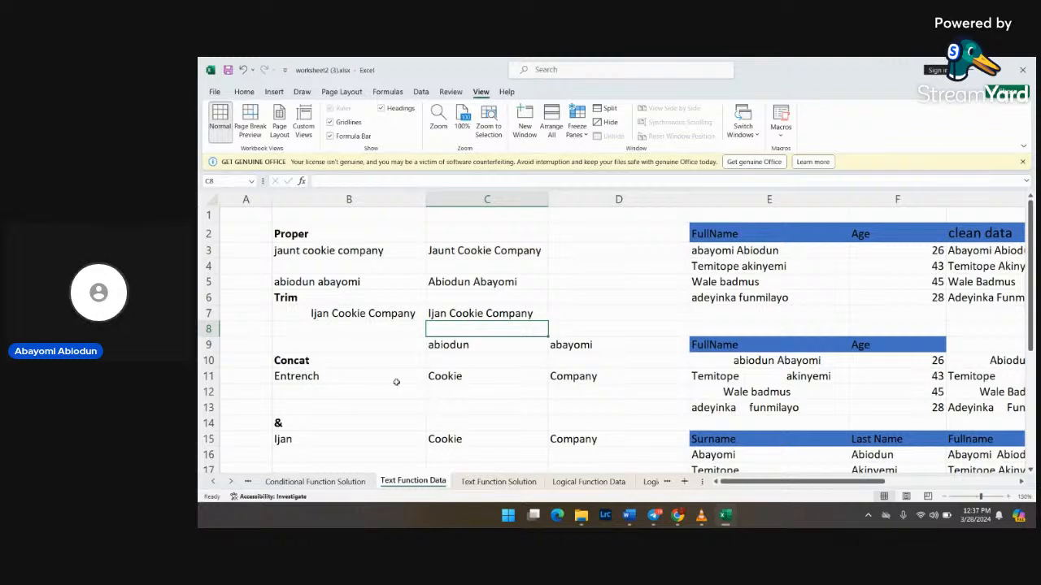
Step: Select C12 beneath the Concat example and widen column C
click(500, 365)
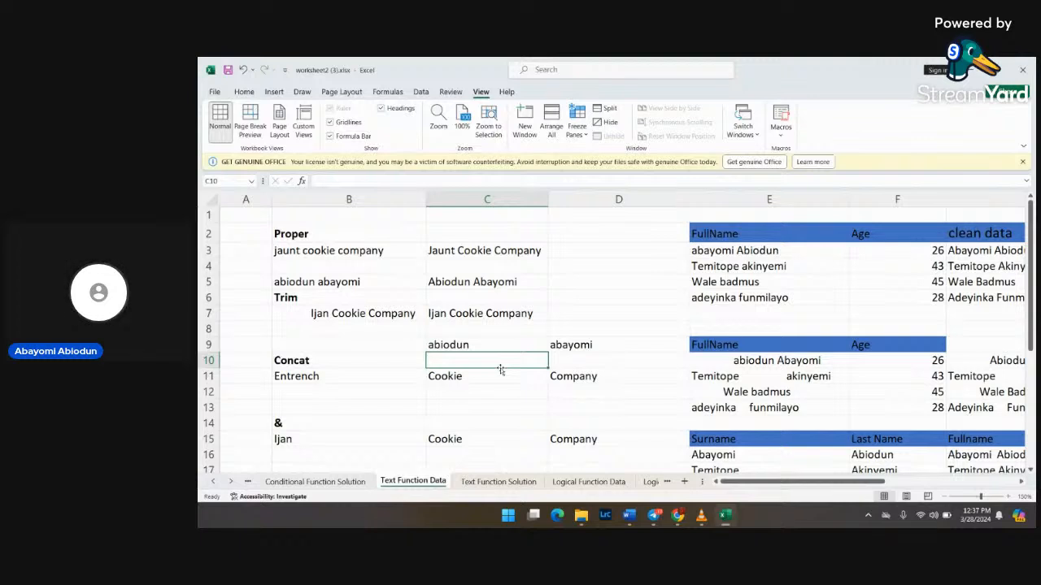
click(493, 393)
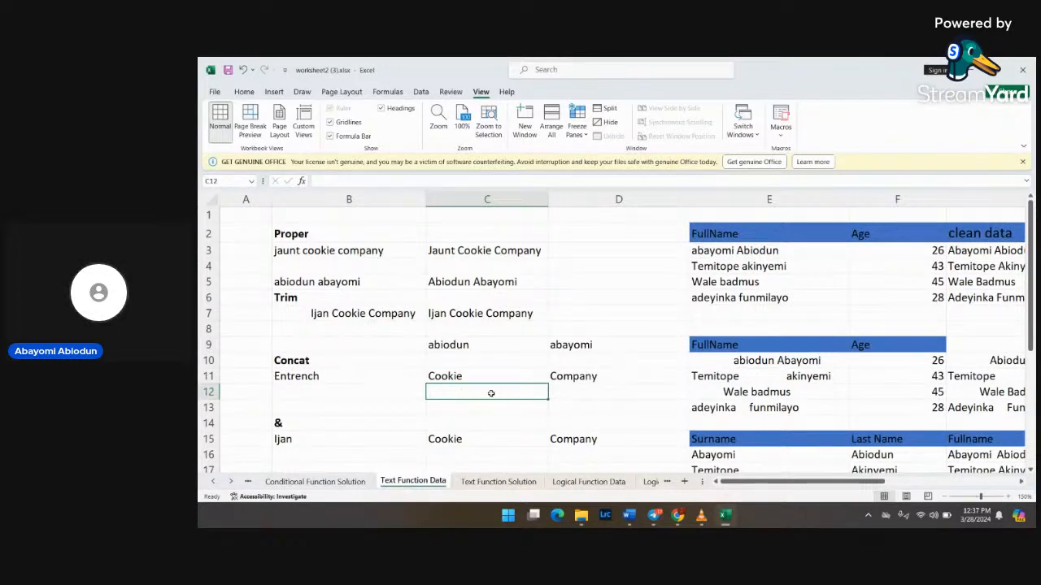
drag(548, 204, 587, 204)
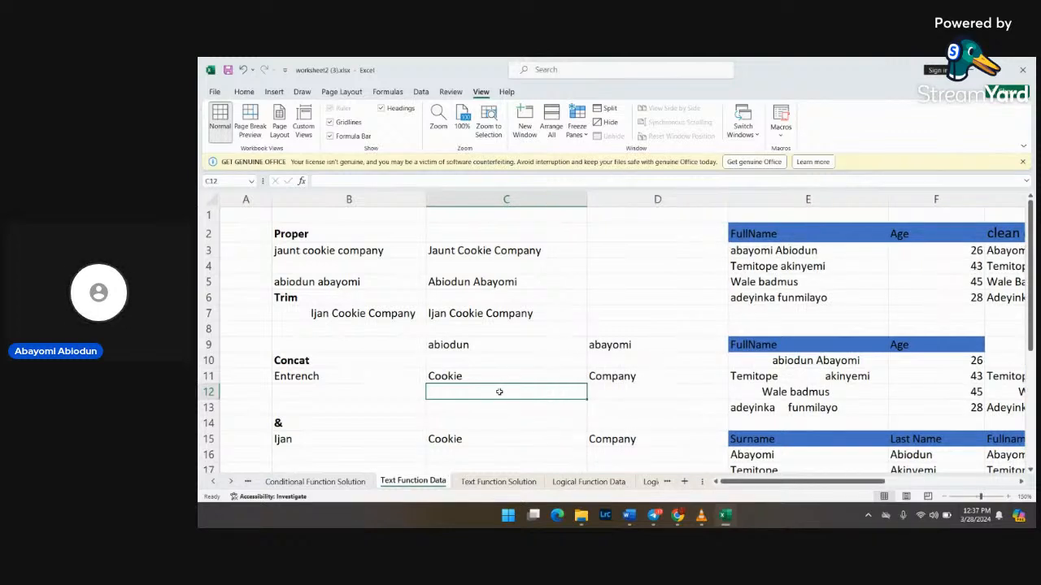
Step: Enter =CONCAT(B11,C11,D11) in C12 to join the three words in row 11
text(=)
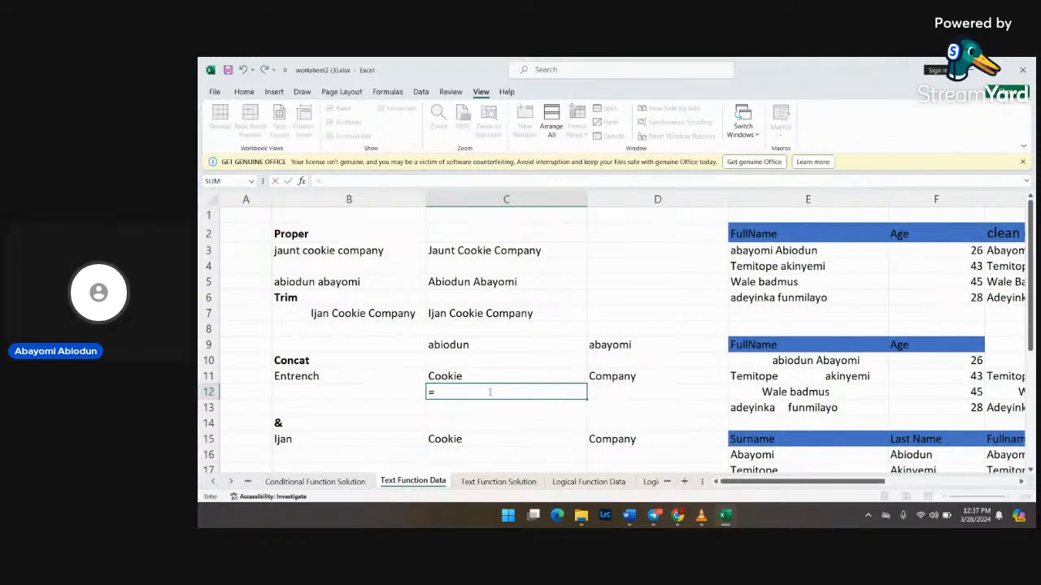
text(con)
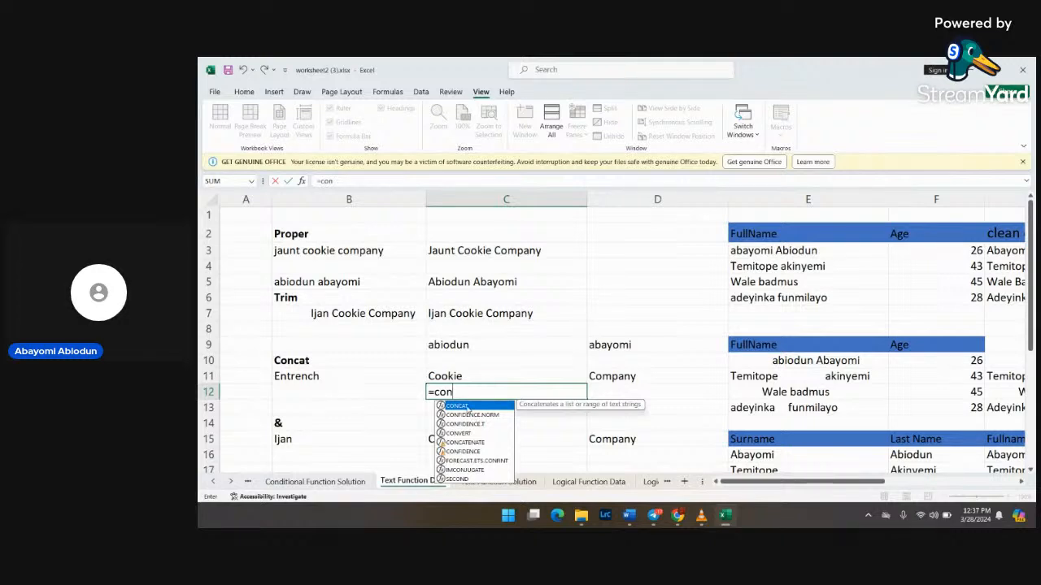
text(cat)
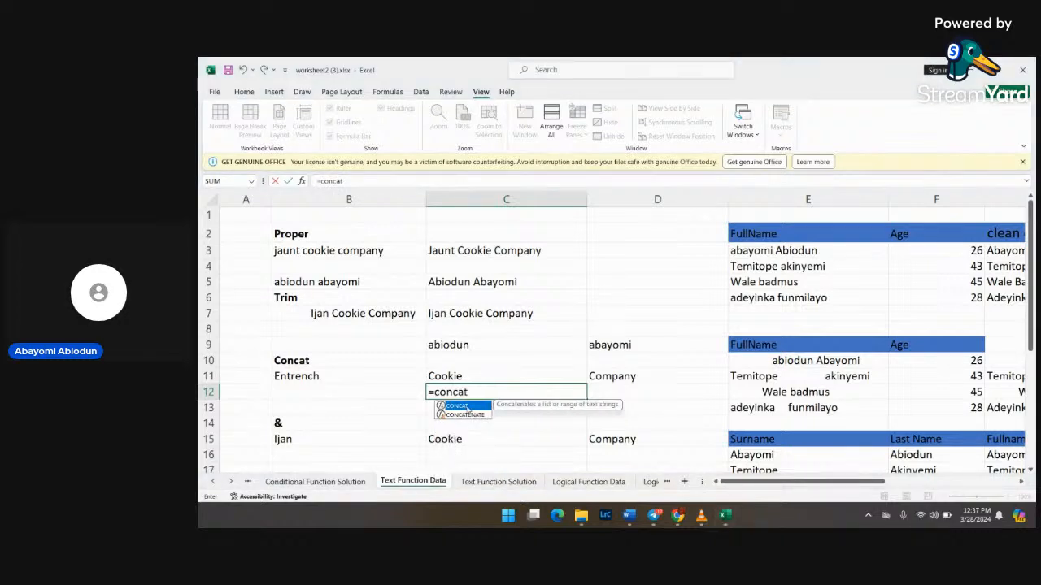
text(()
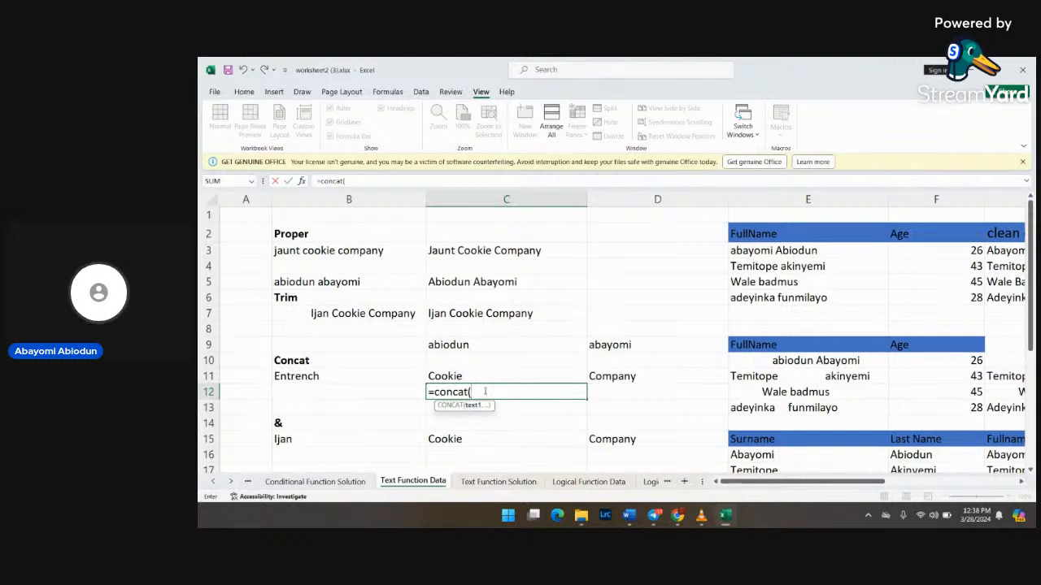
text(b)
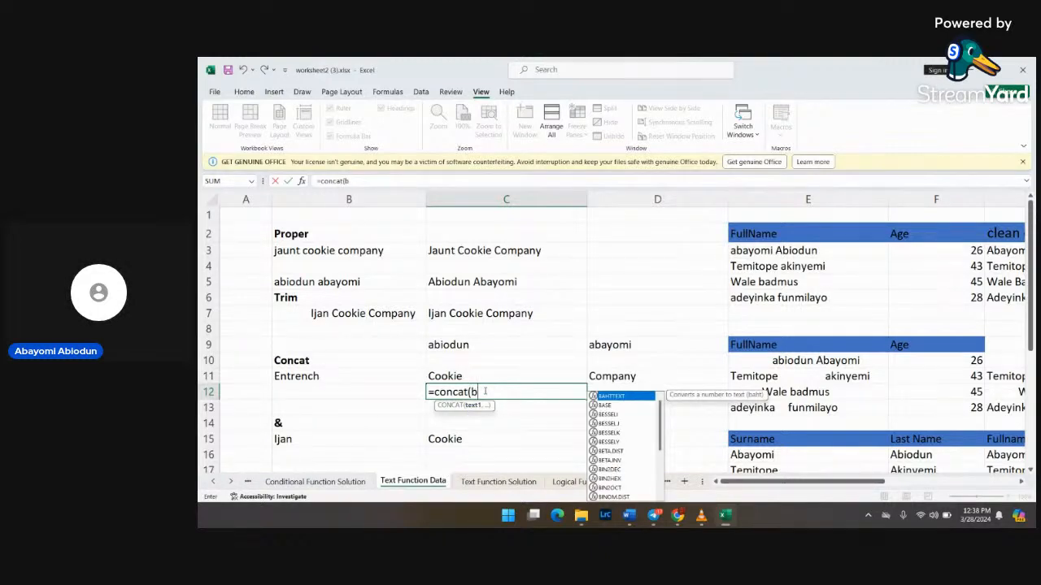
text(11,)
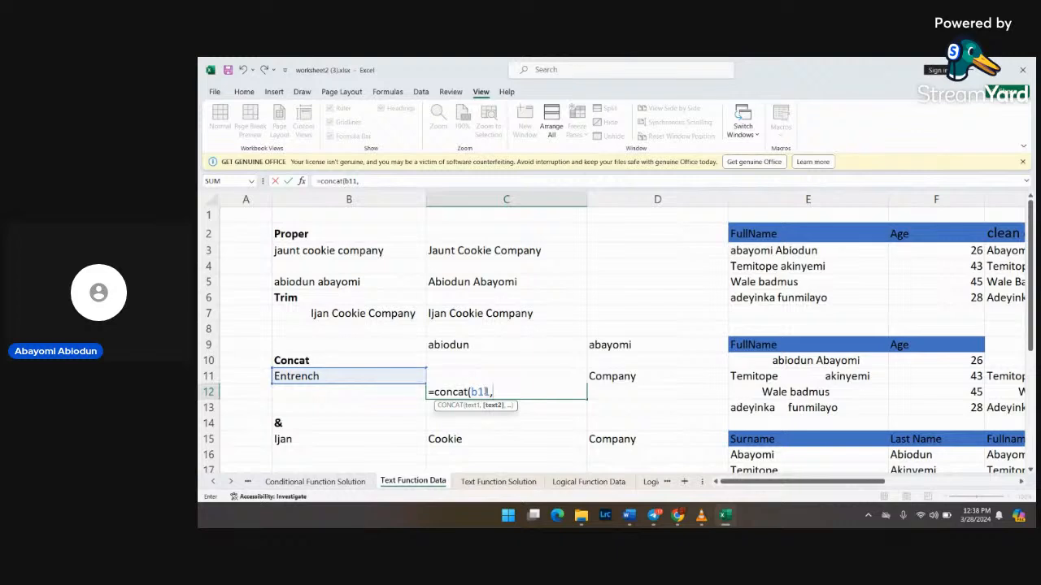
text(b)
key(BackSpace)
text(c11)
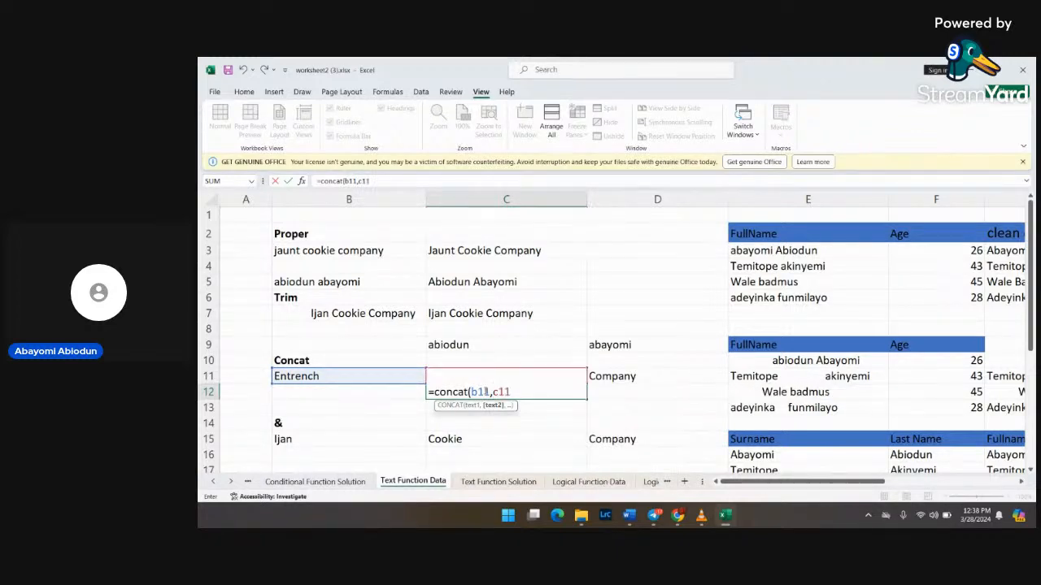
text(,d11)
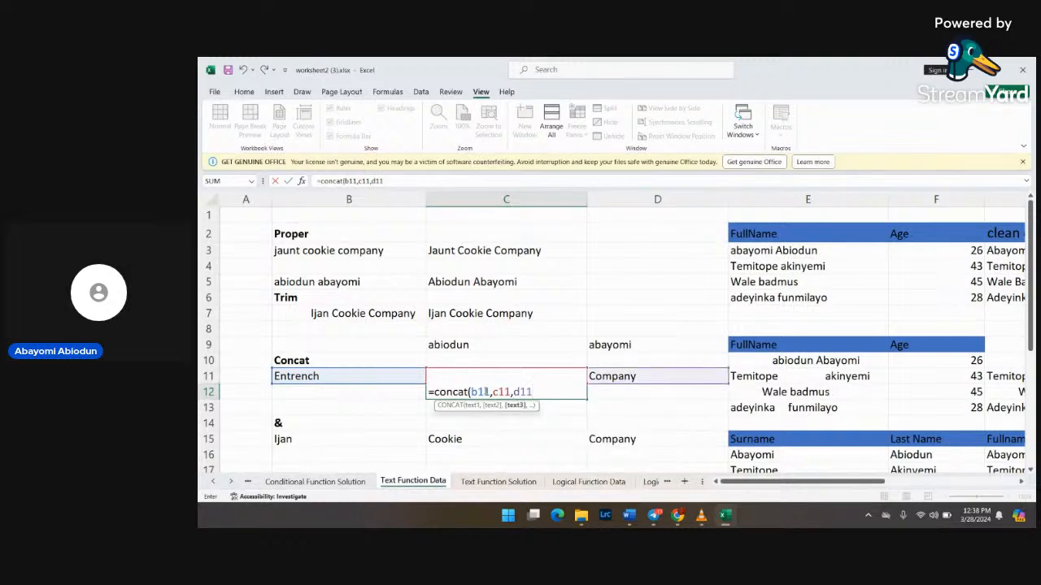
text())
key(Return)
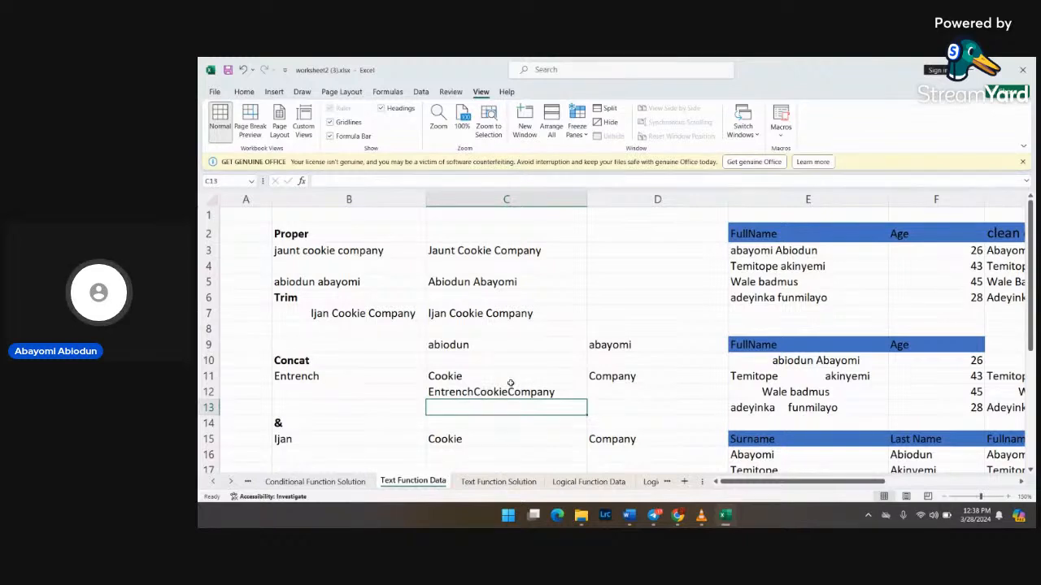
Step: Try to space out the joined words by adding a blank after B11 and after C11 in C12's CONCAT formula
click(562, 396)
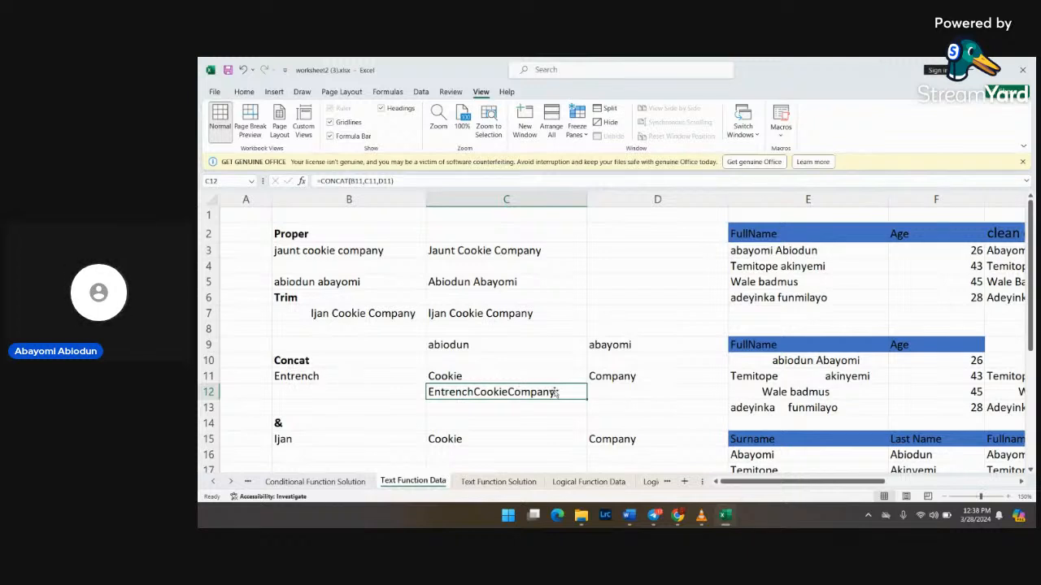
double_click(510, 392)
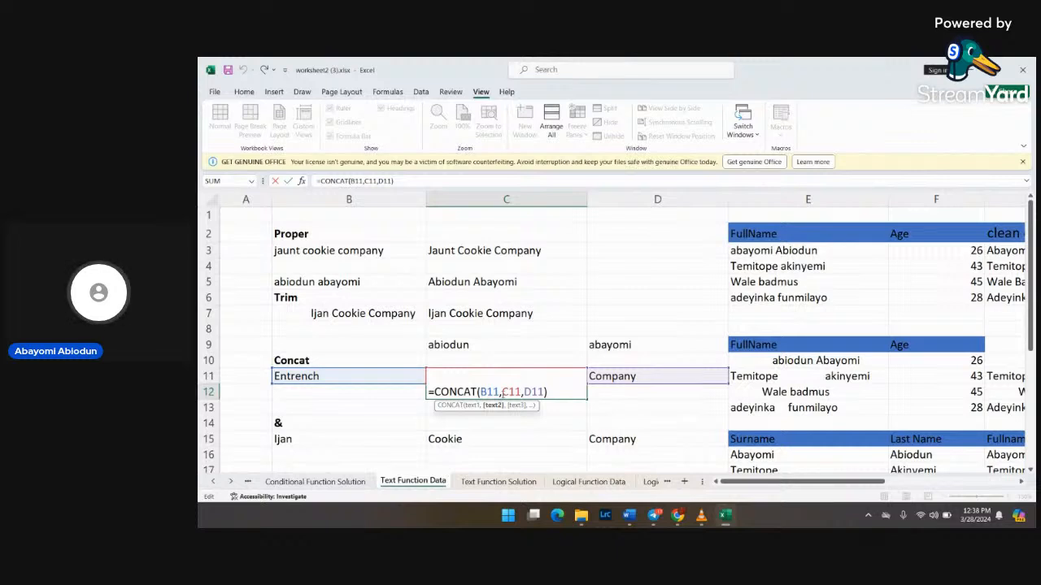
click(500, 392)
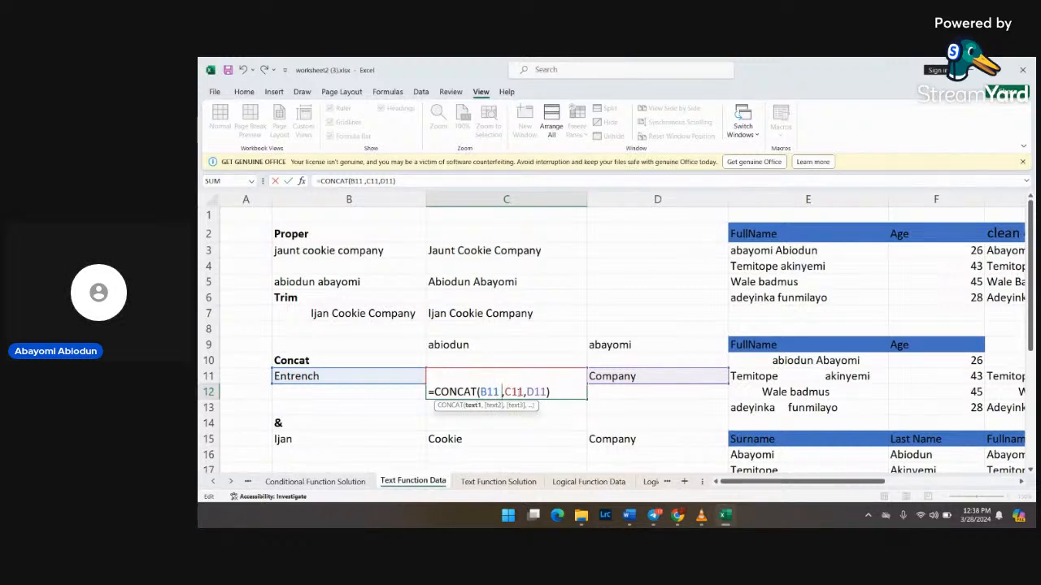
click(524, 392)
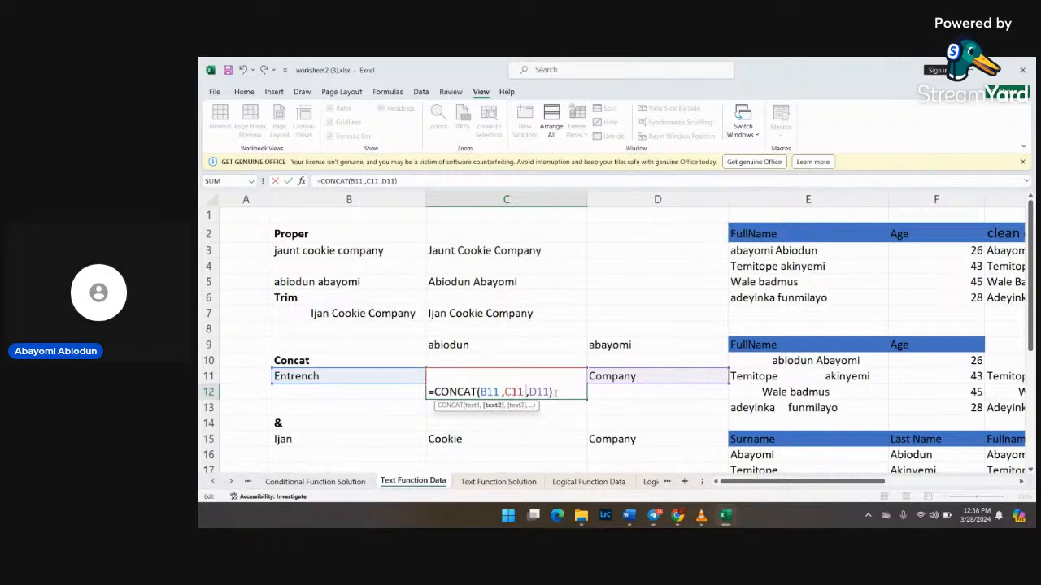
key(Return)
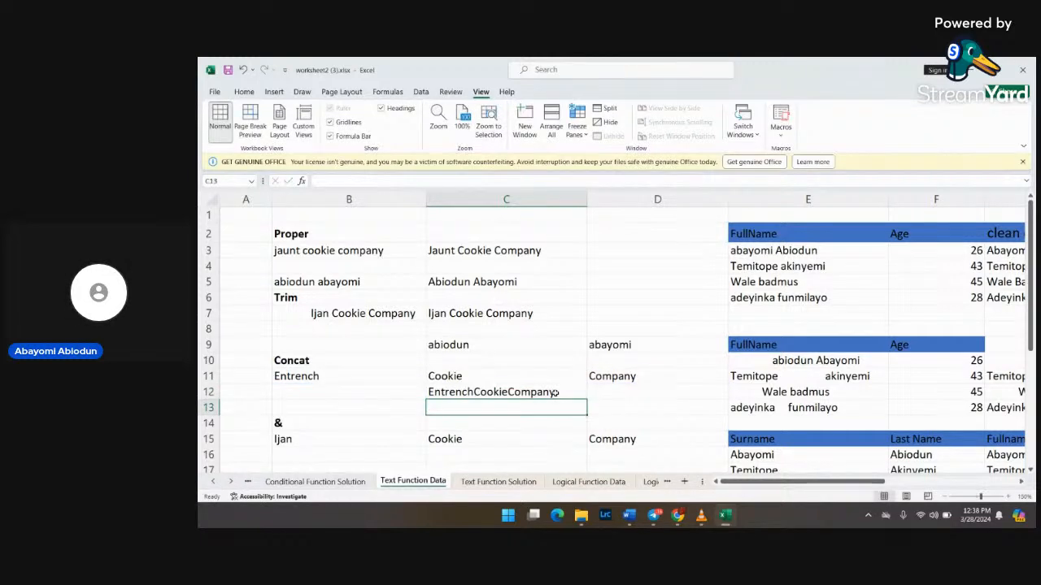
Step: Try to add a single-quoted space, ' ', as a separate argument between B11 and C11 in C12's CONCAT formula
double_click(521, 392)
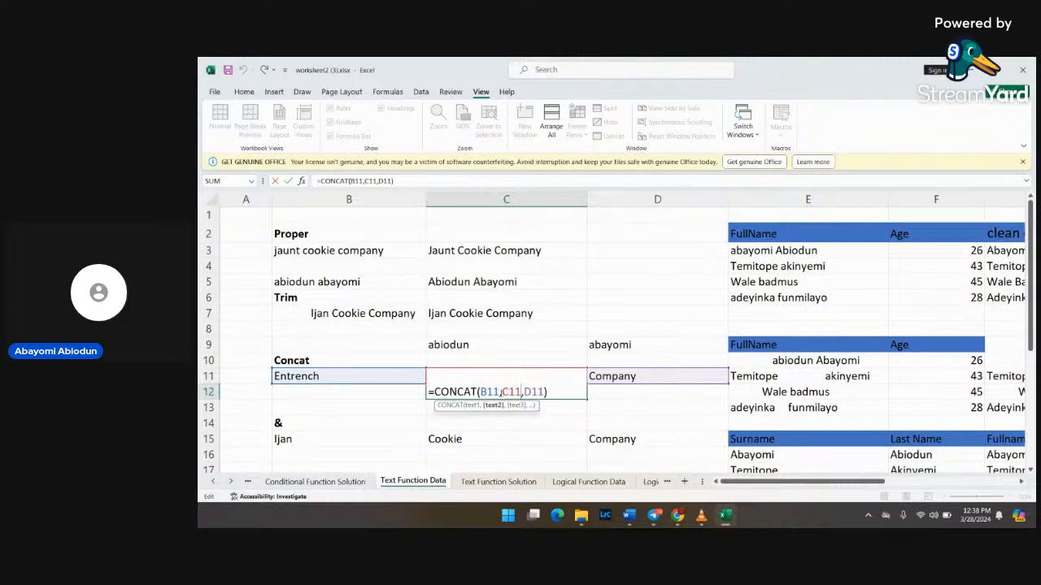
click(499, 391)
text(")
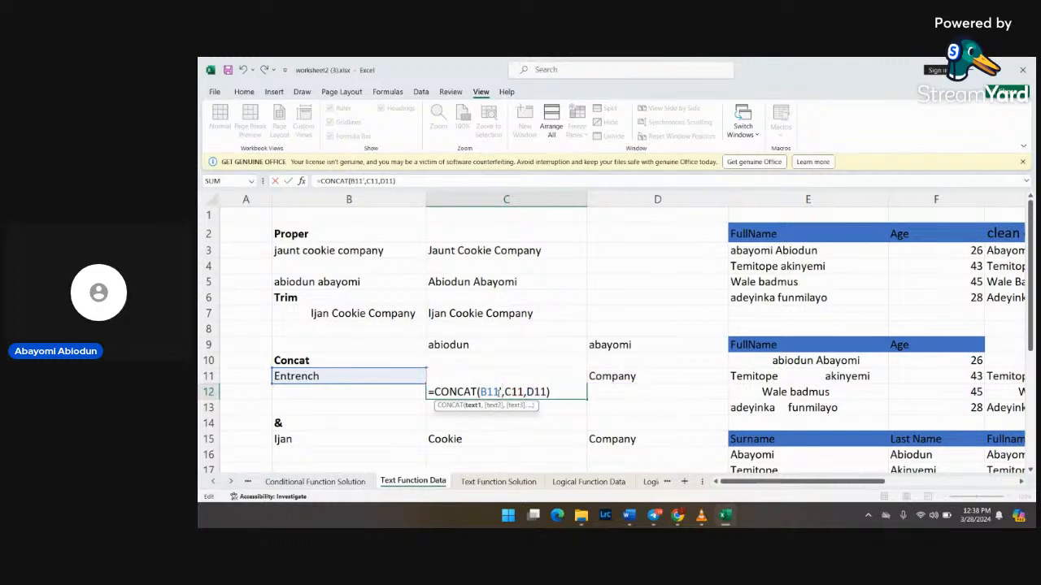
key(BackSpace)
key(Right)
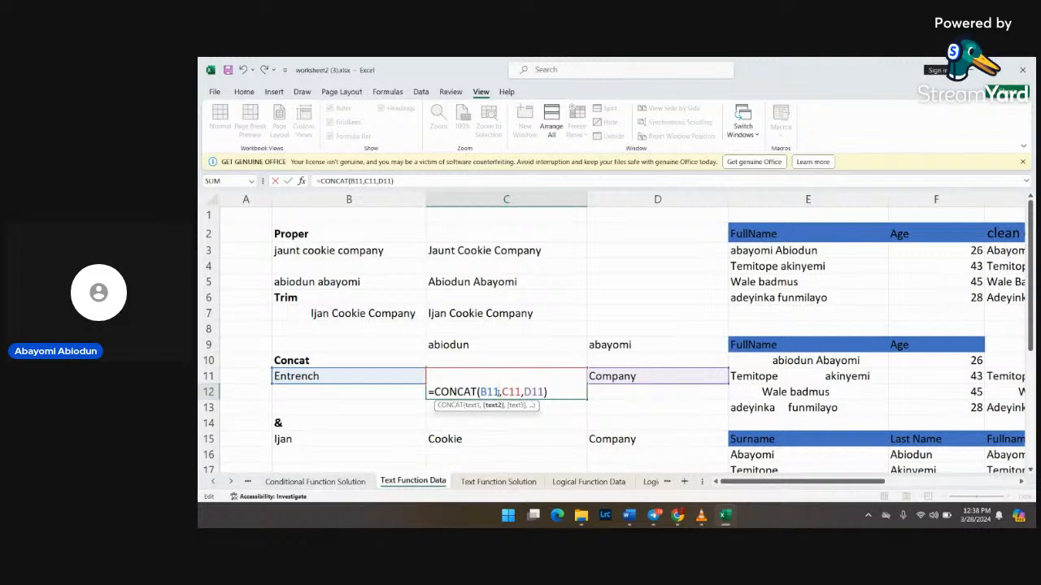
text(")
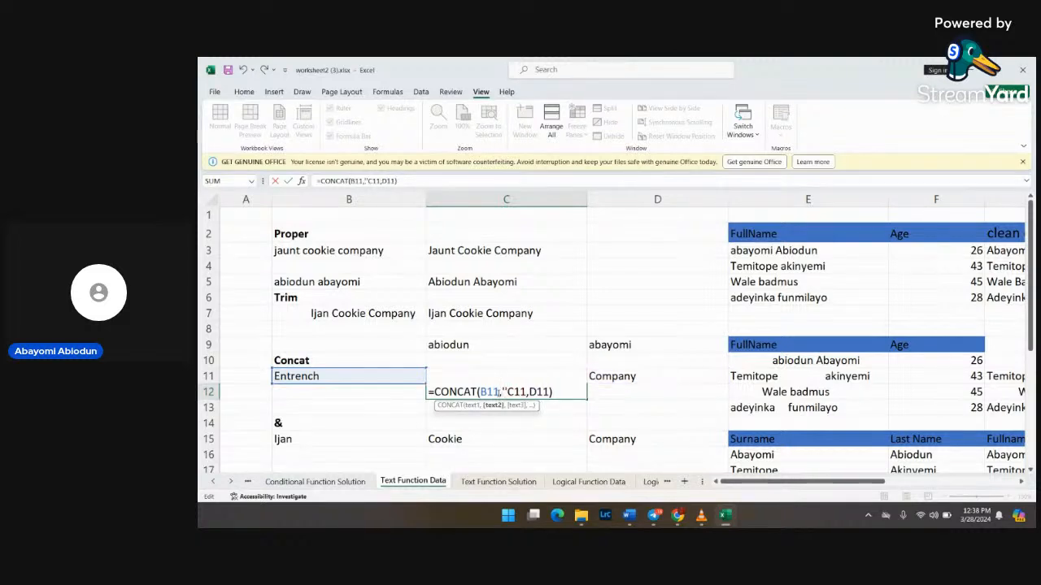
key(BackSpace)
text(")
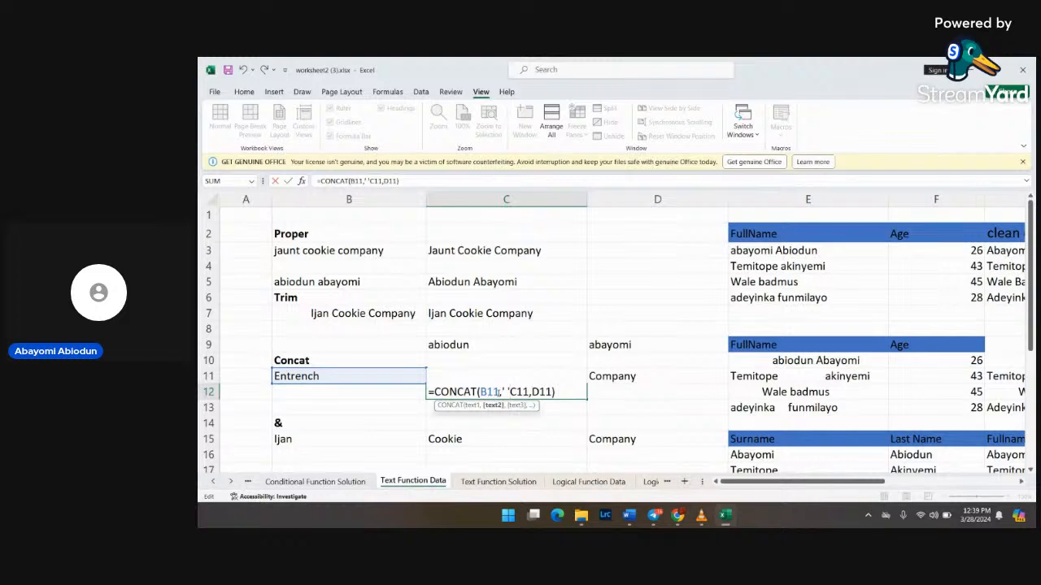
text(,)
key(BackSpace)
text(,)
Step: Try to add another ' ' argument between C11 and D11, and submit the formula as =CONCAT(B11,' ',C11,' ',D11)
click(536, 392)
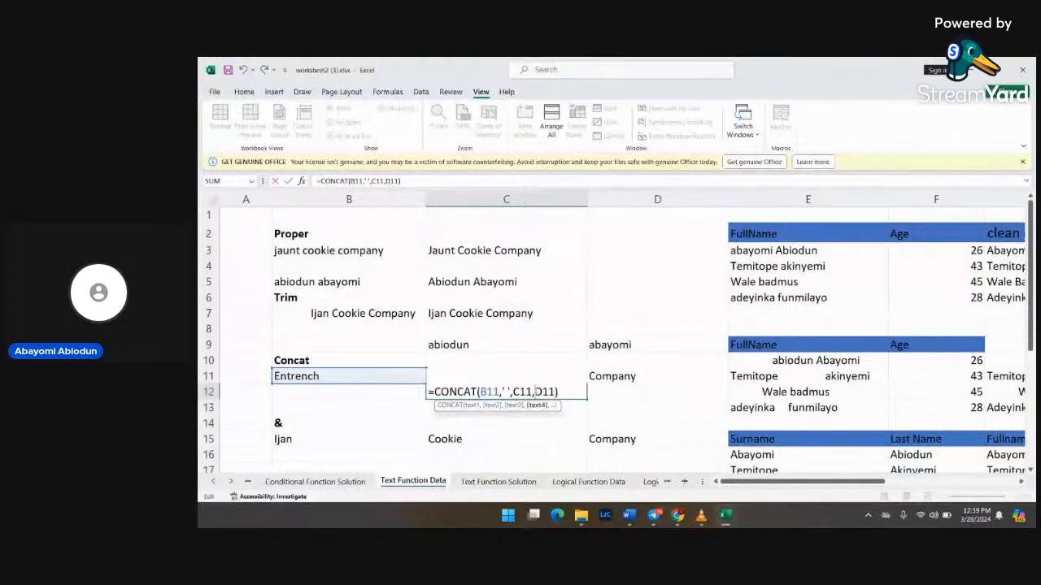
text(")
key(Left)
key(Right)
text(,)
key(Return)
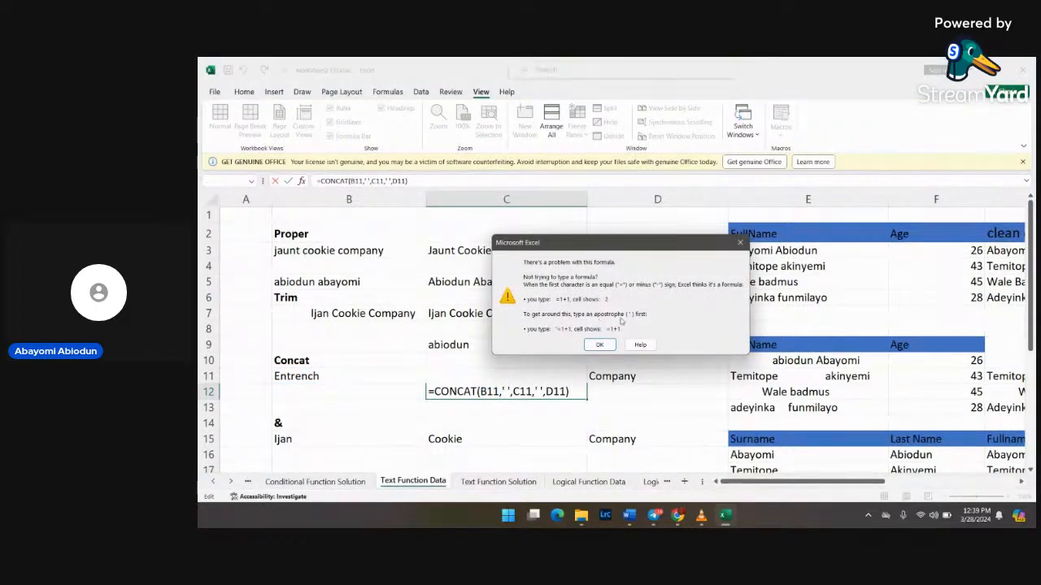
click(600, 346)
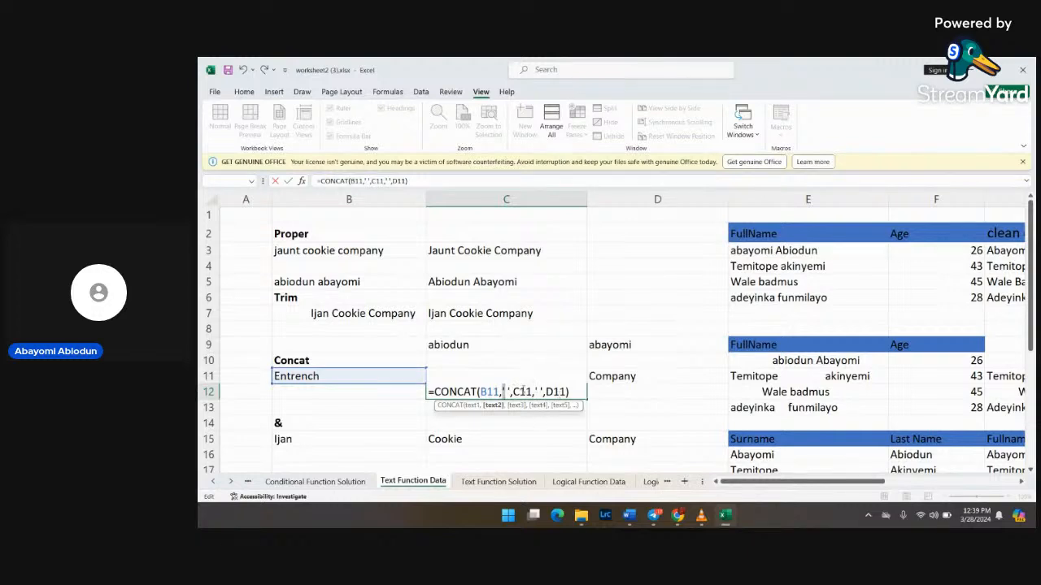
Step: Remove the ' ' argument between C11 and D11, along with the closing parenthesis, from C12's CONCAT formula
click(569, 392)
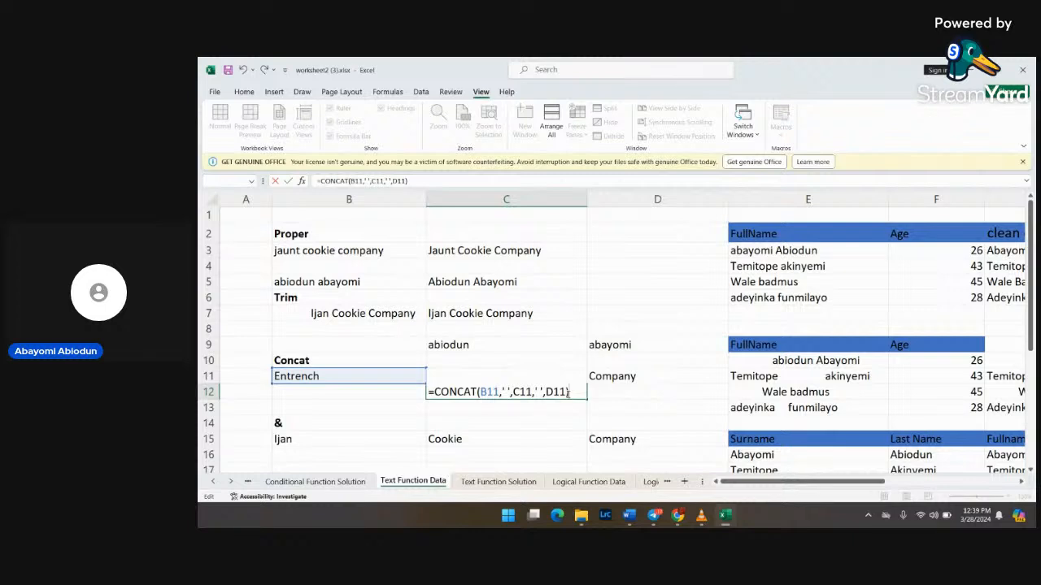
key(BackSpace)
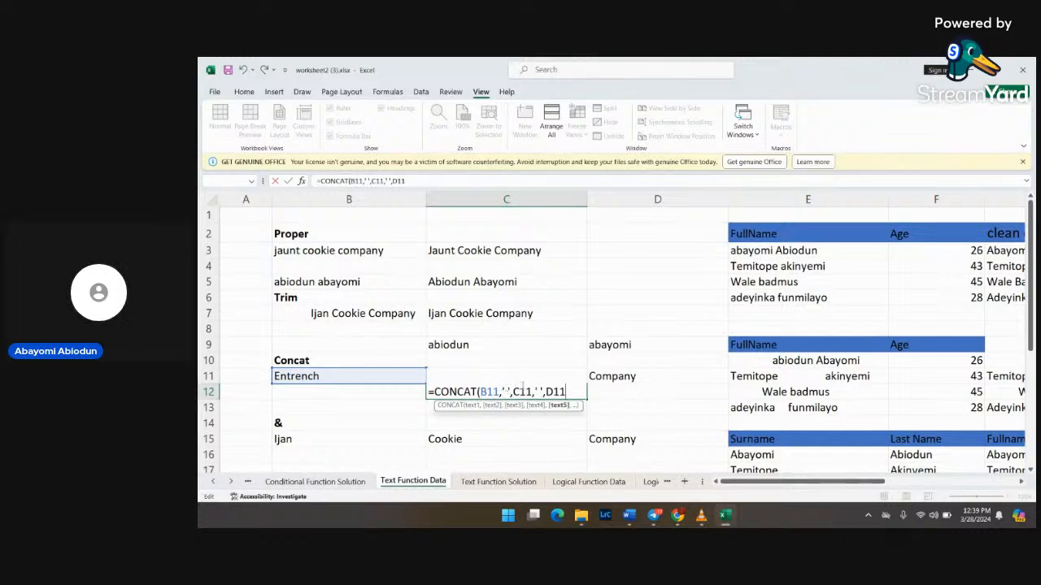
click(543, 392)
key(BackSpace)
key(BackSpace)
key(BackSpace)
key(BackSpace)
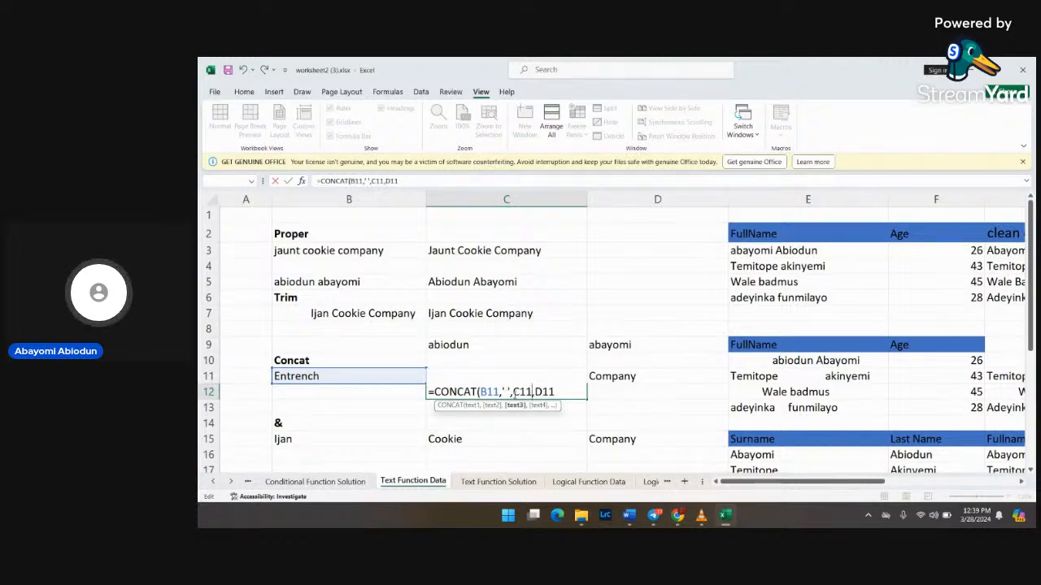
Step: Remove the ' ' argument between B11 and C11 and enter C12's formula as =CONCAT(B11,C11,D11)
click(513, 392)
key(BackSpace)
key(BackSpace)
key(BackSpace)
key(BackSpace)
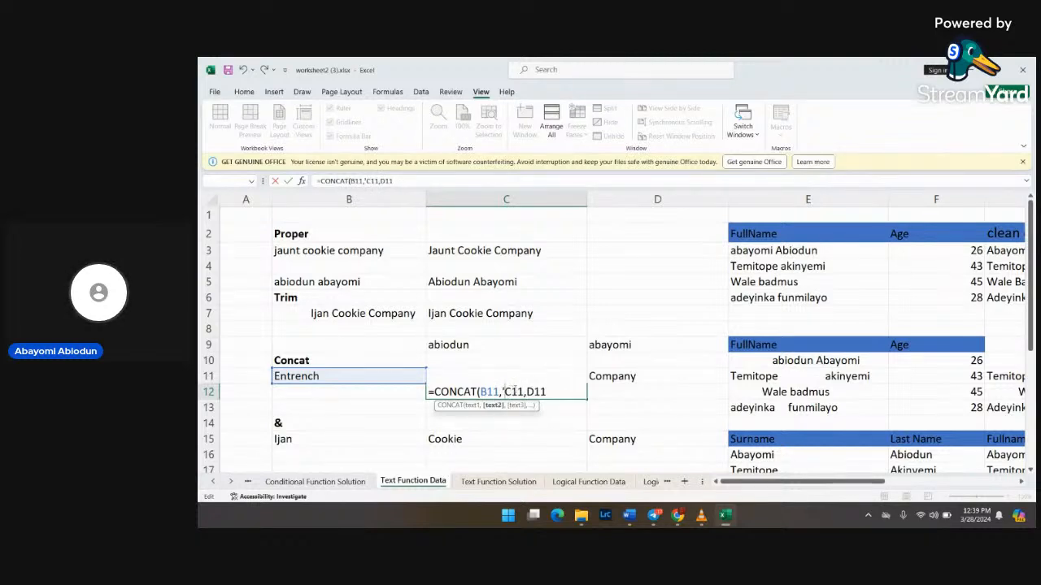
click(548, 391)
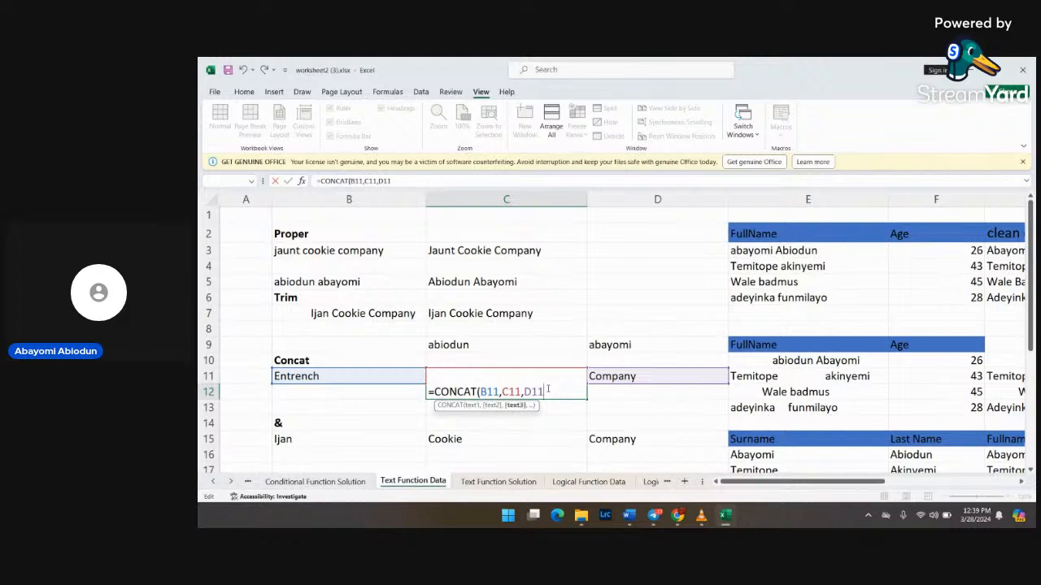
text())
key(Return)
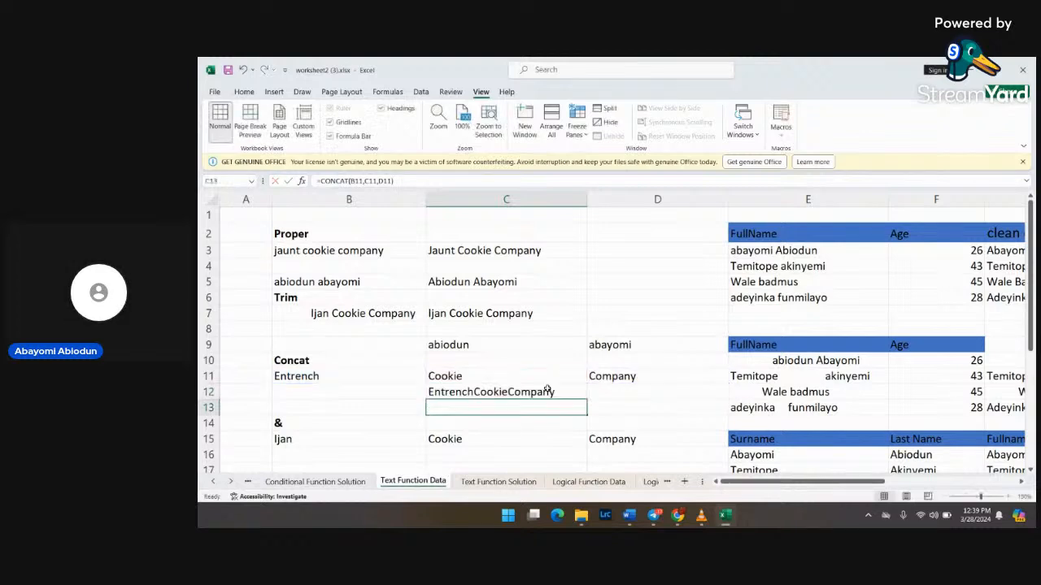
Step: Select cell C16, just below the words of the & example
scroll(520, 406, down, 1)
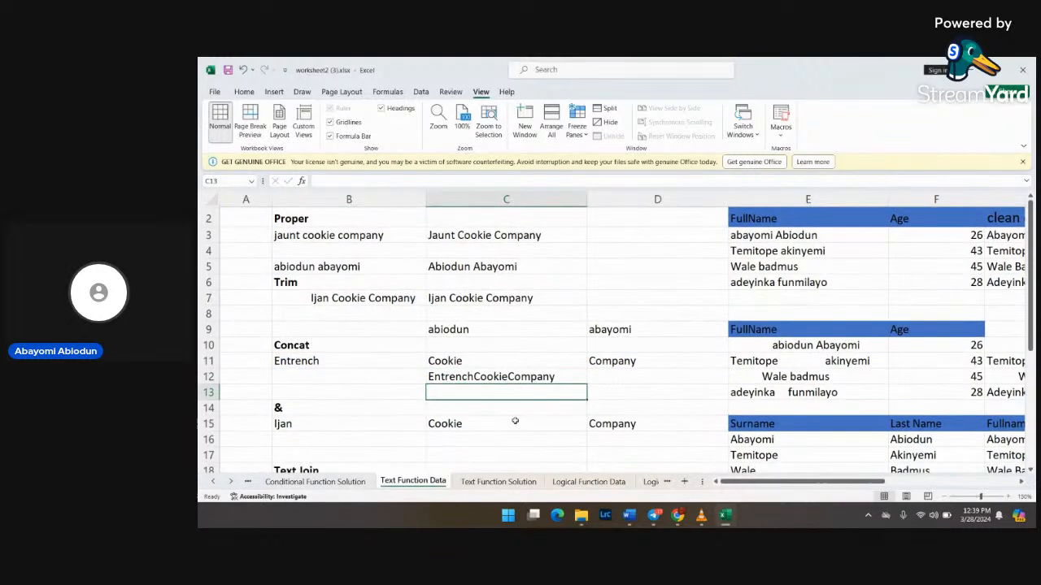
scroll(529, 402, down, 2)
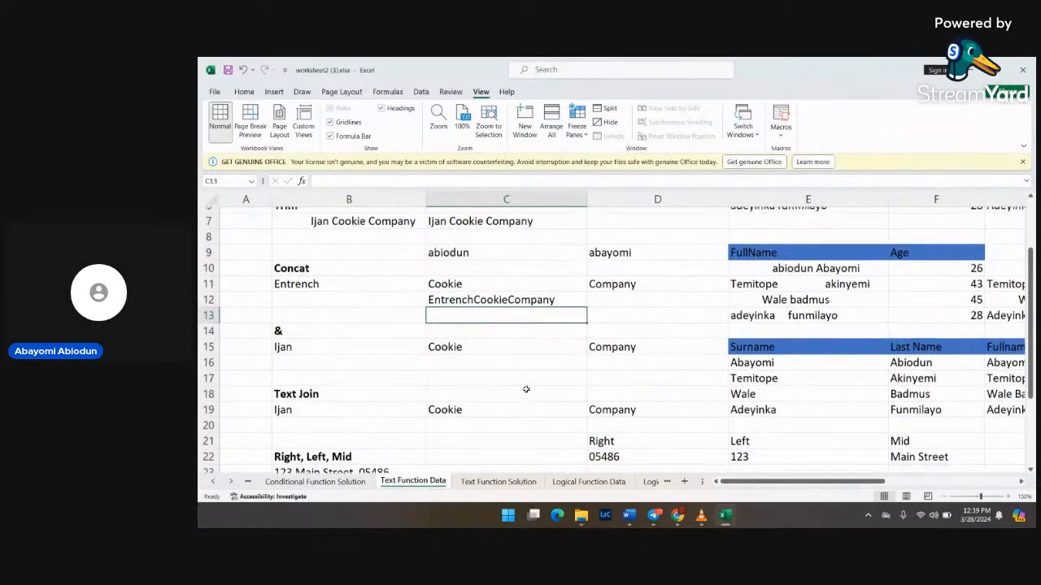
scroll(527, 391, up, 1)
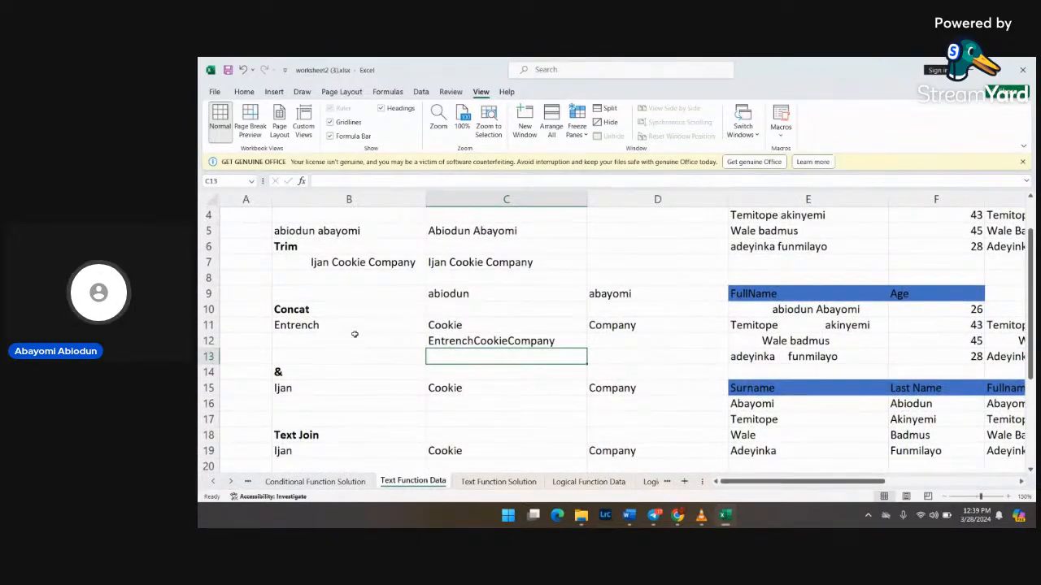
click(447, 405)
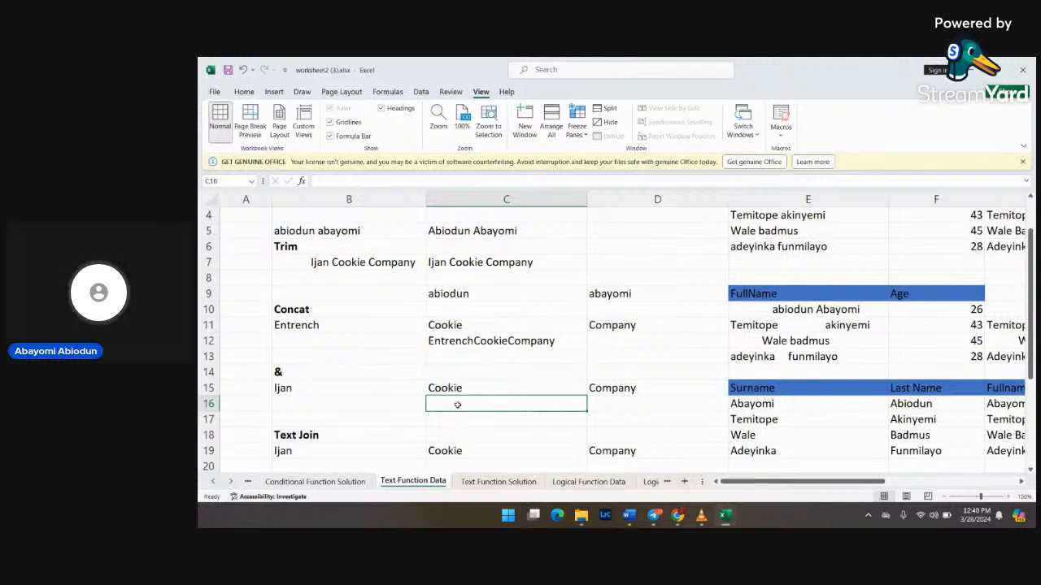
text(=)
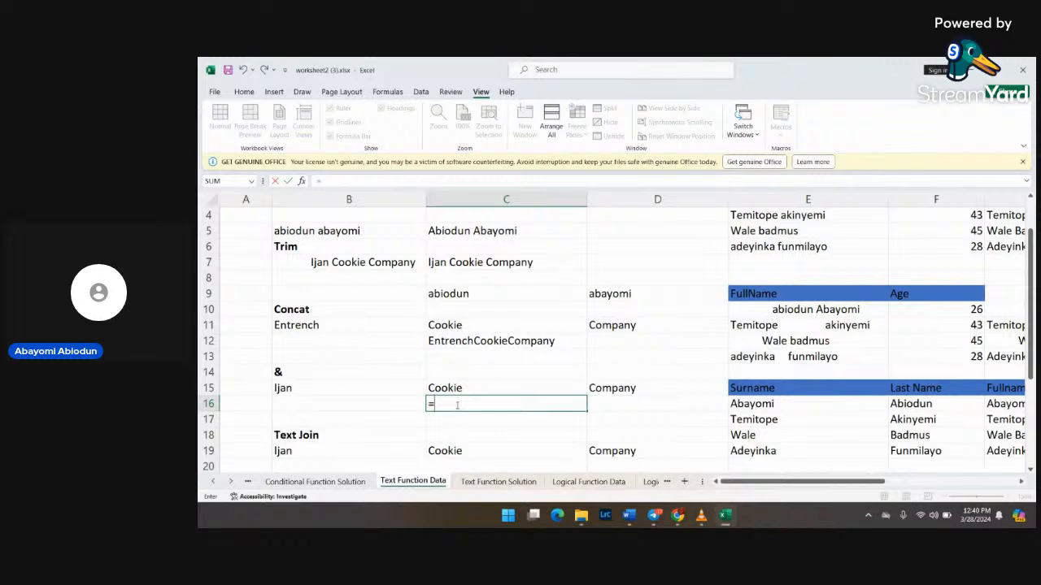
text(&)
key(BackSpace)
key(BackSpace)
text(+)
key(BackSpace)
Step: Begin a joining formula in C16 with =B15&
text(=B)
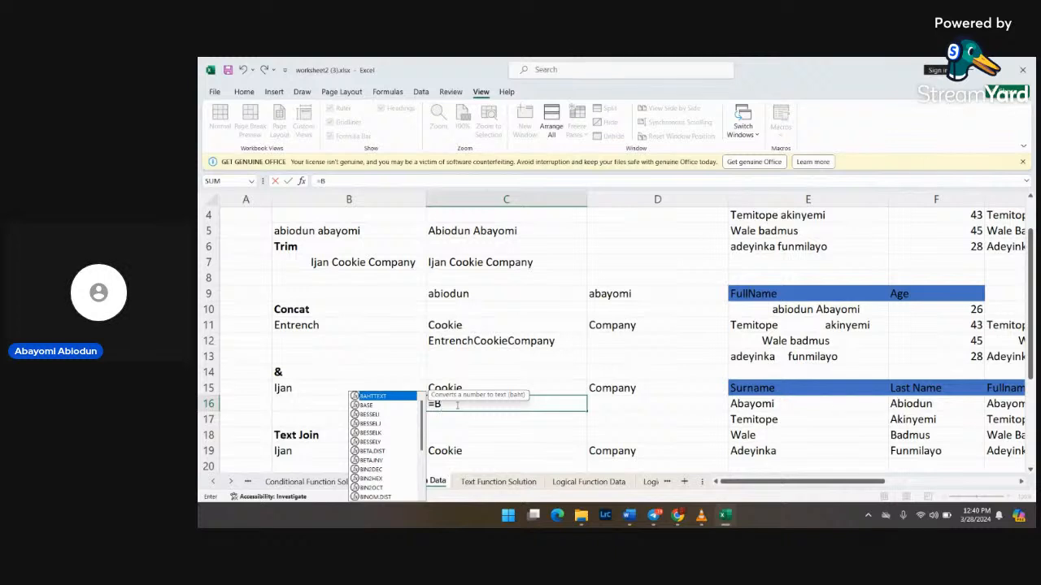
text(1)
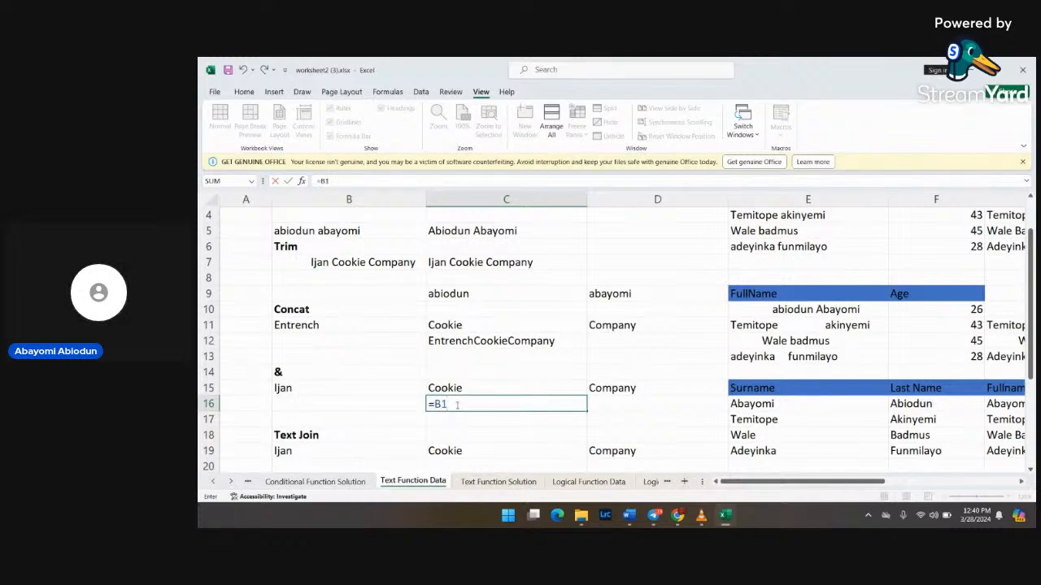
text(5)
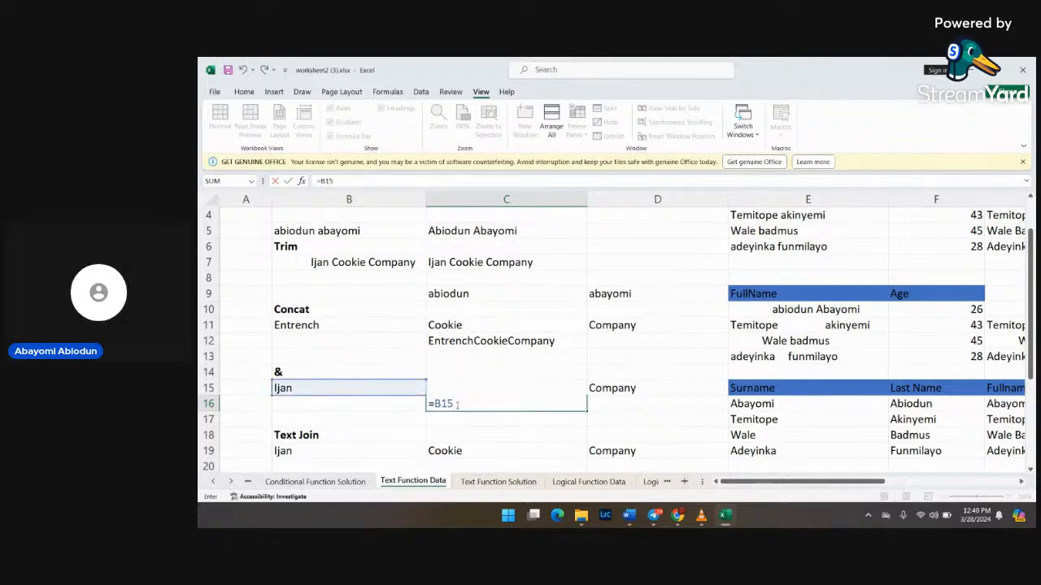
text(,)
text(&)
click(456, 404)
Step: Examine the Text Join and Right, Left, Mid examples and the Surname, Last Name and Fullname table
scroll(520, 410, down, 1)
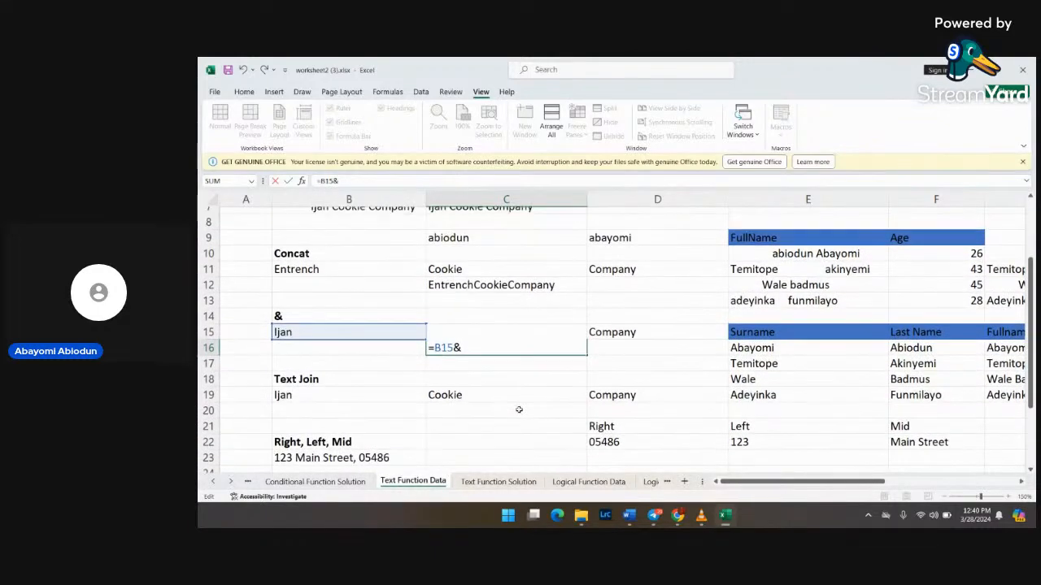
scroll(519, 410, up, 1)
scroll(519, 409, down, 1)
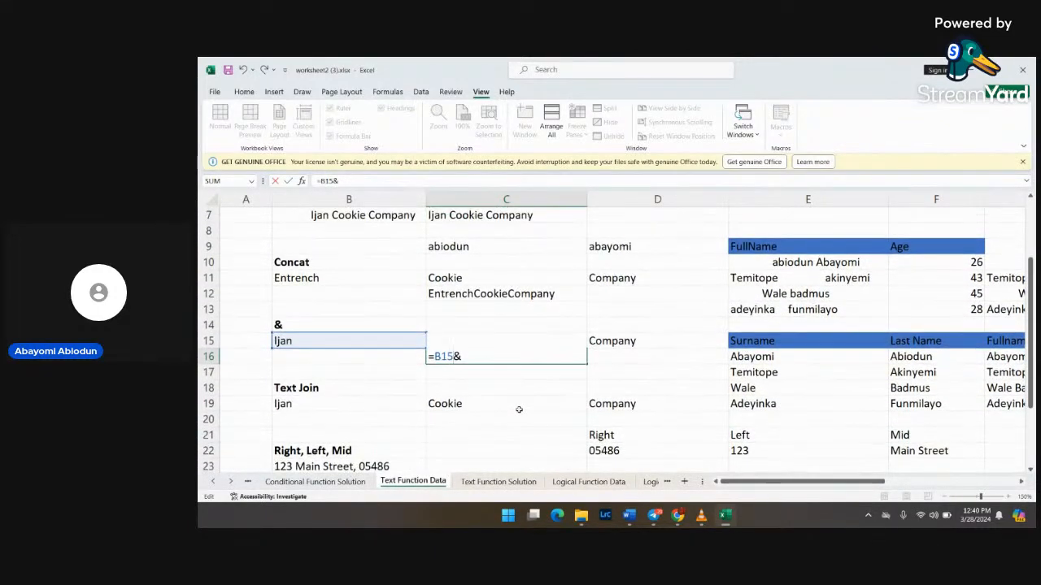
scroll(518, 410, up, 1)
scroll(519, 409, right, 1)
scroll(519, 410, down, 1)
scroll(519, 410, right, 3)
scroll(519, 409, right, 8)
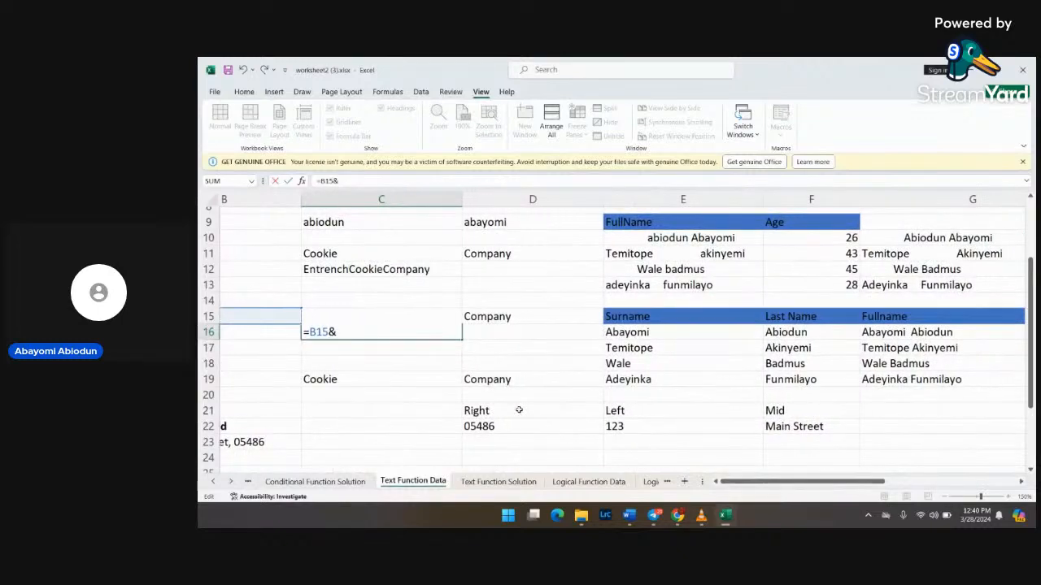
scroll(519, 410, right, 8)
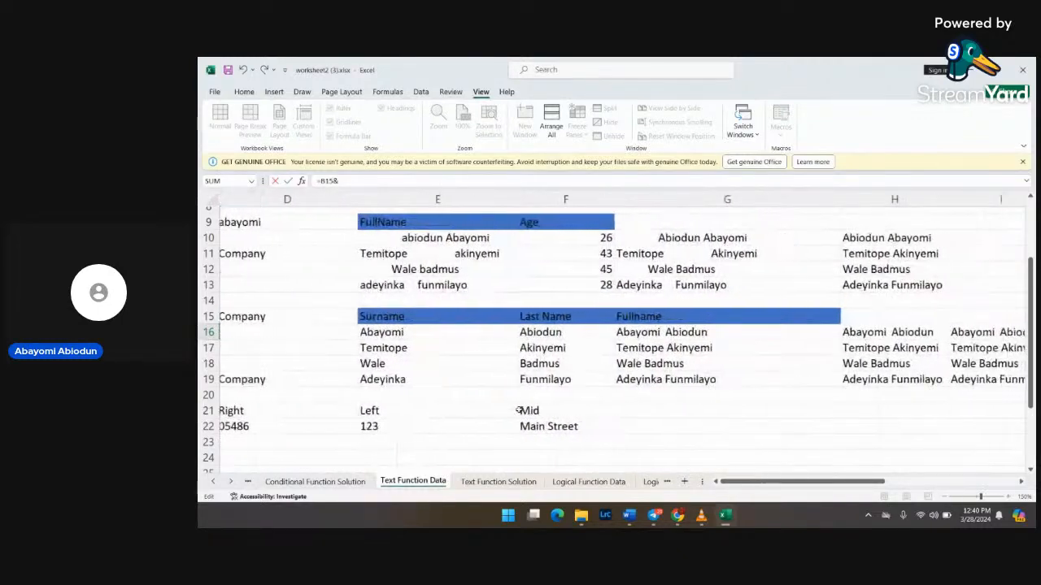
scroll(519, 409, left, 16)
scroll(519, 410, up, 1)
scroll(519, 410, left, 7)
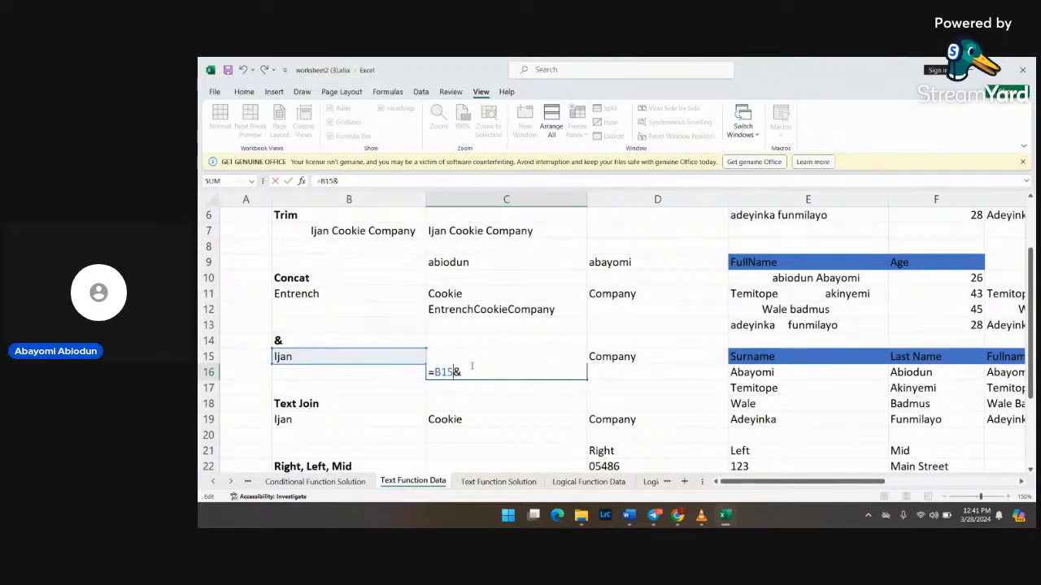
Step: Try to add a single-quoted space between the first two words by extending C16's formula to =B15,' ',&C15
text(;)
key(BackSpace)
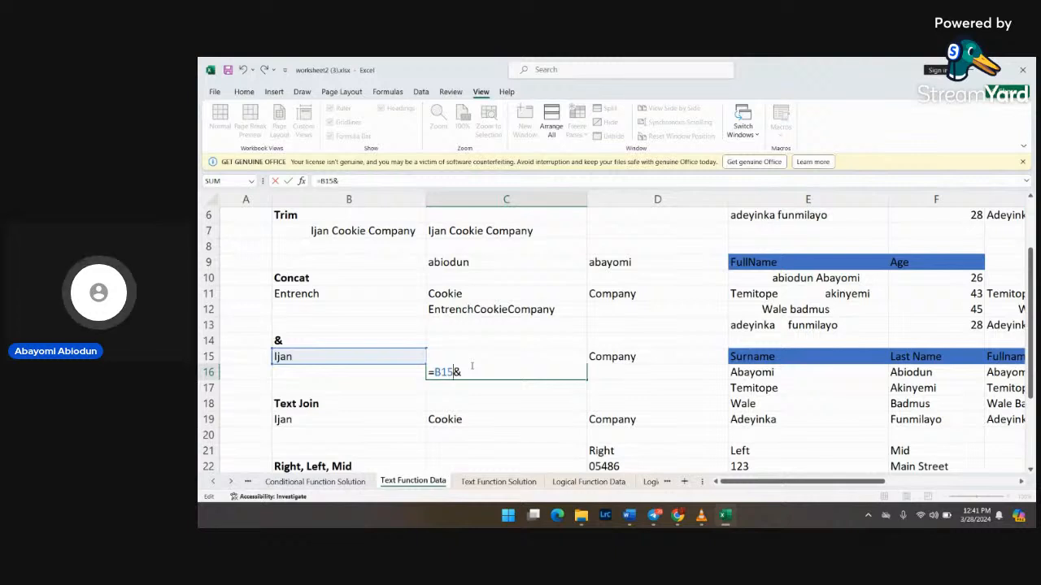
text(," ")
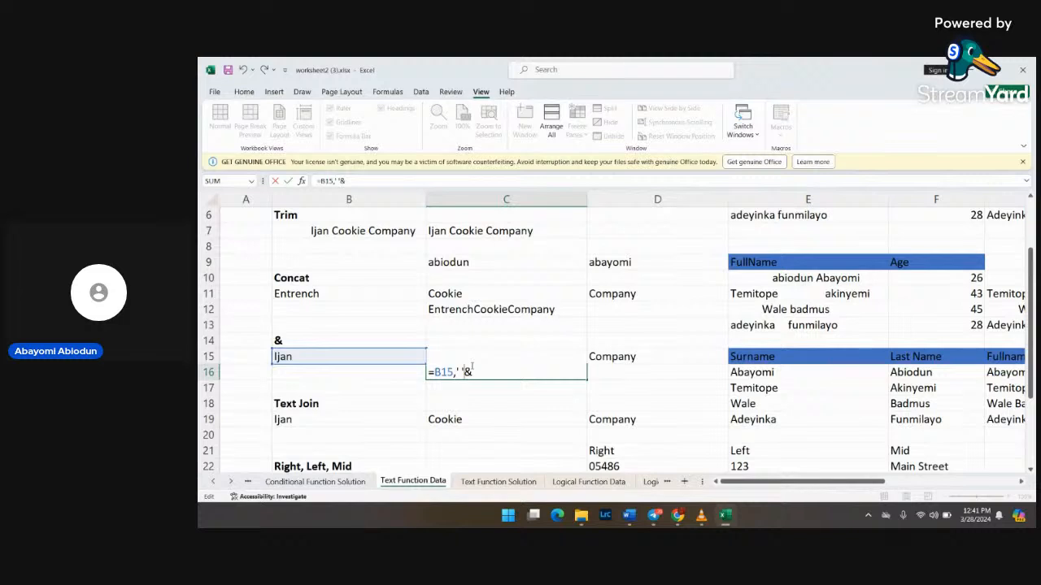
text(,&B)
key(BackSpace)
text(C)
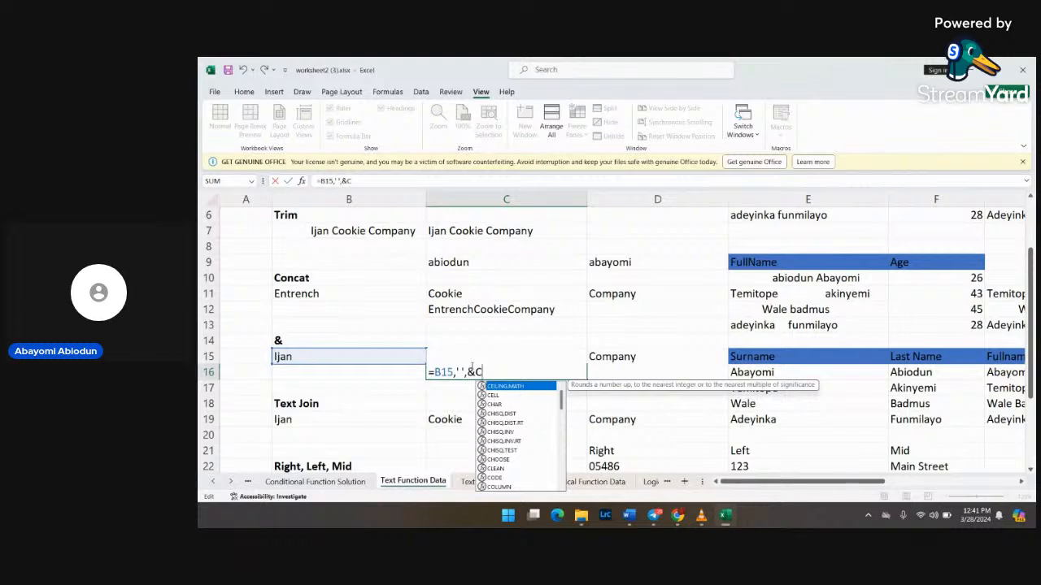
text(15)
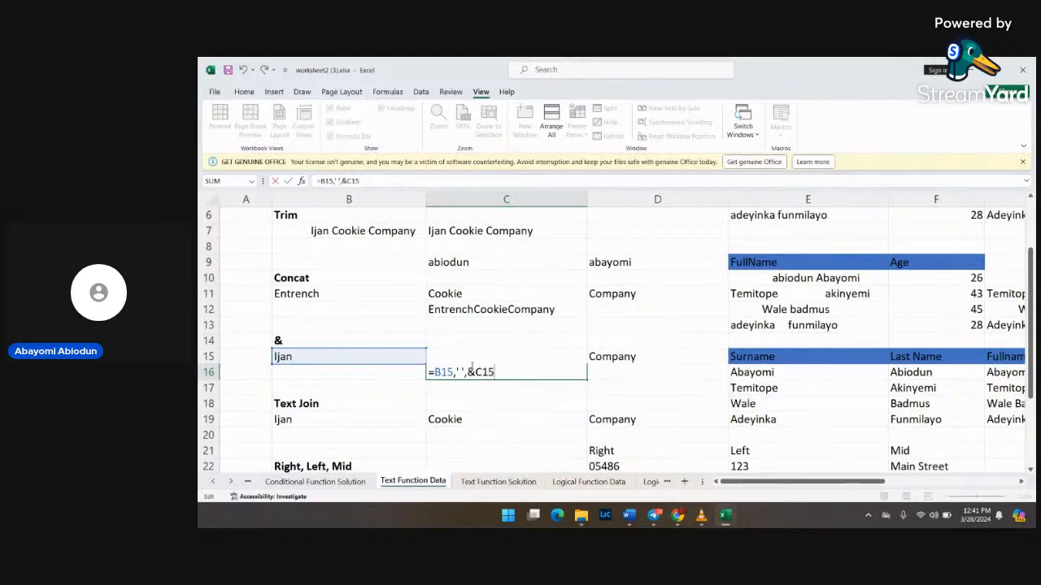
Step: Try to append ,' ',&D15 to C16's formula and submit it as =B15,' ',&C15,' ',&D15
text(,' ',&D)
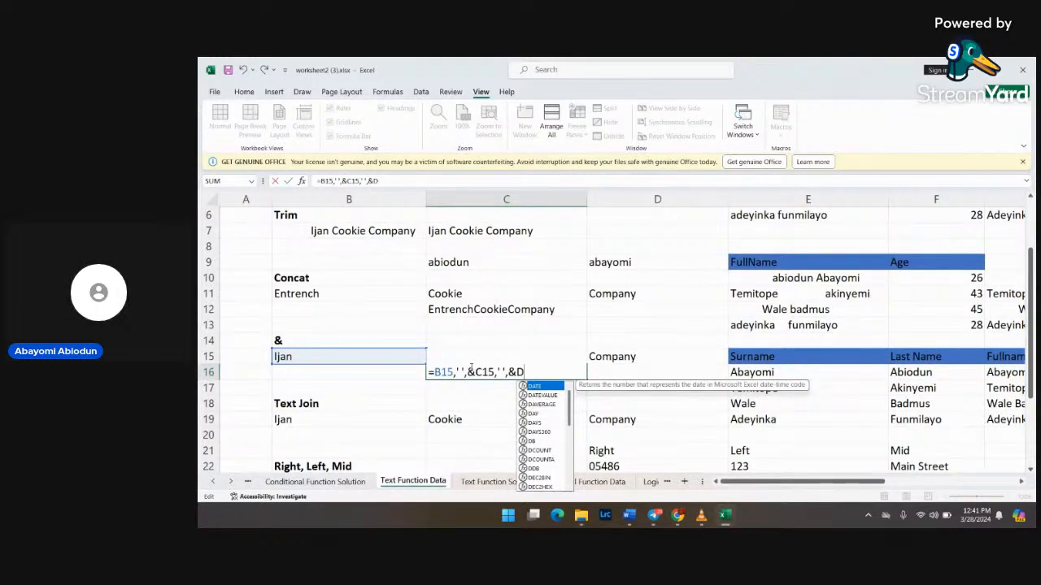
text(15)
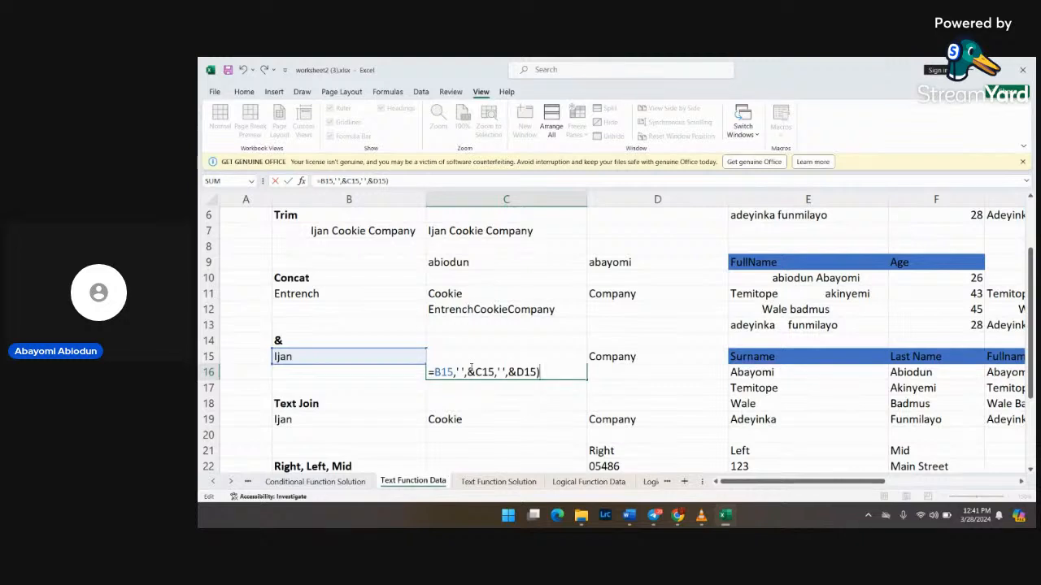
key(Return)
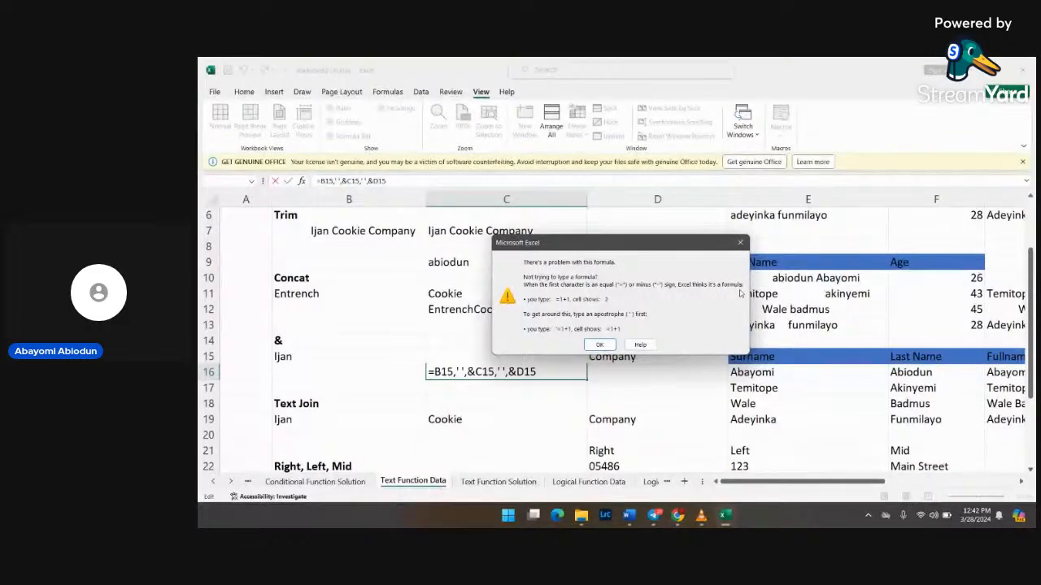
click(740, 242)
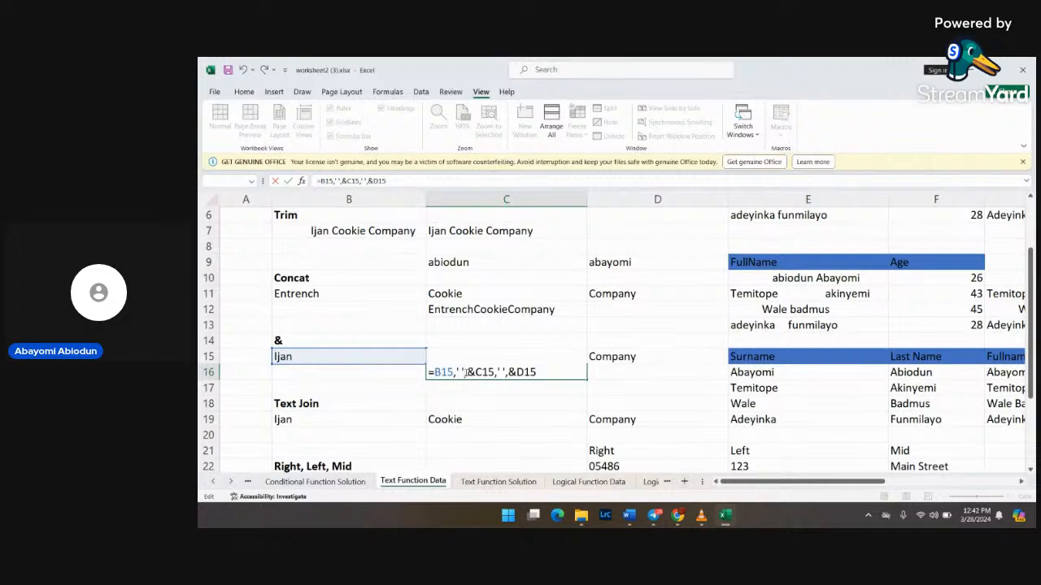
Step: Remove both ' ' separators and their commas from C16's formula and enter it as =B15&C15&D15
key(BackSpace)
key(BackSpace)
key(BackSpace)
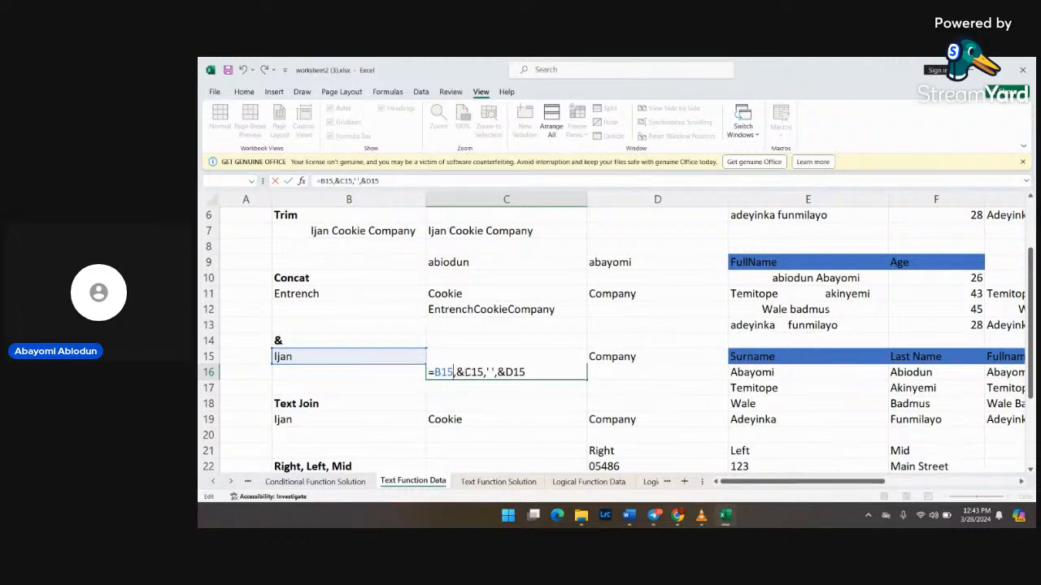
key(BackSpace)
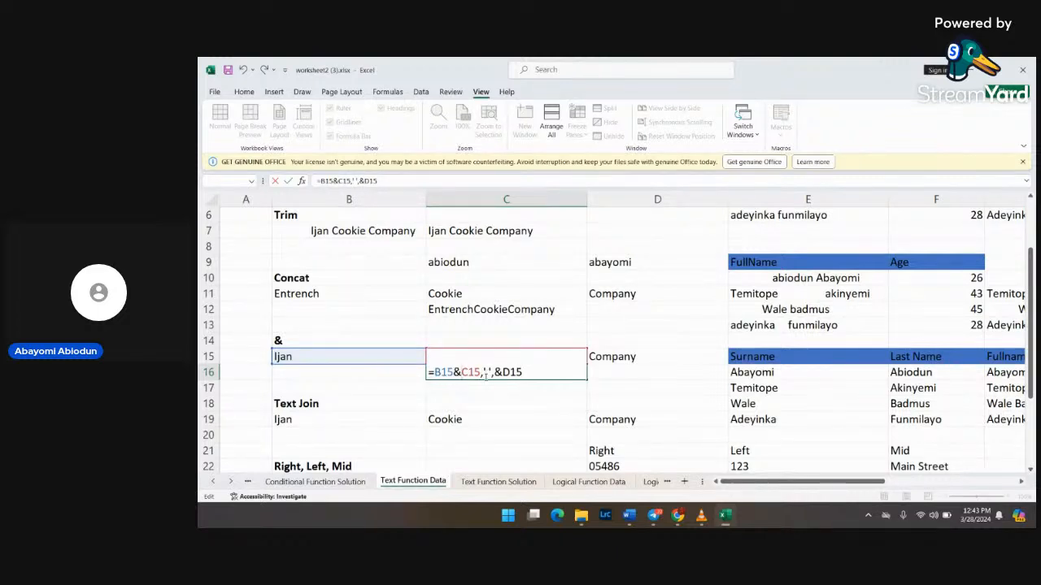
click(494, 372)
key(BackSpace)
key(BackSpace)
key(BackSpace)
key(BackSpace)
key(BackSpace)
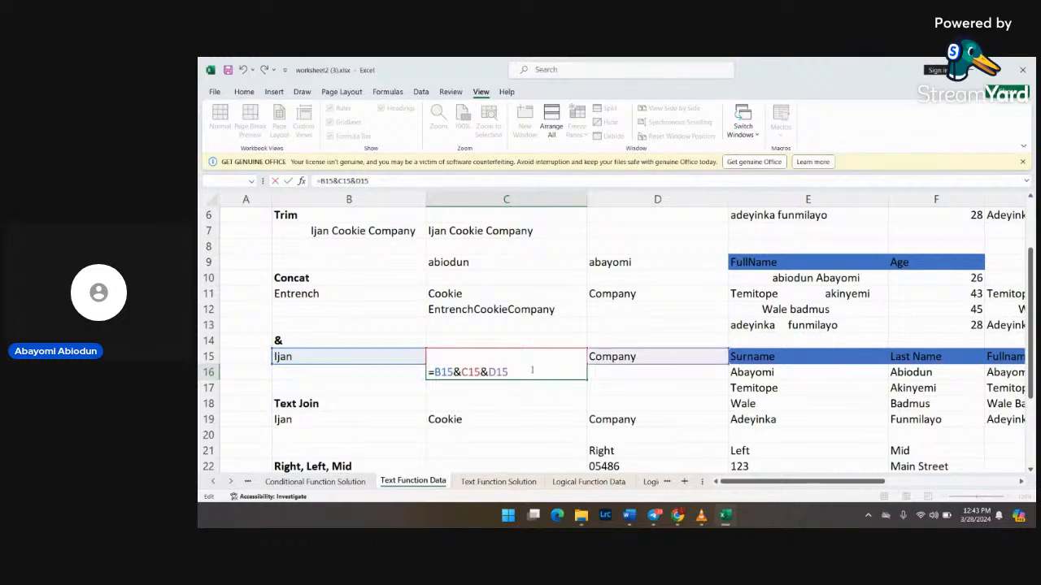
key(Return)
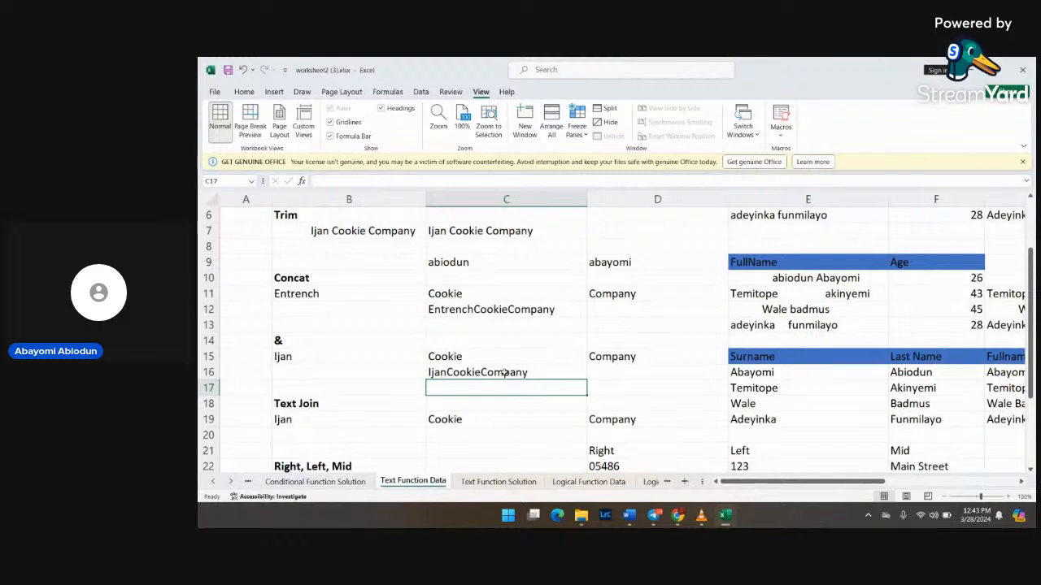
Step: Try to space out the joined words by submitting C16's formula as =B15' '&C15' '&D15
double_click(509, 373)
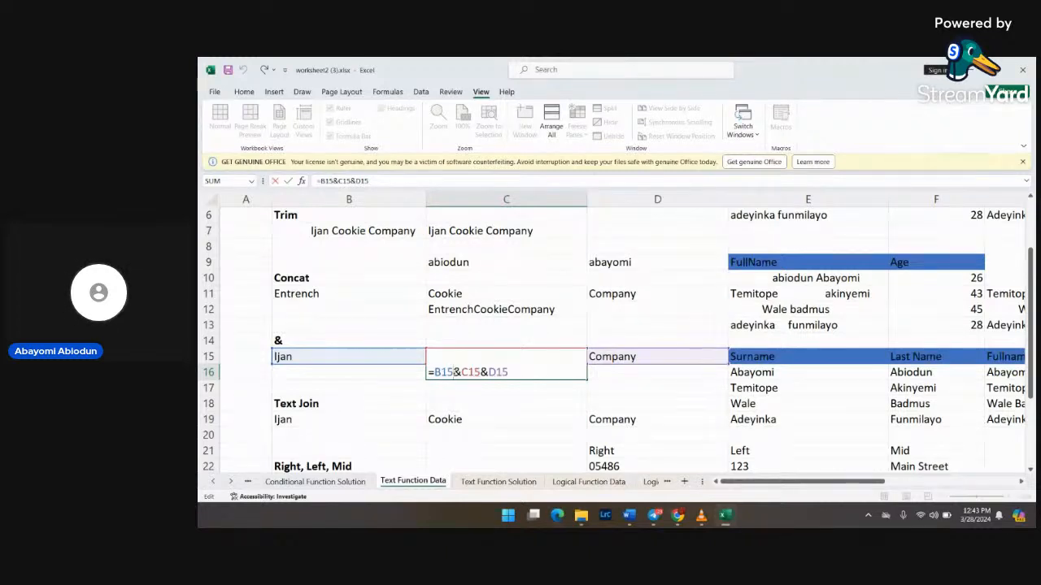
text(")
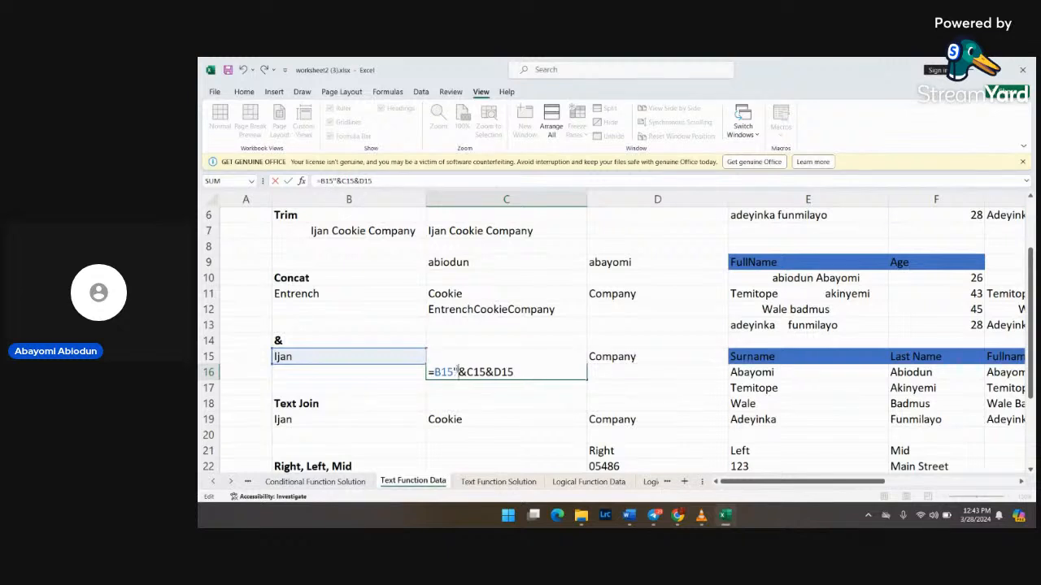
text( ")
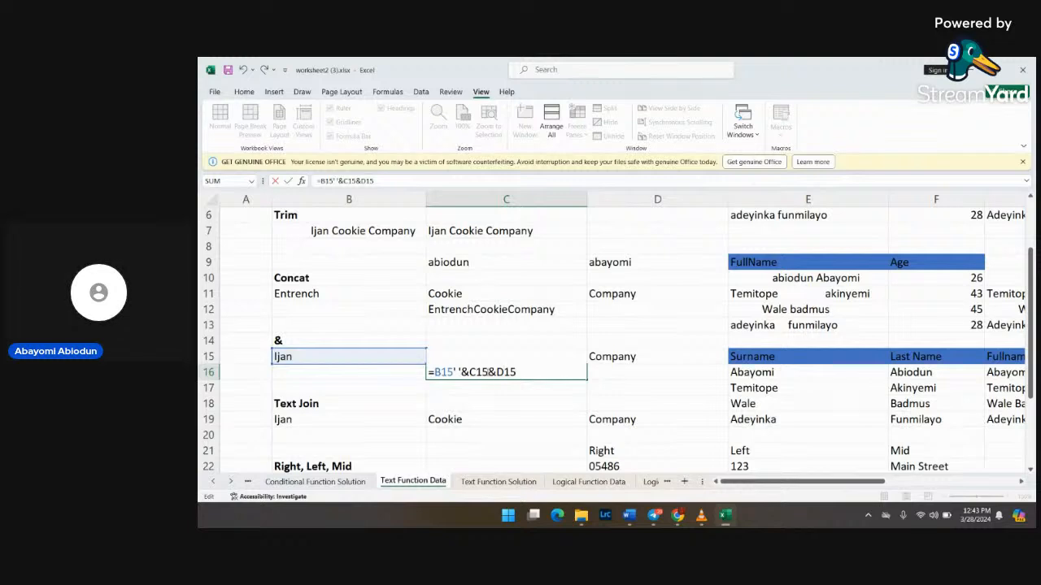
text('&C15')
key(Return)
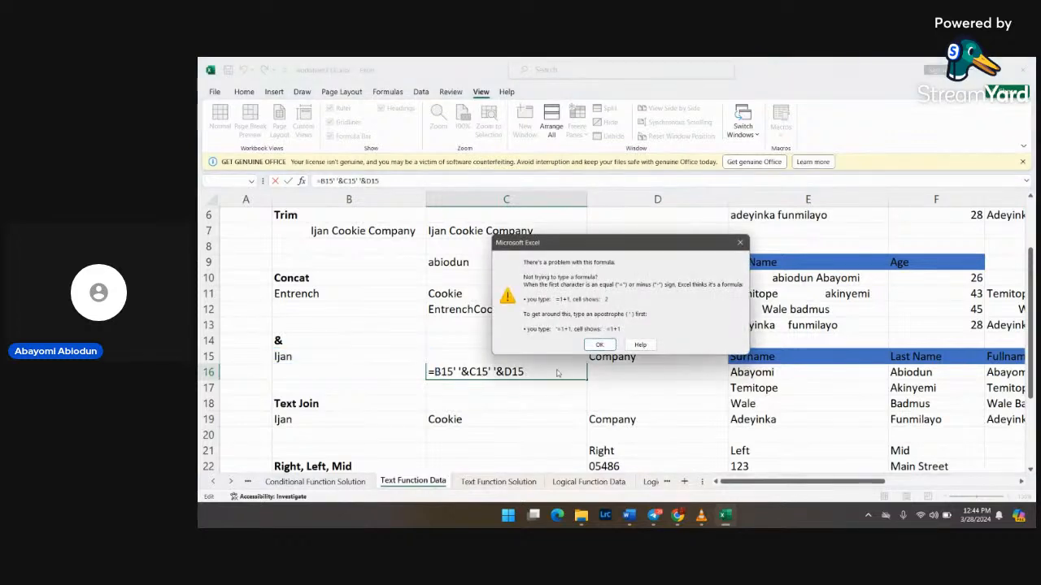
Step: Dismiss the formula error and delete both ' ' separators from C16's formula, leaving =B15&C15&D15
click(740, 243)
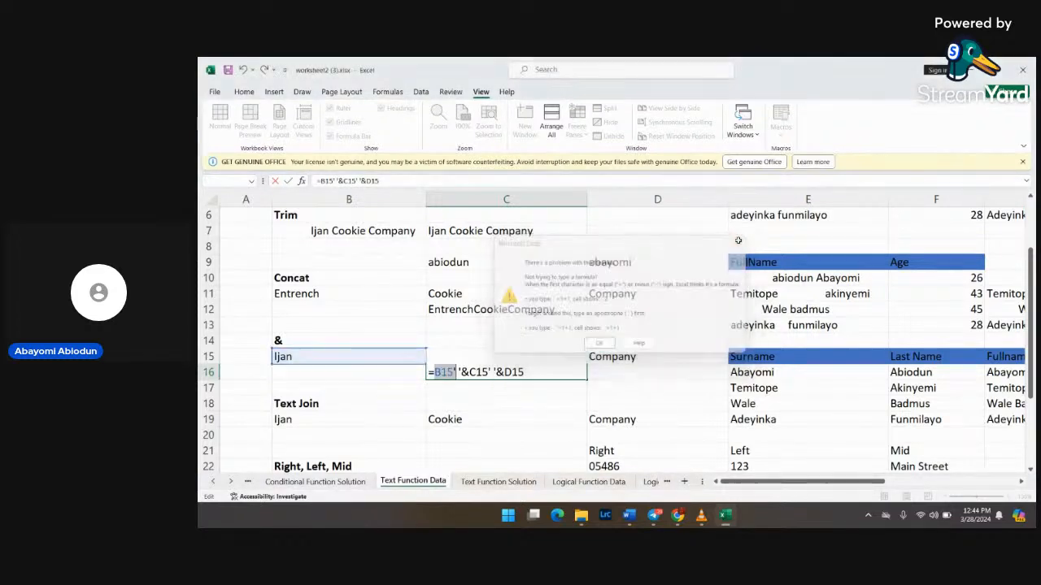
click(464, 372)
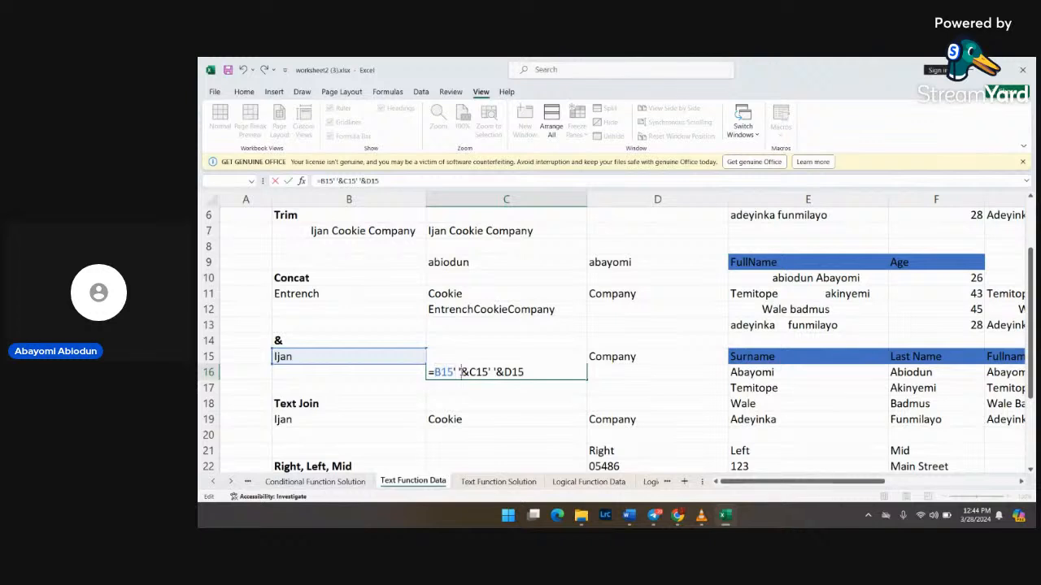
key(BackSpace)
key(BackSpace)
key(BackSpace)
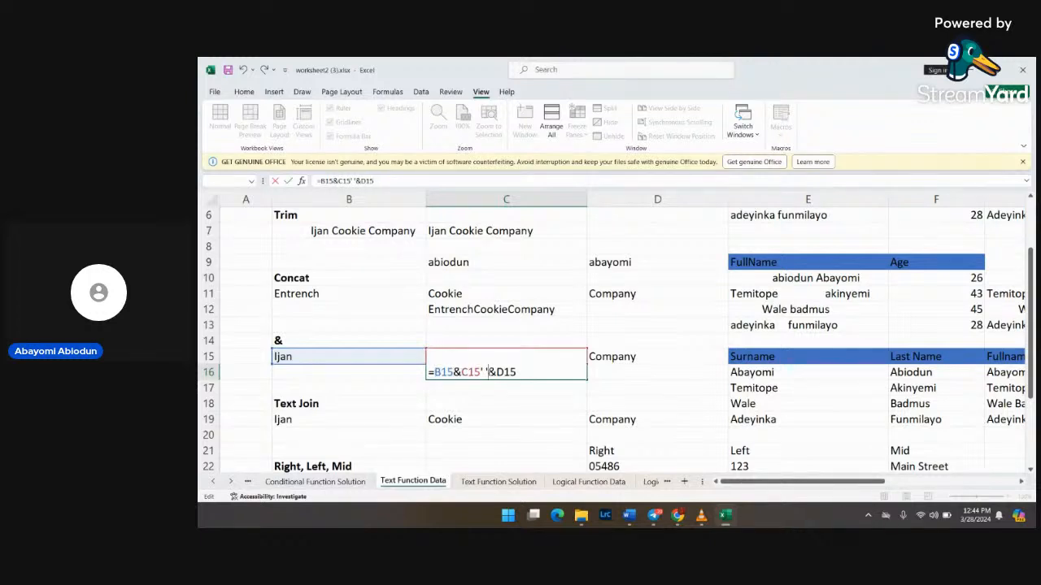
key(BackSpace)
key(BackSpace)
key(BackSpace)
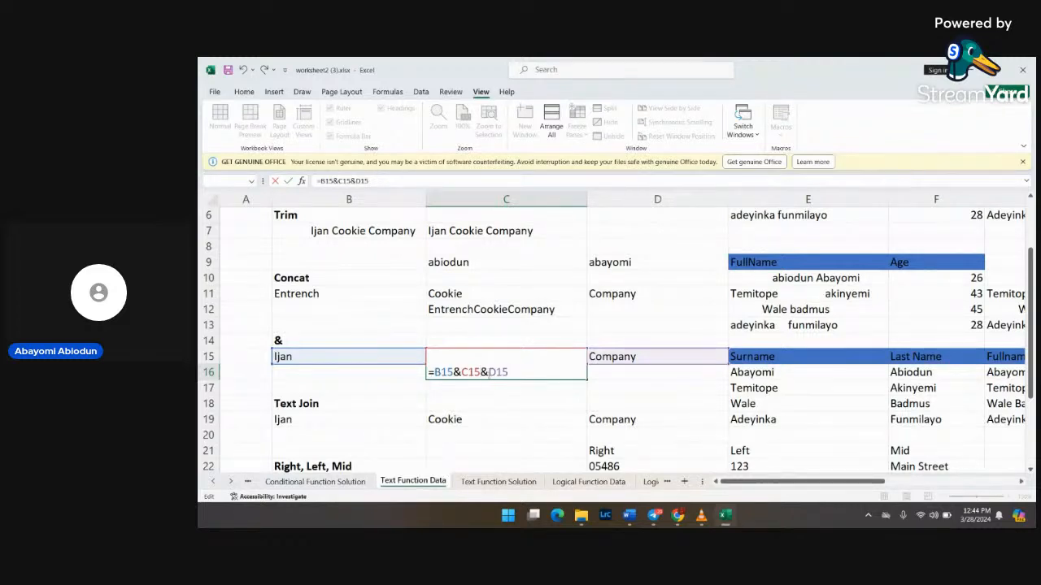
Step: Insert a plain space before C15 and before D15 in C16's formula and enter it as =B15& C15& D15
click(488, 372)
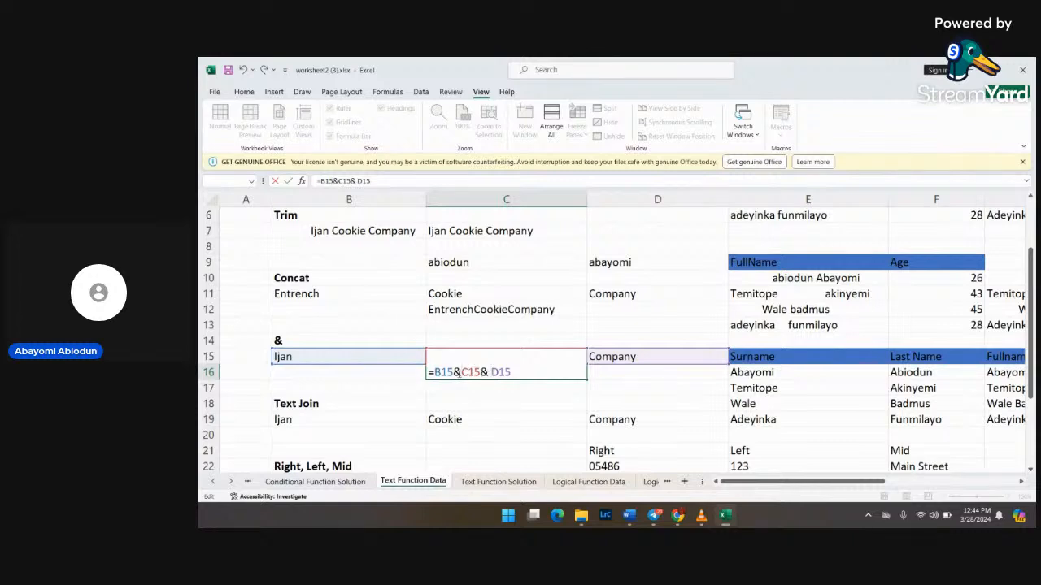
click(461, 371)
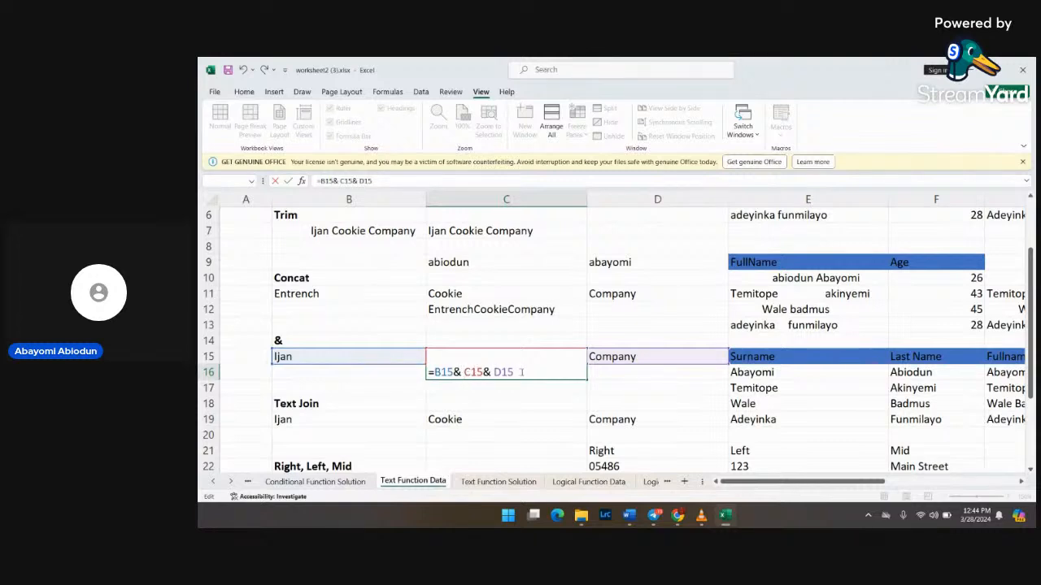
key(Return)
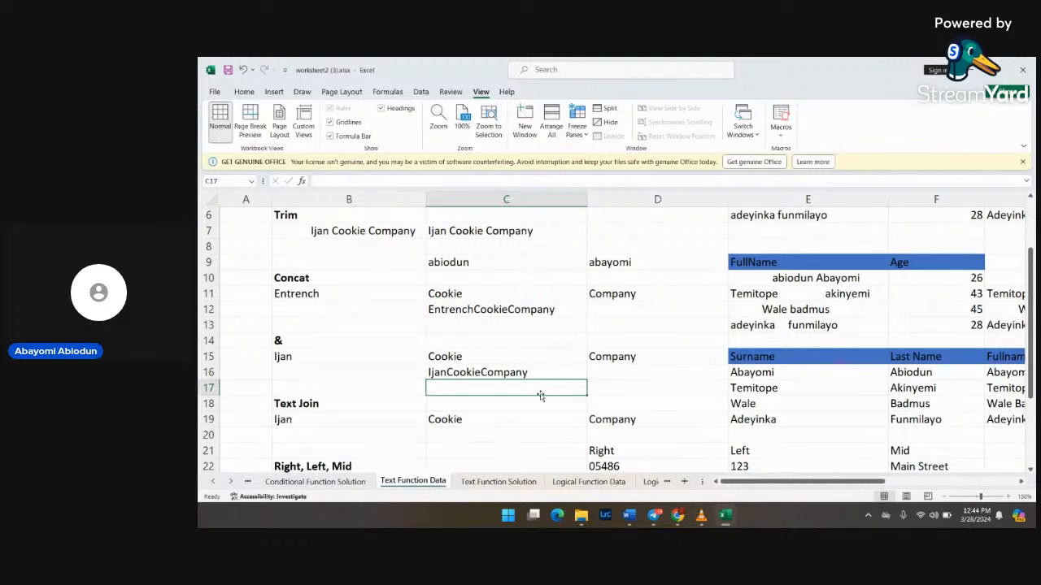
Step: Try to join the words in B19, C19 and D19 by entering =textjoin(b19,c19,d19) in C20 under Text Join
scroll(549, 418, down, 2)
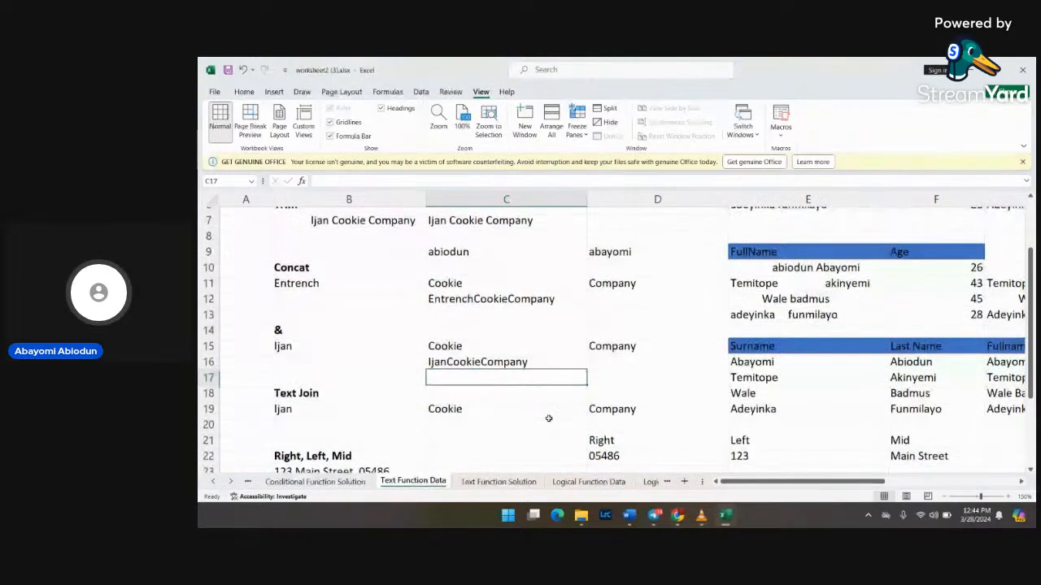
scroll(549, 418, down, 1)
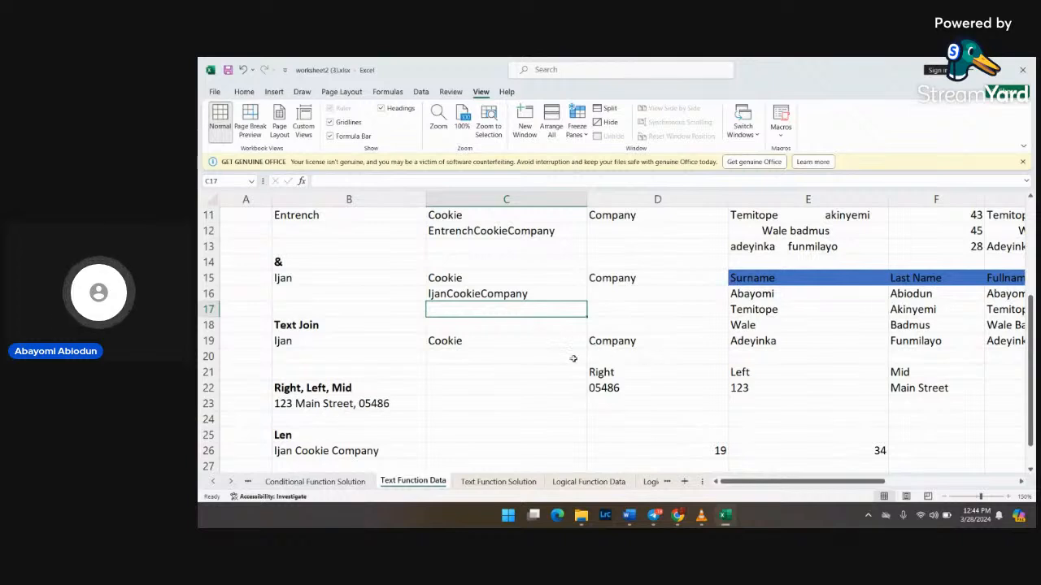
click(449, 360)
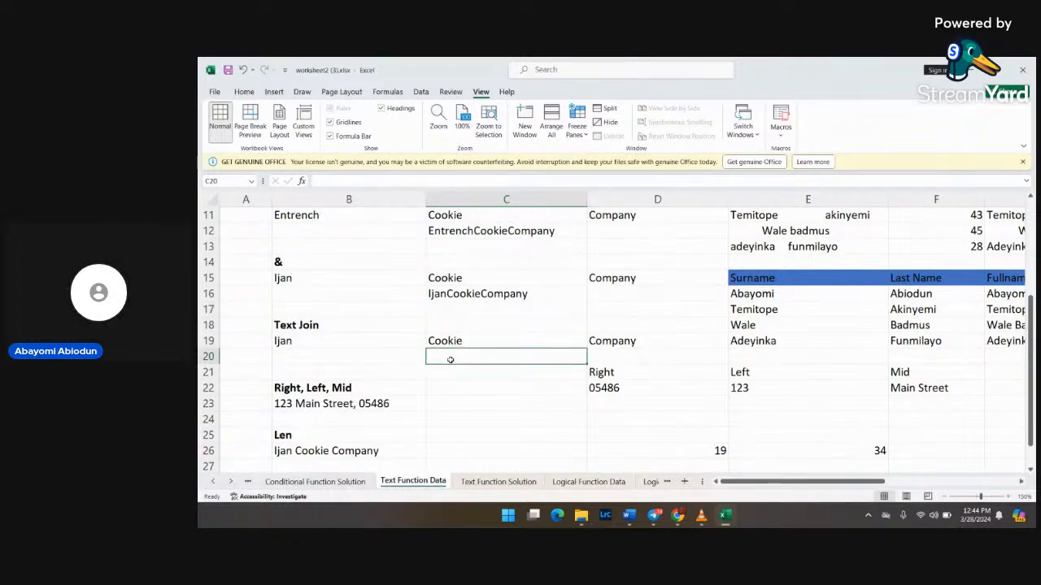
text(=t)
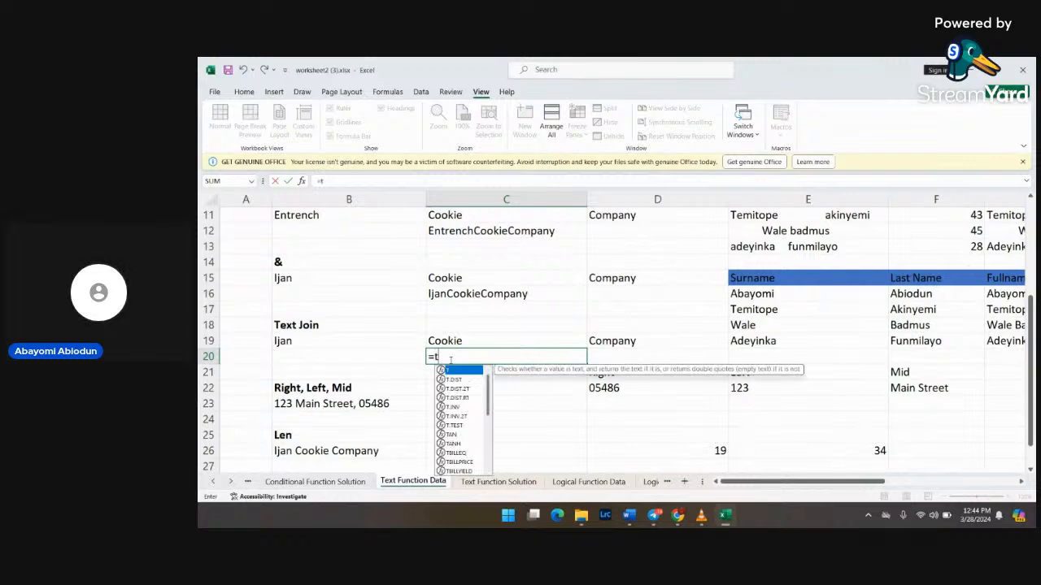
text(ext)
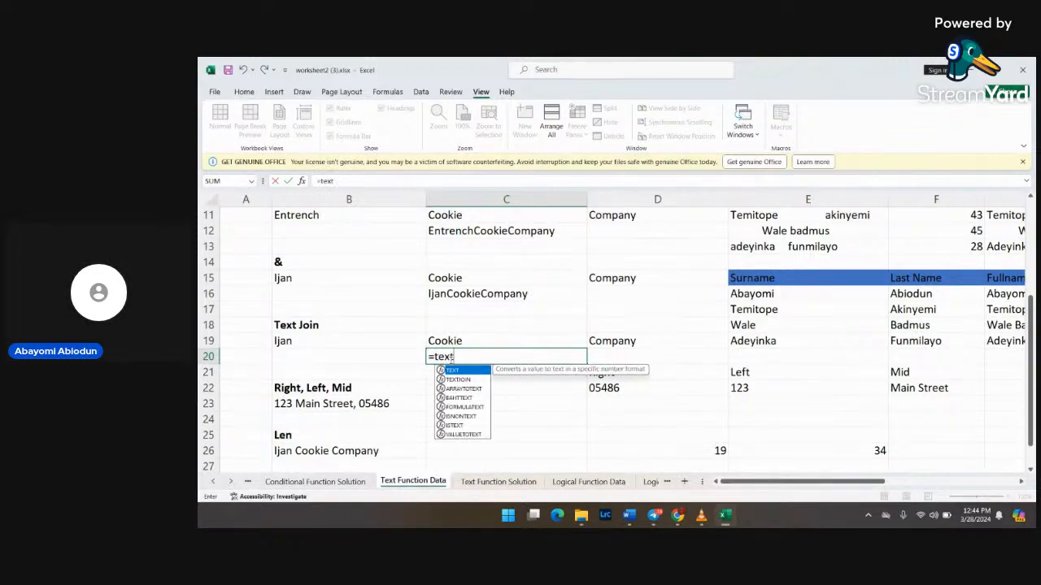
text(join)
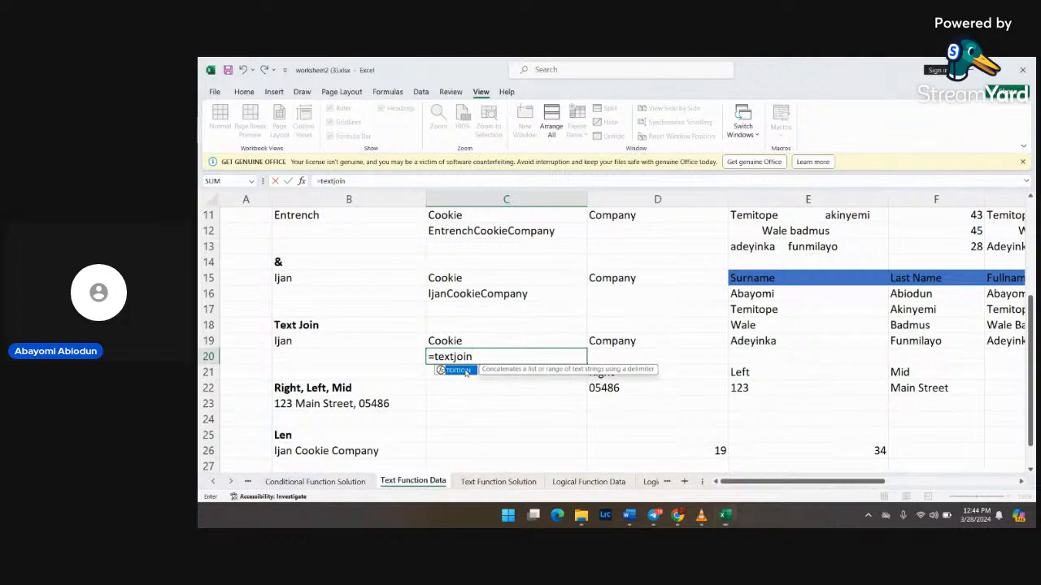
text(()
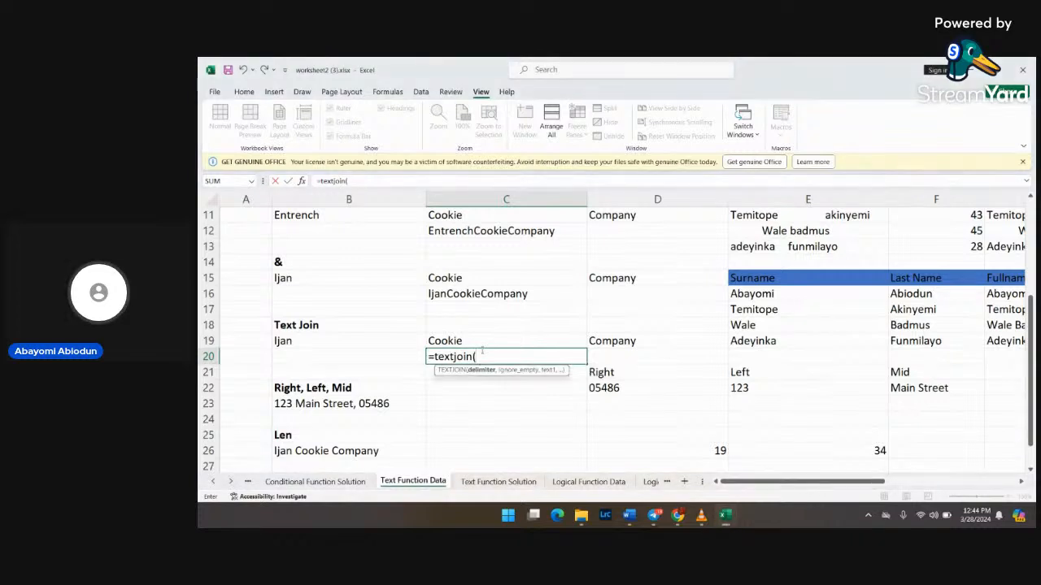
text(b)
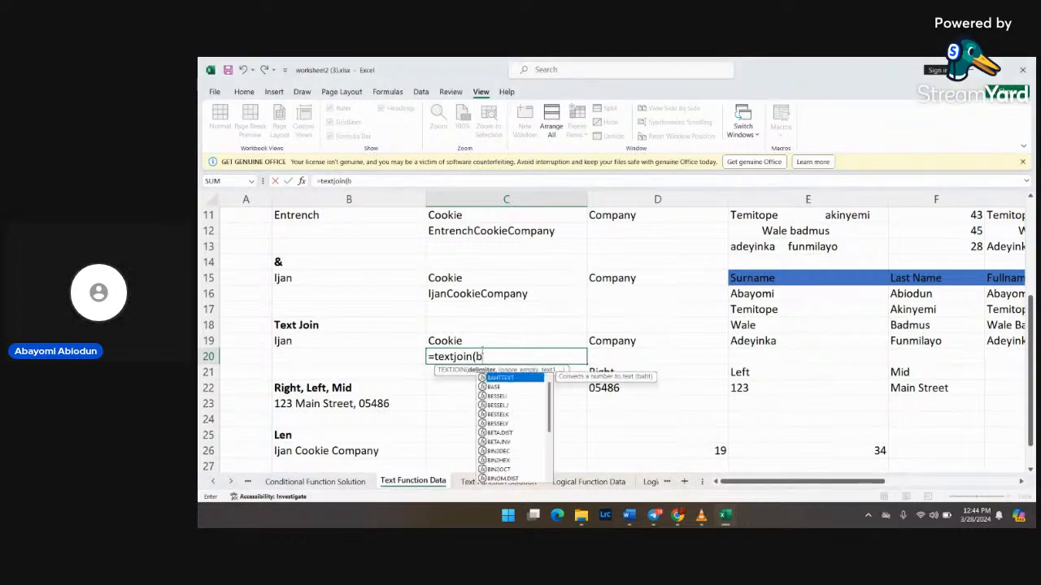
text(19)
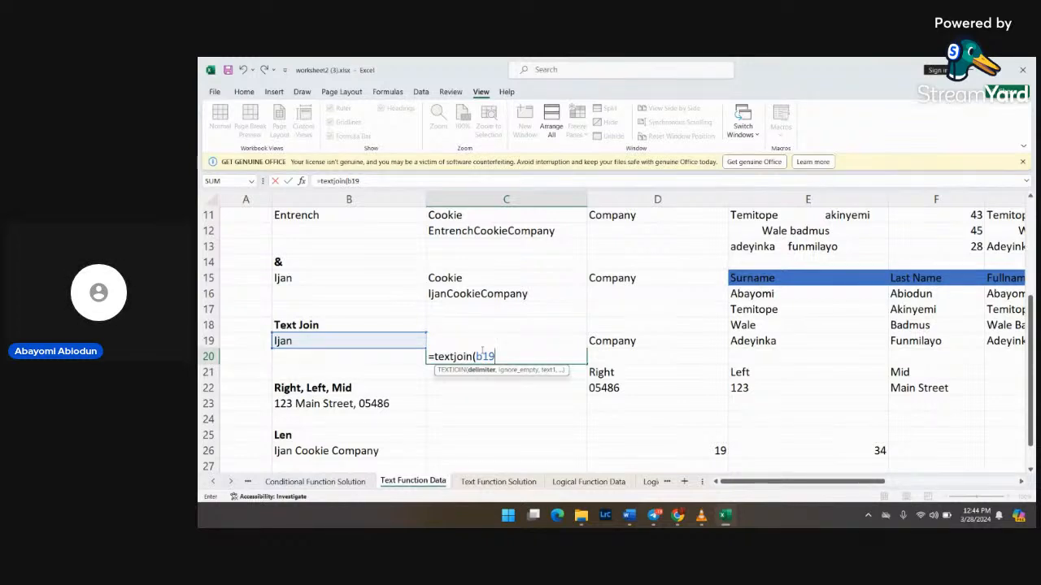
text(,)
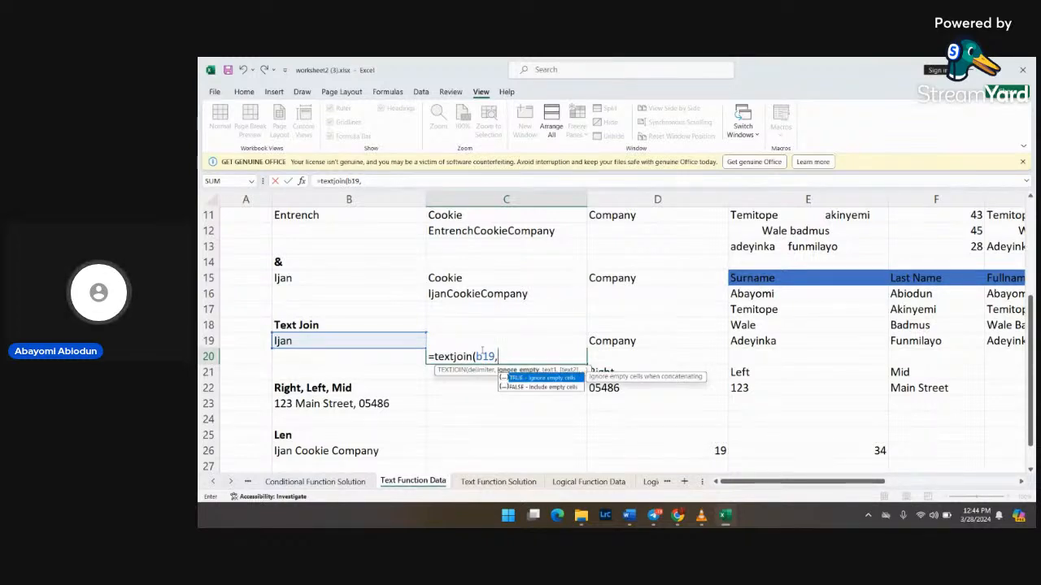
text(c)
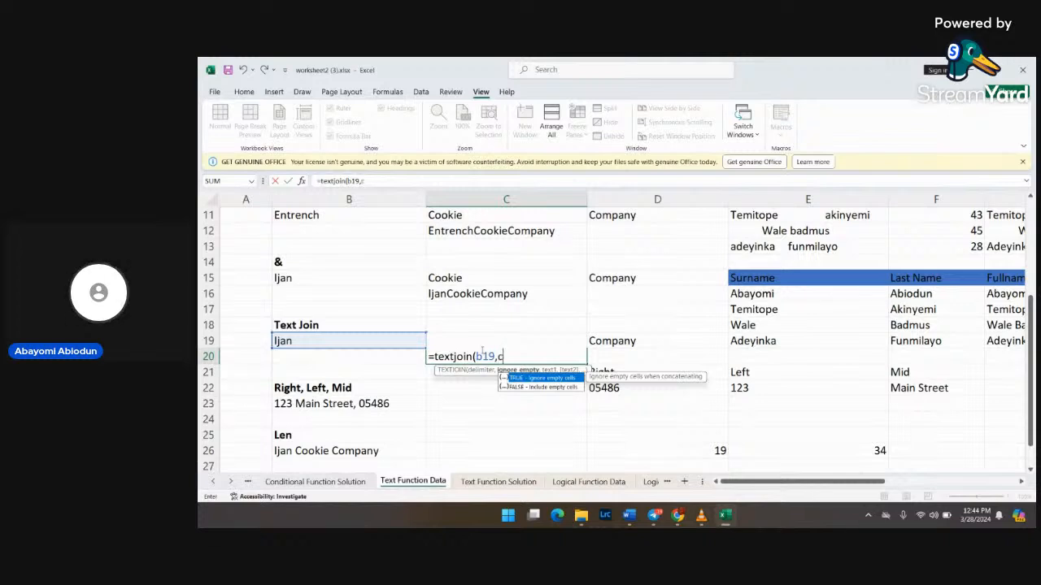
text(19,)
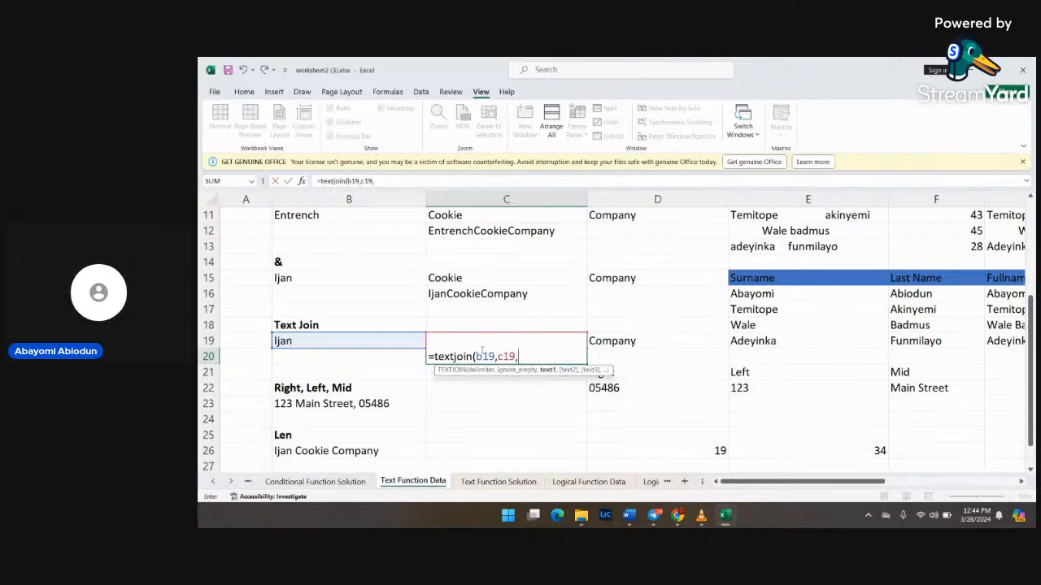
text(d19)
key(Return)
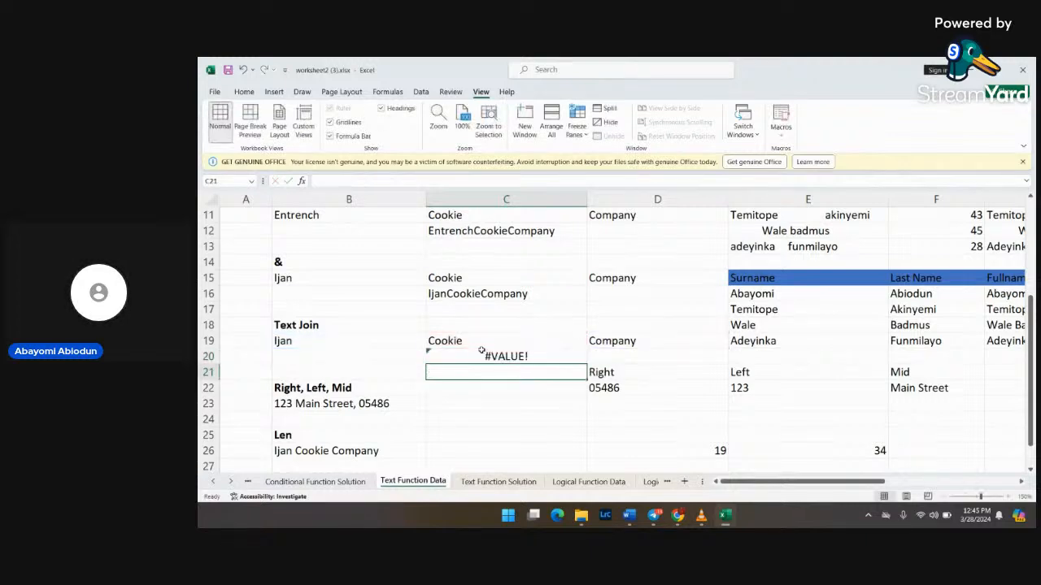
Step: Try to separate the joined words with pairs of single quotes by submitting C20's formula as =TEXTJOIN(B19,'',C19,'',D19)
double_click(510, 357)
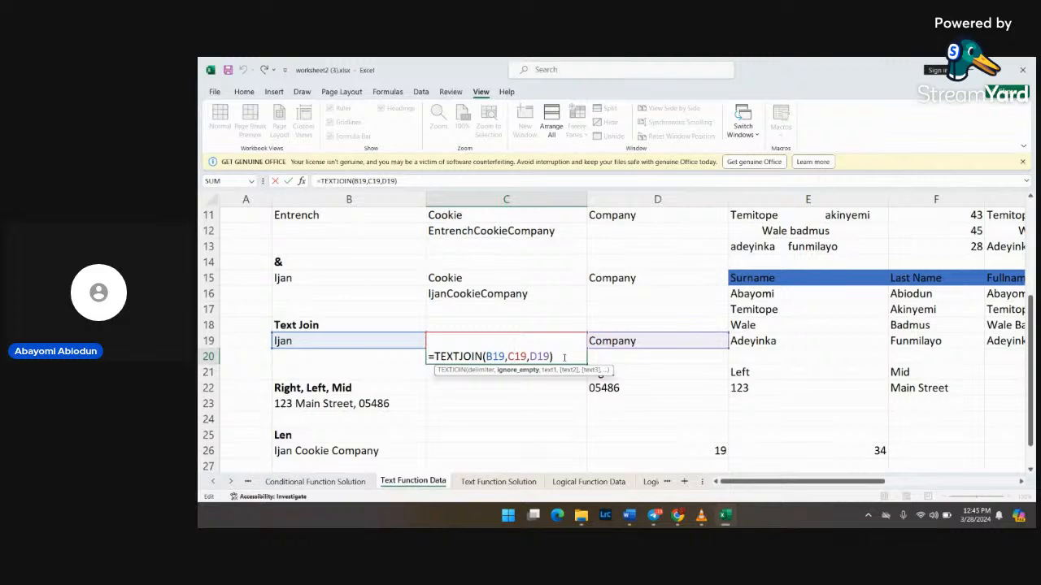
click(506, 356)
text(,)
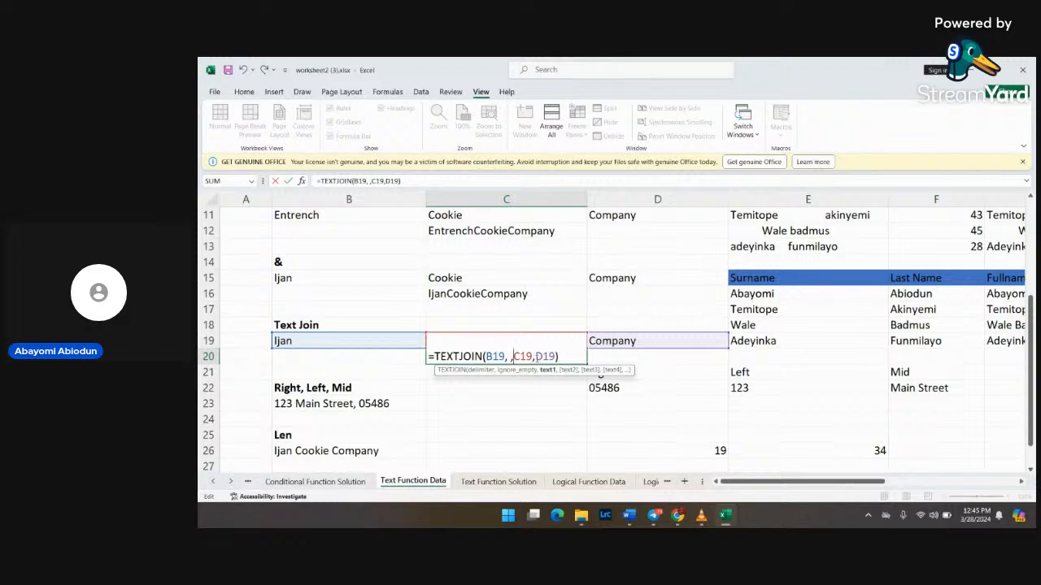
click(508, 357)
text(')
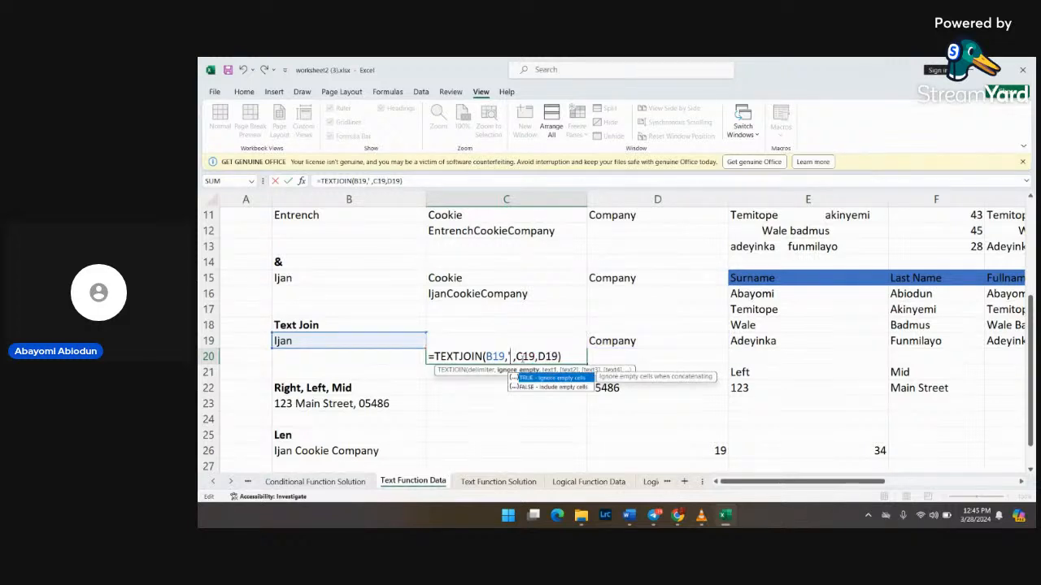
text(')
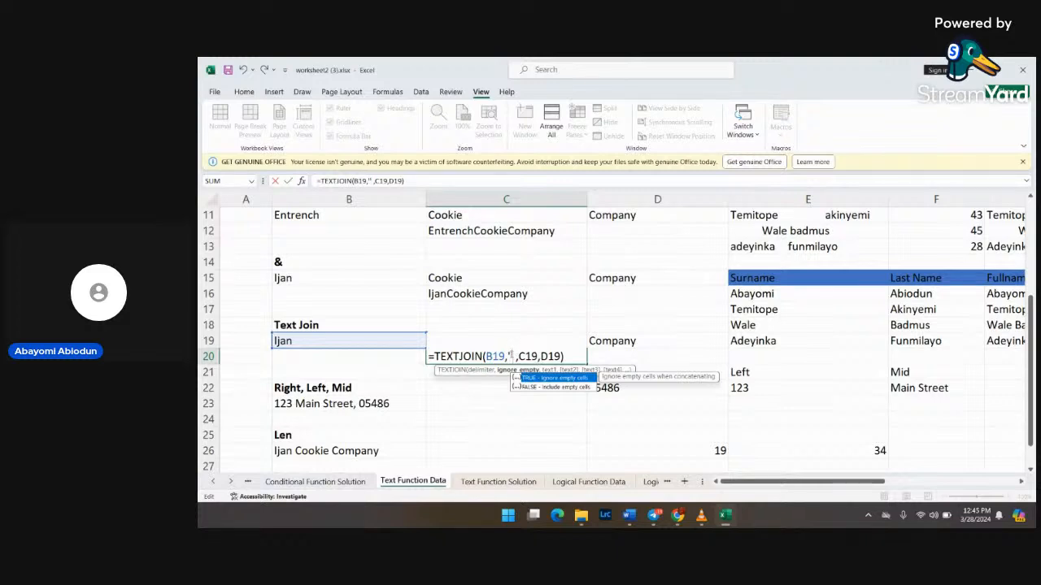
click(511, 356)
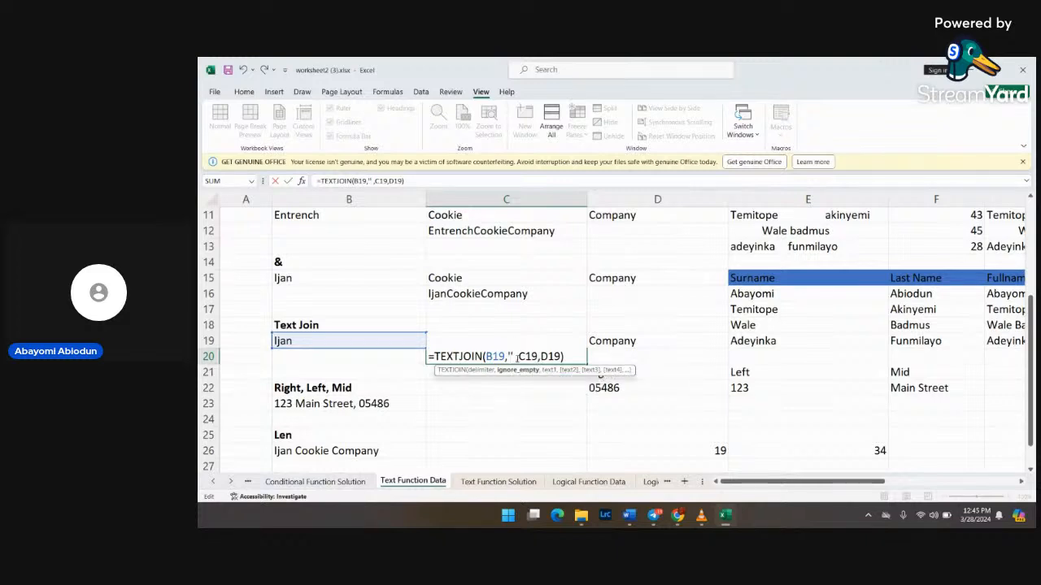
key(BackSpace)
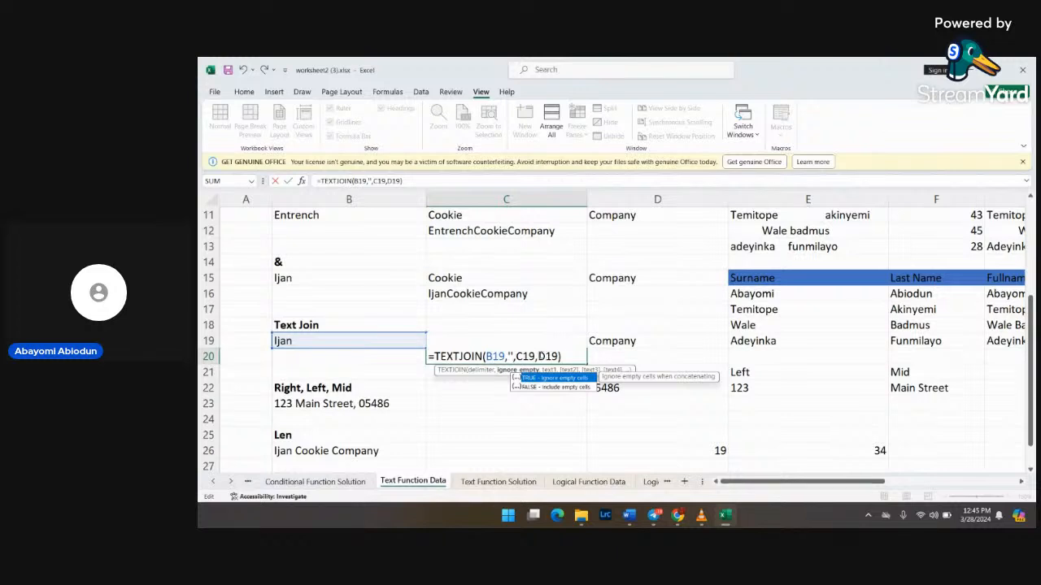
click(541, 356)
text("",)
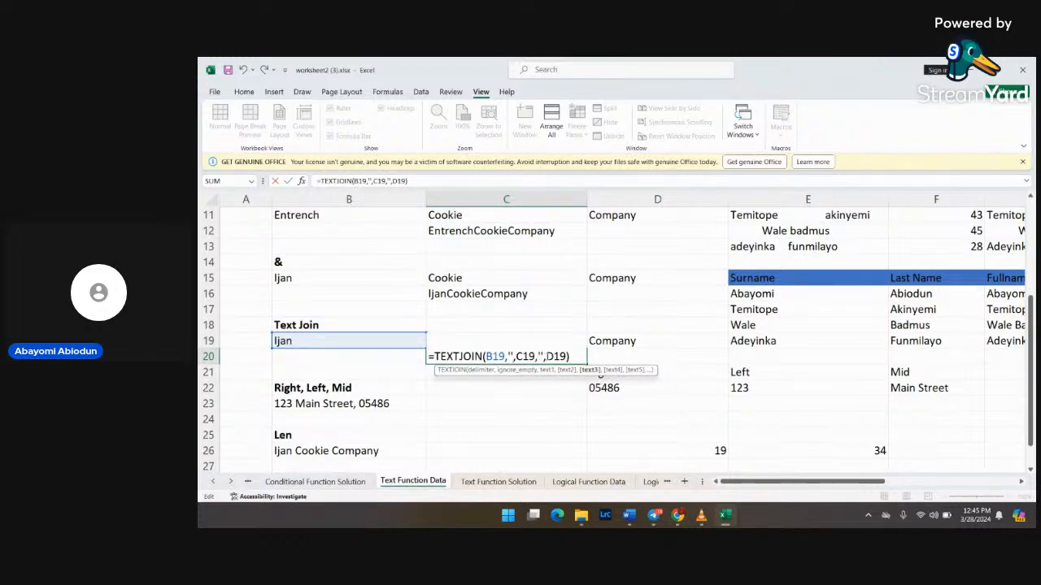
key(Return)
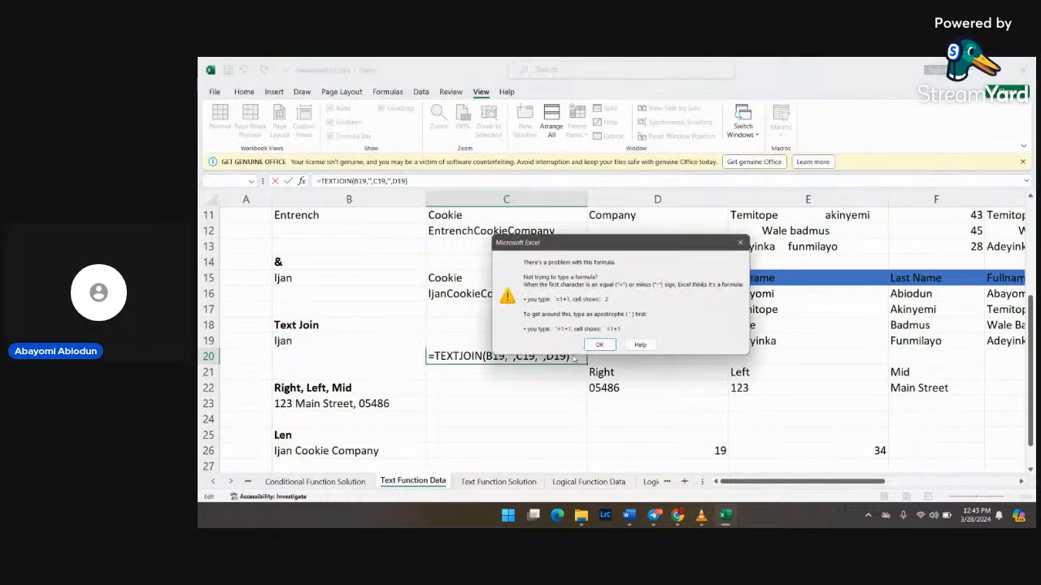
Step: Open the help page for the formula error, check the live comments in StreamYard Studio and return to the Excel workbook
click(640, 345)
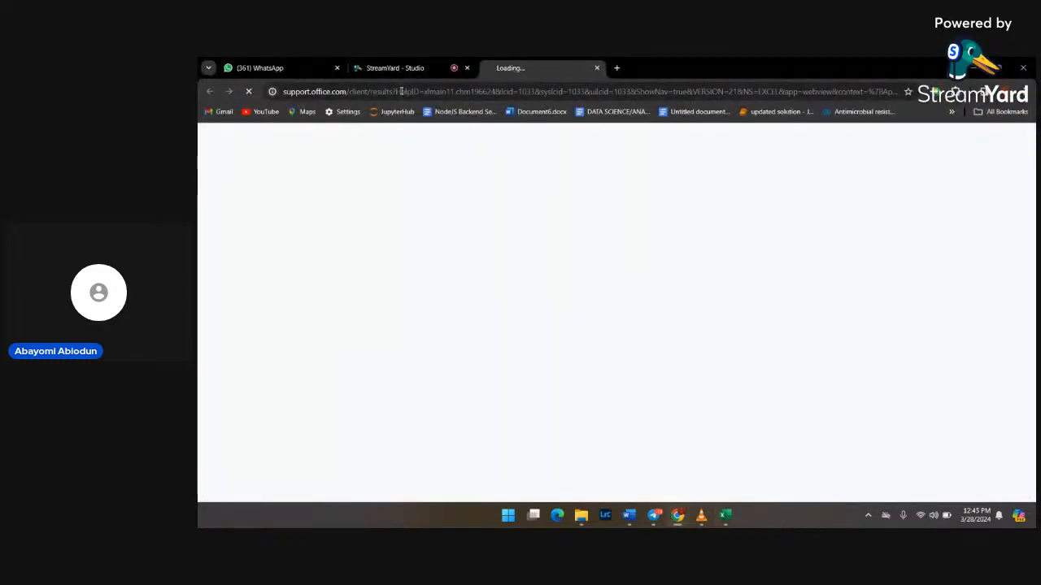
click(413, 68)
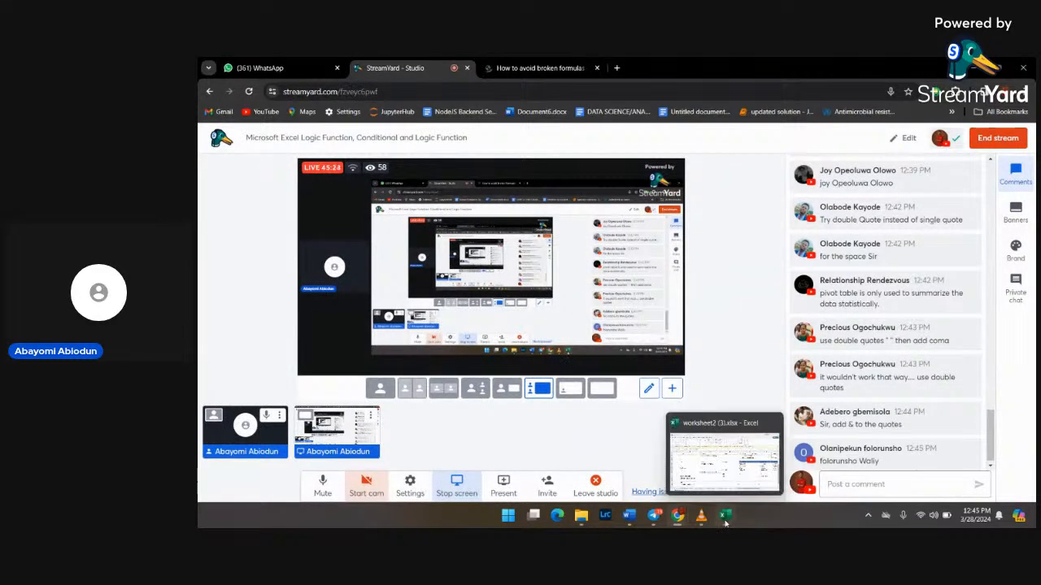
click(706, 468)
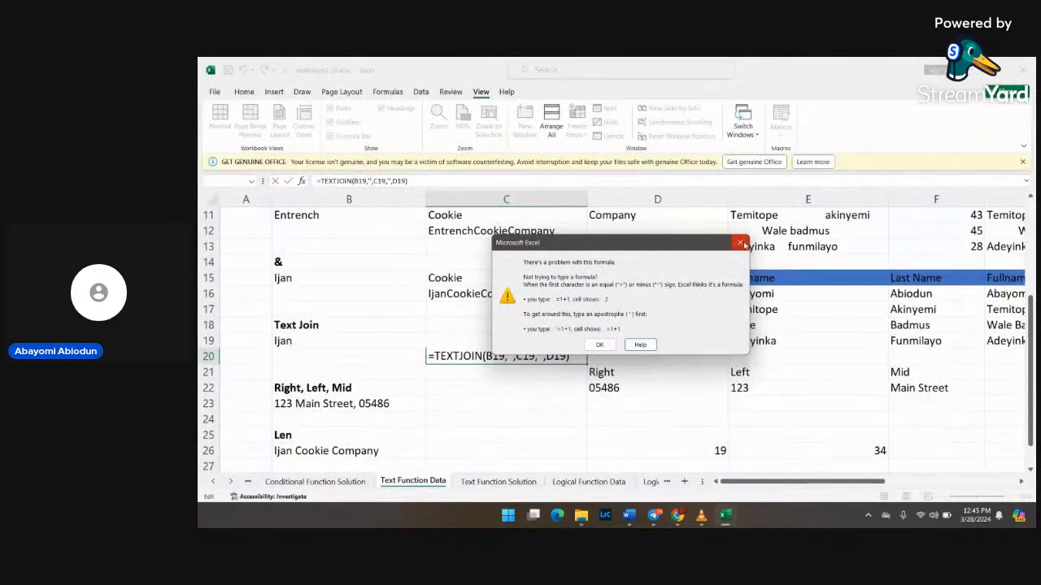
Step: Dismiss the formula error and replace the single quotes before C19 in C20's TEXTJOIN formula with a space in double quotes
click(740, 242)
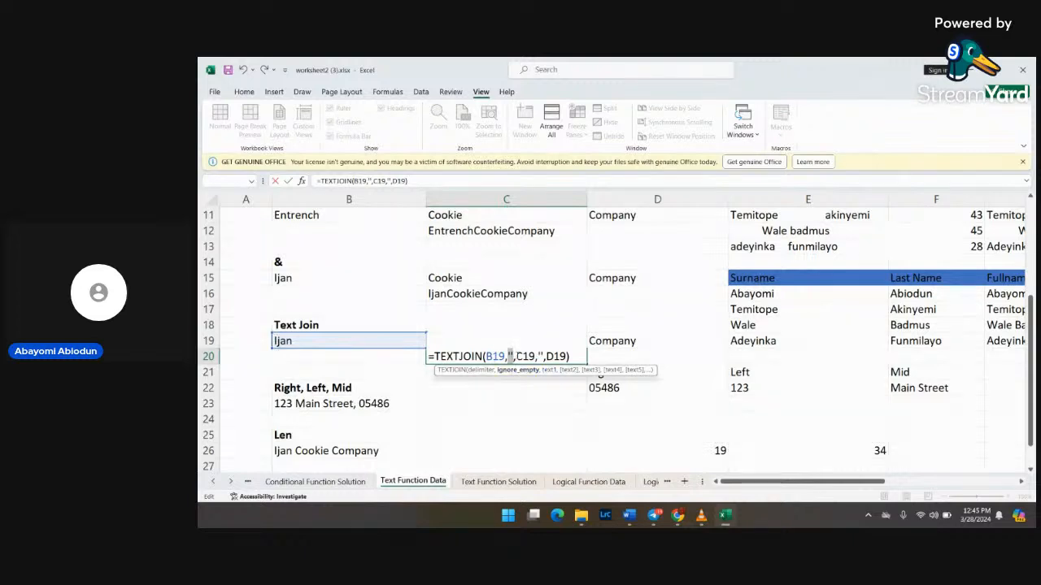
key(BackSpace)
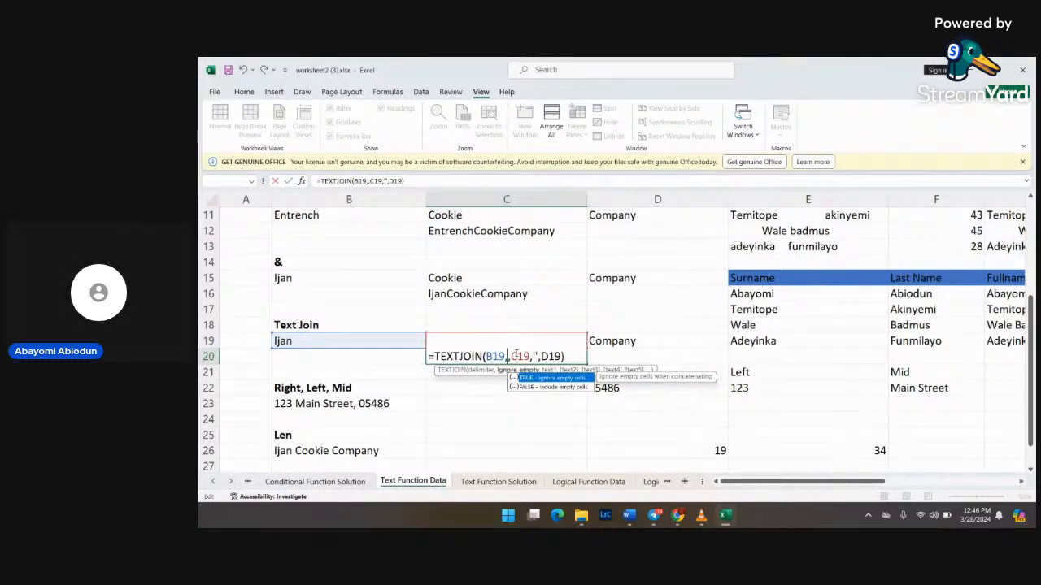
key(BackSpace)
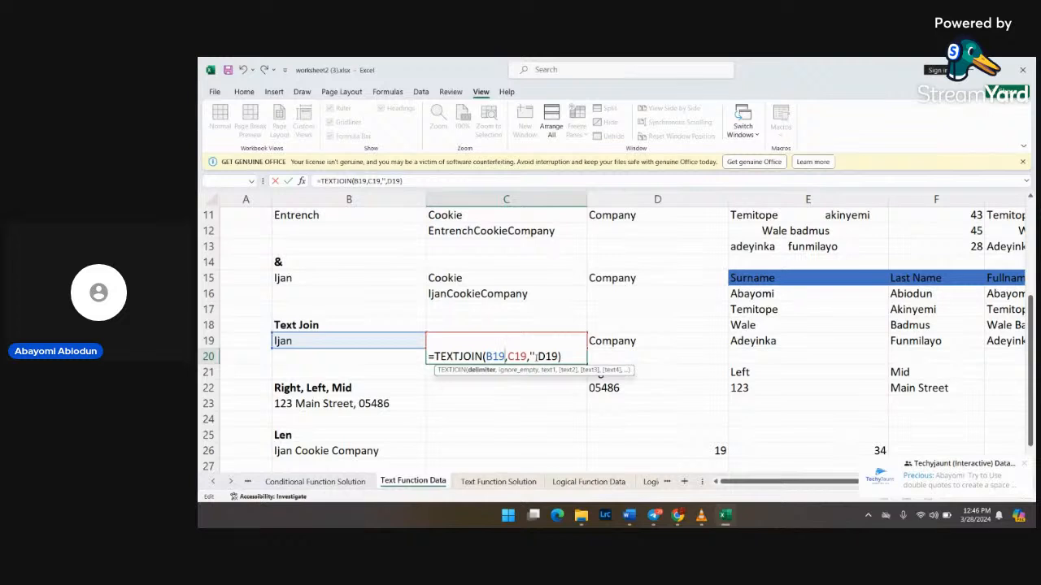
click(510, 357)
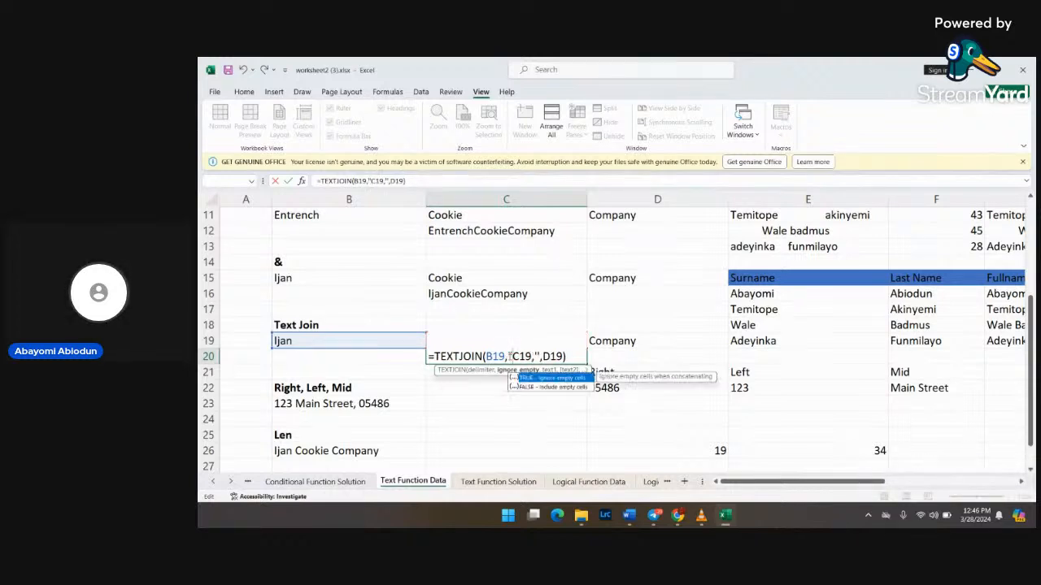
key(BackSpace)
text("")
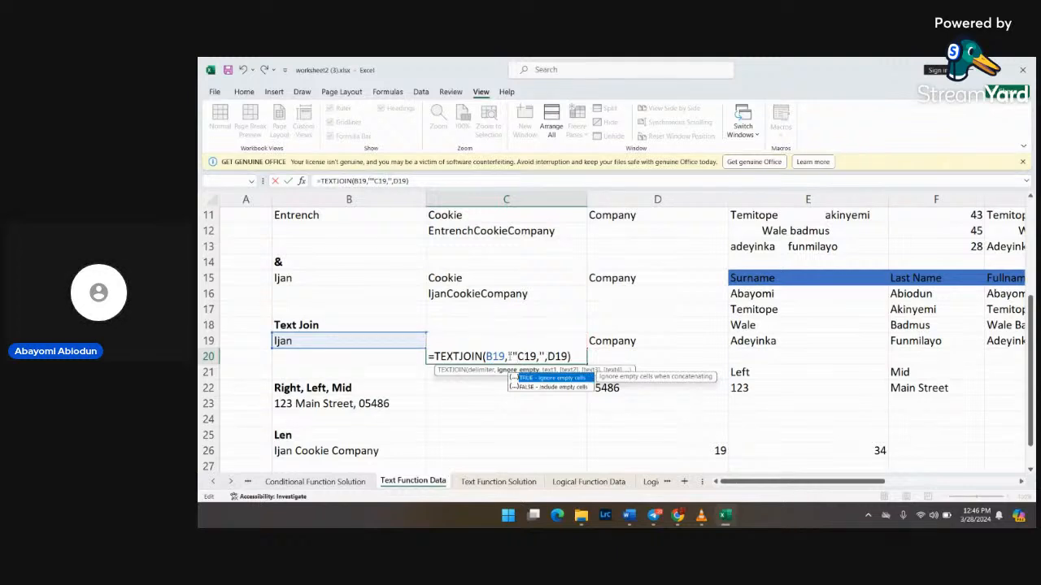
click(513, 357)
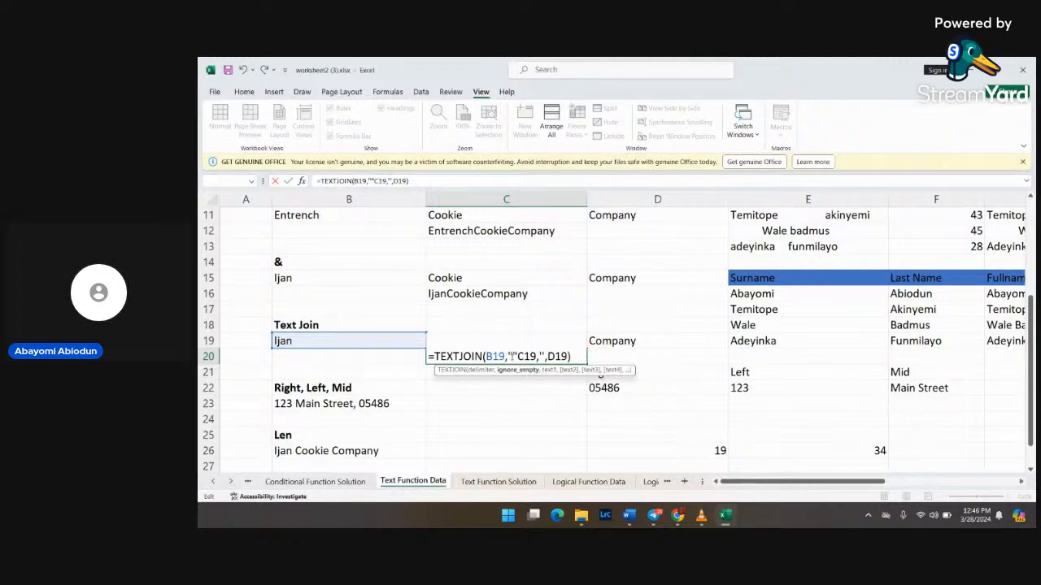
Step: Replace the single quotes before D19 with a space in double quotes and submit the formula as =TEXTJOIN(B19," "C19," ",D19)
click(546, 357)
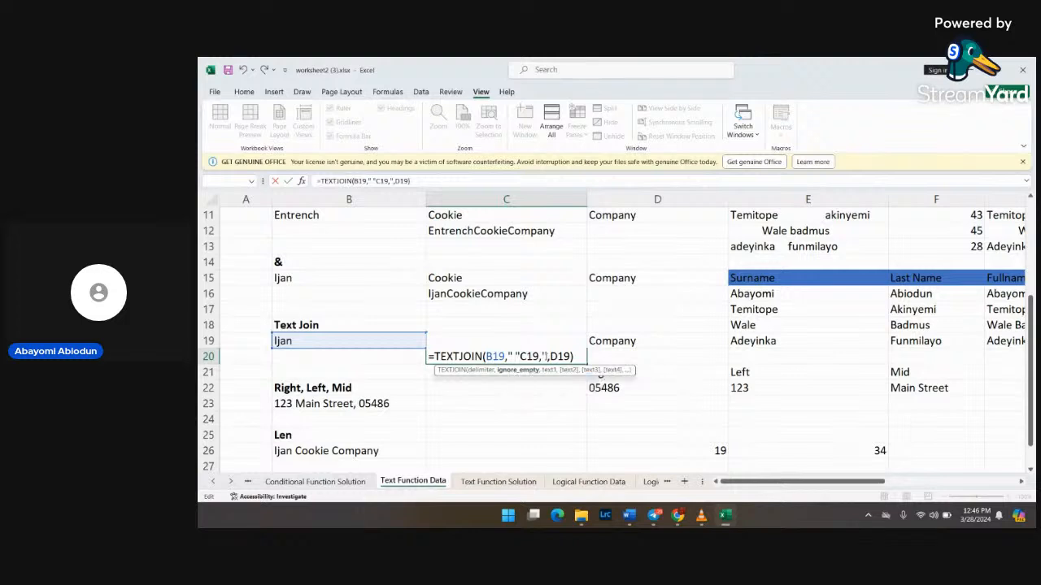
key(BackSpace)
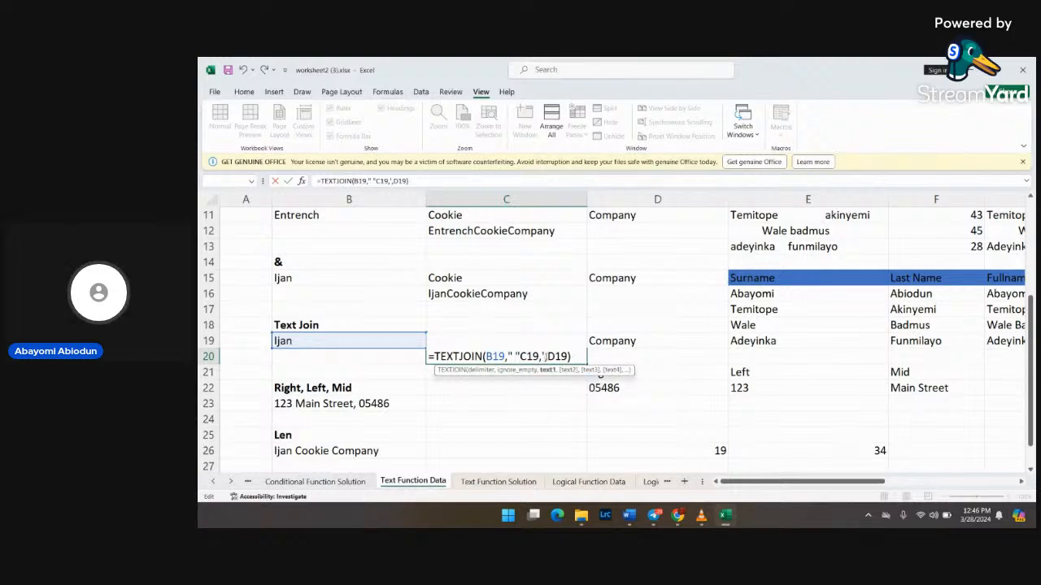
text("C19,")
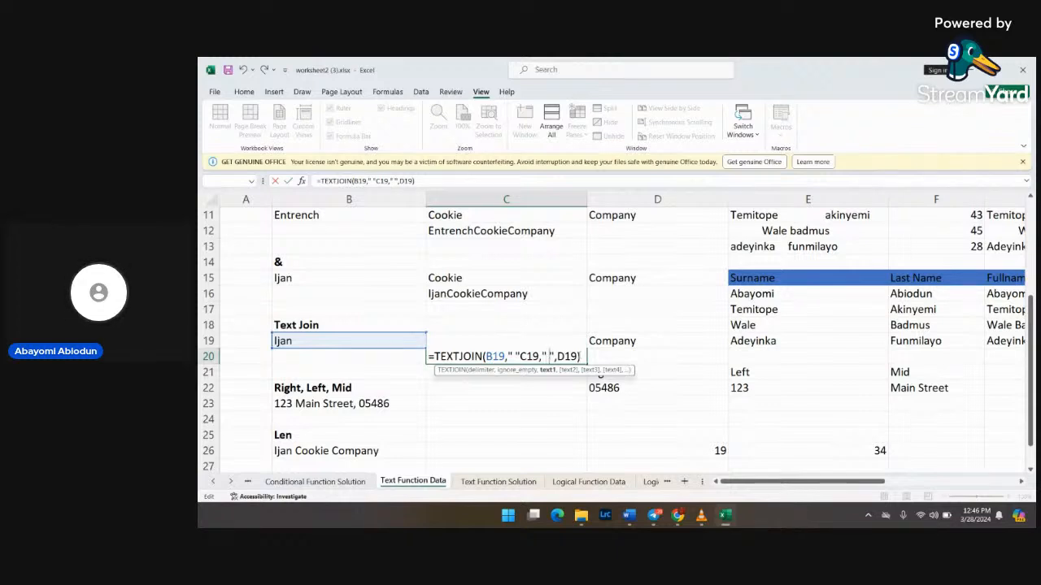
click(582, 356)
key(Return)
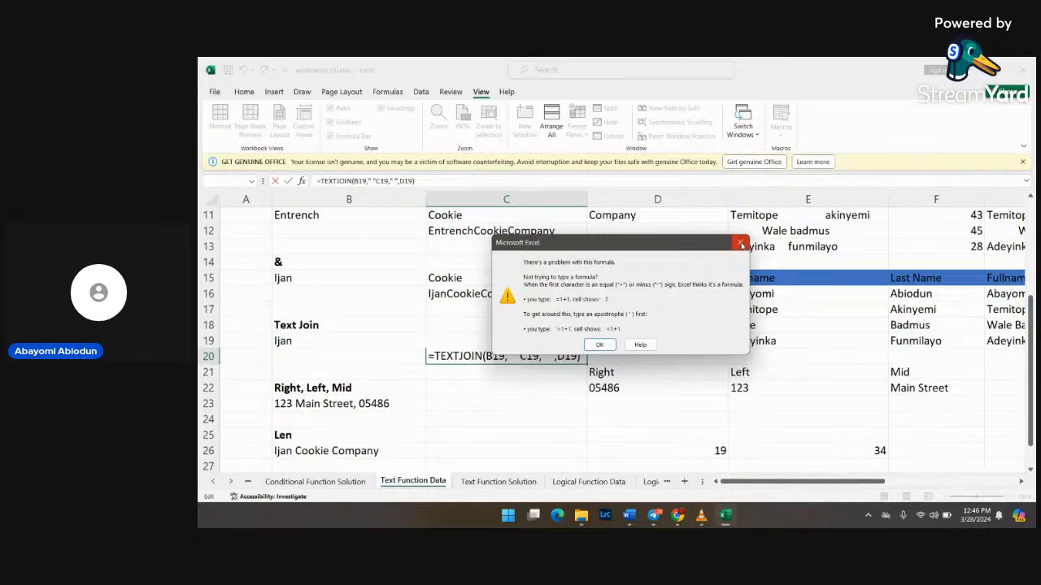
click(600, 345)
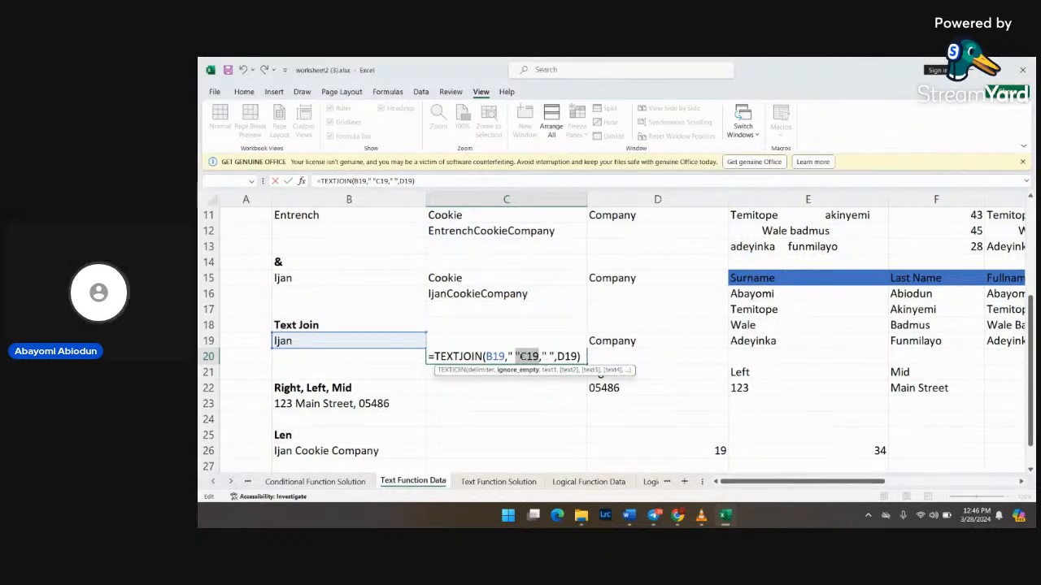
Step: Insert the missing comma before C19 in C20's formula and enter it as =TEXTJOIN(B19," ",C19," ",D19)
key(Left)
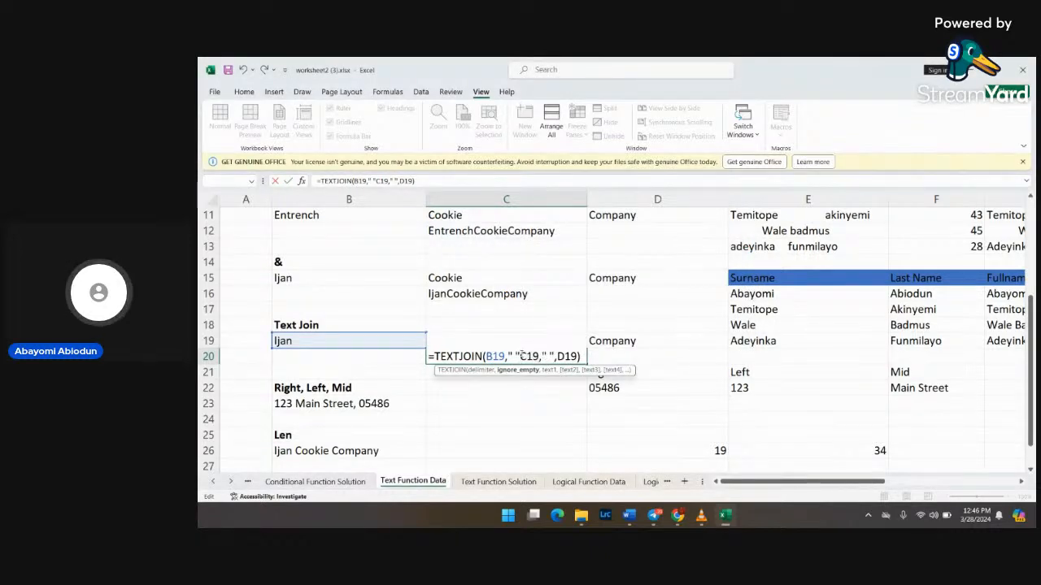
text(,)
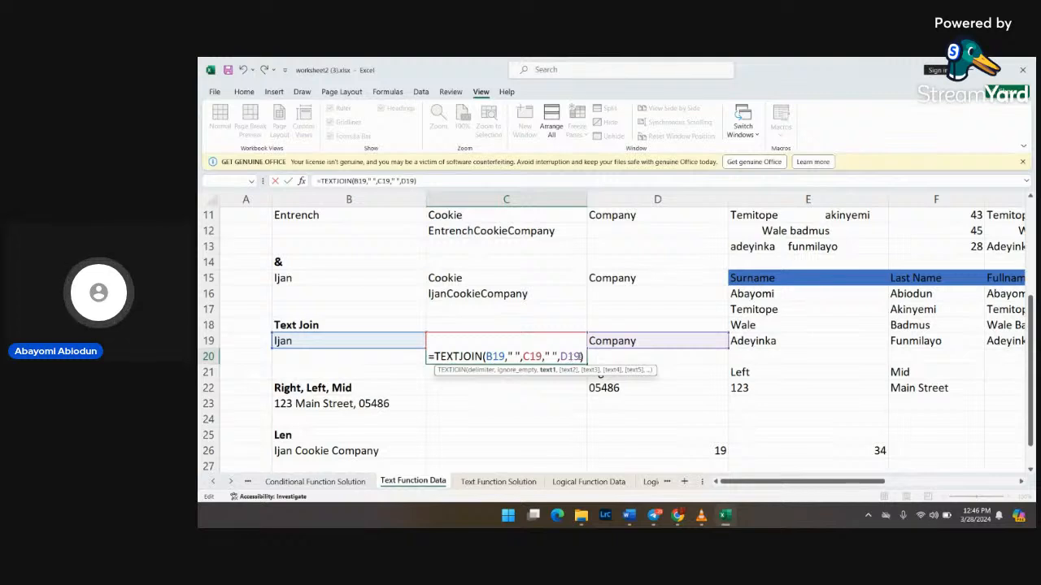
click(585, 356)
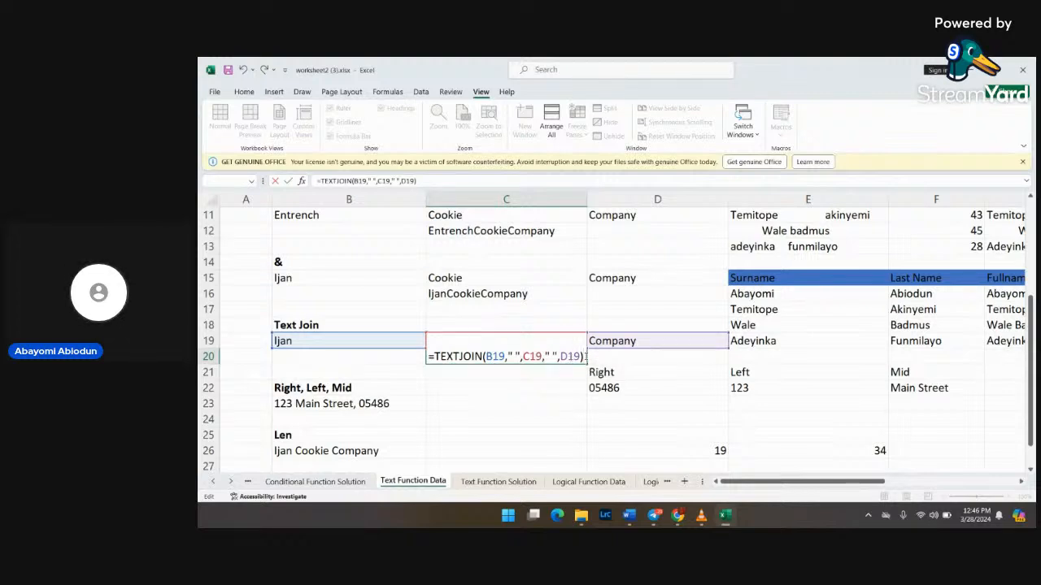
key(Return)
Step: Remove the space inside both pairs of double quotes in C20 and enter the formula as =TEXTJOIN(B19,"",C19,"",D19)
double_click(521, 356)
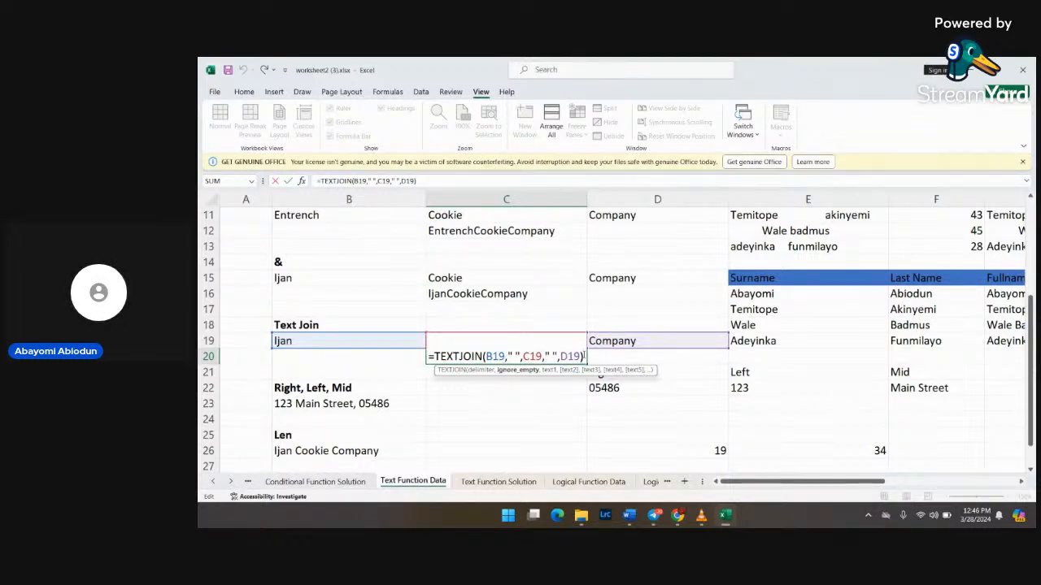
click(584, 355)
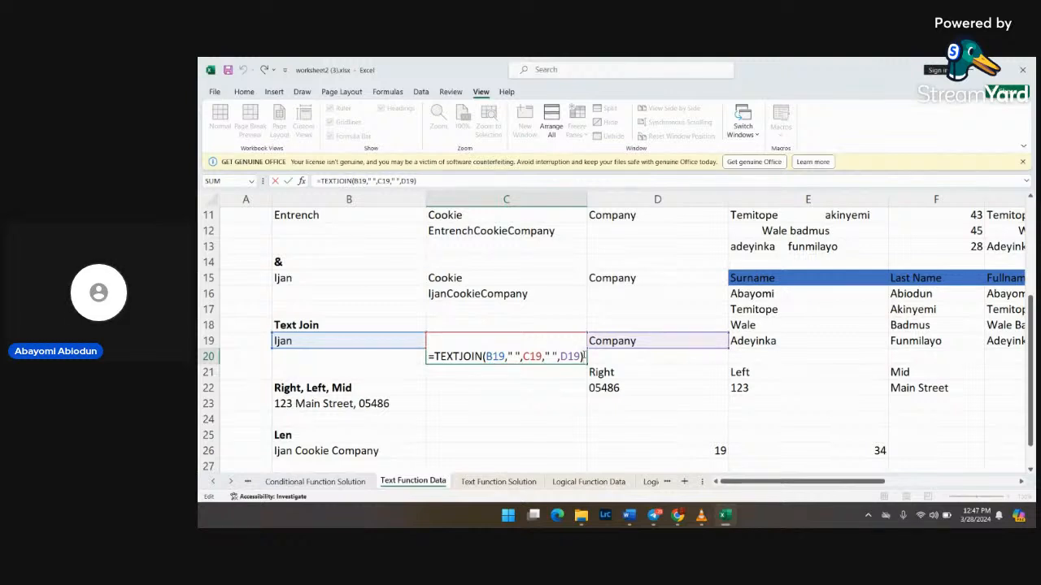
click(551, 356)
key(BackSpace)
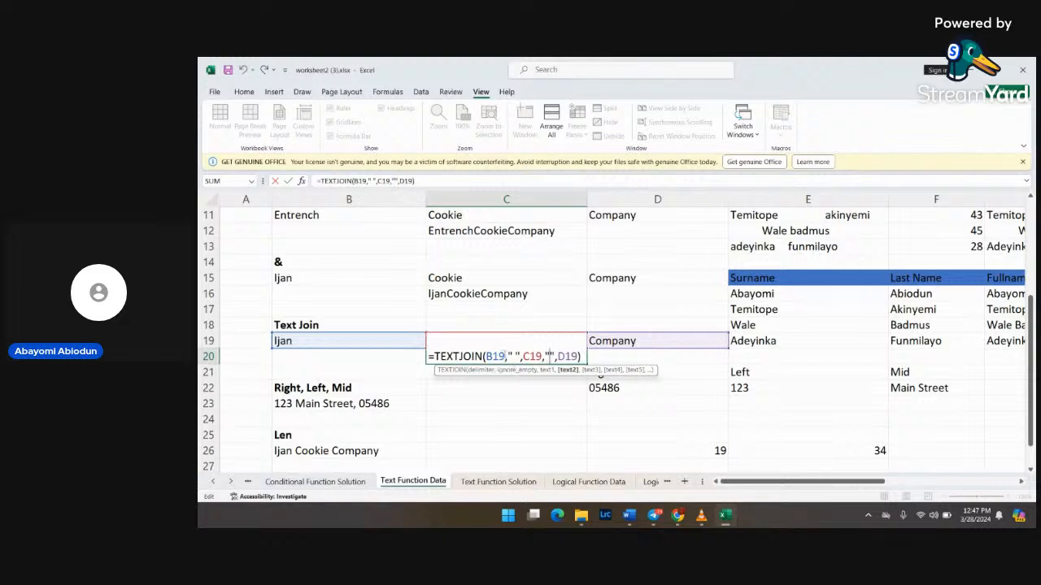
click(514, 356)
key(BackSpace)
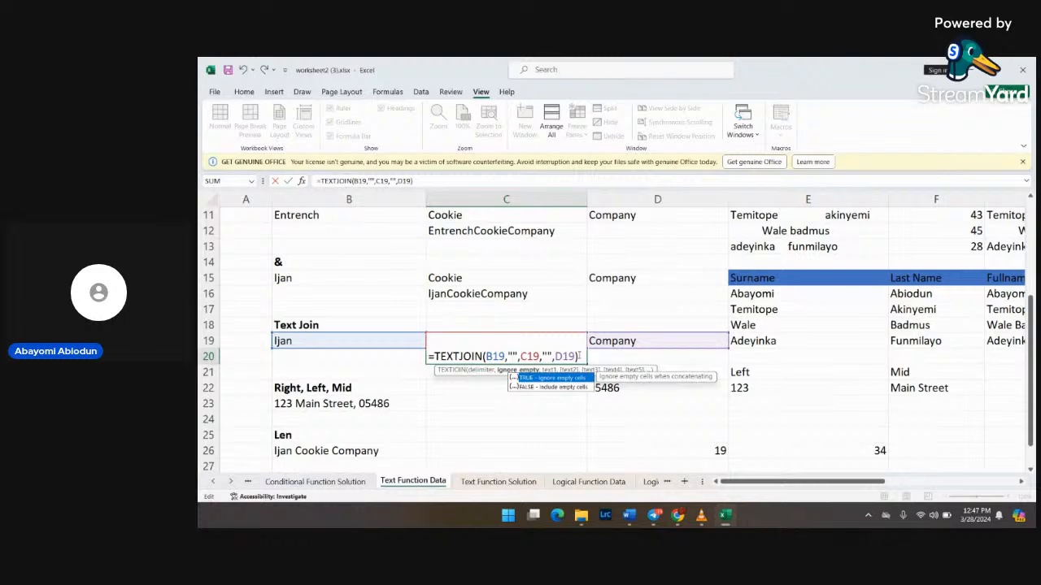
key(Return)
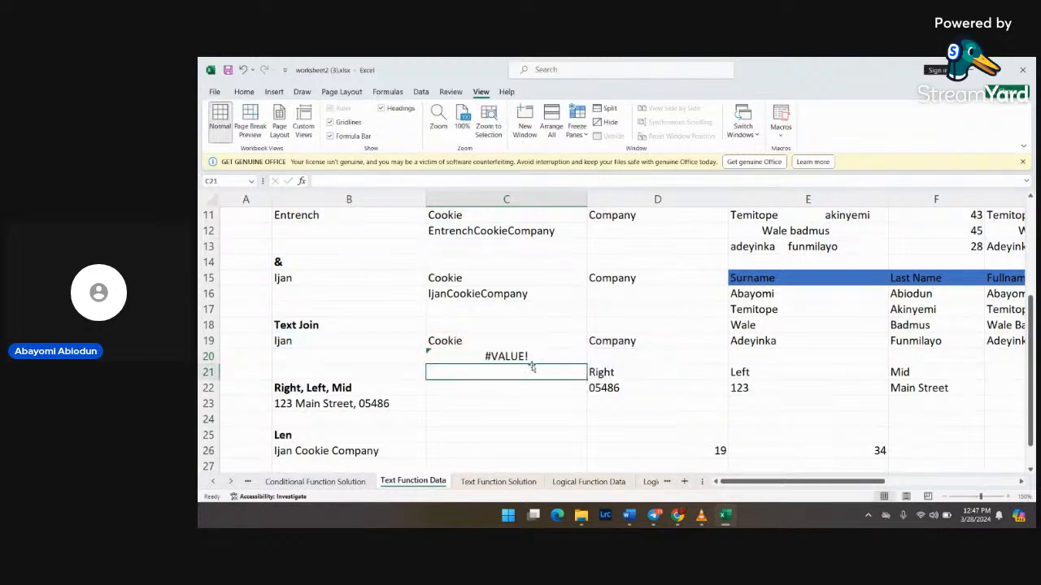
double_click(530, 356)
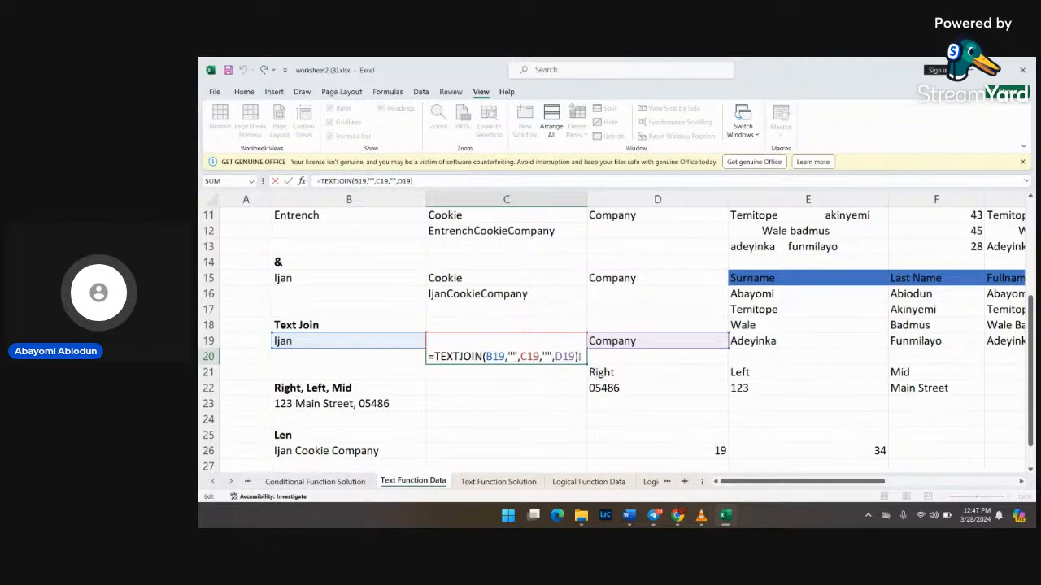
key(Return)
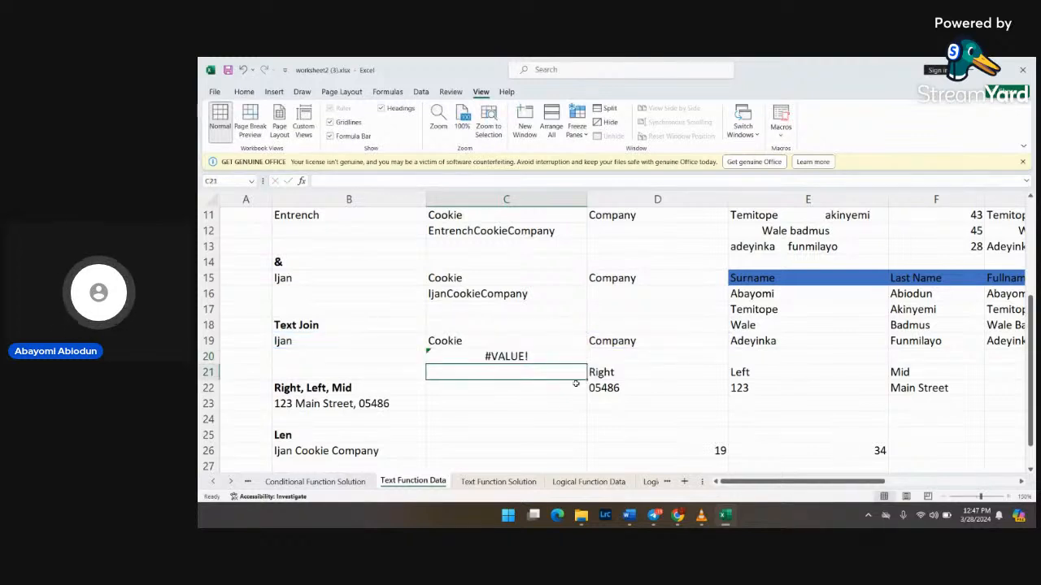
Step: Examine the RIGHT formula in D22 and the LEFT formula in E22, which extract text from the address in B23
scroll(559, 378, down, 1)
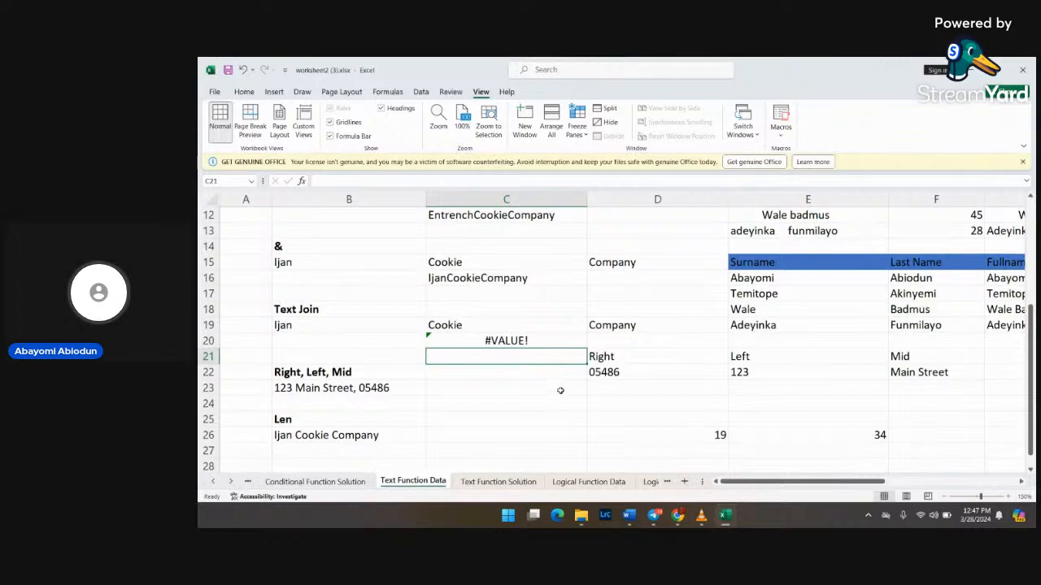
scroll(552, 434, down, 1)
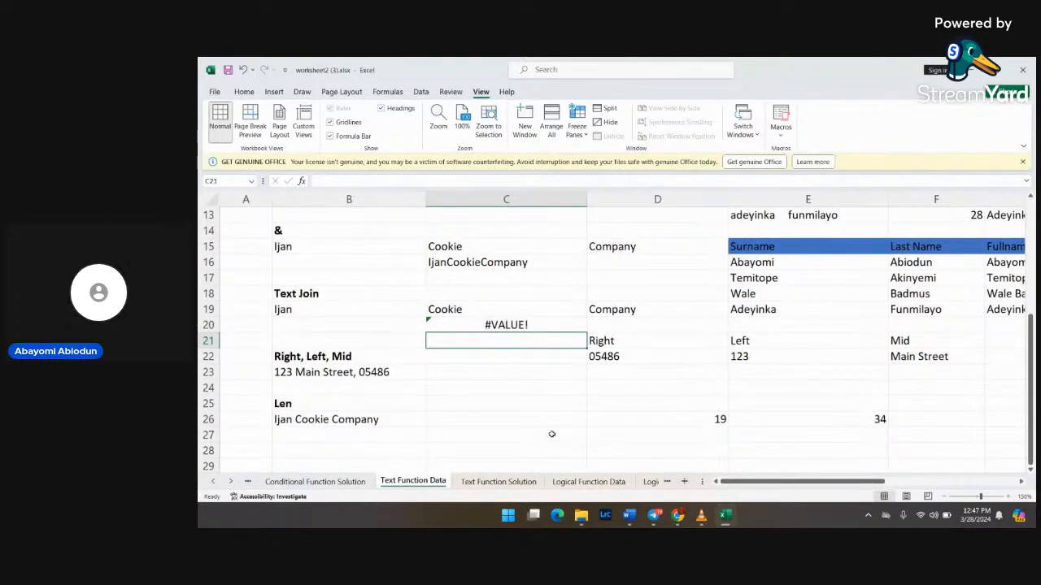
double_click(615, 358)
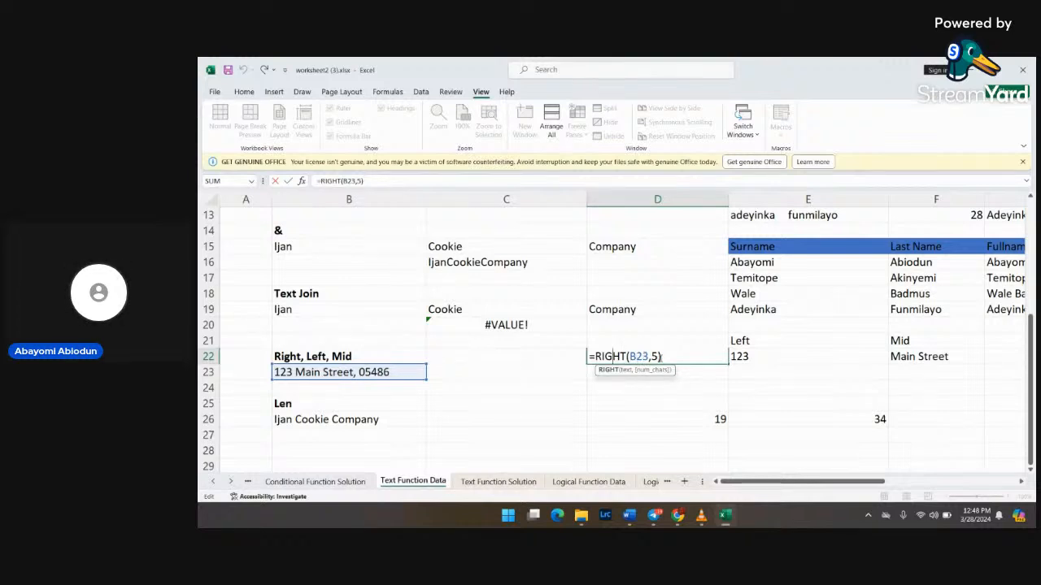
click(668, 356)
key(Return)
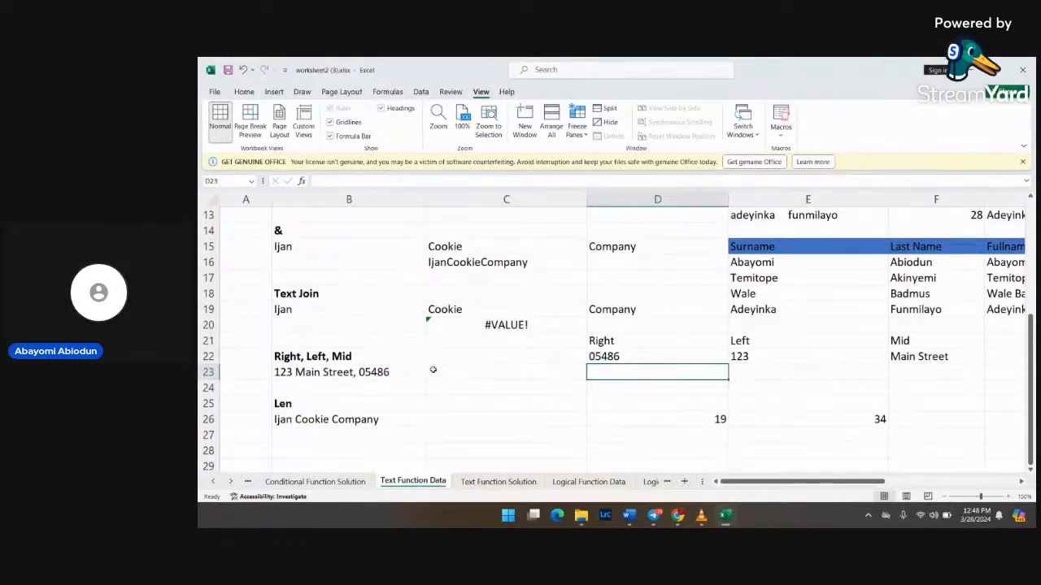
double_click(611, 357)
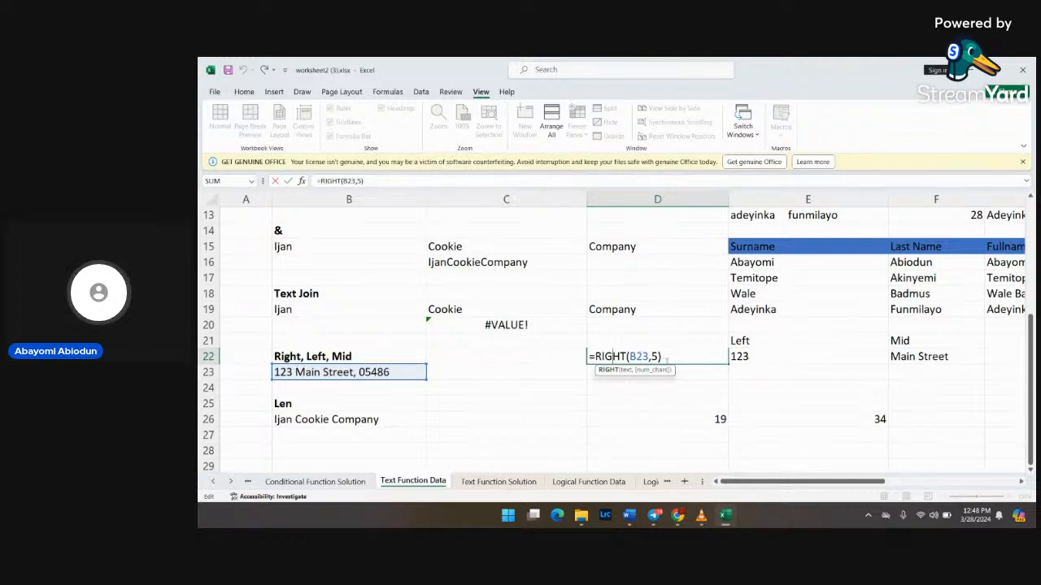
double_click(740, 356)
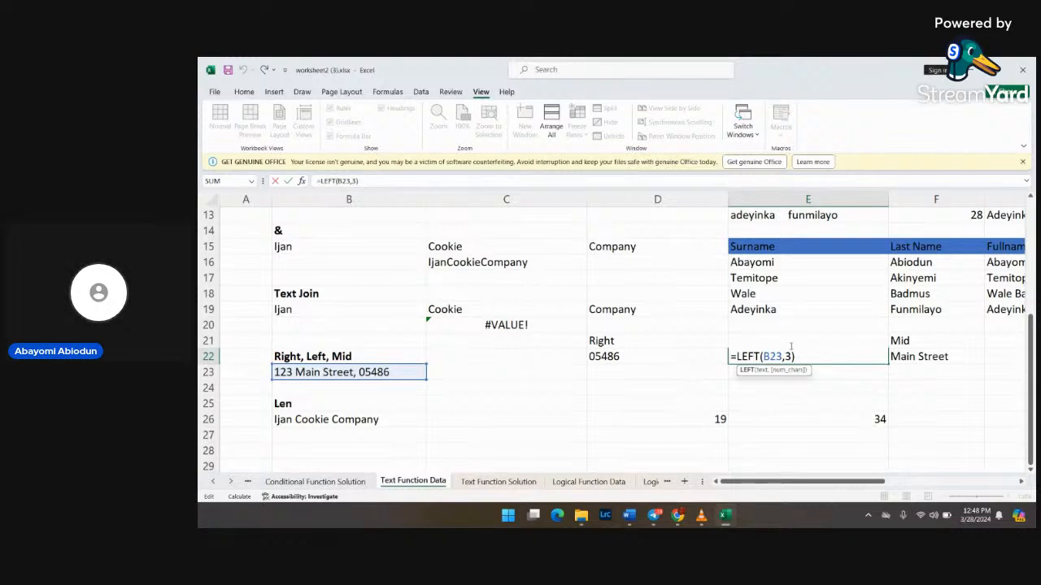
click(817, 358)
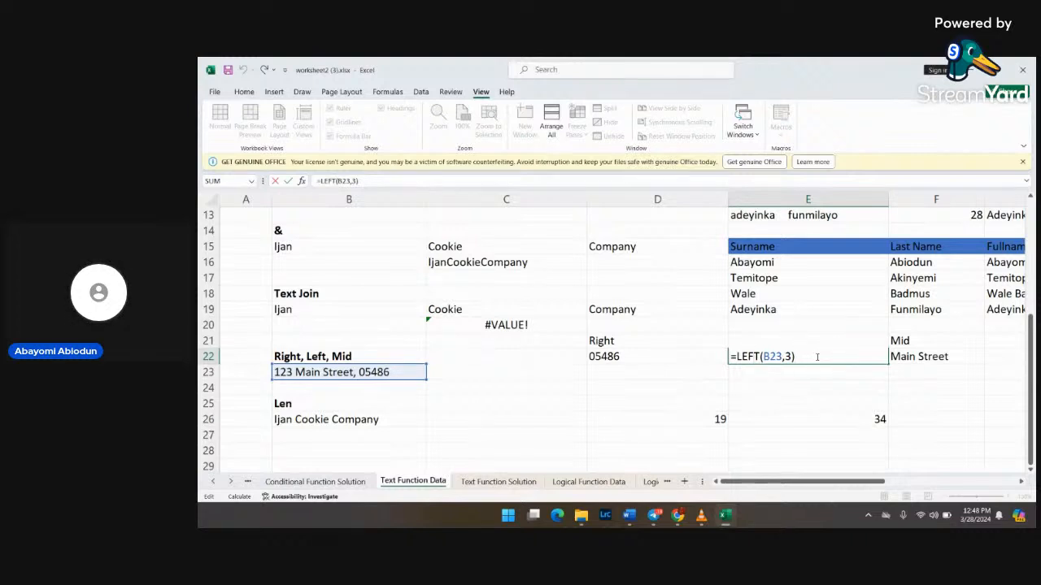
key(Return)
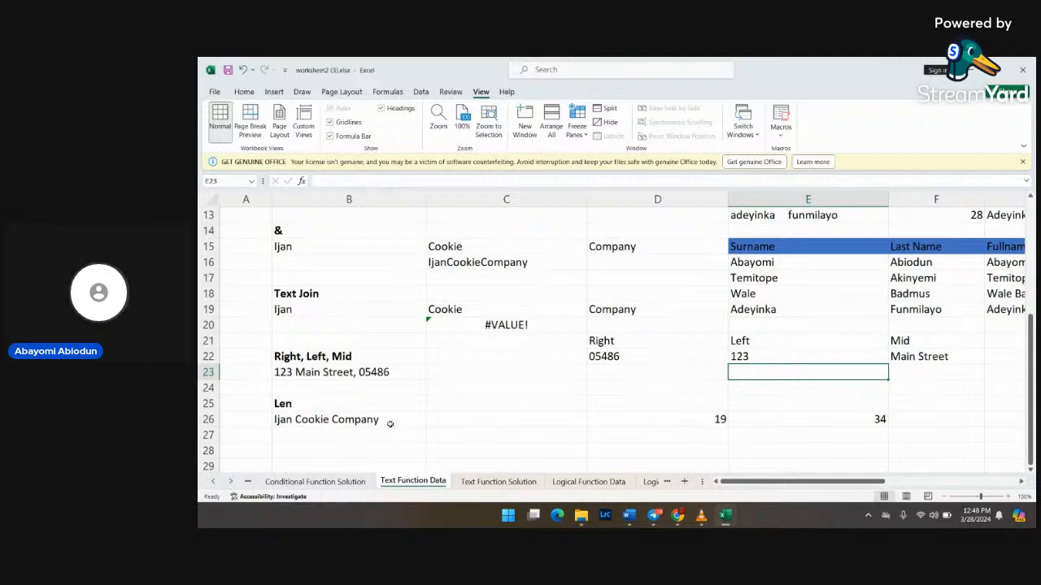
Step: Examine the LEN formula in D26 that counts the characters of the company name in B26
scroll(388, 423, down, 1)
double_click(683, 404)
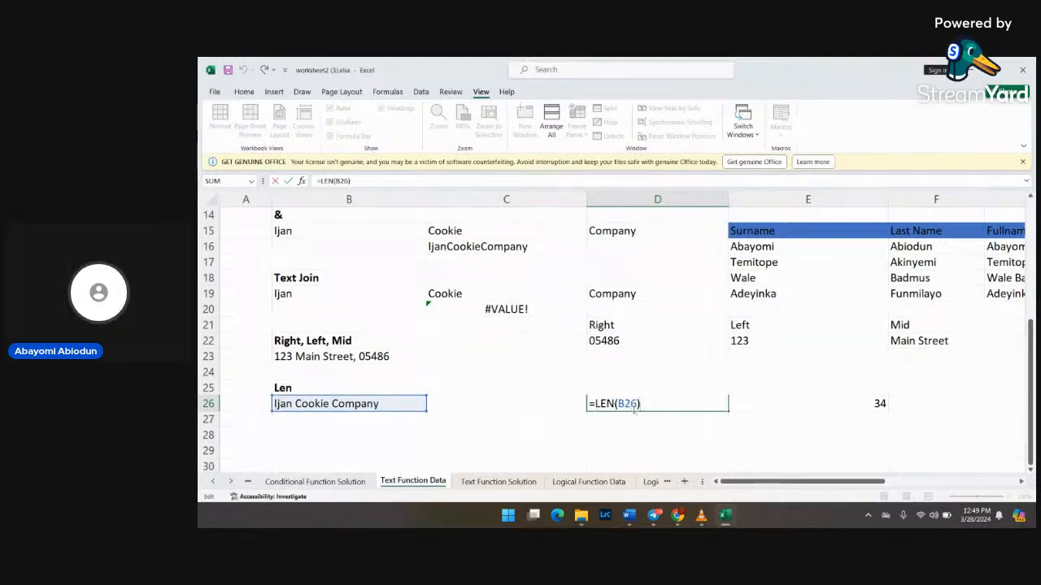
key(Return)
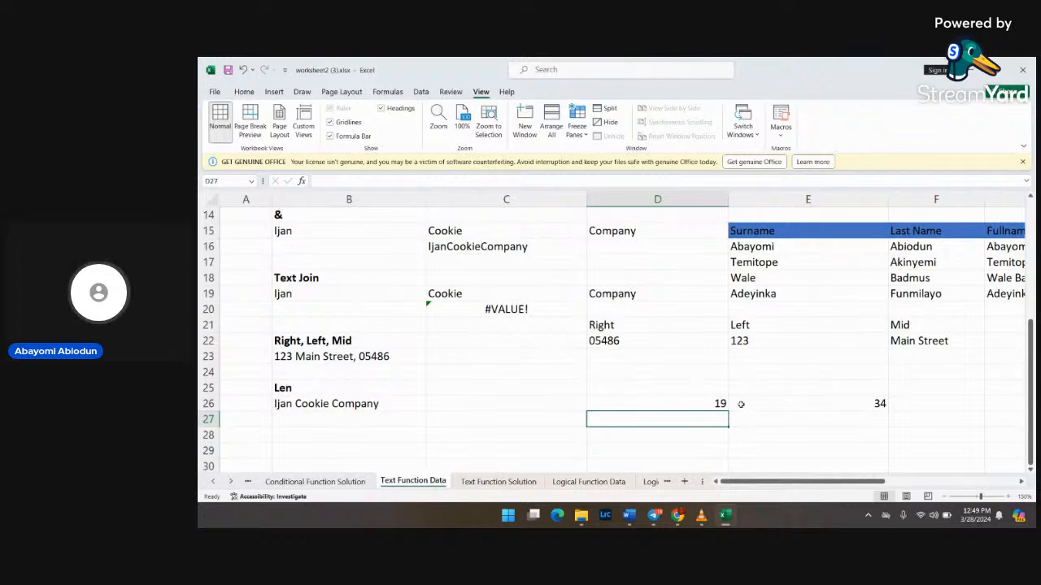
Step: Switch to the Logical Function Solution sheet and open the True / False comparison formula in D4 for viewing
click(232, 482)
click(232, 482)
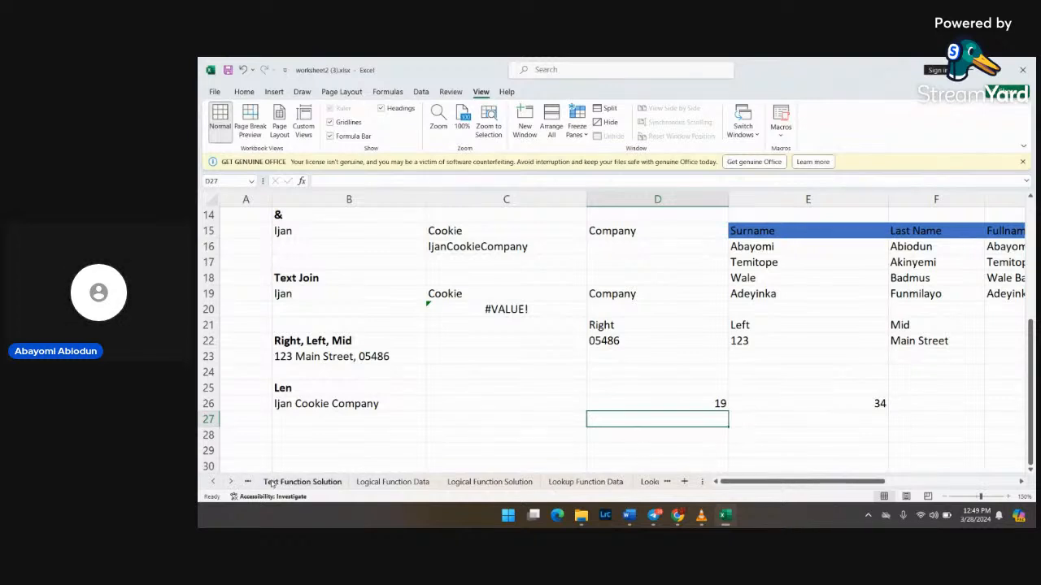
click(469, 485)
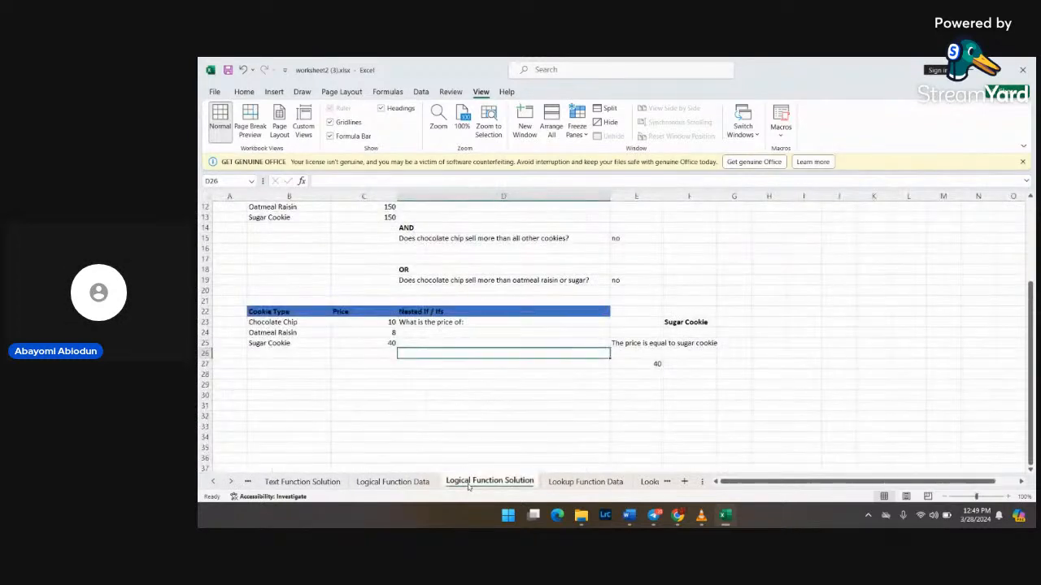
scroll(473, 334, up, 4)
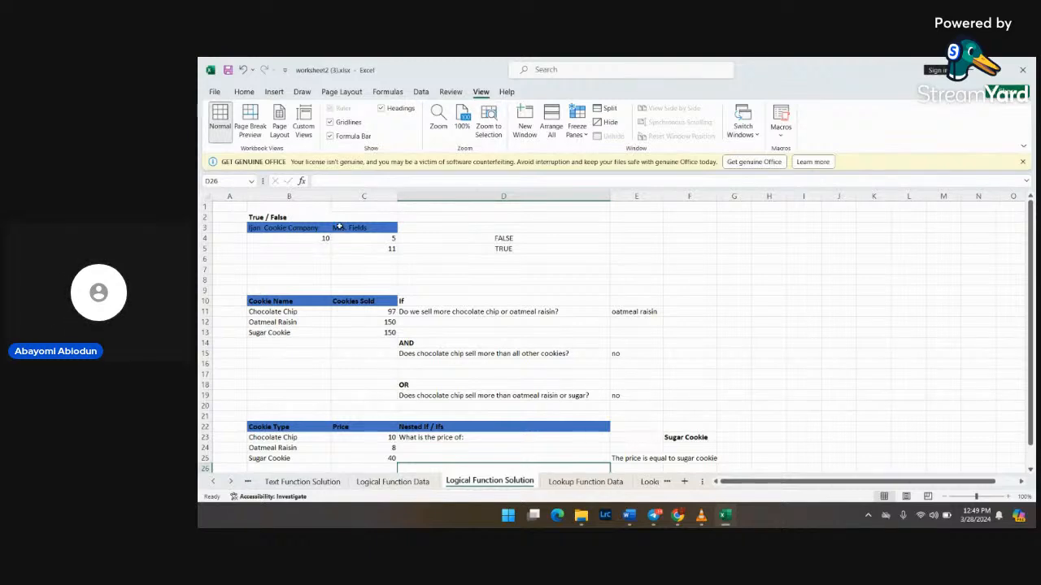
double_click(504, 239)
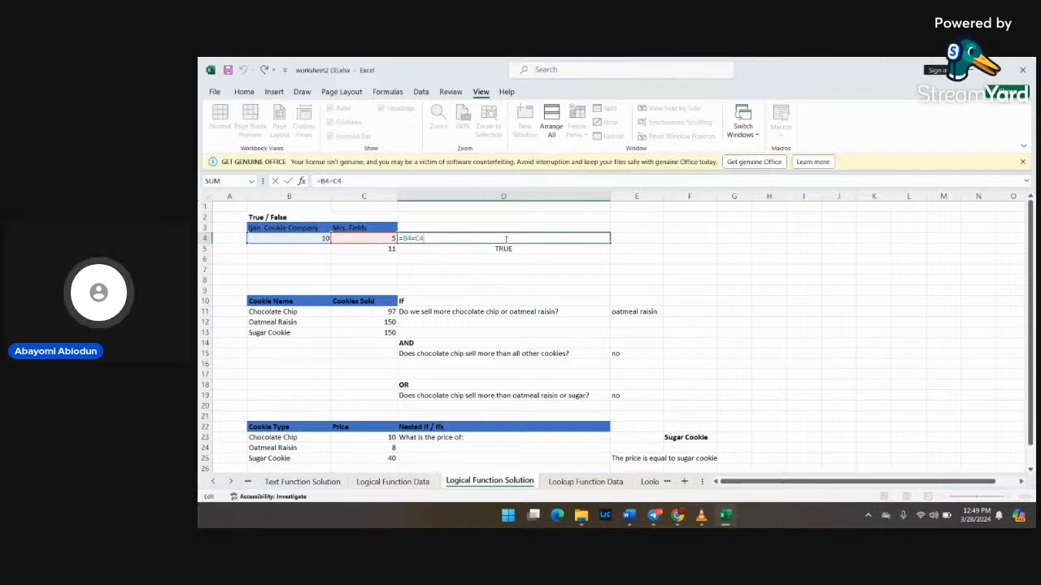
Step: Examine the equality comparison formula in D4 and the greater-than comparison formula in D5 of the True / False section
drag(423, 237, 401, 238)
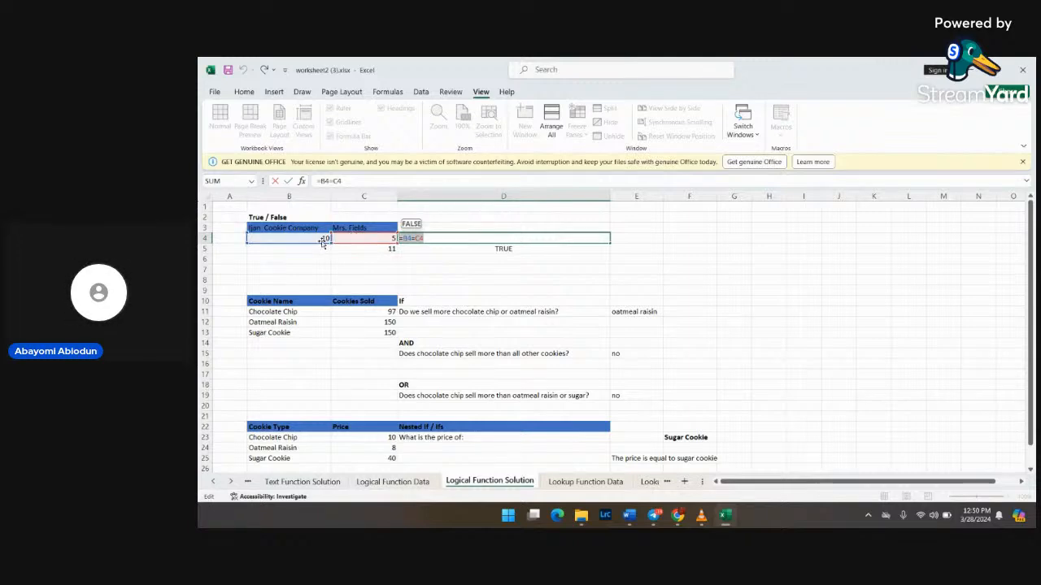
click(431, 238)
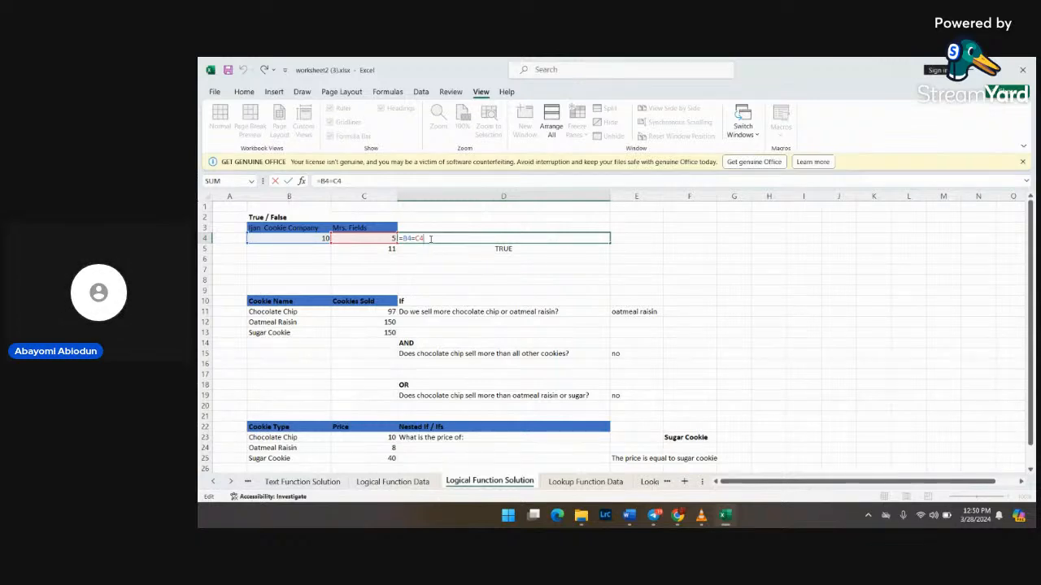
key(Return)
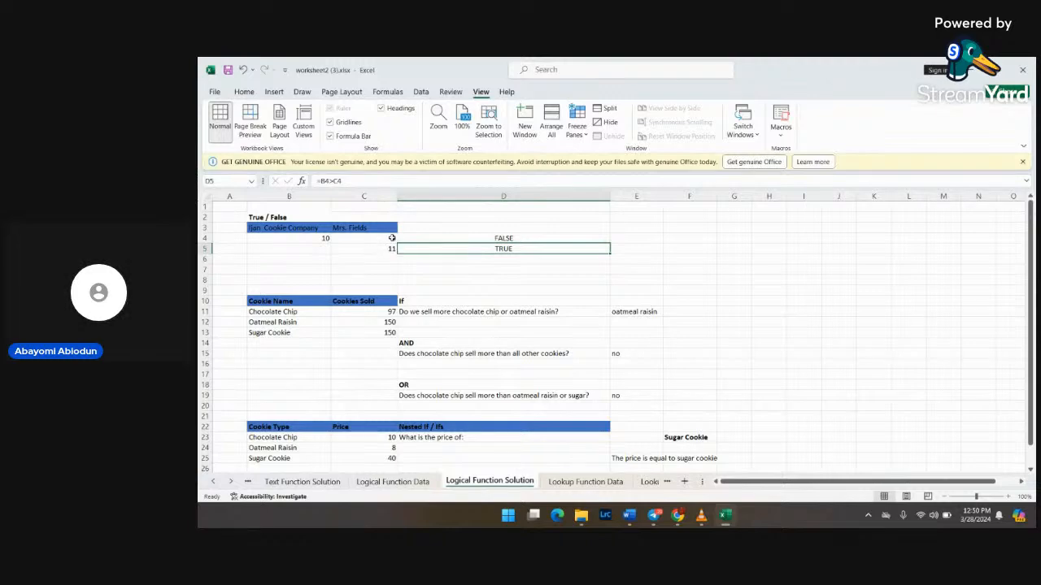
double_click(504, 249)
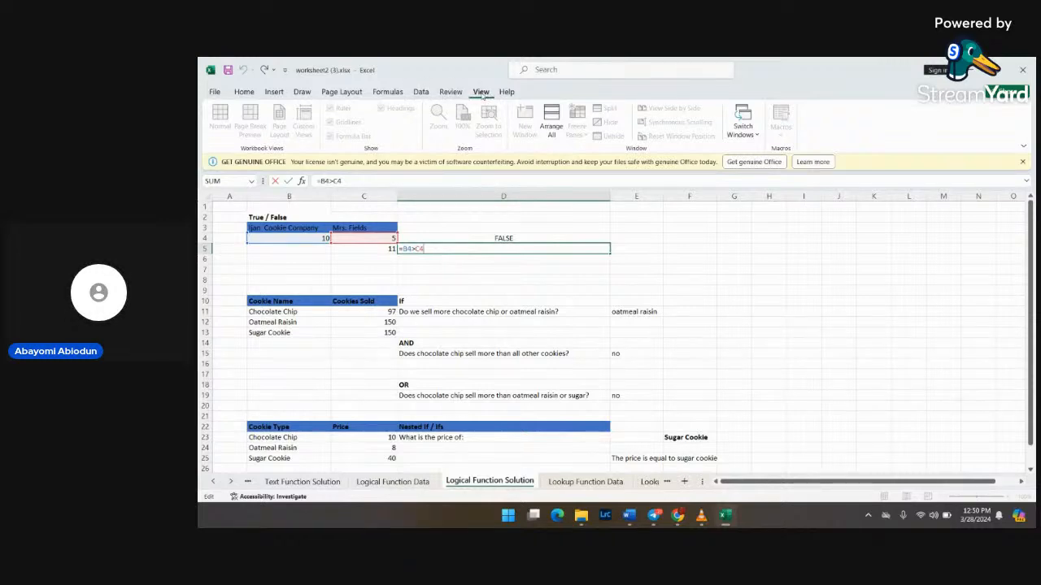
key(Return)
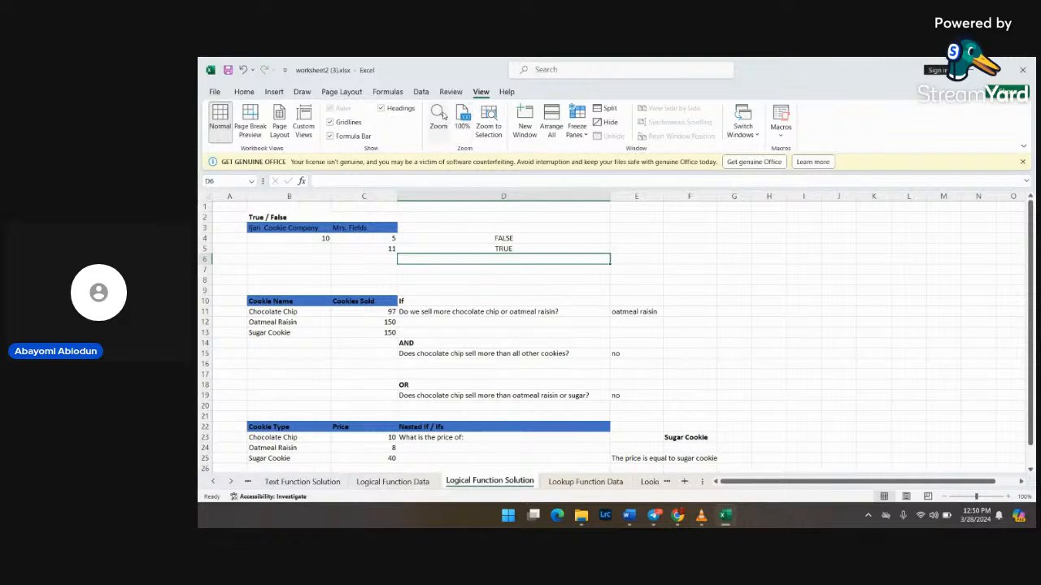
Step: Set the worksheet zoom to a custom 150% and review the greater-than comparison formula in D5
click(438, 118)
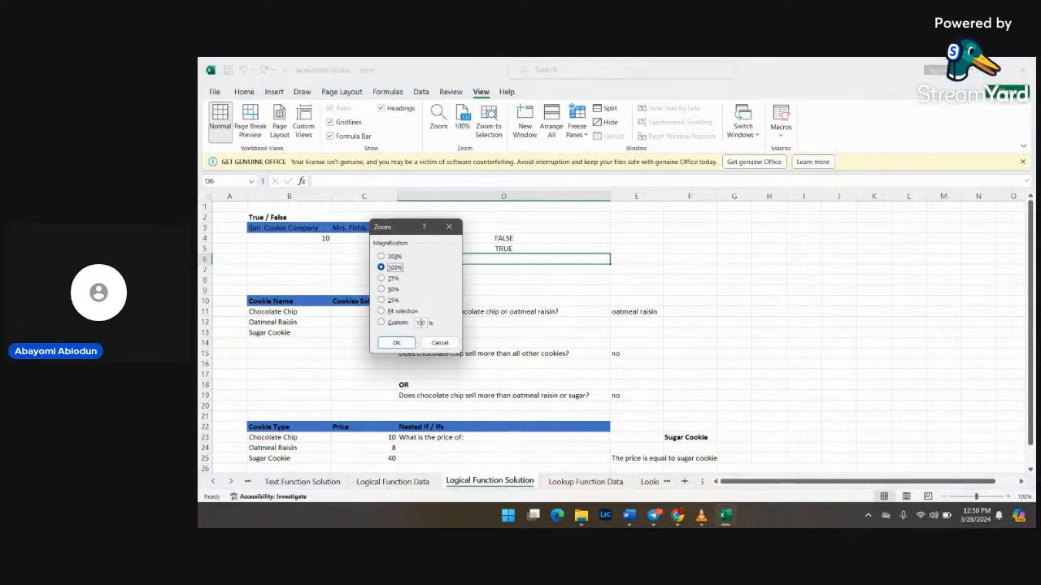
click(421, 322)
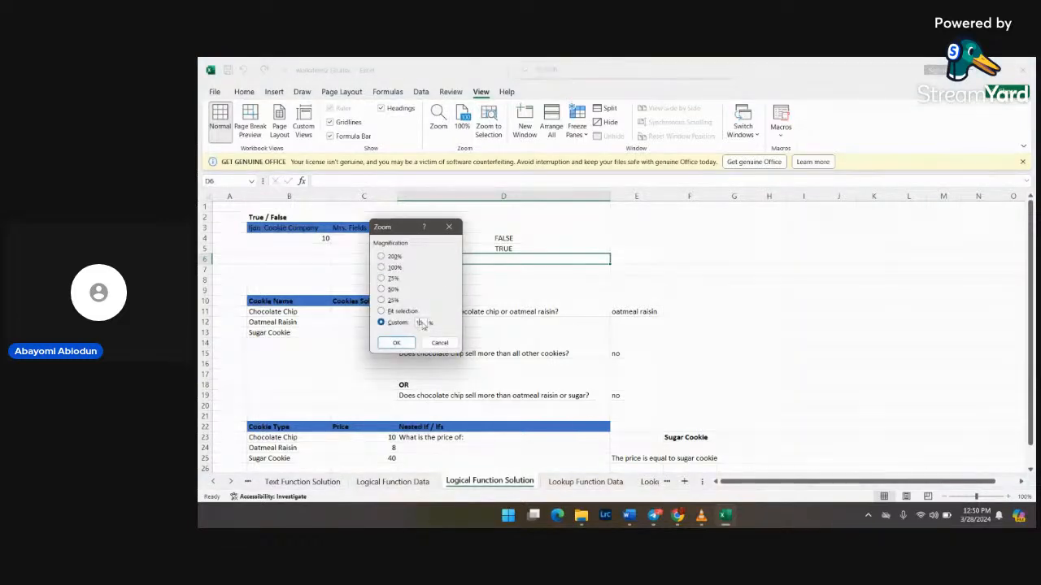
click(397, 342)
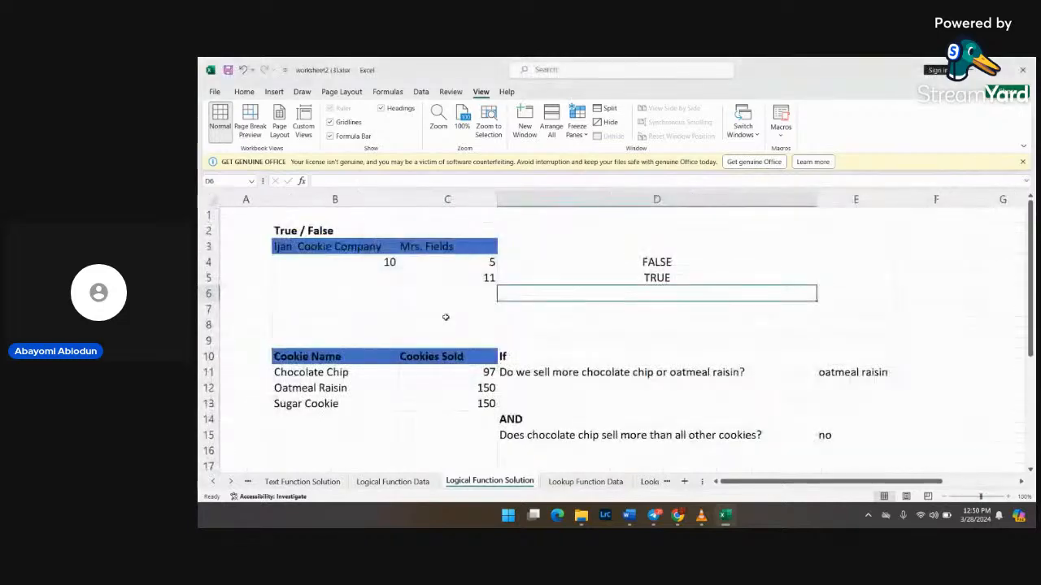
double_click(653, 278)
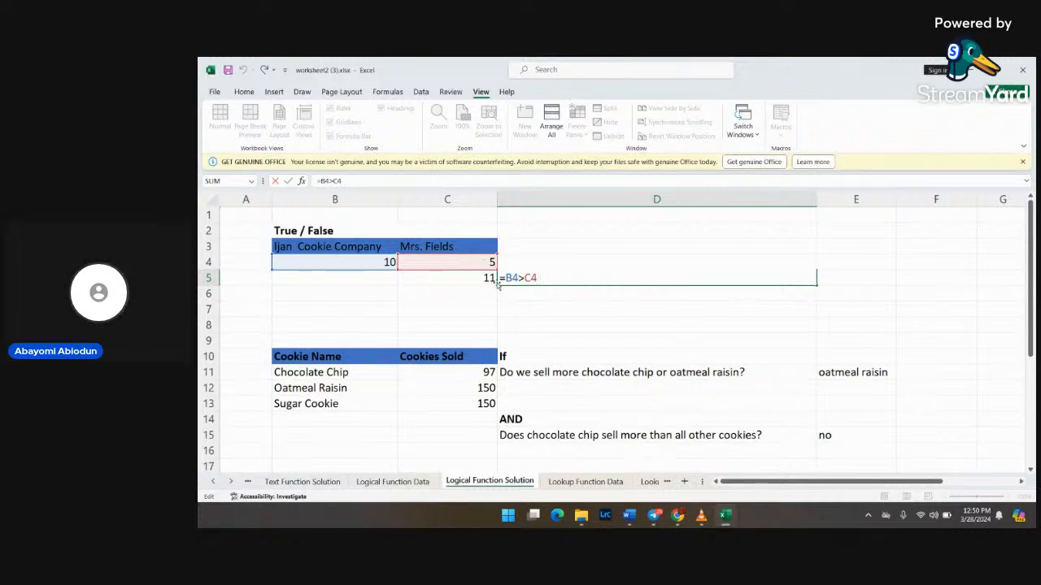
key(Return)
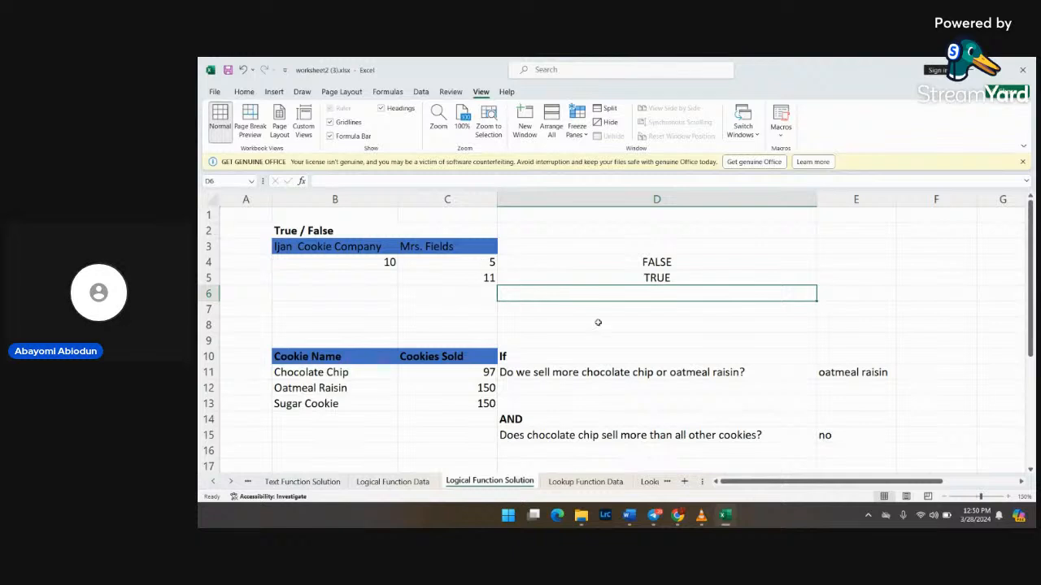
Step: Examine the Cookies Sold table and the IF formula in E11 that compares chocolate chip with oatmeal raisin
scroll(598, 324, down, 1)
scroll(598, 324, down, 1)
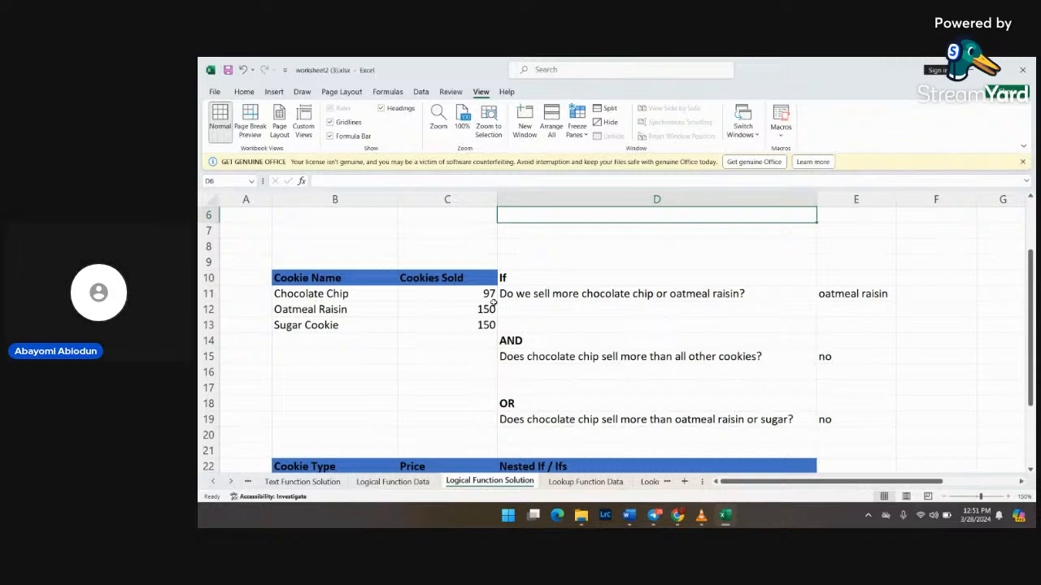
drag(493, 302, 356, 336)
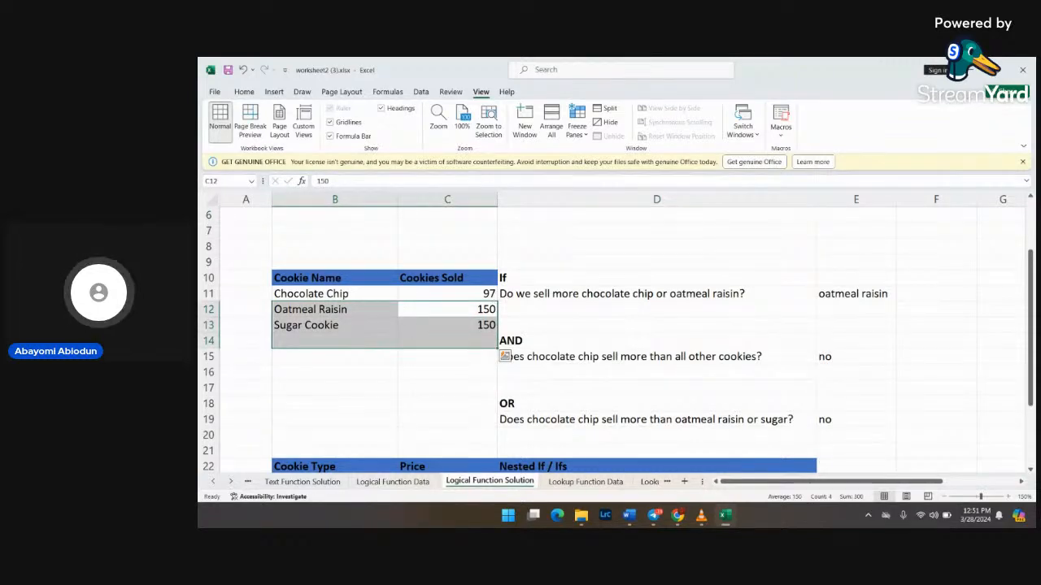
click(448, 231)
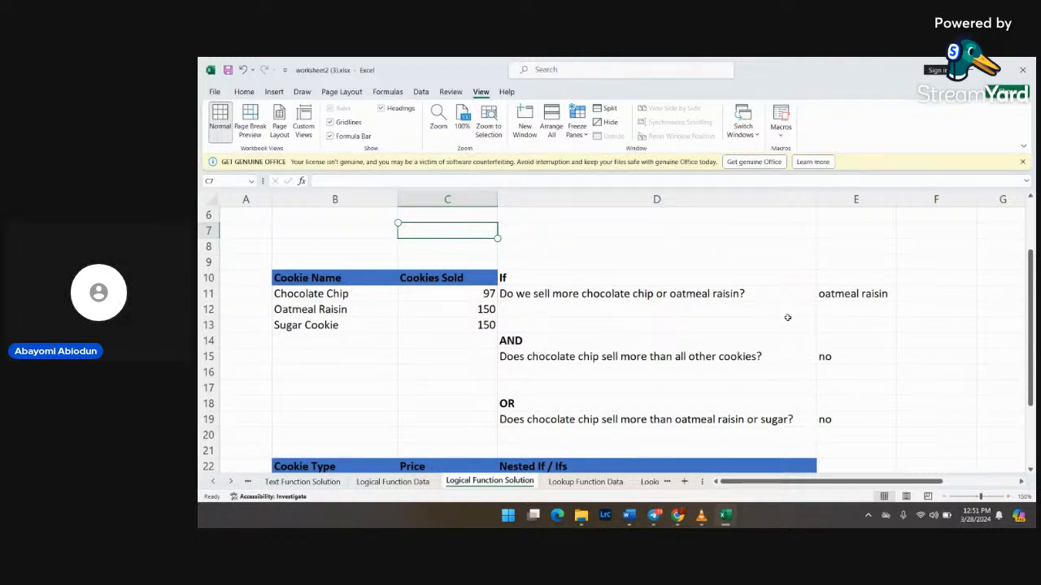
click(844, 296)
double_click(843, 296)
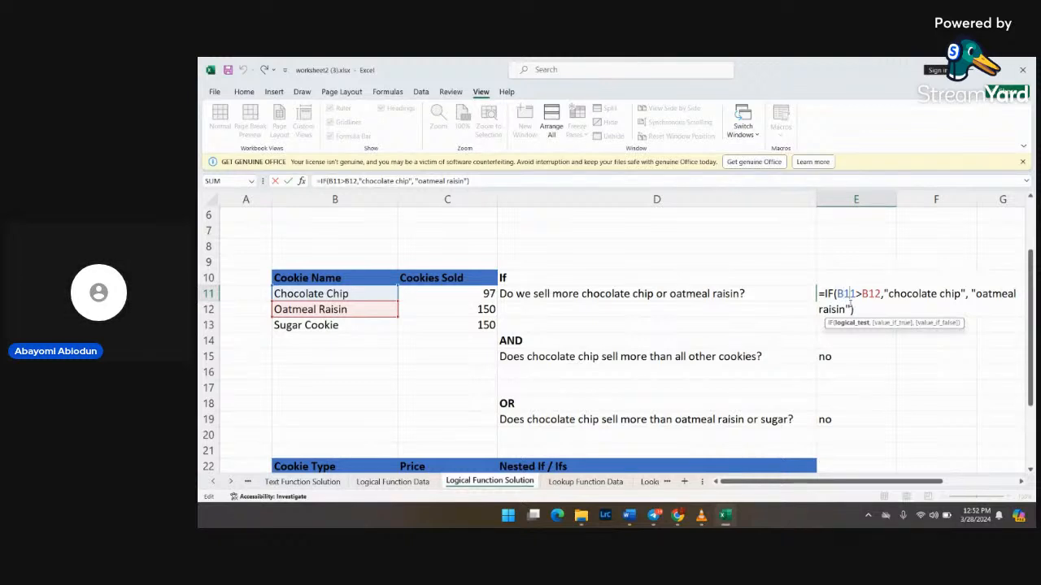
key(Return)
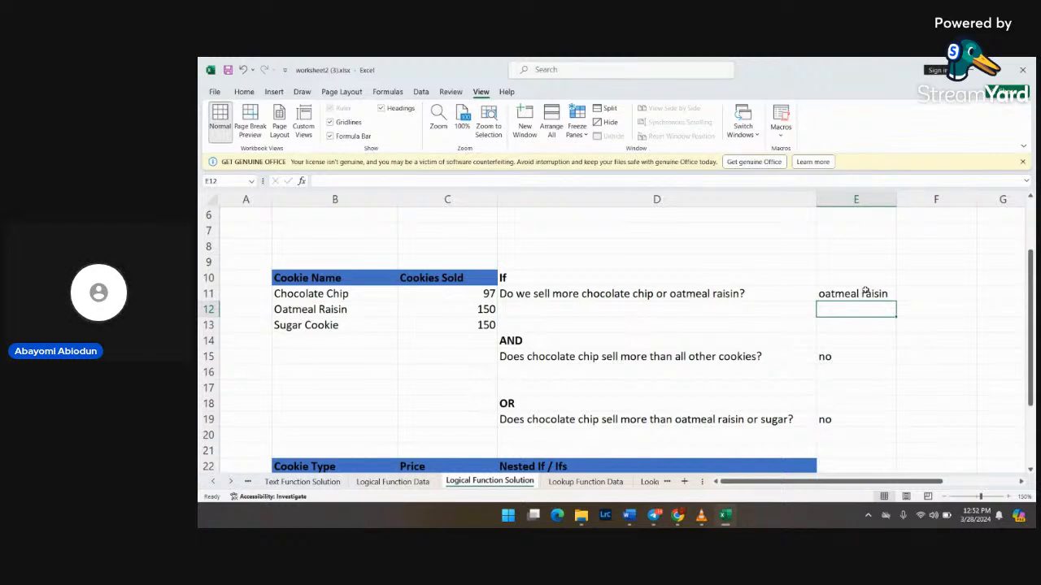
Step: Test the IF result by changing the chocolate chip sales in C11 to 970, and restore the value to 97
click(485, 310)
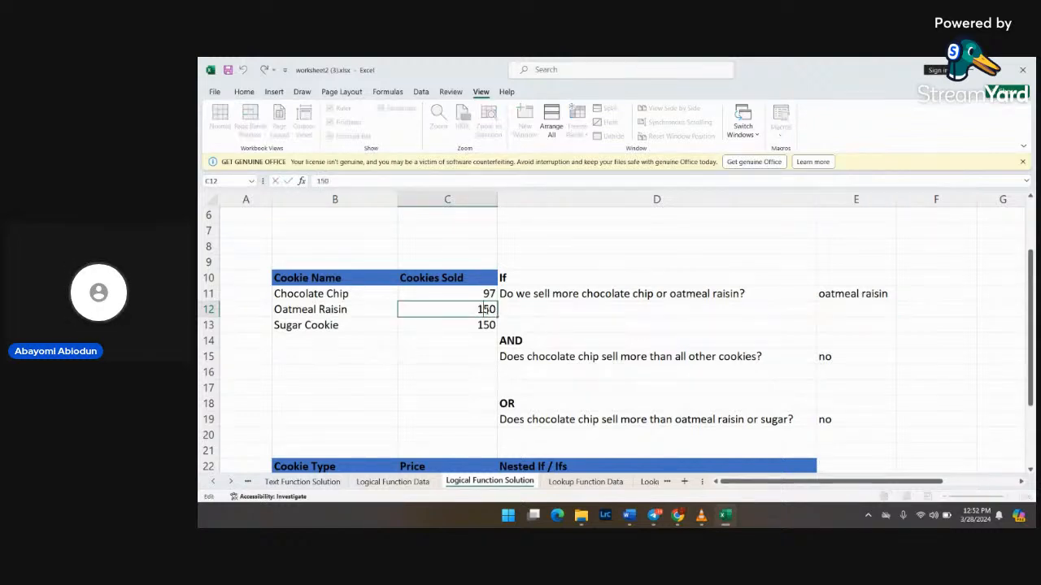
double_click(488, 294)
text(0)
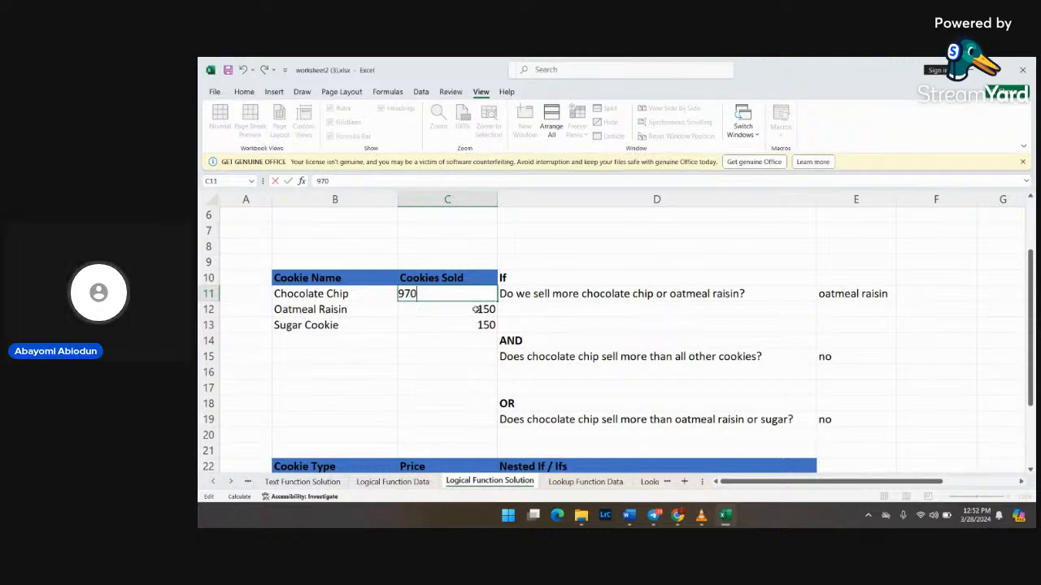
click(476, 310)
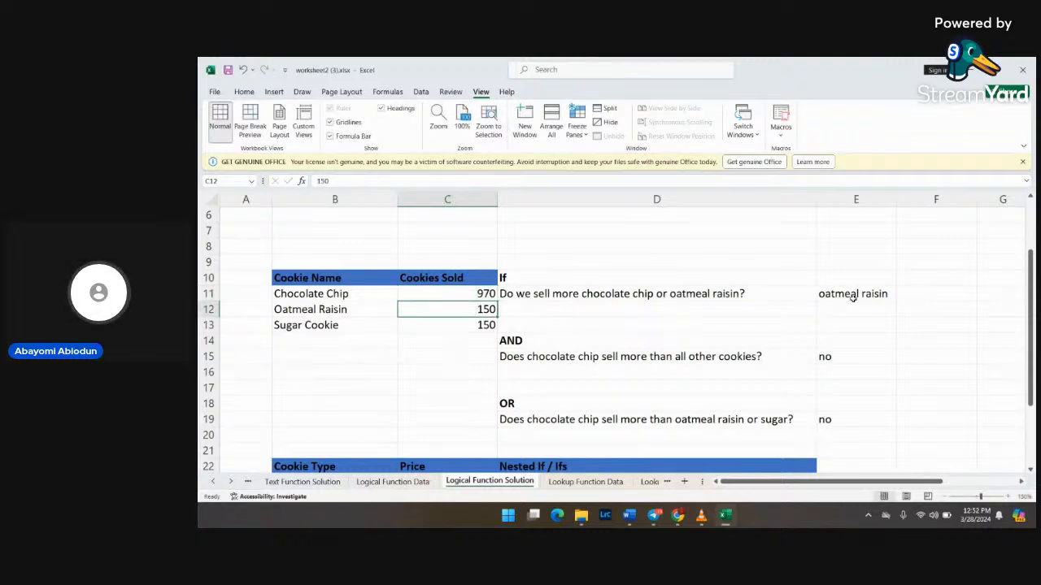
click(854, 340)
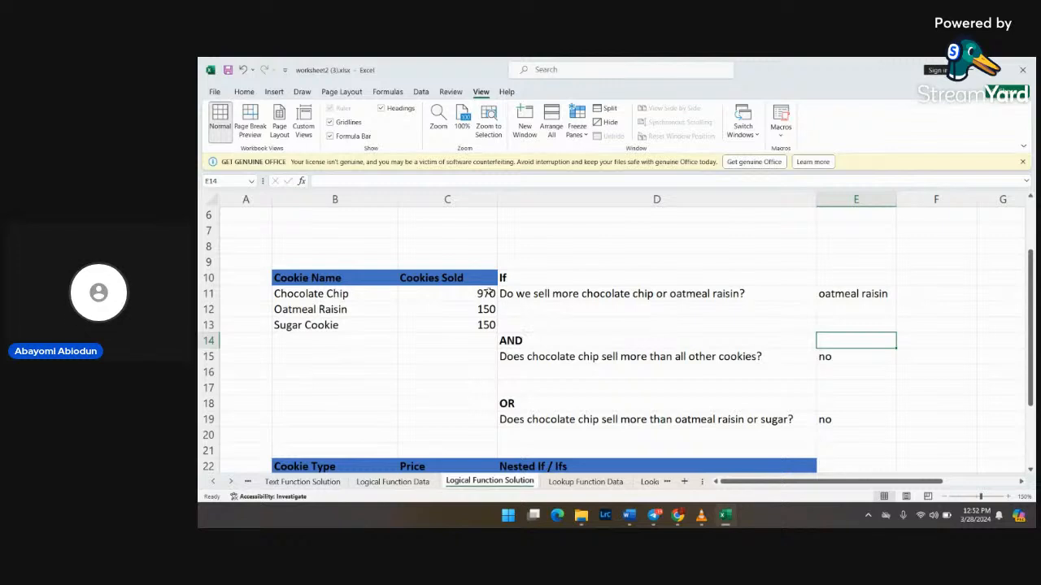
double_click(488, 293)
key(BackSpace)
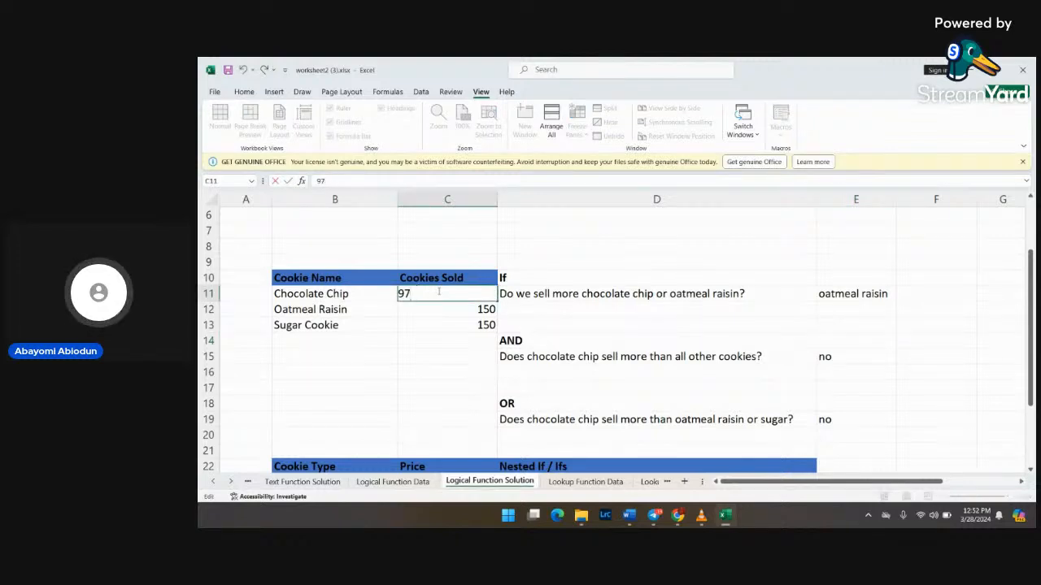
key(Return)
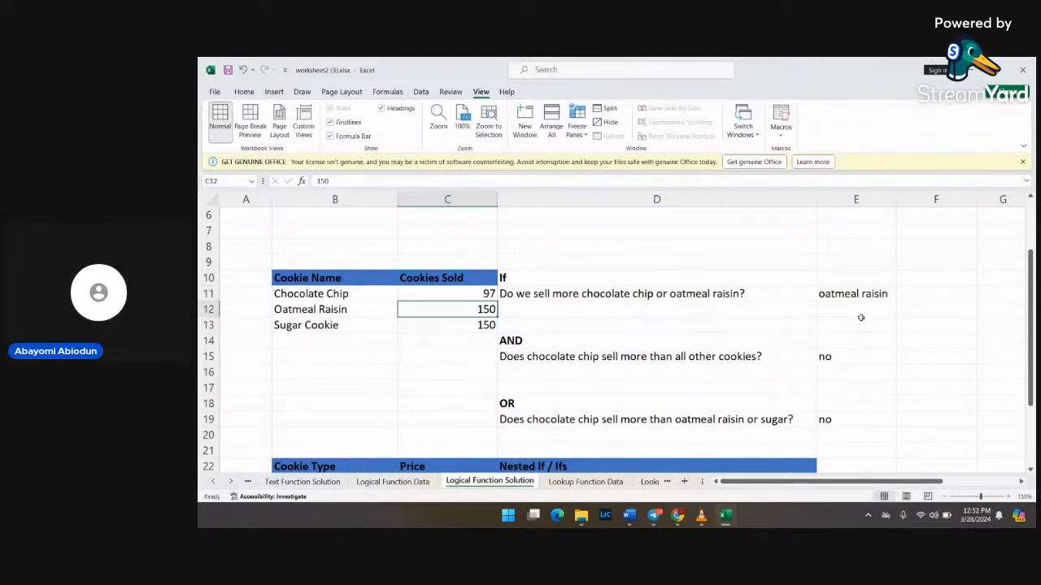
Step: Recheck which cells the logical test of the IF formula in E11 refers to, leaving the formula as it is
double_click(846, 296)
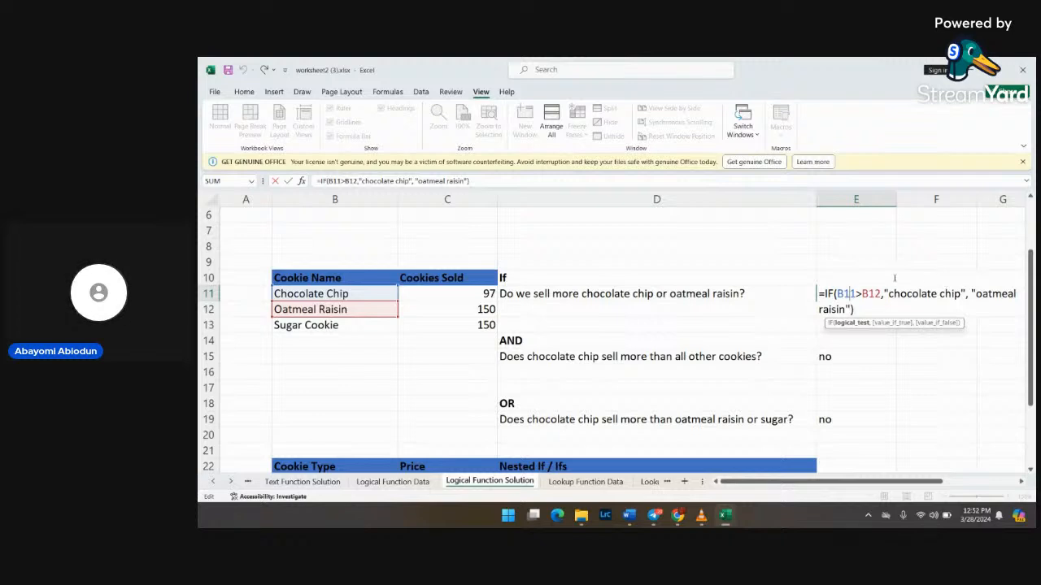
click(866, 314)
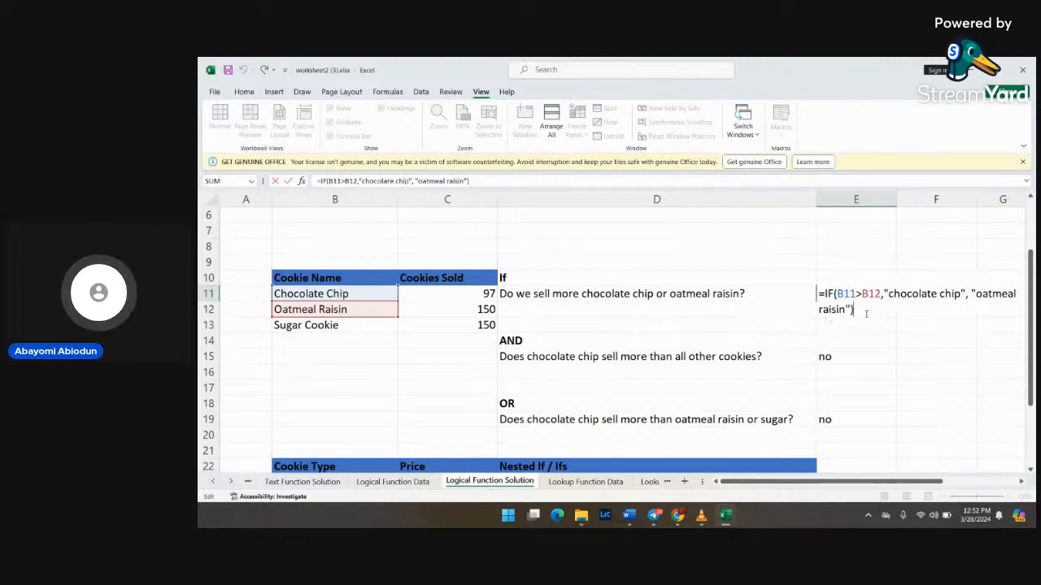
key(Return)
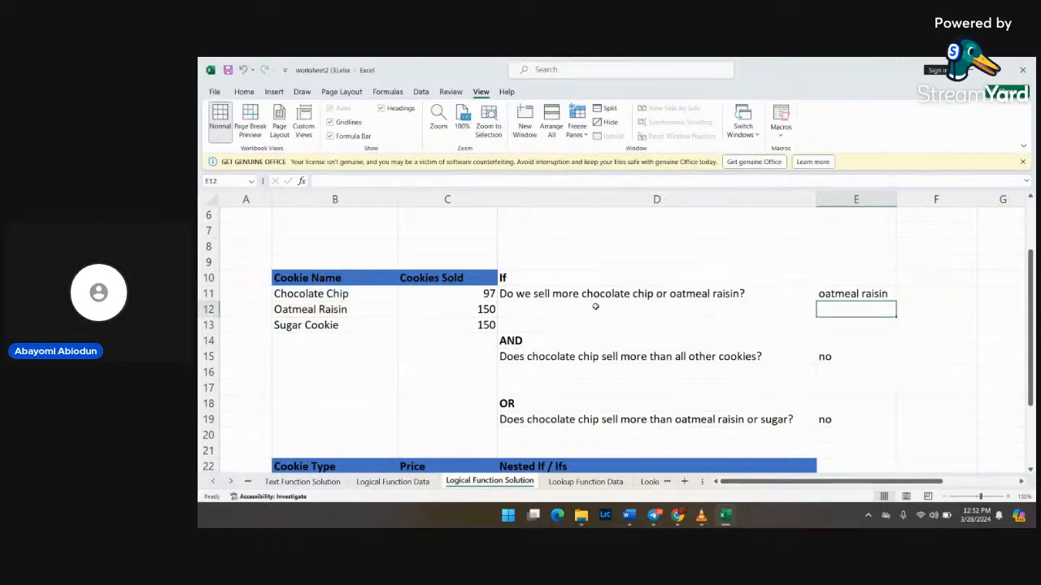
Step: Examine the IF formula with nested AND in E15 that compares chocolate chip with all other cookies
scroll(628, 379, down, 1)
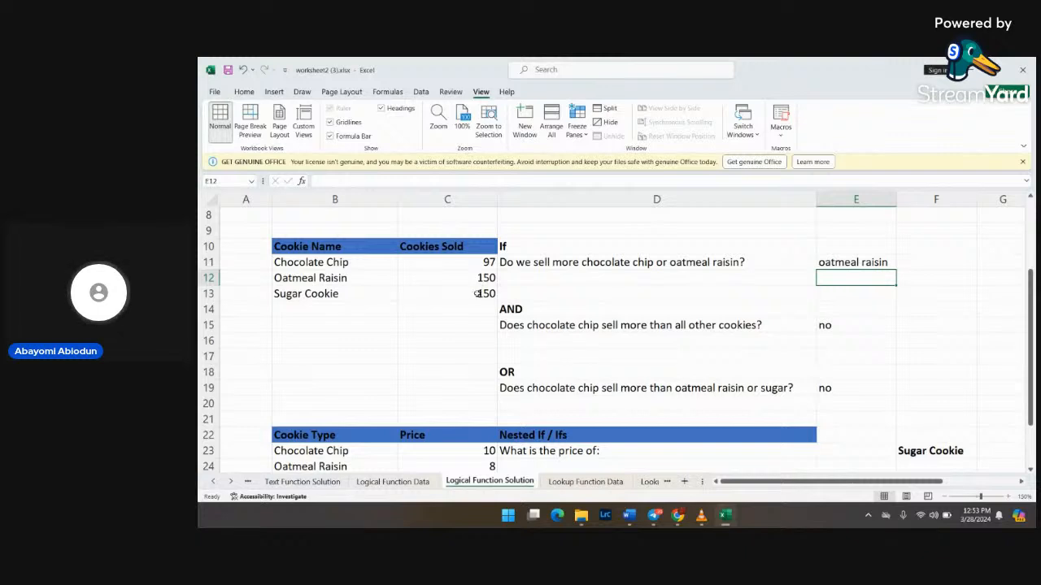
double_click(834, 325)
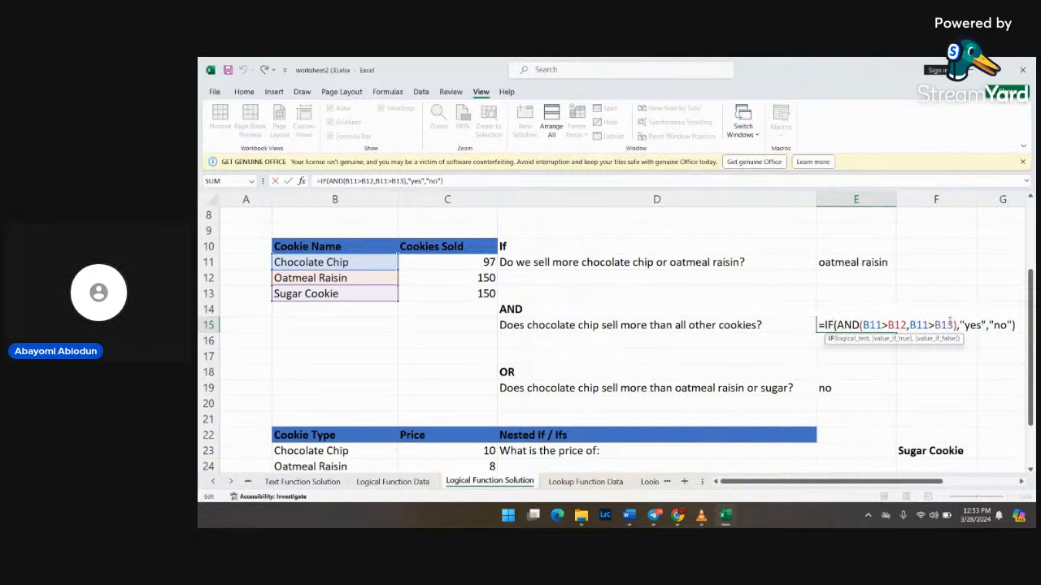
click(1012, 325)
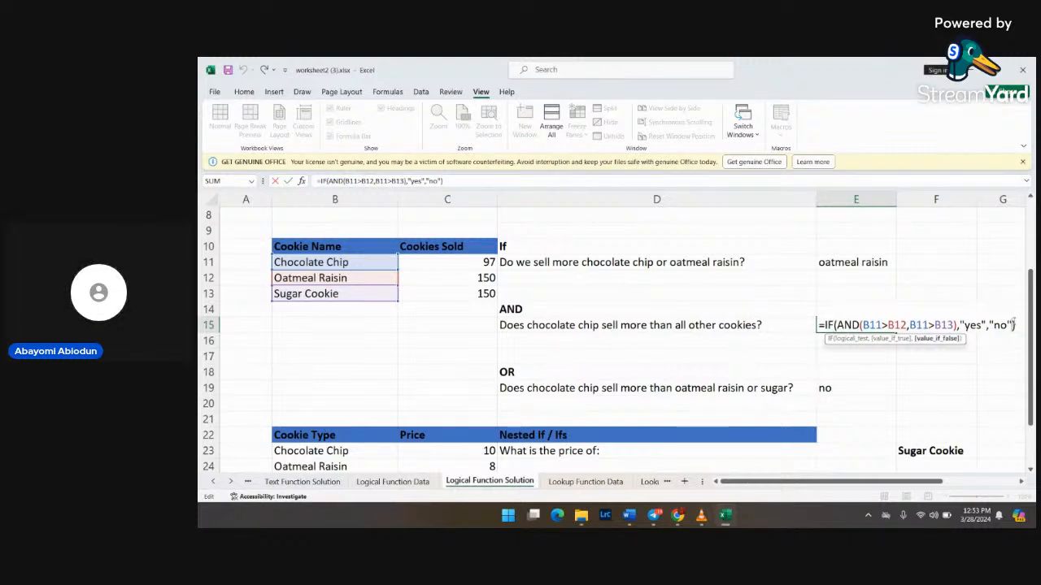
key(Return)
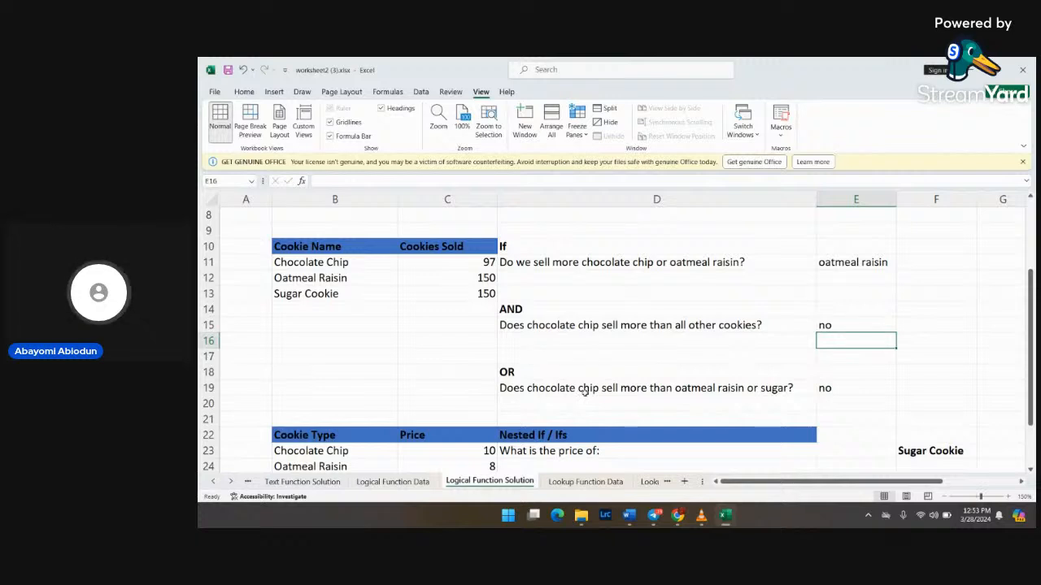
Step: Examine the IF formula with nested OR in E19 that compares chocolate chip with oatmeal raisin or sugar
scroll(584, 393, down, 1)
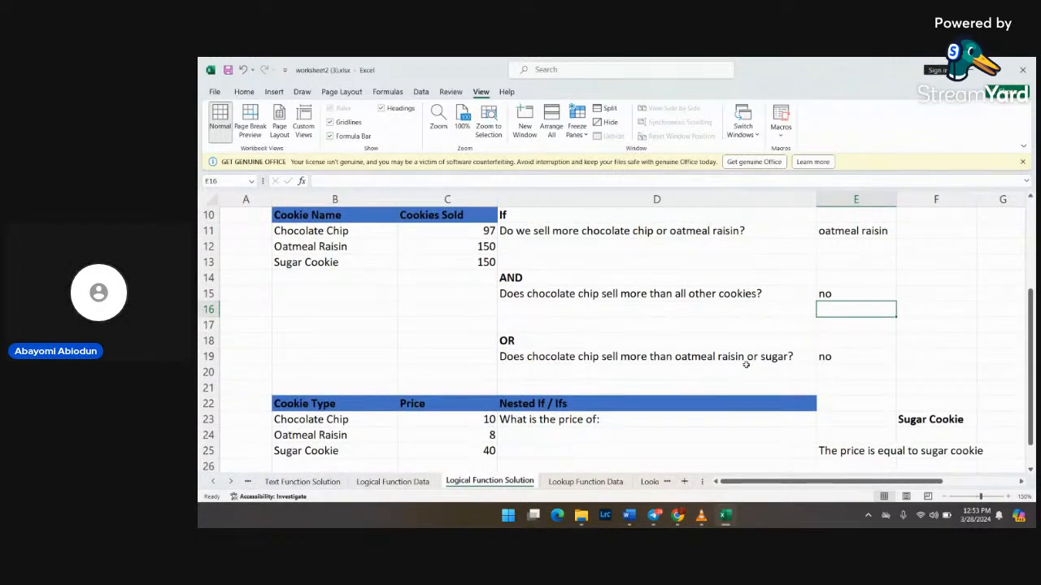
double_click(825, 358)
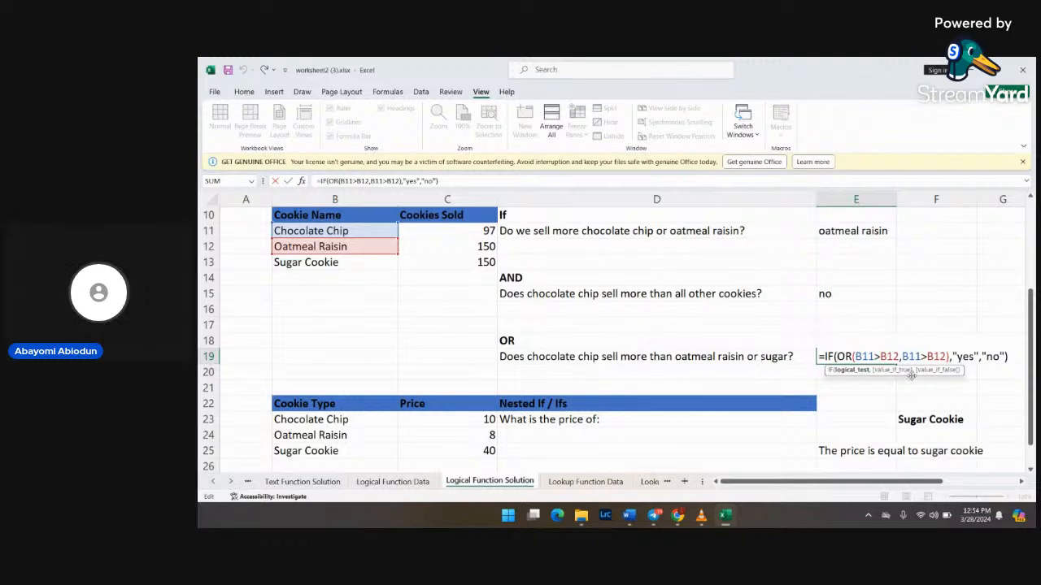
click(1016, 362)
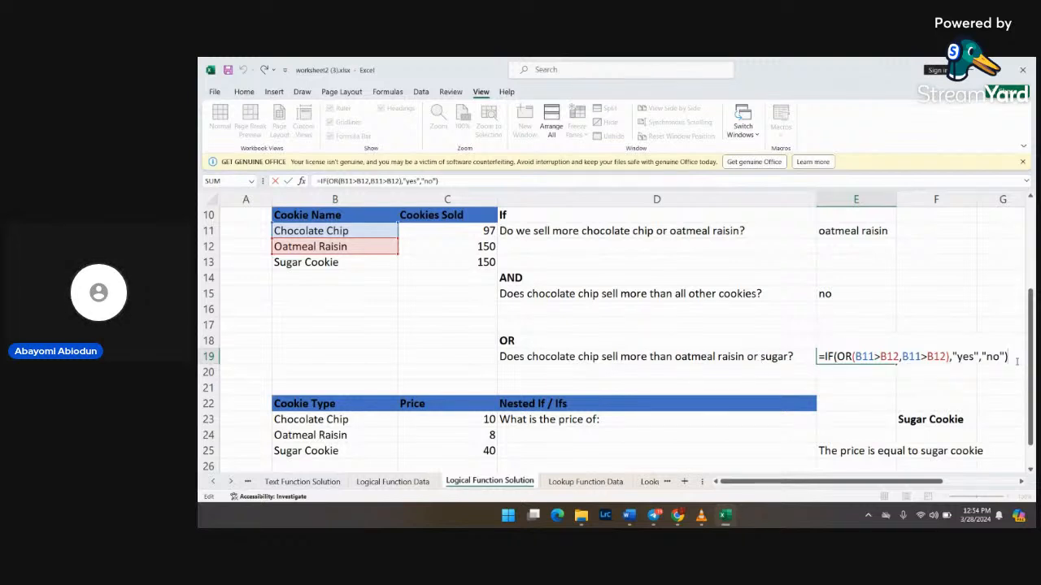
key(Return)
Step: Open the nested IF formula in E25 that looks up the price of the cookie named in F23 for viewing
scroll(832, 377, down, 1)
scroll(832, 377, down, 2)
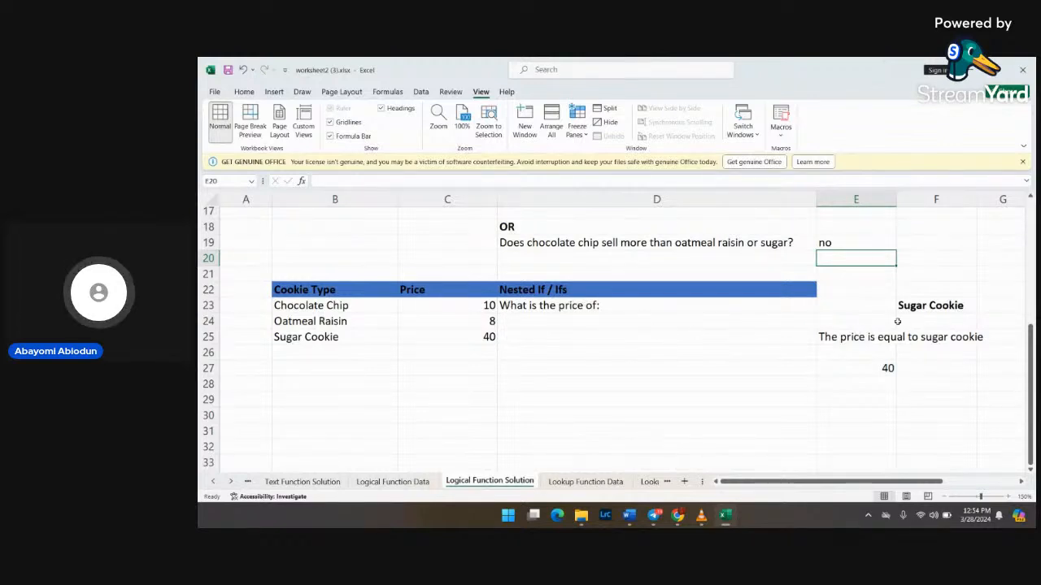
double_click(946, 309)
click(883, 310)
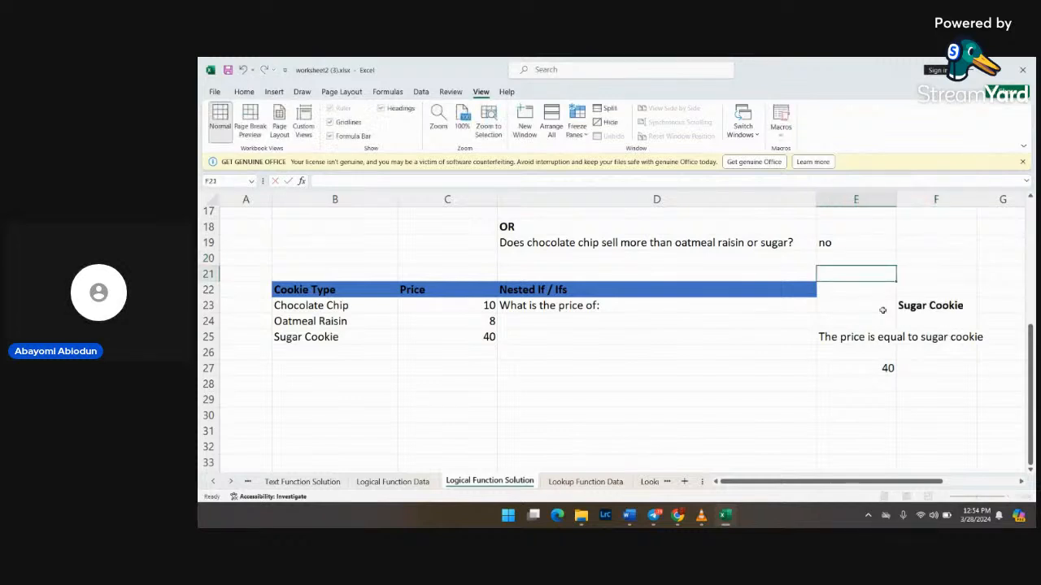
double_click(888, 368)
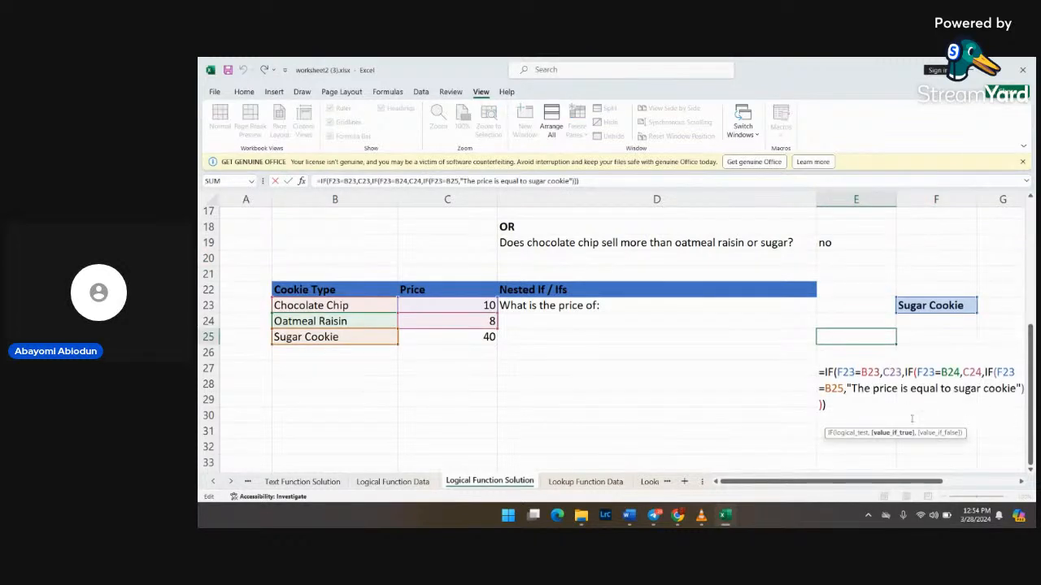
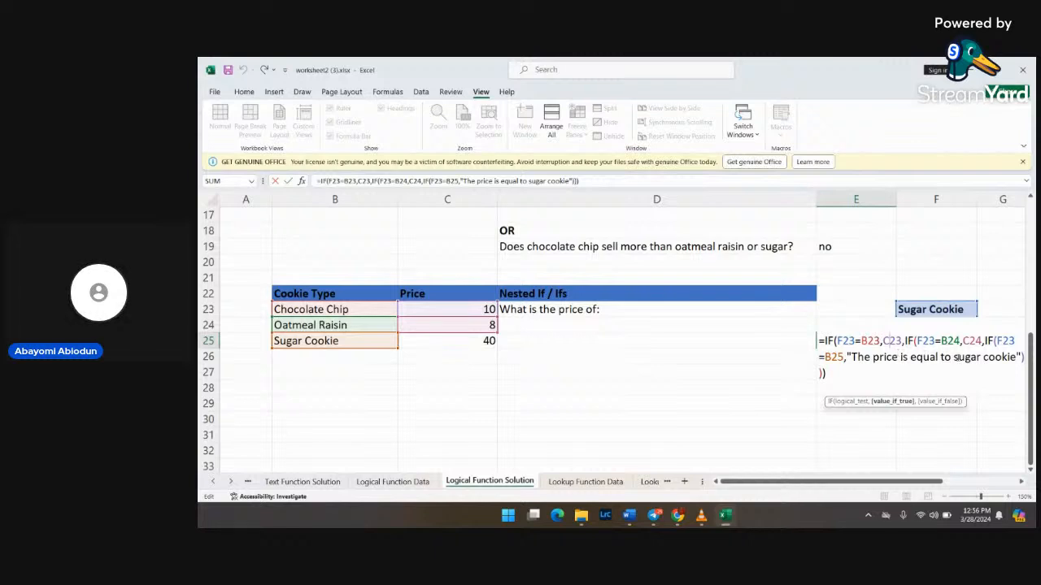
Step: Close the nested IF formula in E25 without changing it and switch to the Lookup Function Solution sheet
click(842, 378)
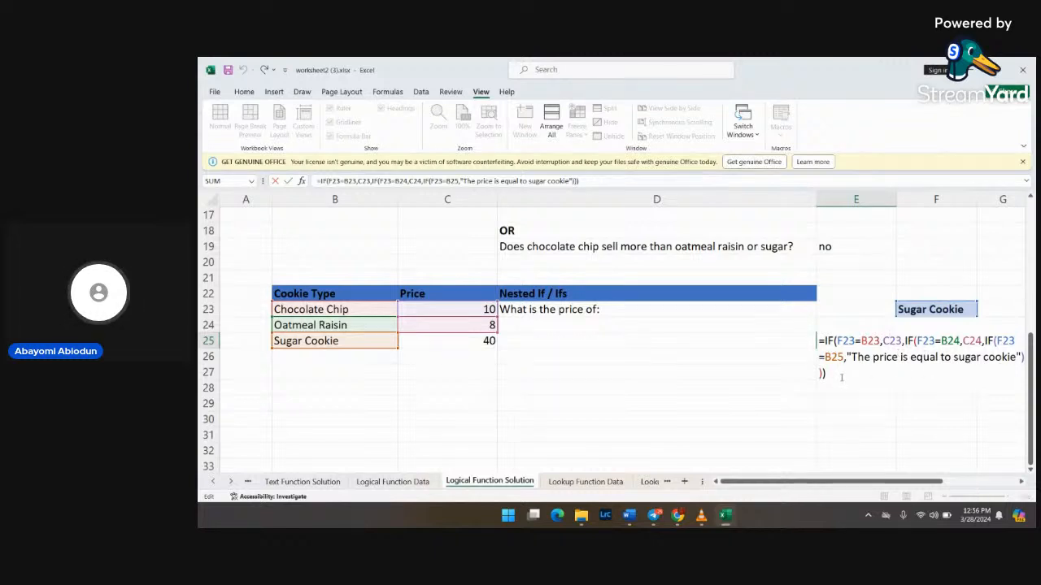
key(Return)
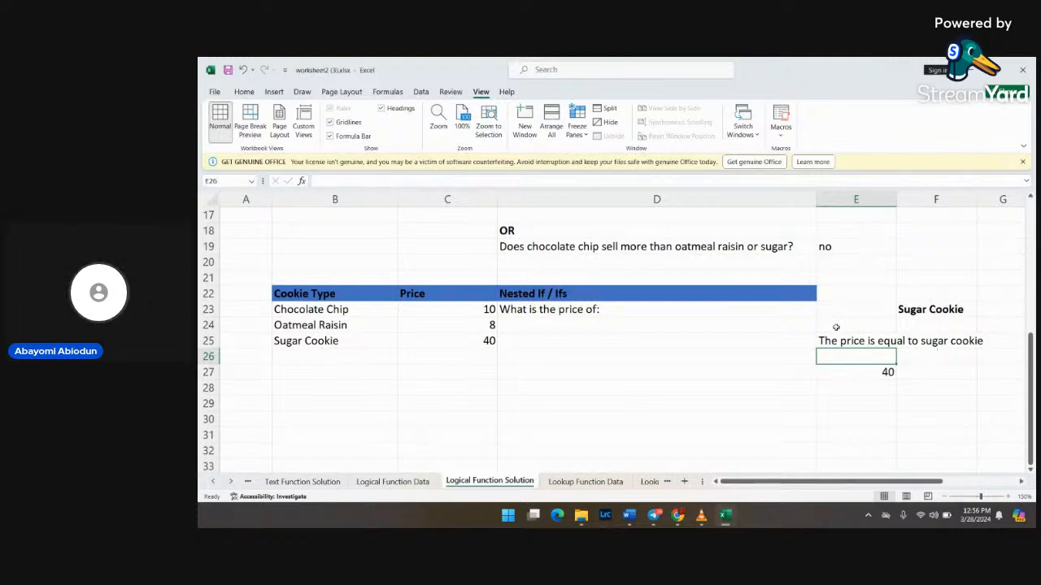
click(231, 482)
click(232, 482)
click(231, 483)
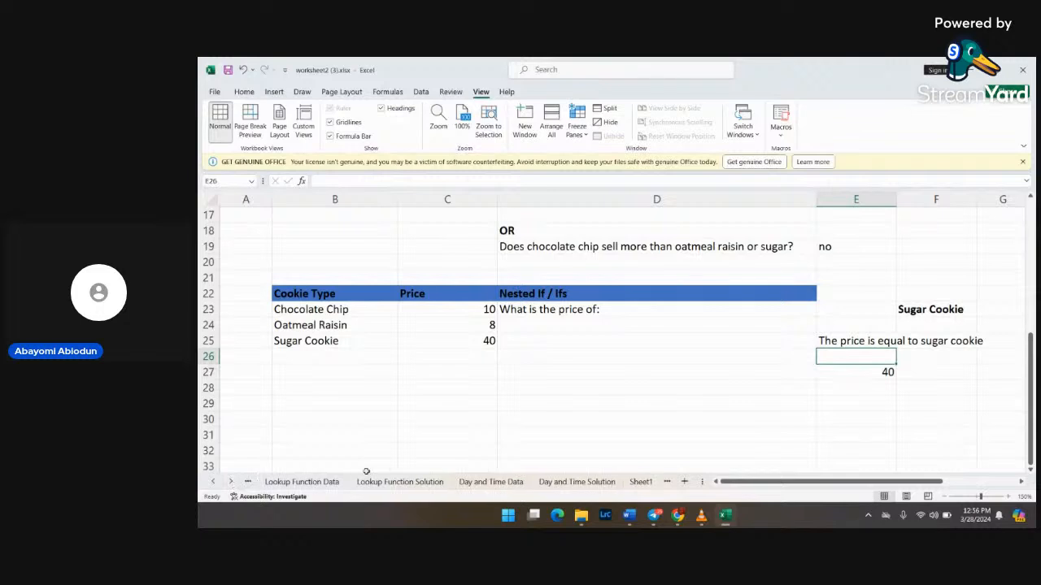
click(400, 482)
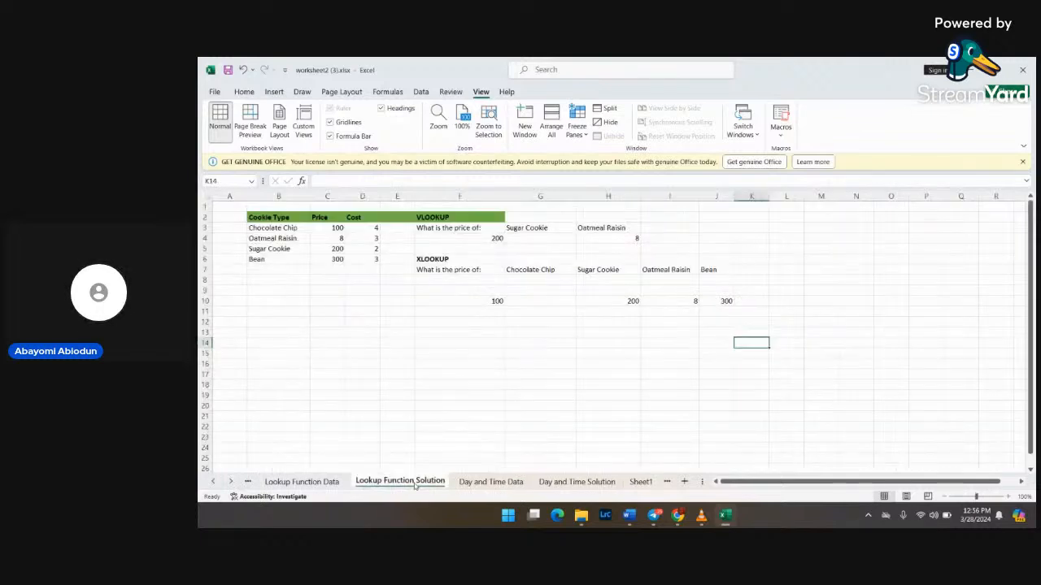
Step: Check the VLOOKUP formulas in F4 and H4 that return the prices of Sugar Cookie and Oatmeal Raisin
double_click(543, 229)
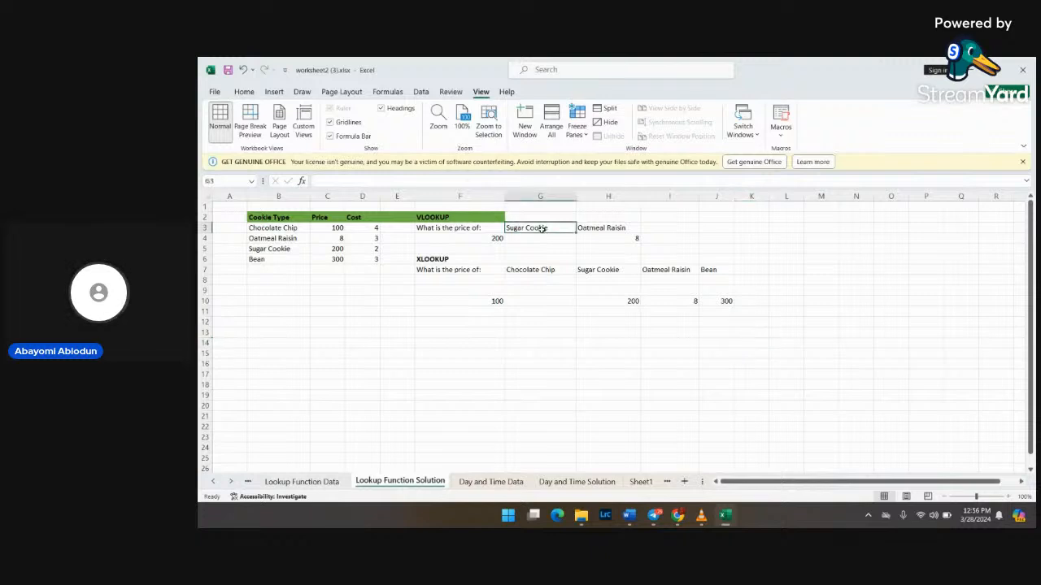
double_click(500, 241)
key(Return)
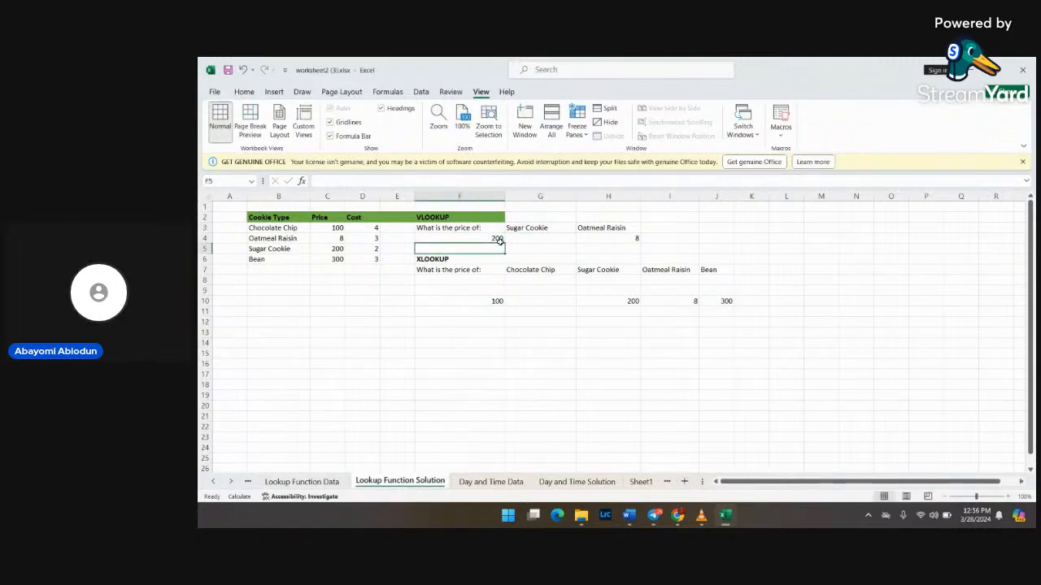
click(627, 231)
double_click(632, 239)
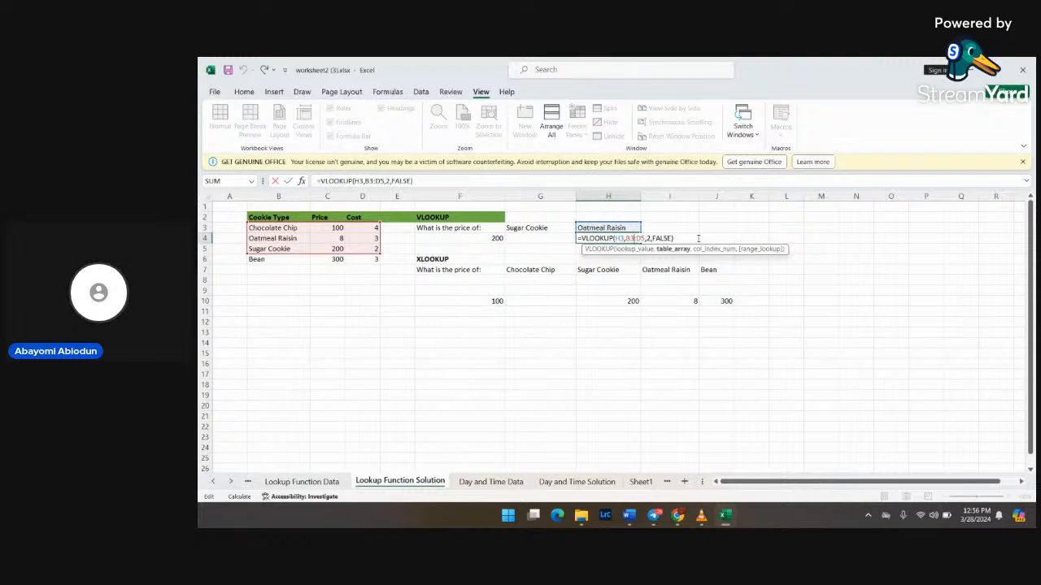
Step: Leave the formula in H4 and set the Lookup Function Solution sheet's zoom to 150%
click(515, 319)
click(439, 122)
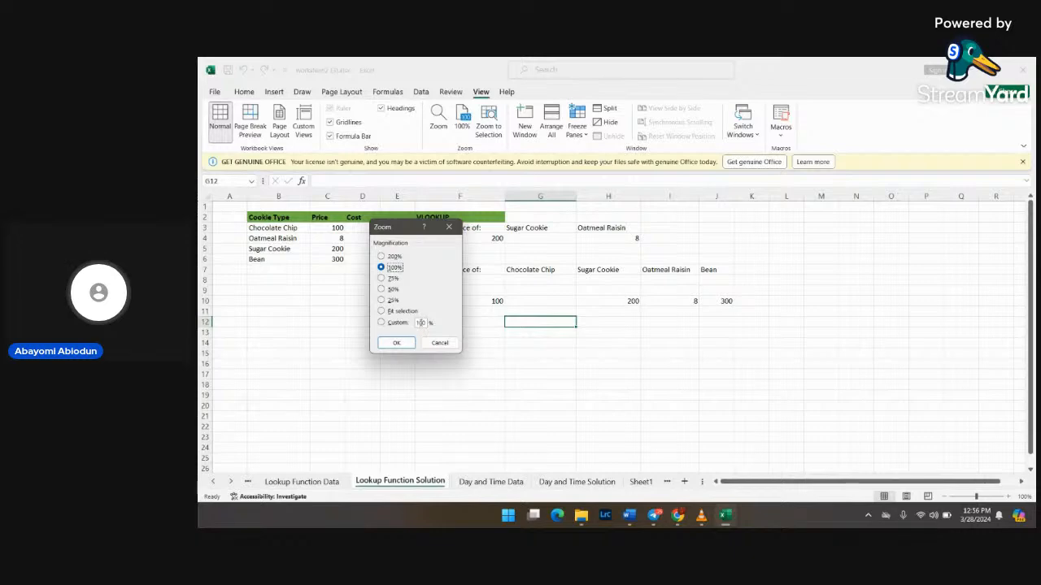
click(421, 323)
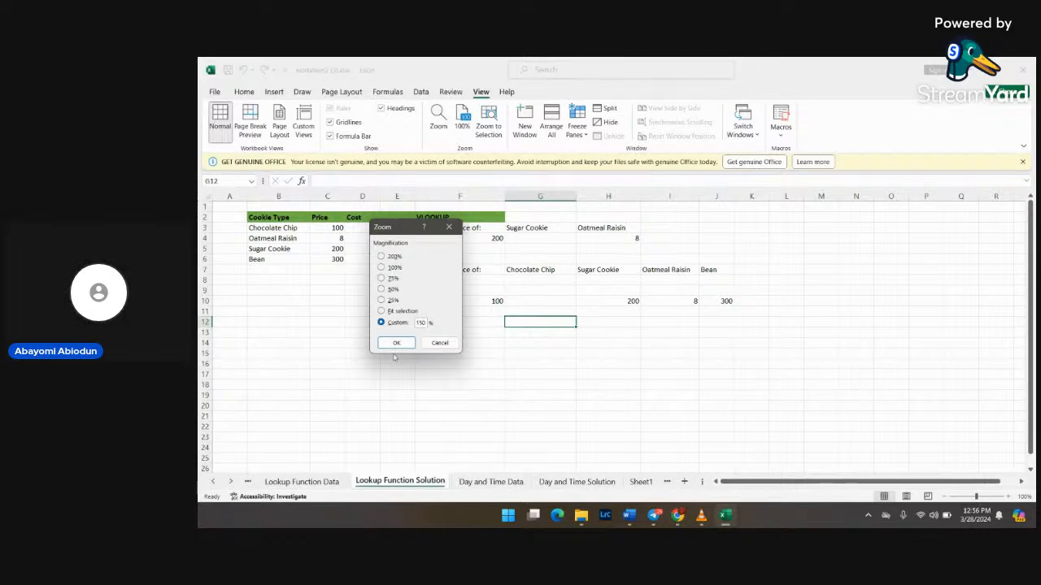
click(395, 343)
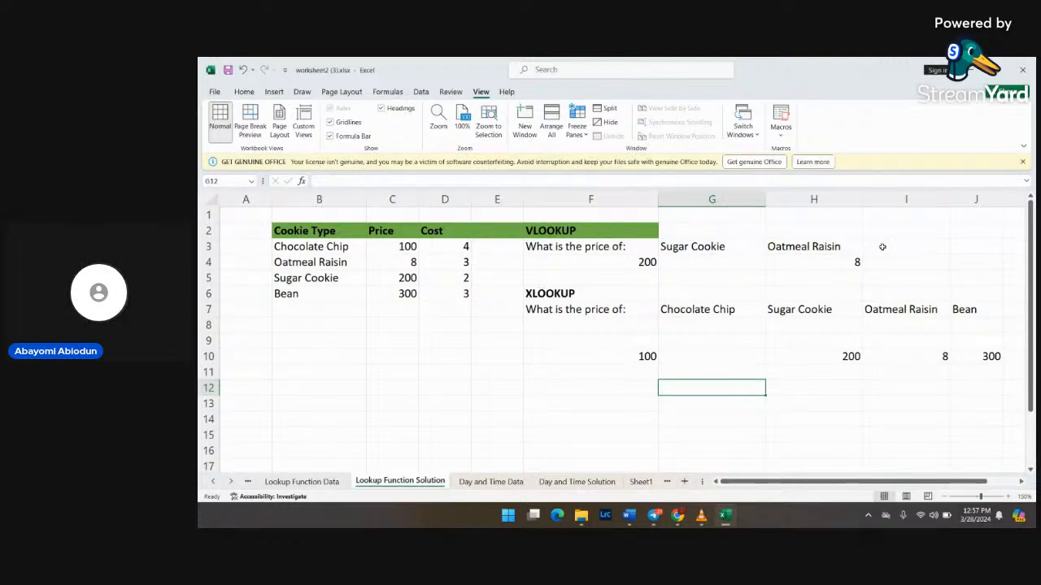
Step: Examine the arguments of the VLOOKUP formula in F4 in detail and compare them with those of H4
double_click(637, 267)
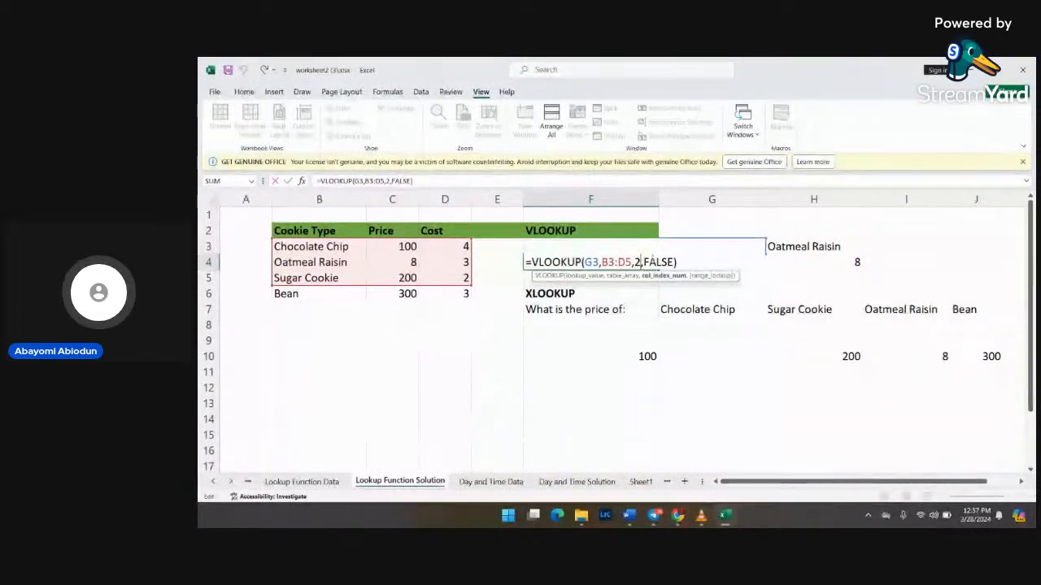
click(706, 254)
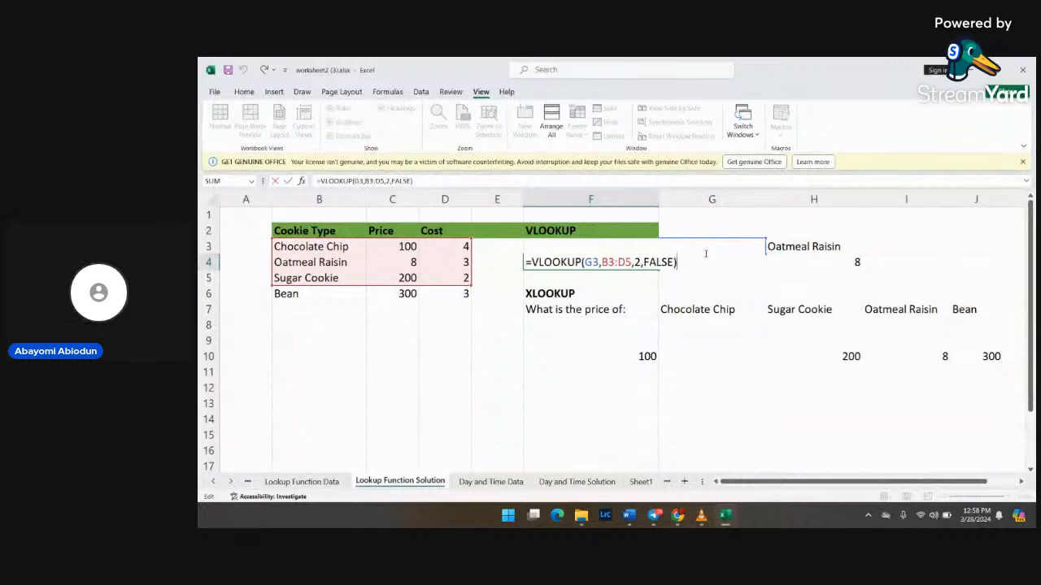
key(Return)
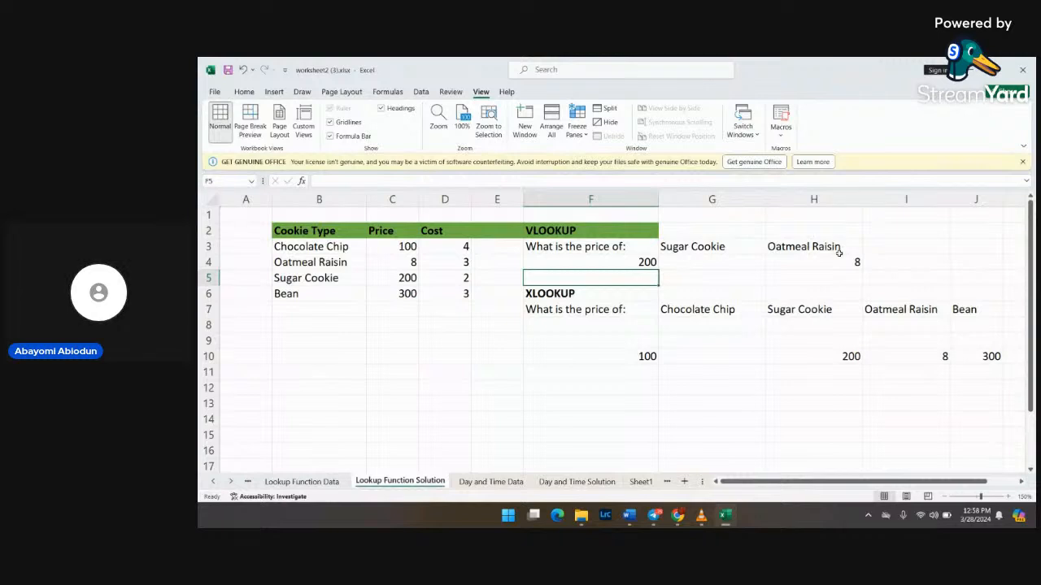
double_click(635, 262)
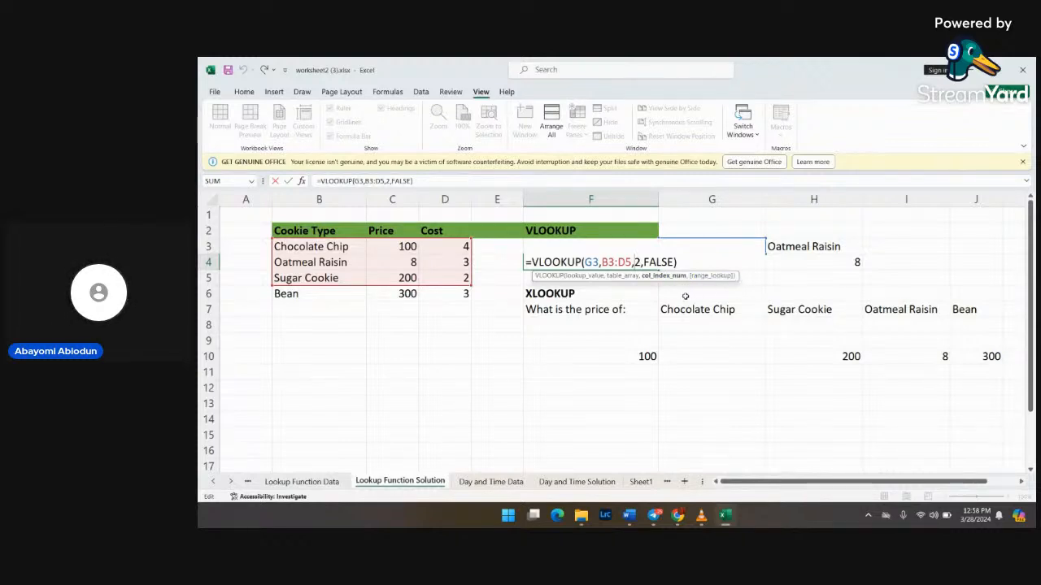
click(683, 253)
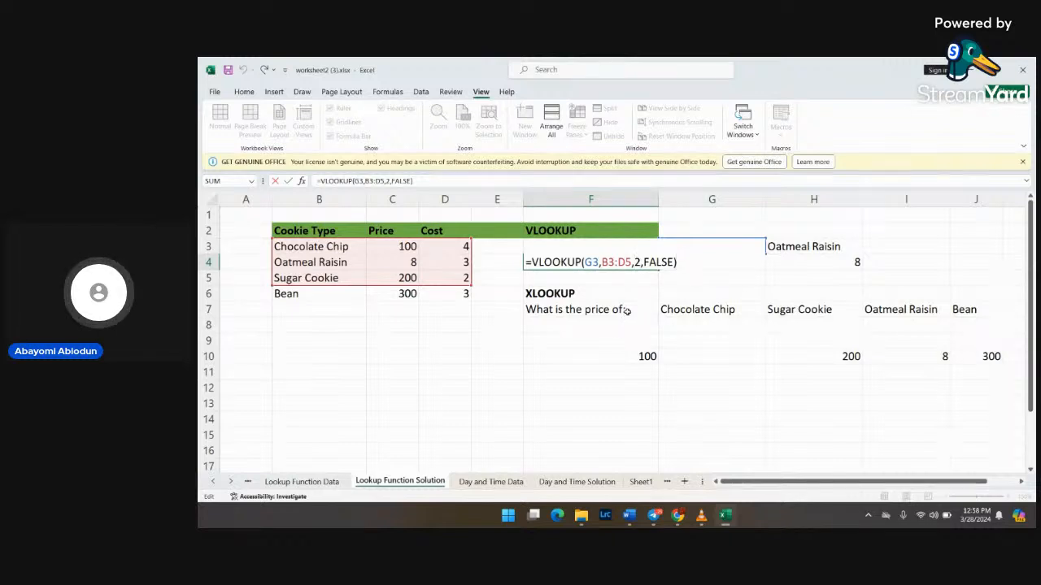
double_click(840, 265)
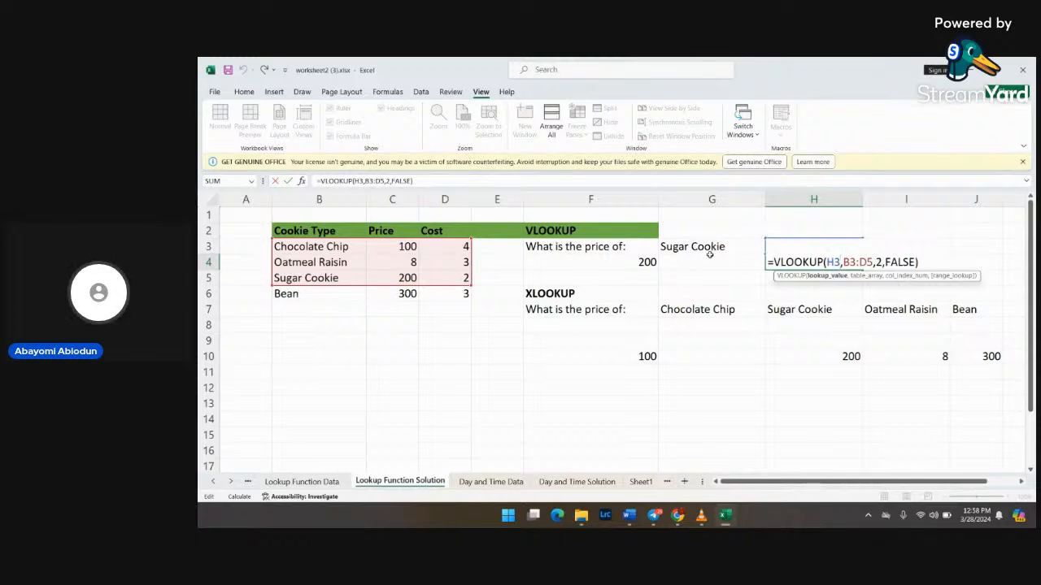
Step: Examine the XLOOKUP formulas in F10 and H10, checking the lookup value, lookup array and return array, and leave them as they are
click(652, 355)
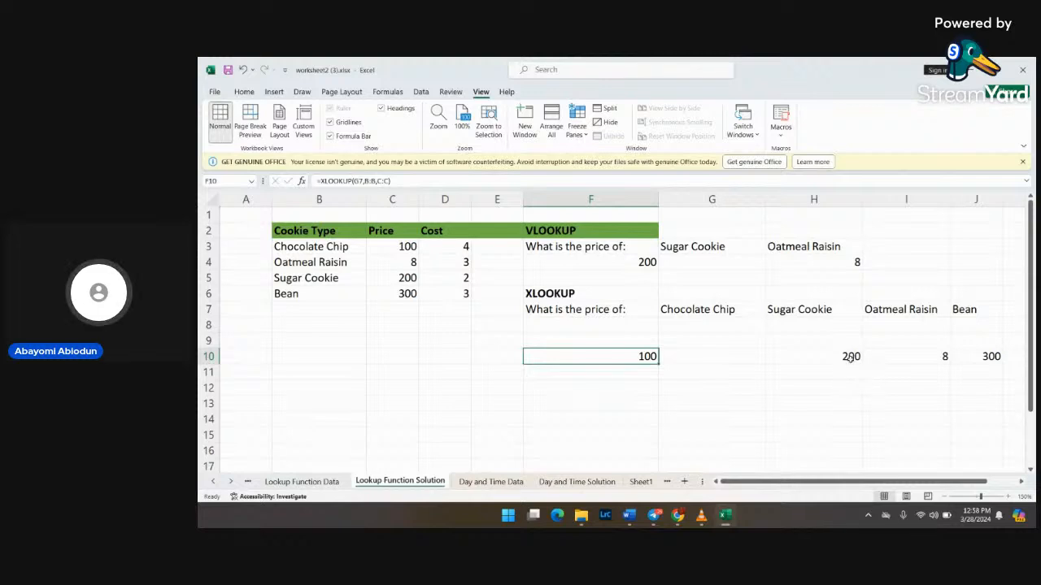
click(850, 363)
double_click(850, 358)
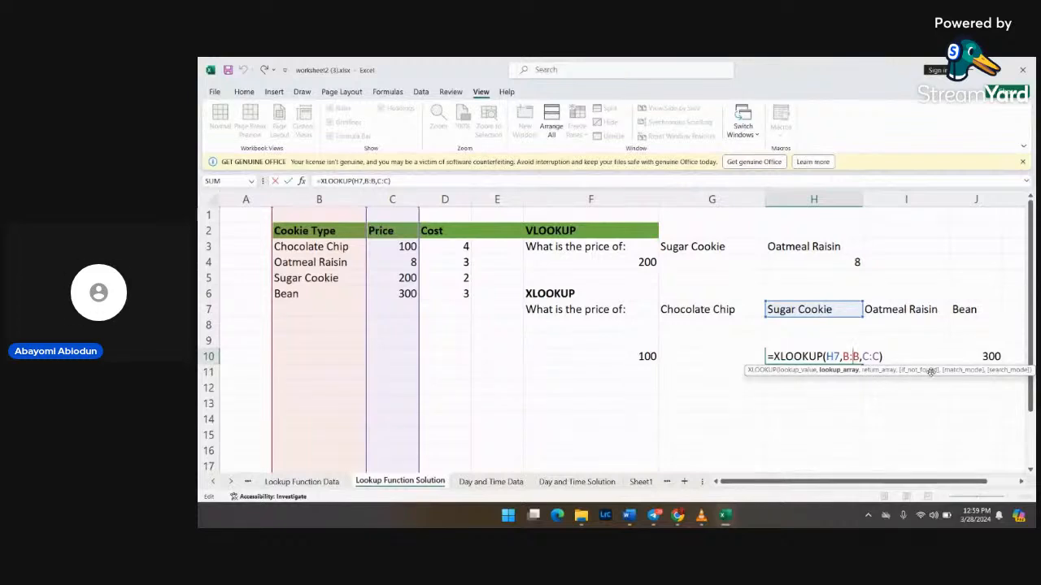
click(896, 357)
key(Return)
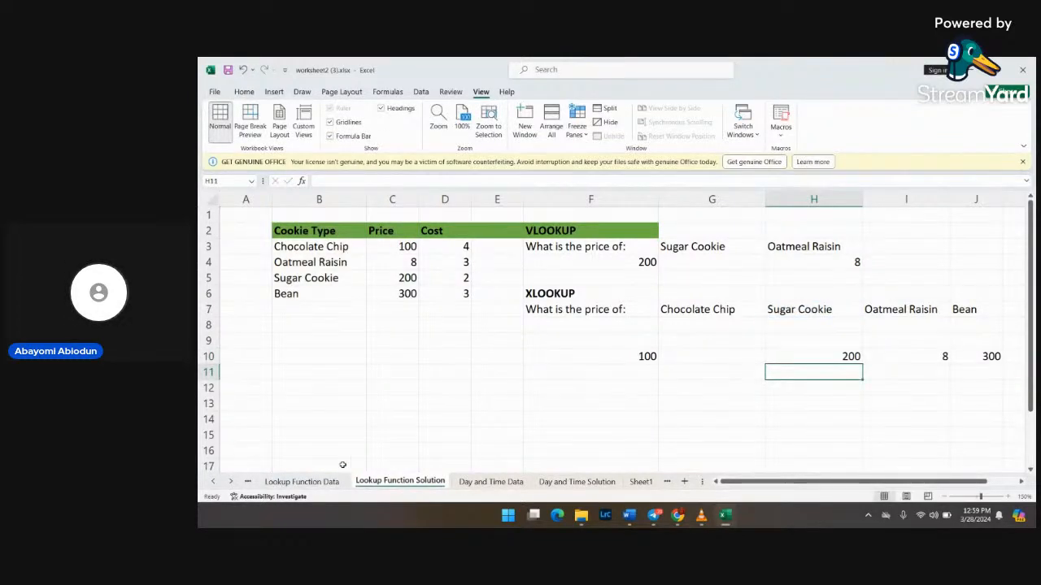
Step: Switch to the Day and Time Data sheet and open the Now formula in C2 for viewing
click(231, 482)
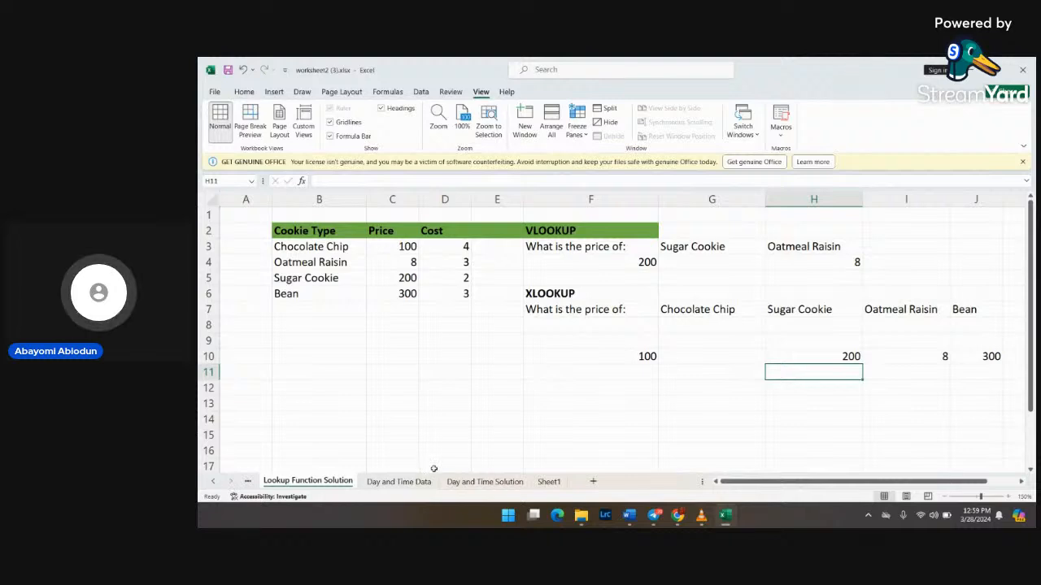
click(398, 482)
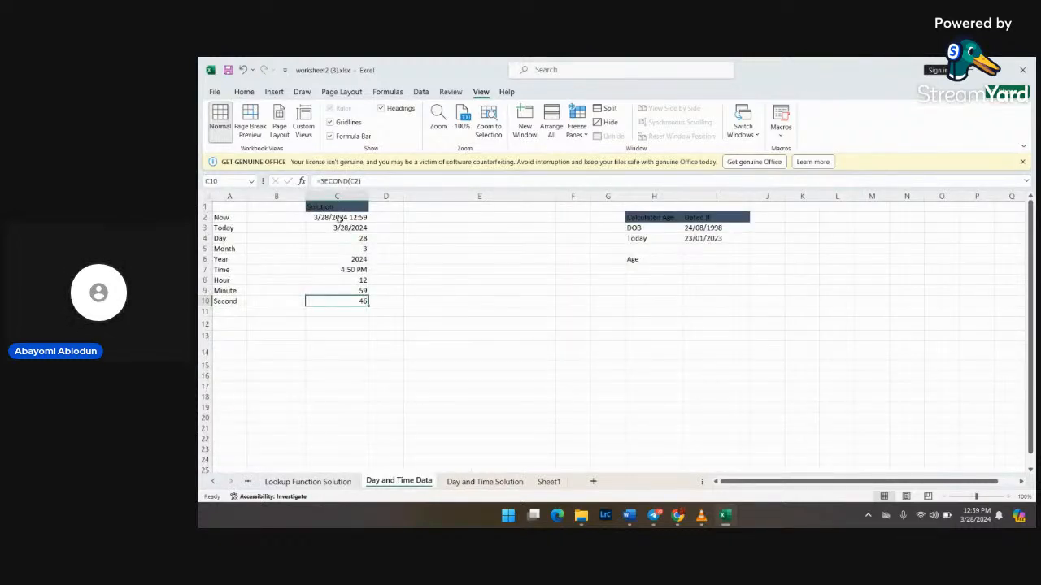
click(339, 219)
double_click(341, 222)
double_click(345, 219)
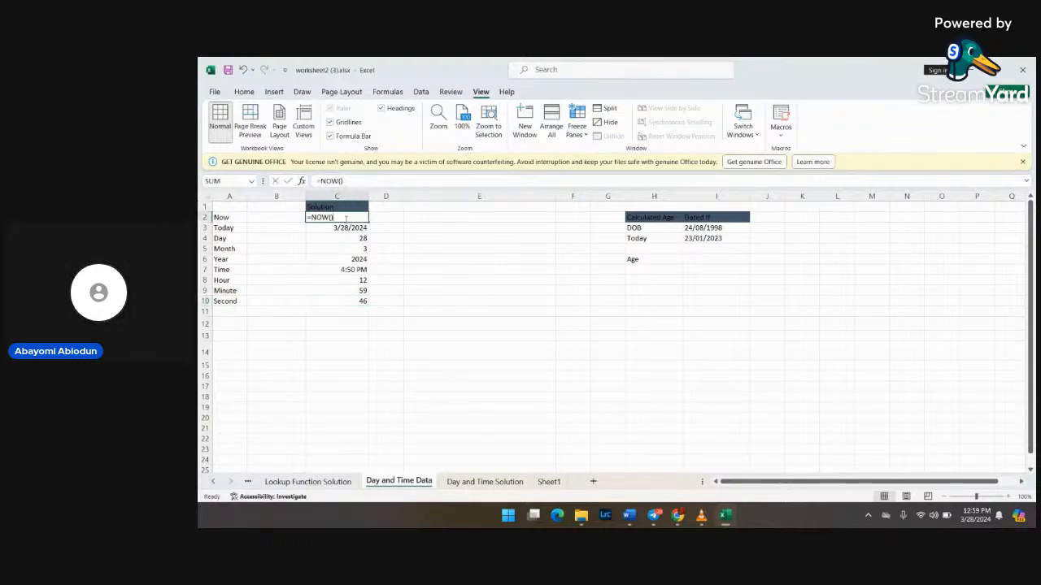
Step: Leave the formula in C2 and set the Day and Time Data sheet's zoom to 150%
click(431, 208)
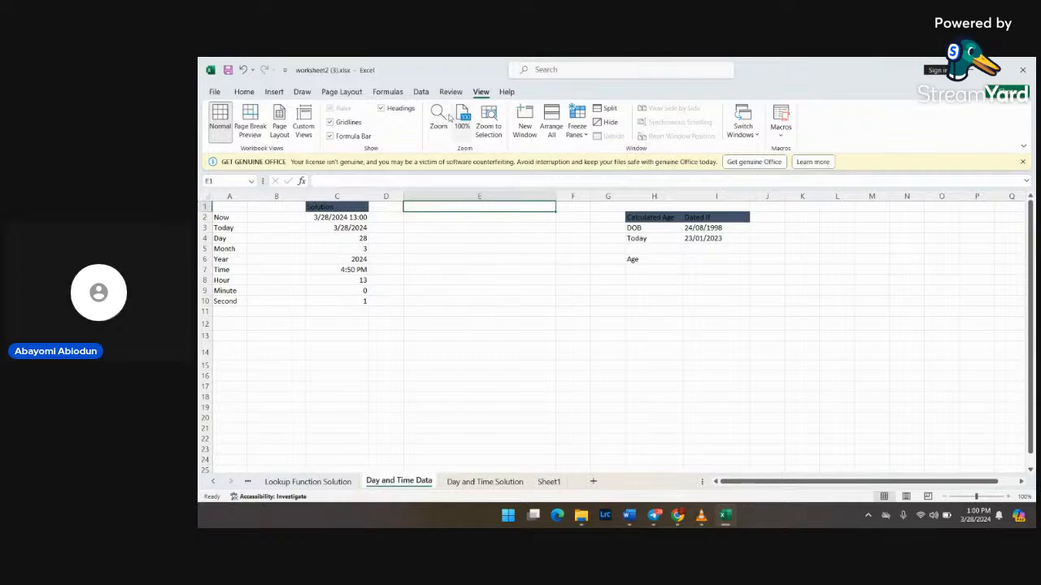
click(438, 119)
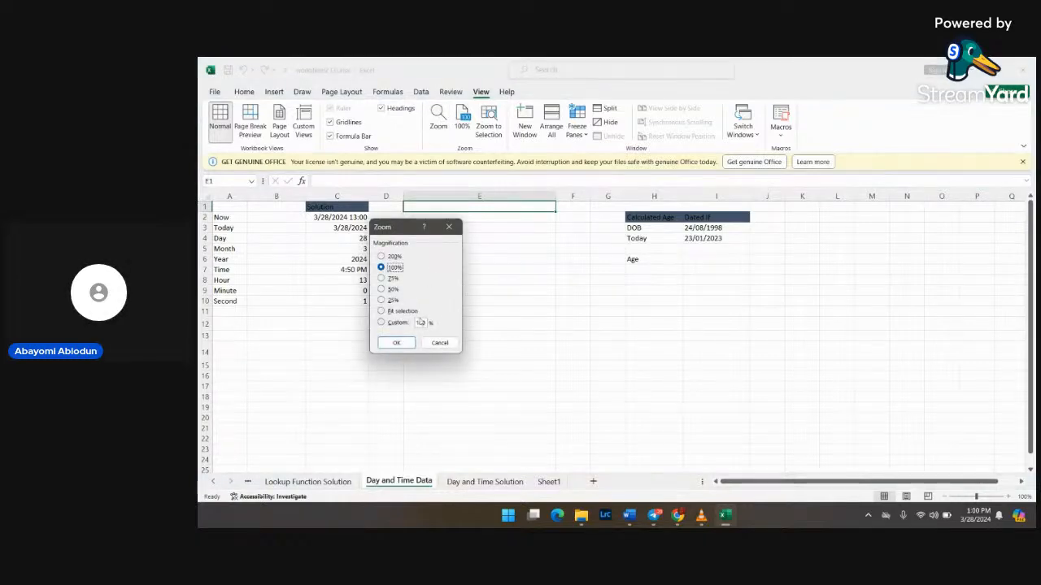
click(420, 322)
click(420, 323)
text(150)
click(396, 343)
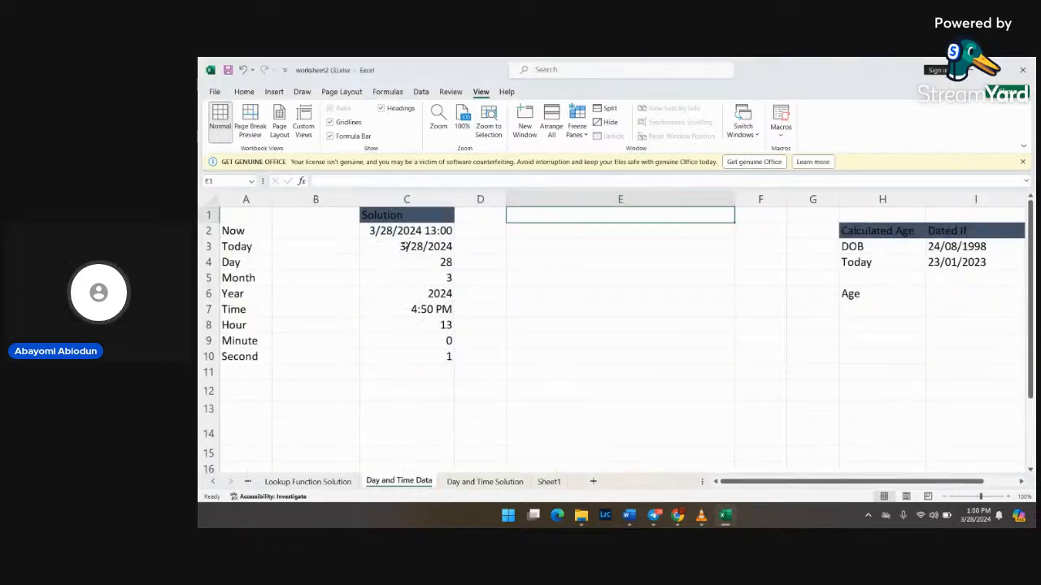
Step: Examine the NOW formula in C2 and re-enter it unchanged to refresh the current date and time
double_click(390, 231)
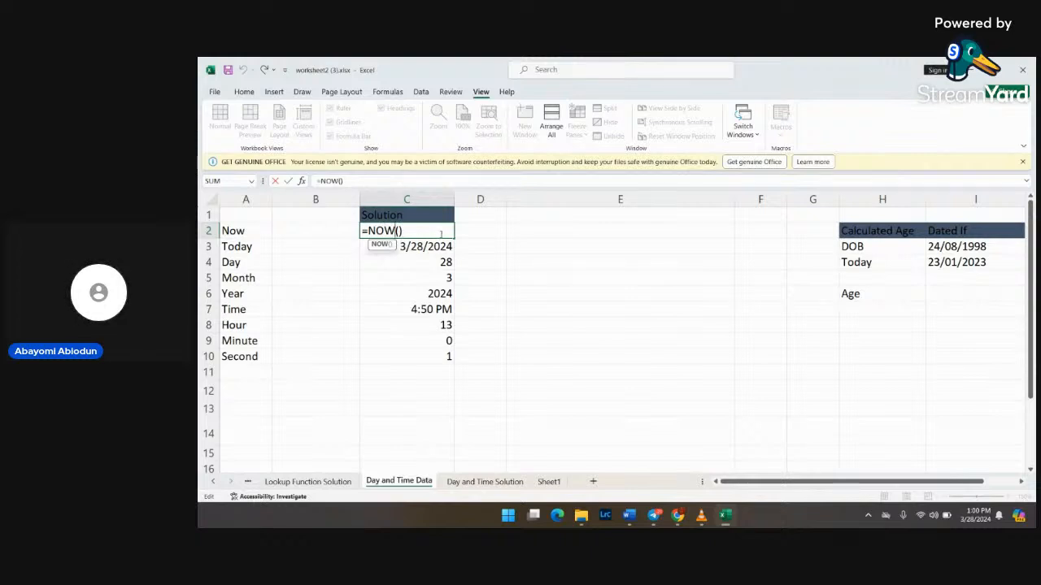
click(437, 235)
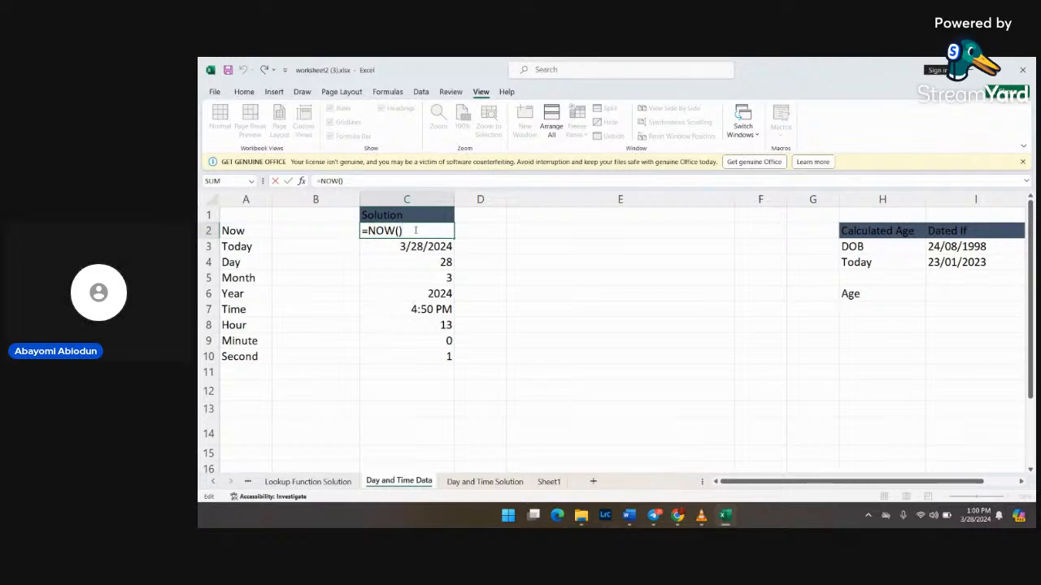
key(Return)
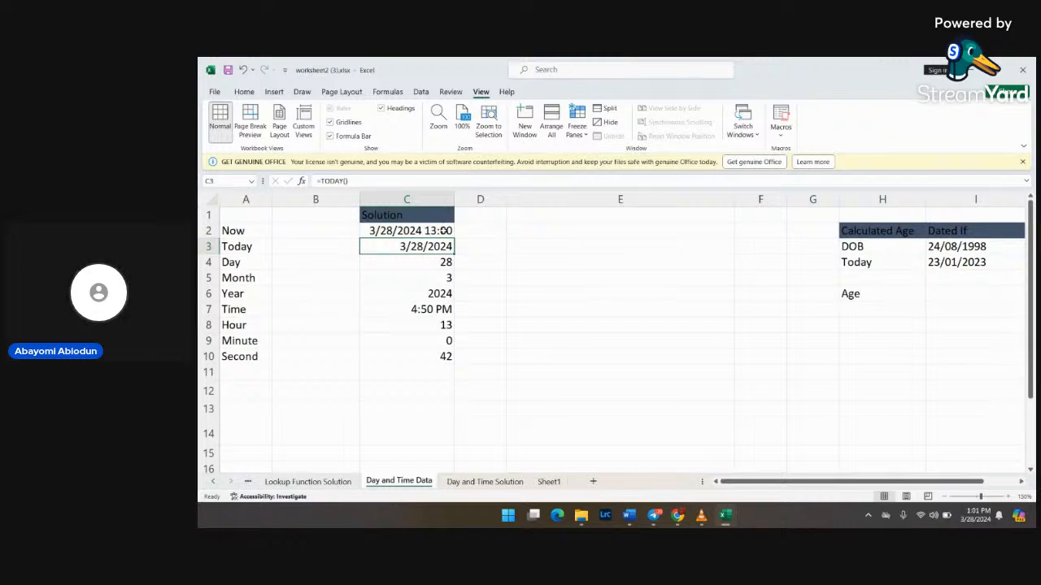
double_click(444, 231)
key(Return)
Step: Examine the TODAY formula in C3 and the DAY formula in C4, re-entering each one unchanged
double_click(417, 247)
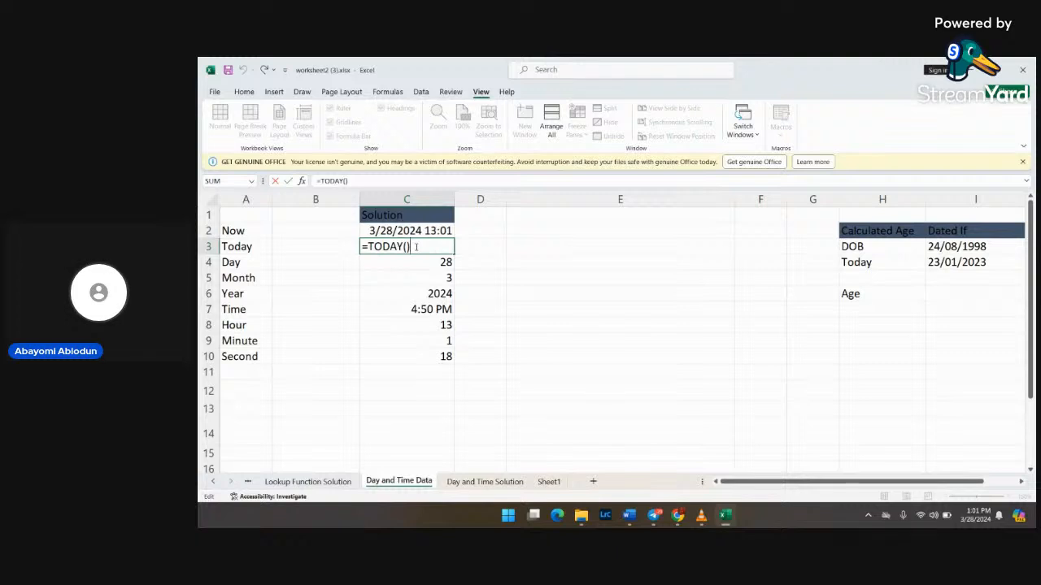
key(Return)
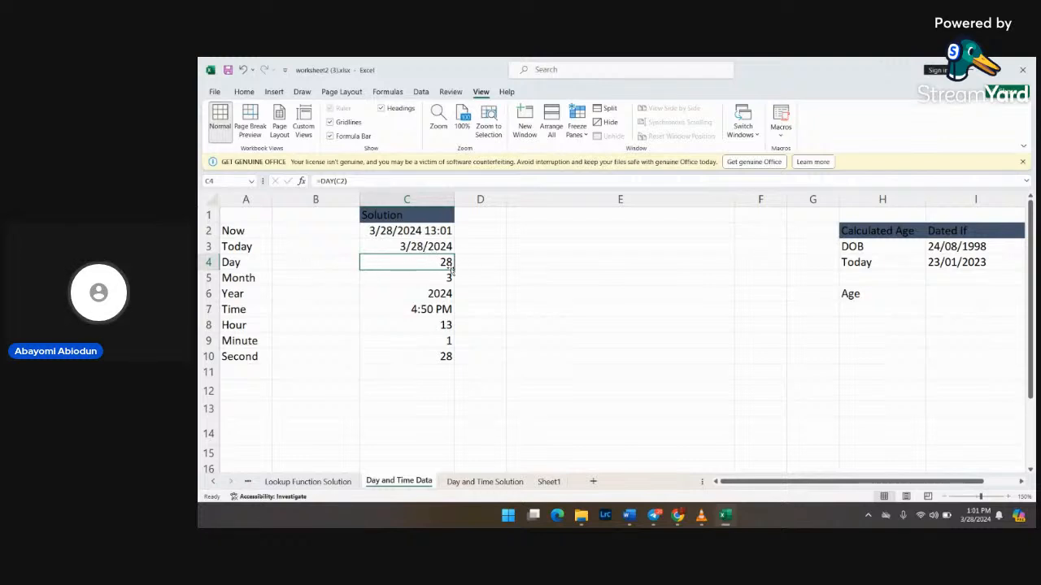
double_click(445, 265)
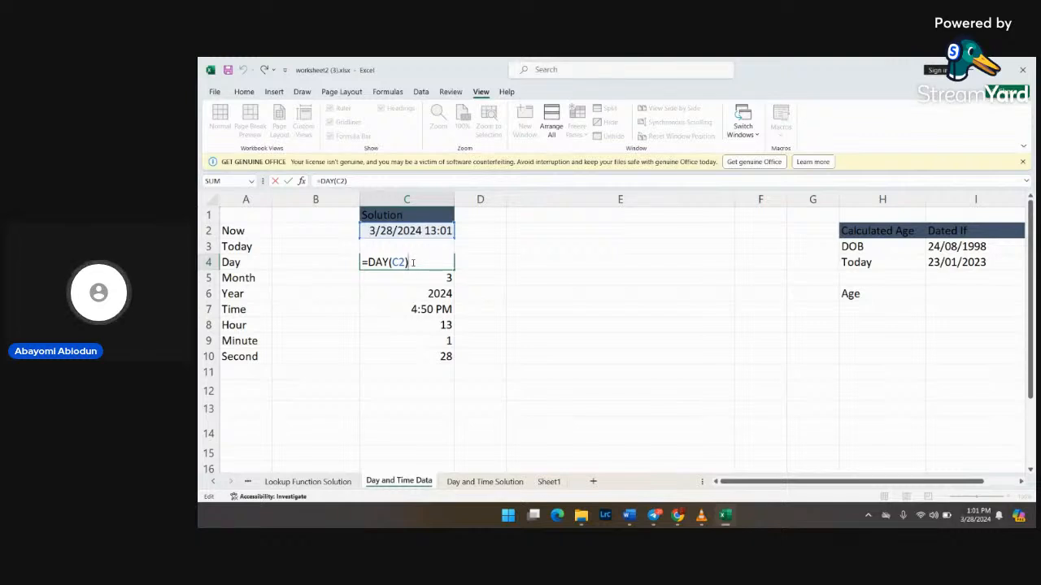
key(Return)
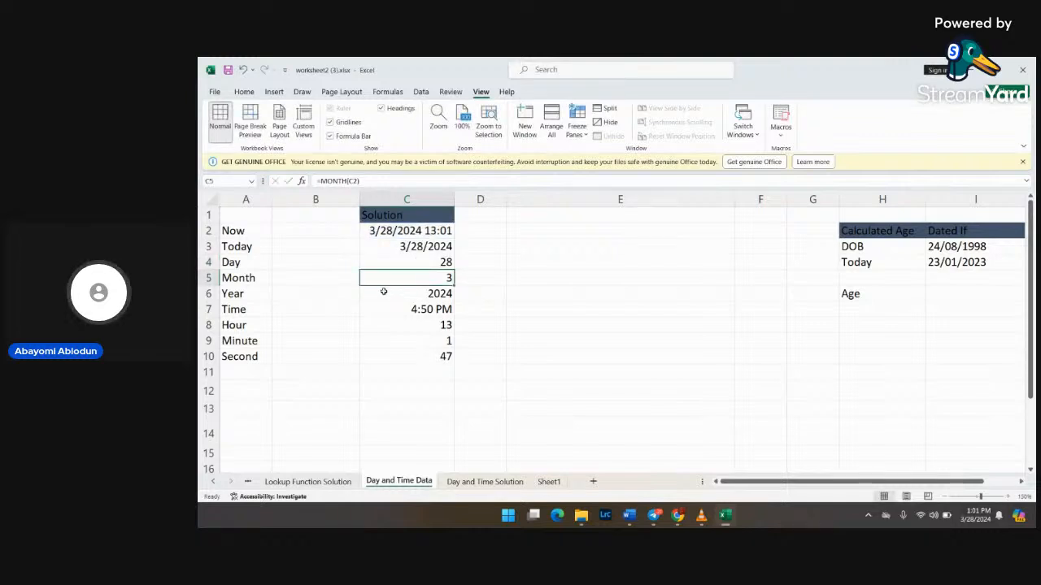
Step: Examine the MONTH formula in C5 and the YEAR formula in C6, re-entering each one as it is
double_click(431, 280)
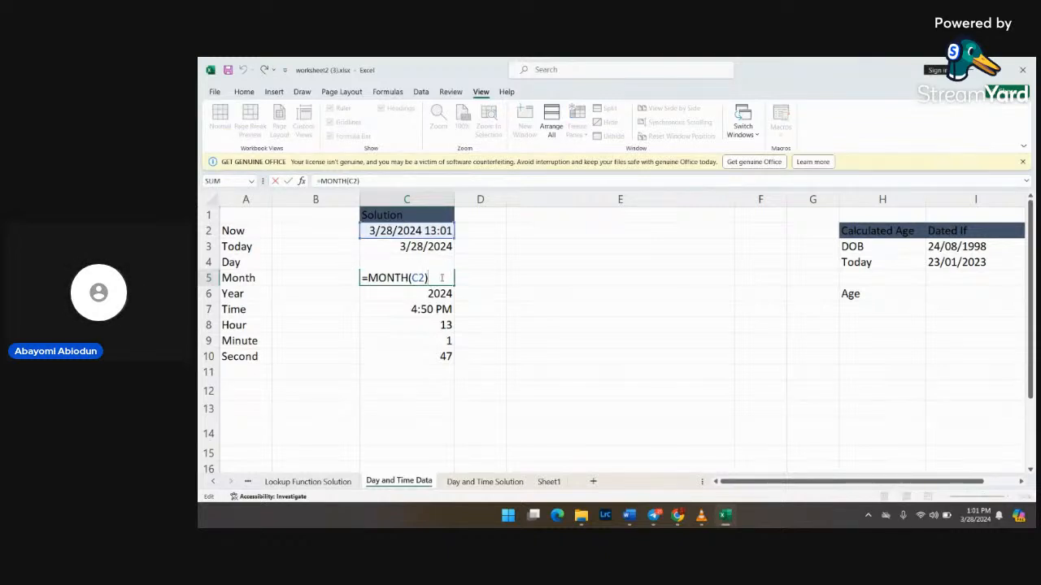
key(Return)
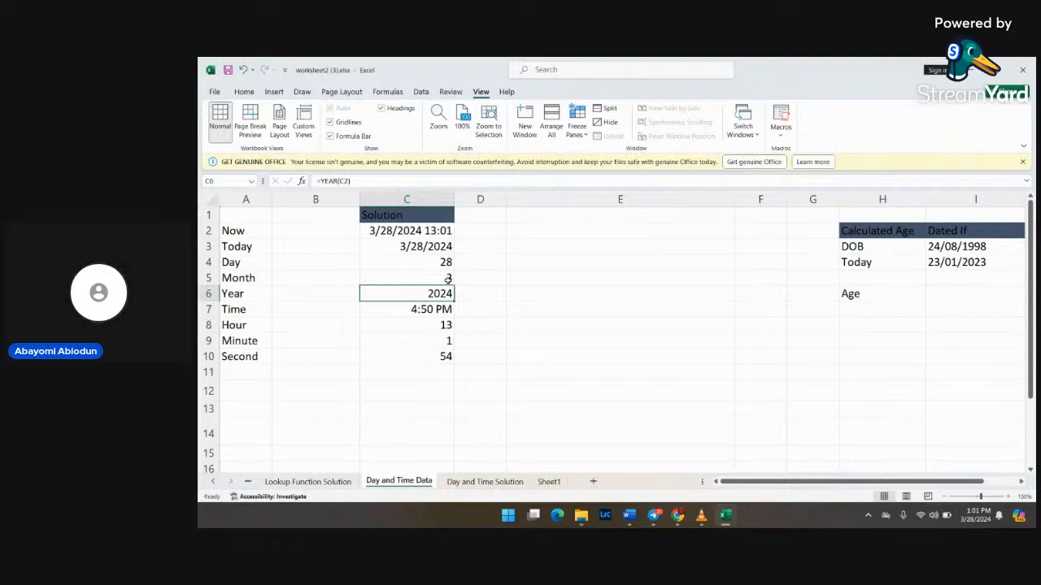
double_click(446, 296)
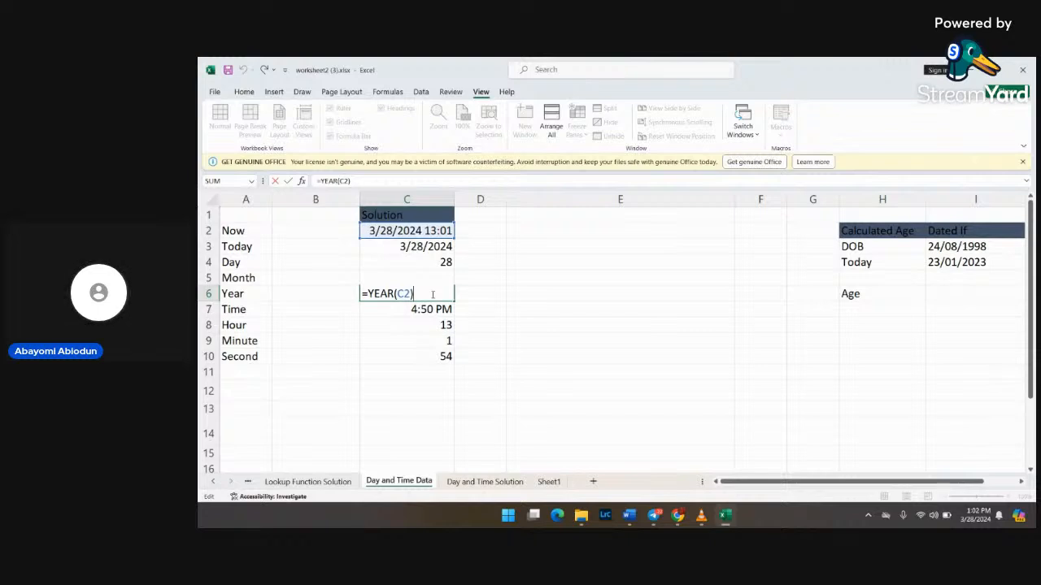
key(Return)
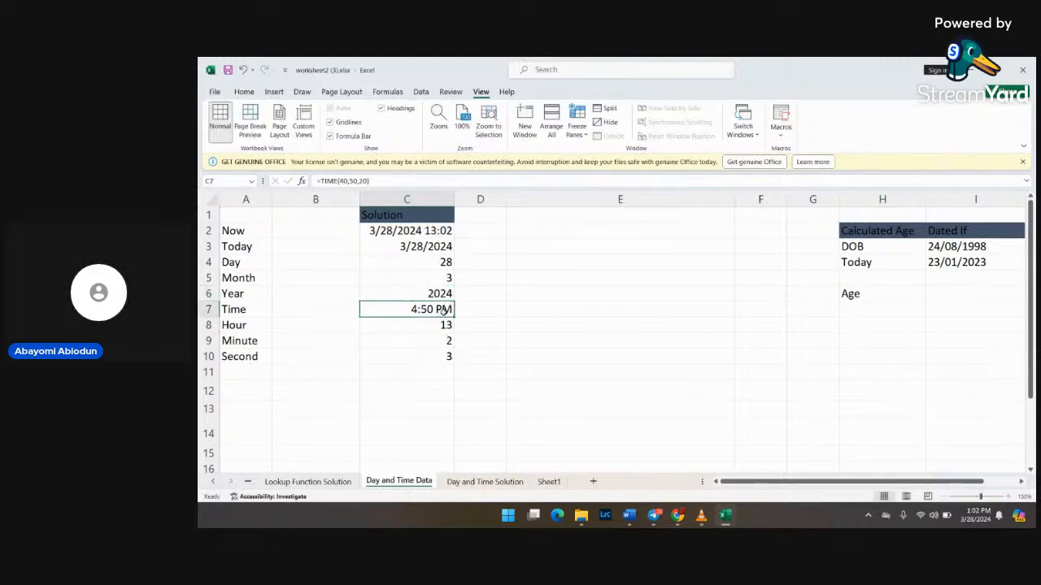
Step: Examine the hour, minute and second arguments of the TIME formula in C7 and re-enter it as it is
double_click(443, 309)
double_click(444, 309)
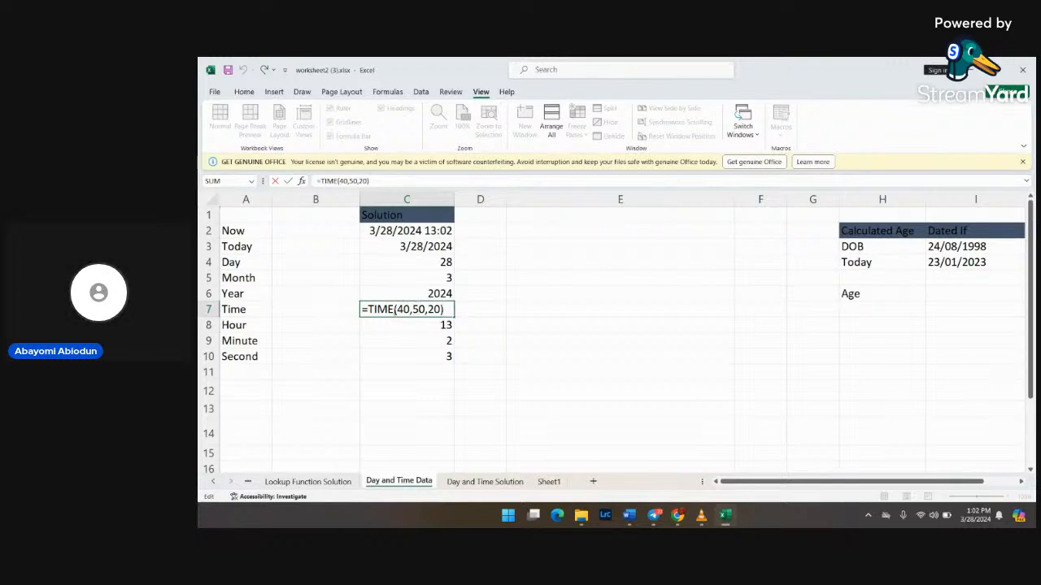
click(395, 309)
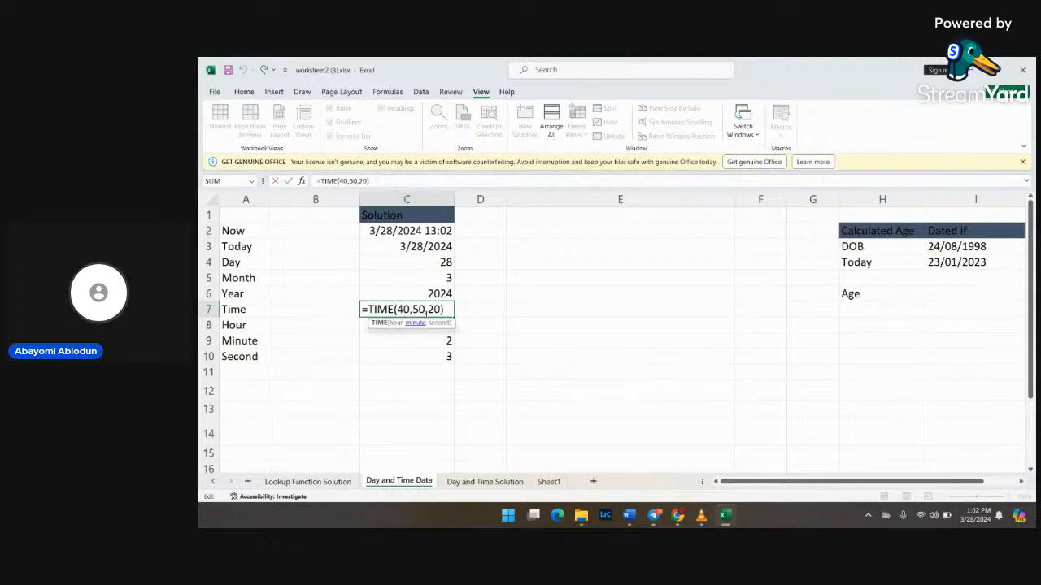
click(449, 308)
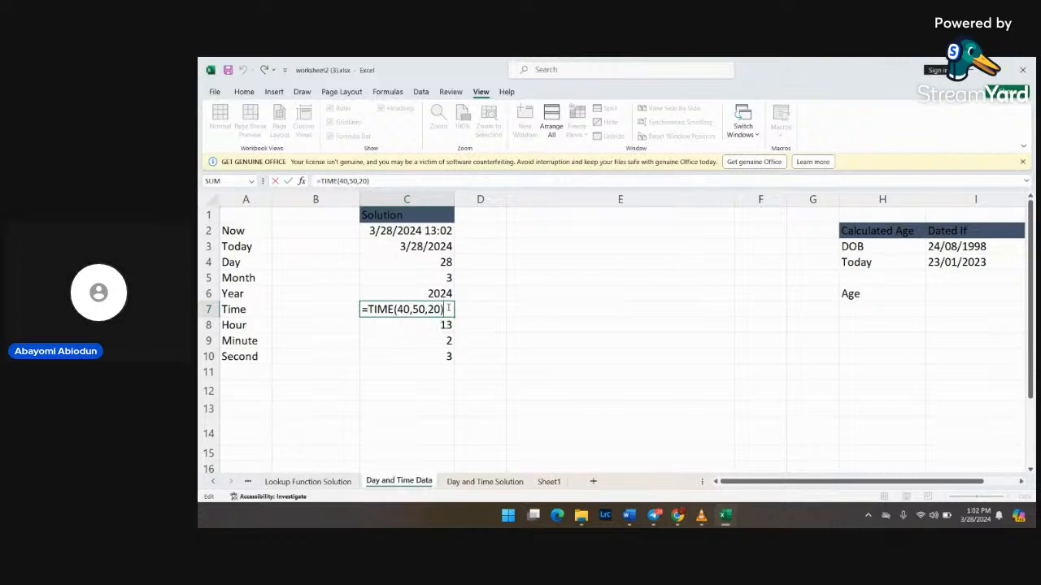
key(Return)
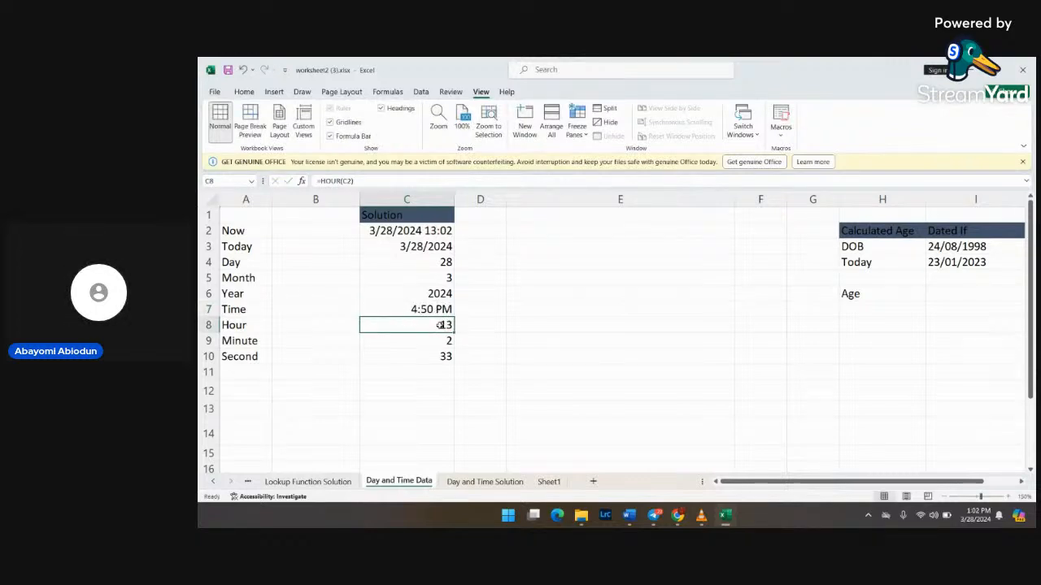
Step: Examine the HOUR, MINUTE and SECOND formulas in C8 through C10, re-entering each one as it is
double_click(440, 325)
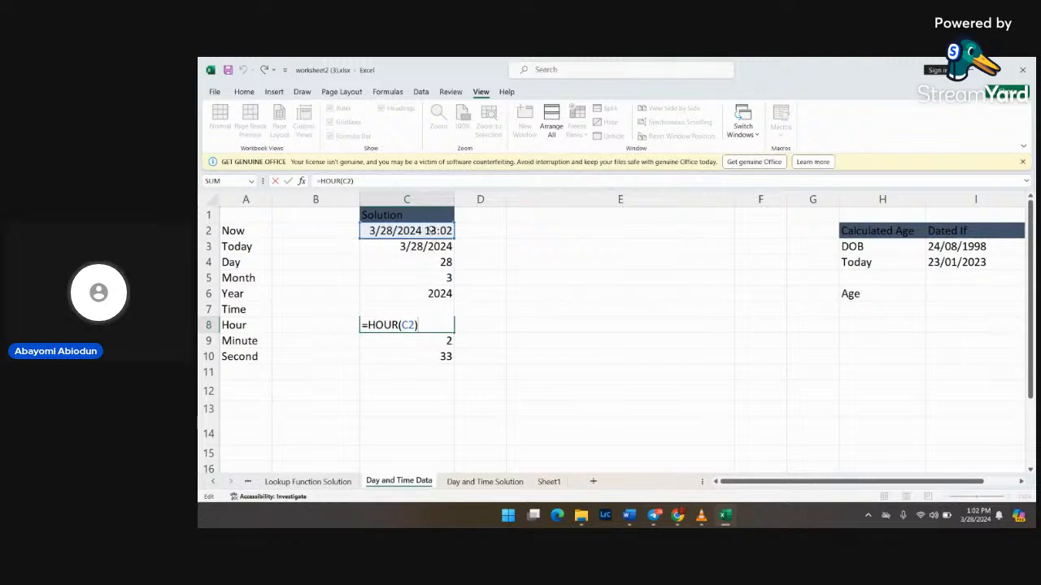
key(Return)
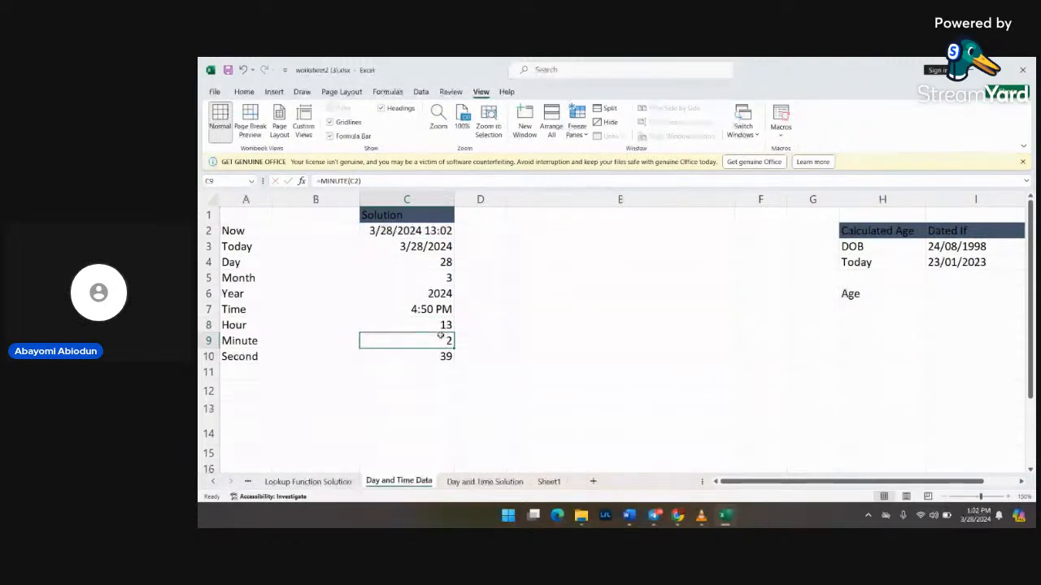
double_click(440, 340)
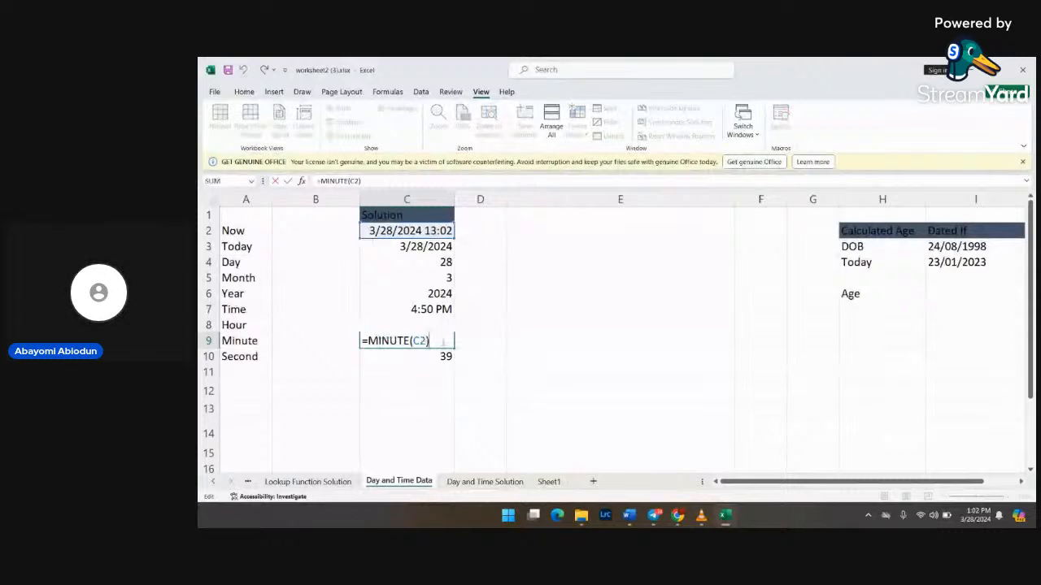
key(Return)
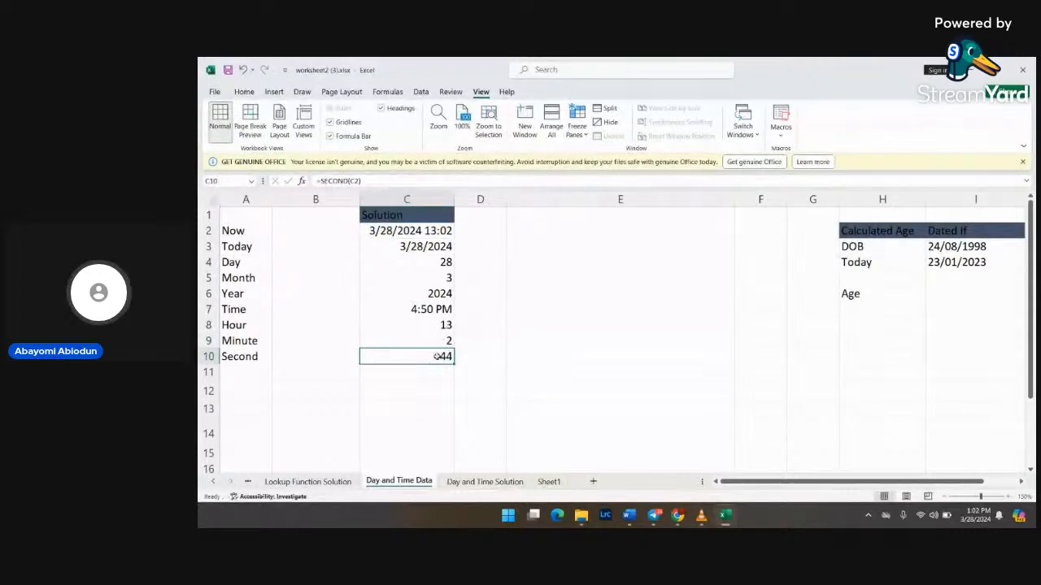
double_click(436, 356)
key(Return)
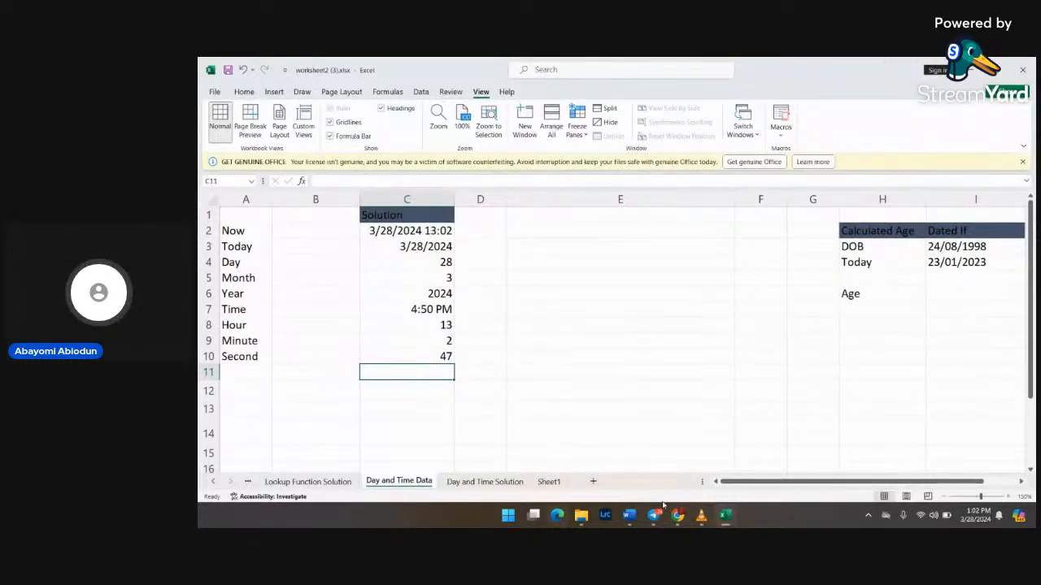
Step: Switch to the StreamYard studio in Chrome and start ending the live stream
mouse_move(678, 524)
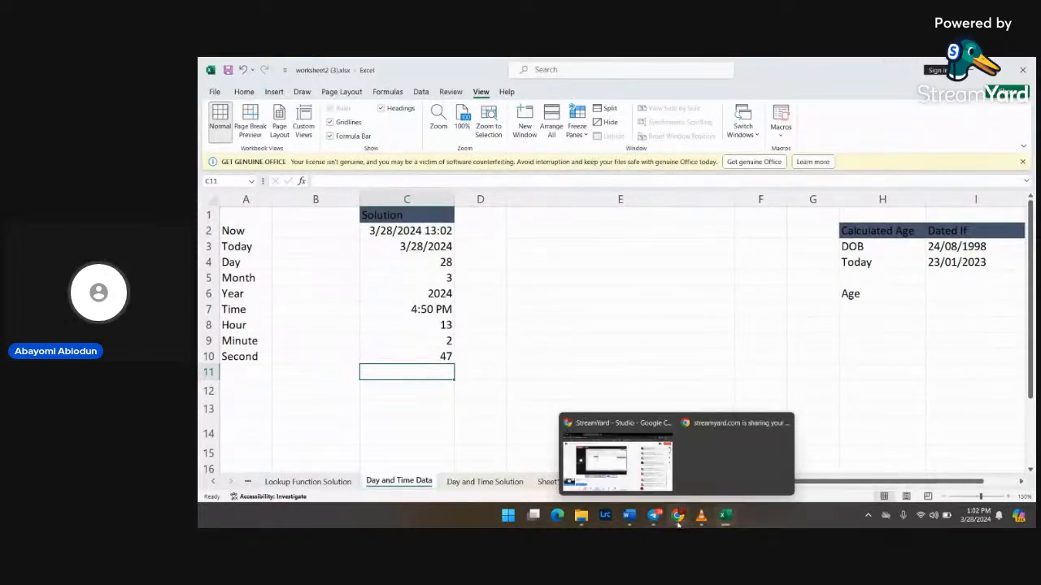
click(651, 484)
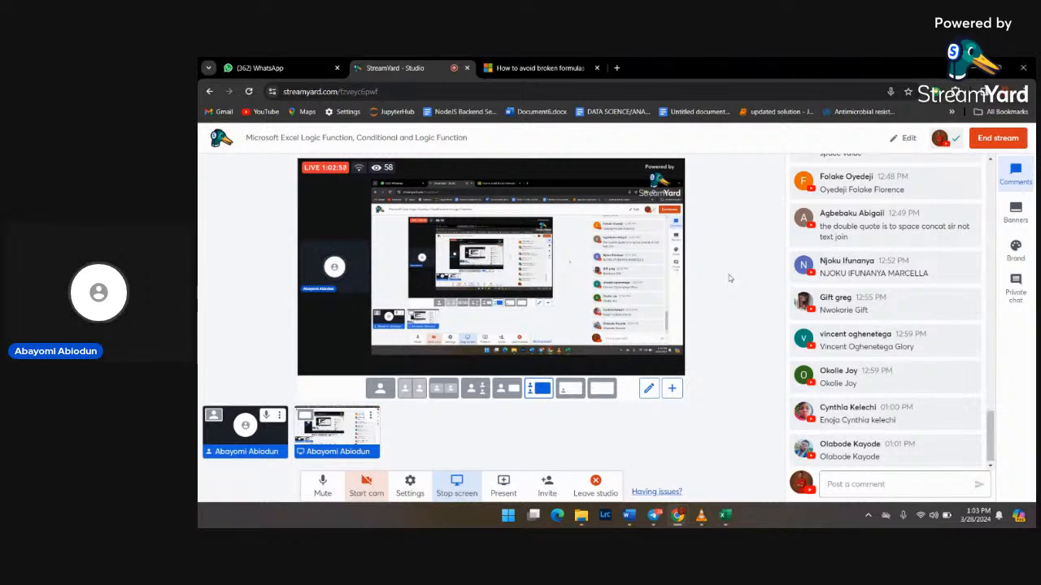
click(890, 268)
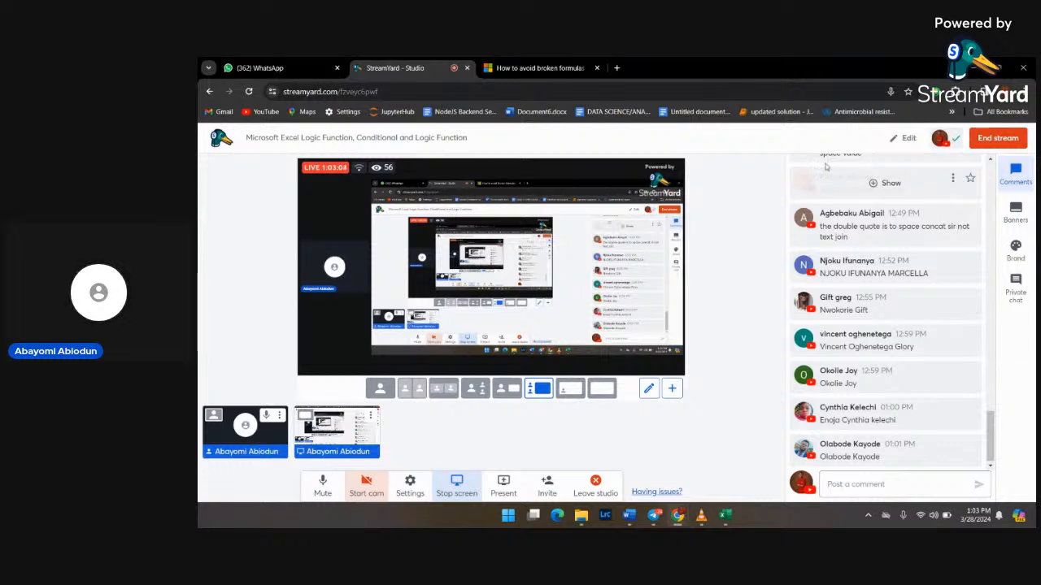
click(1000, 140)
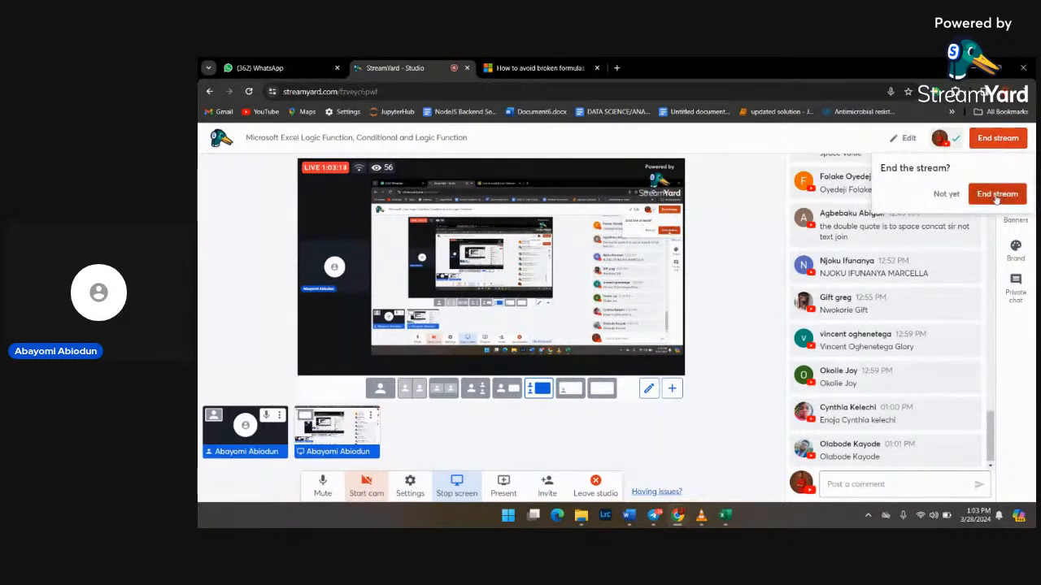